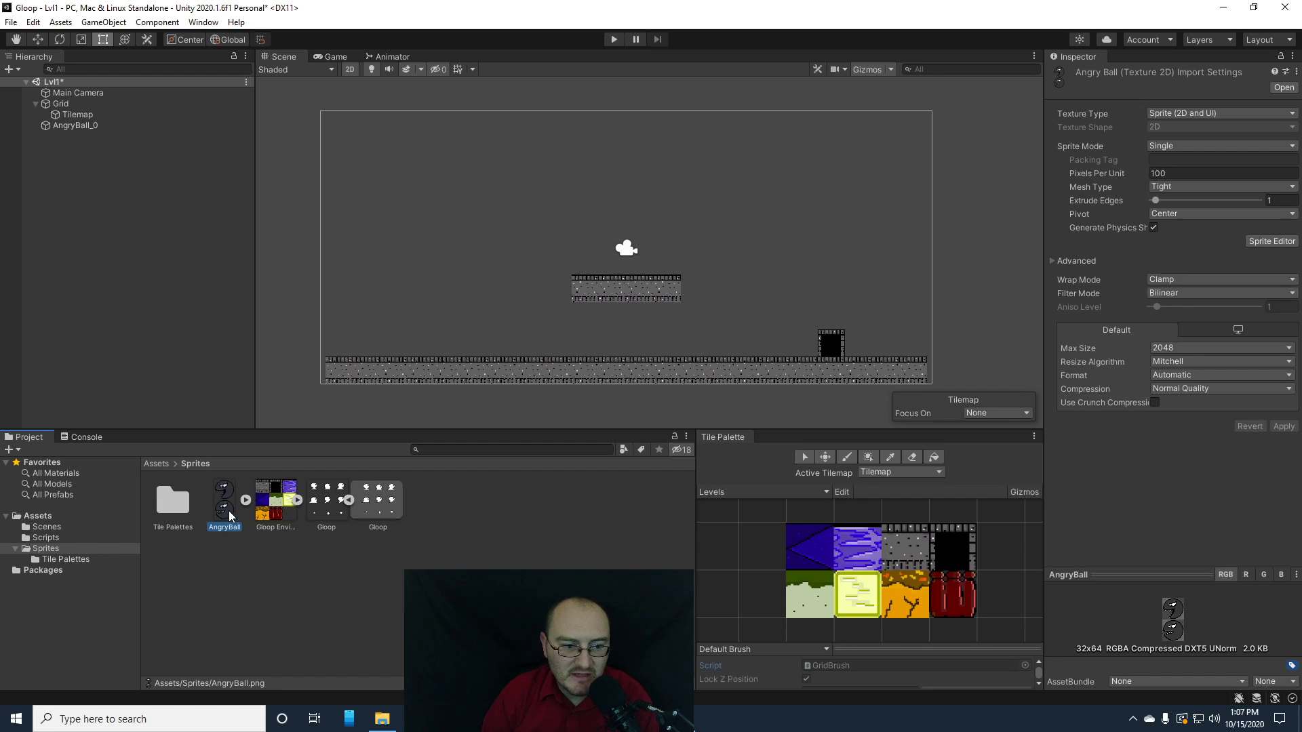
- Examine the AngryBall.png and Gloop.png sprite sheets at enlarged size, one after the other
double_click(228, 513)
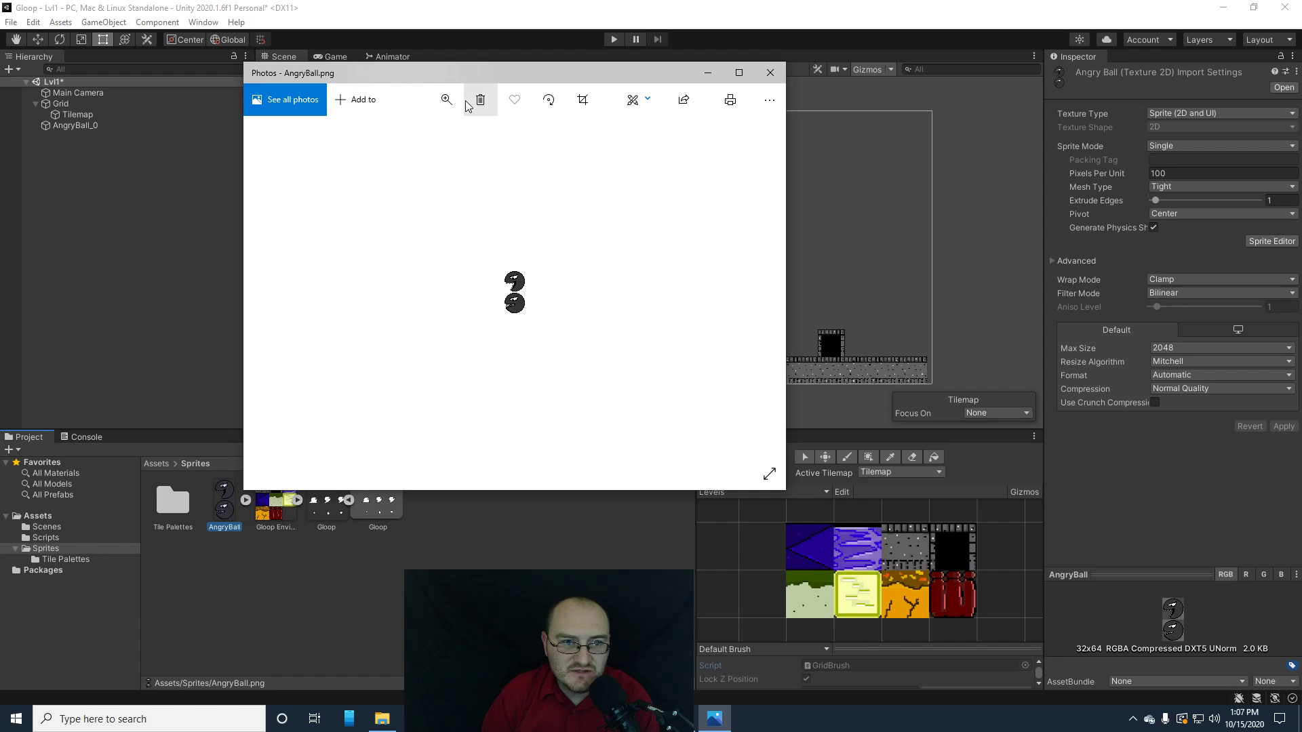
left_click(458, 108)
left_click_drag(383, 135, 505, 138)
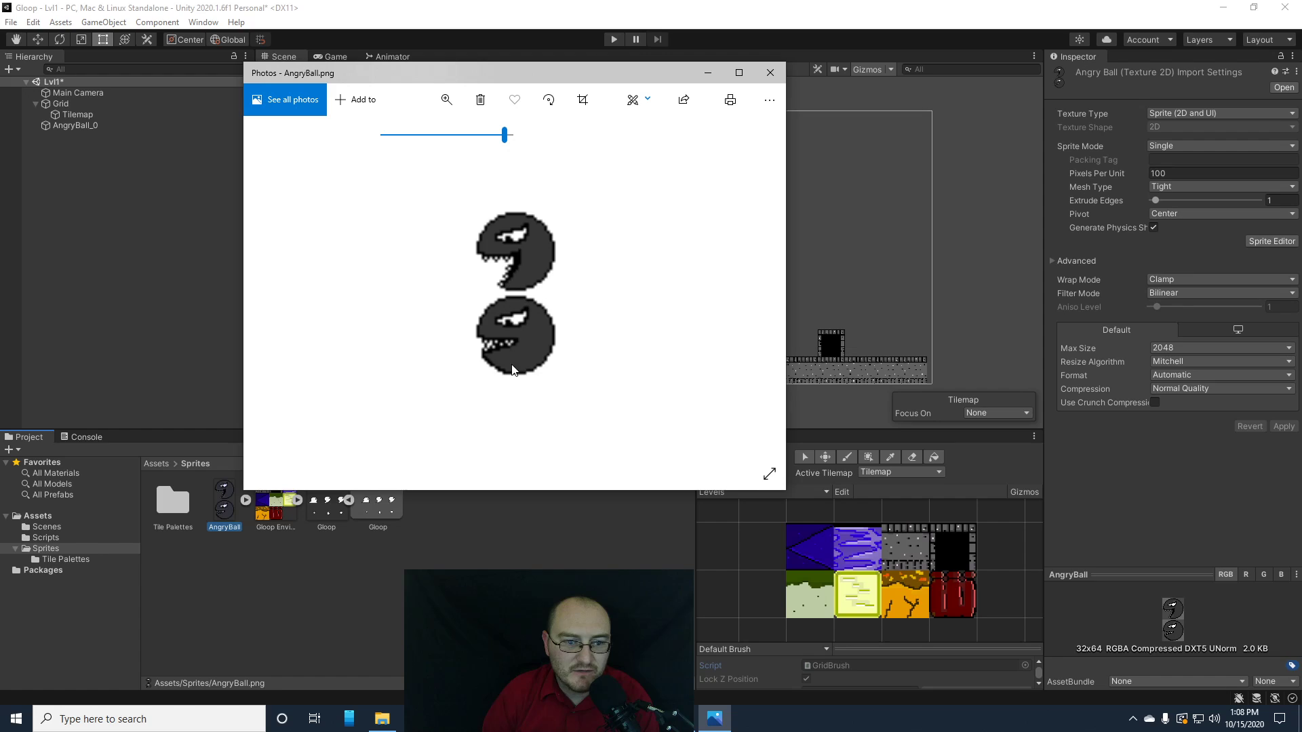
left_click(770, 72)
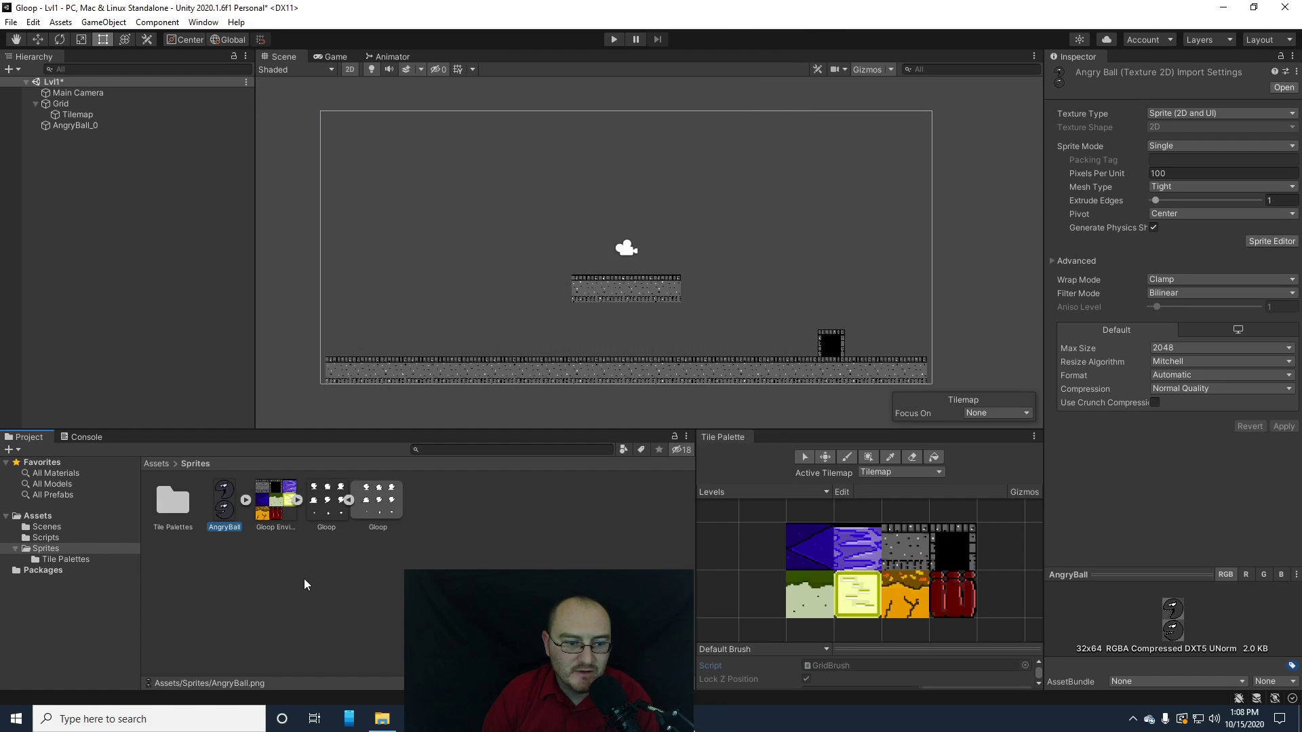
left_click(324, 500)
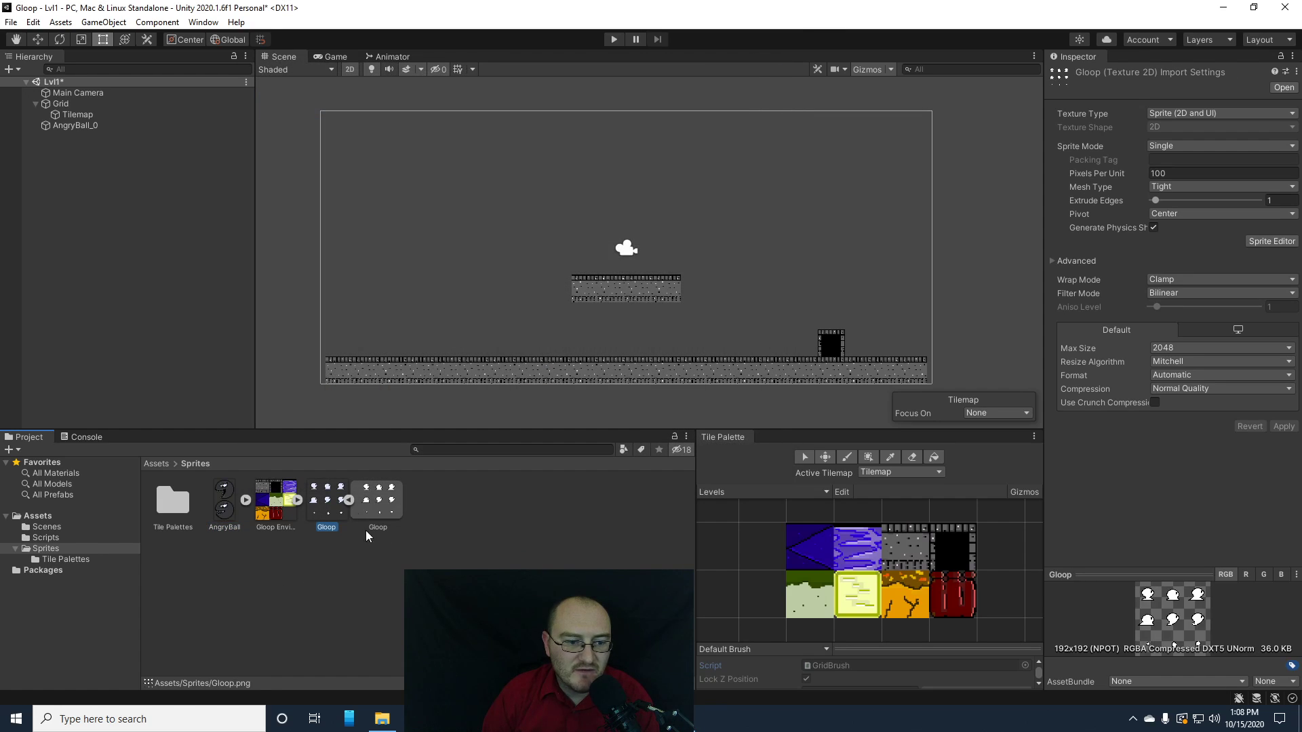
double_click(335, 505)
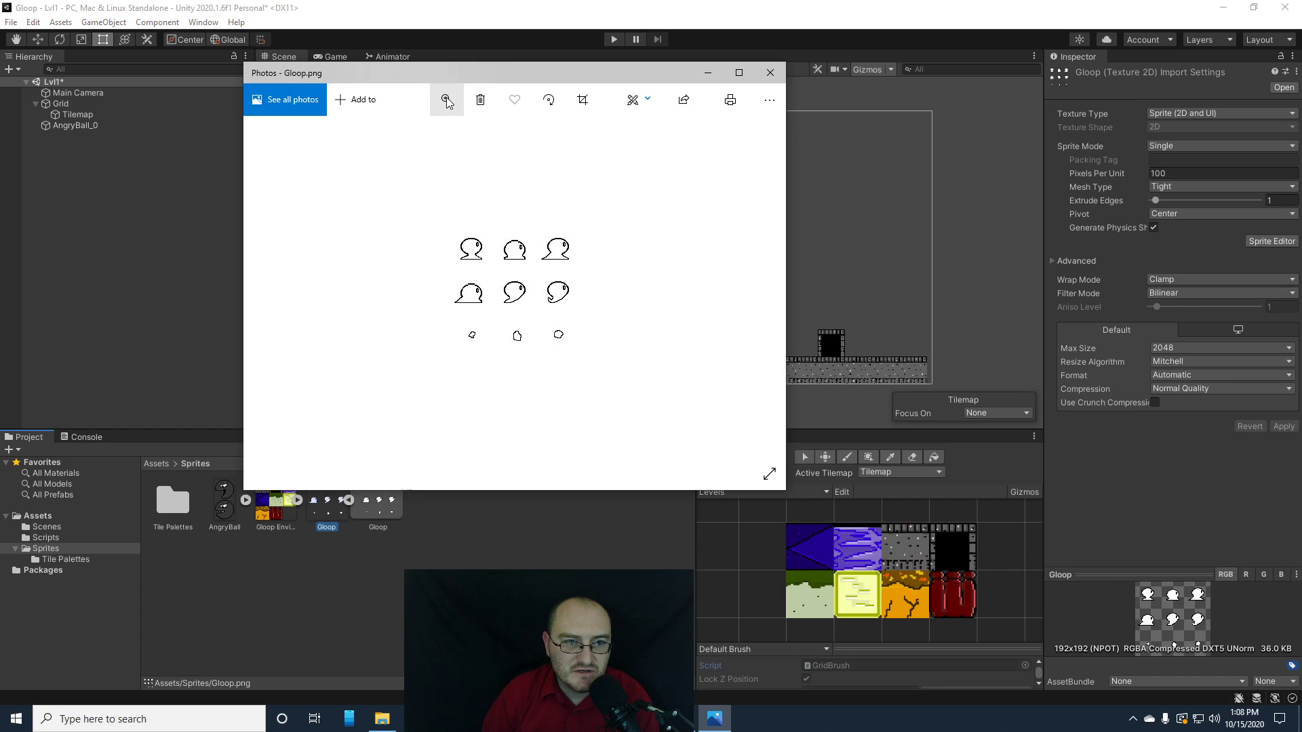
left_click(447, 99)
left_click_drag(381, 135, 438, 134)
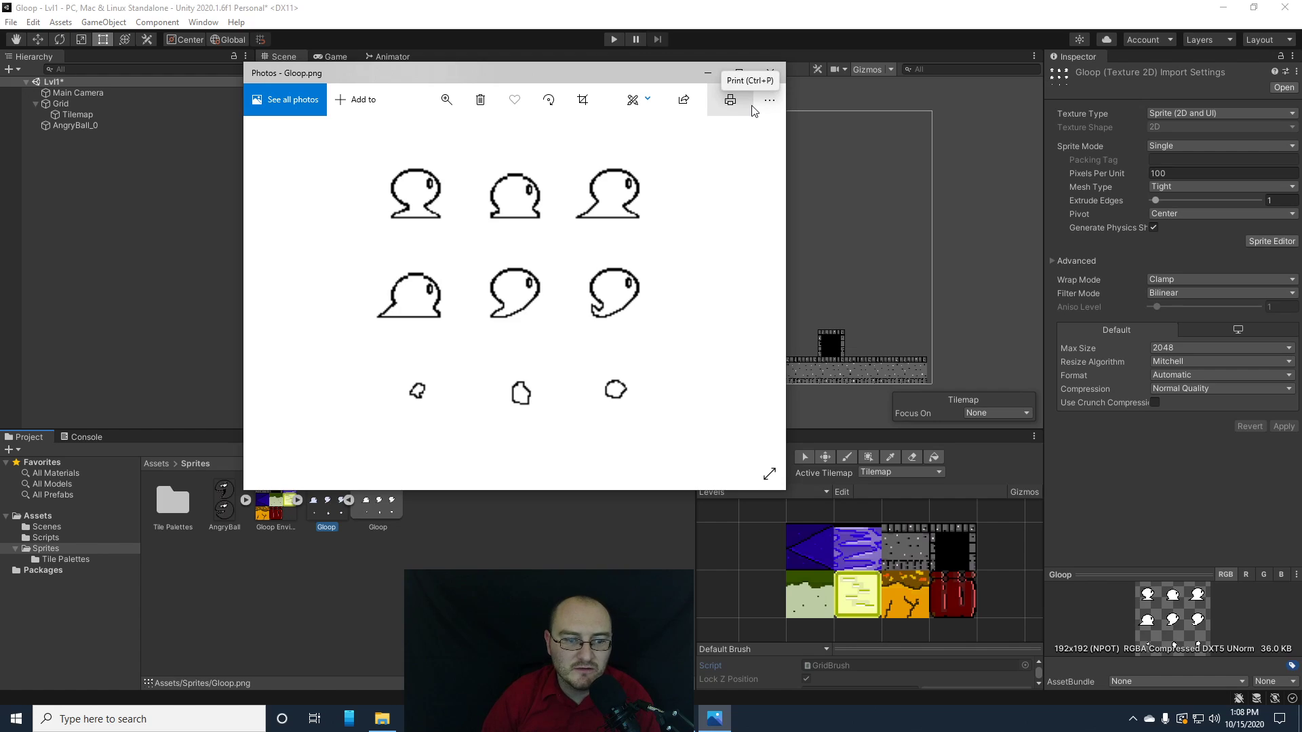
left_click(769, 73)
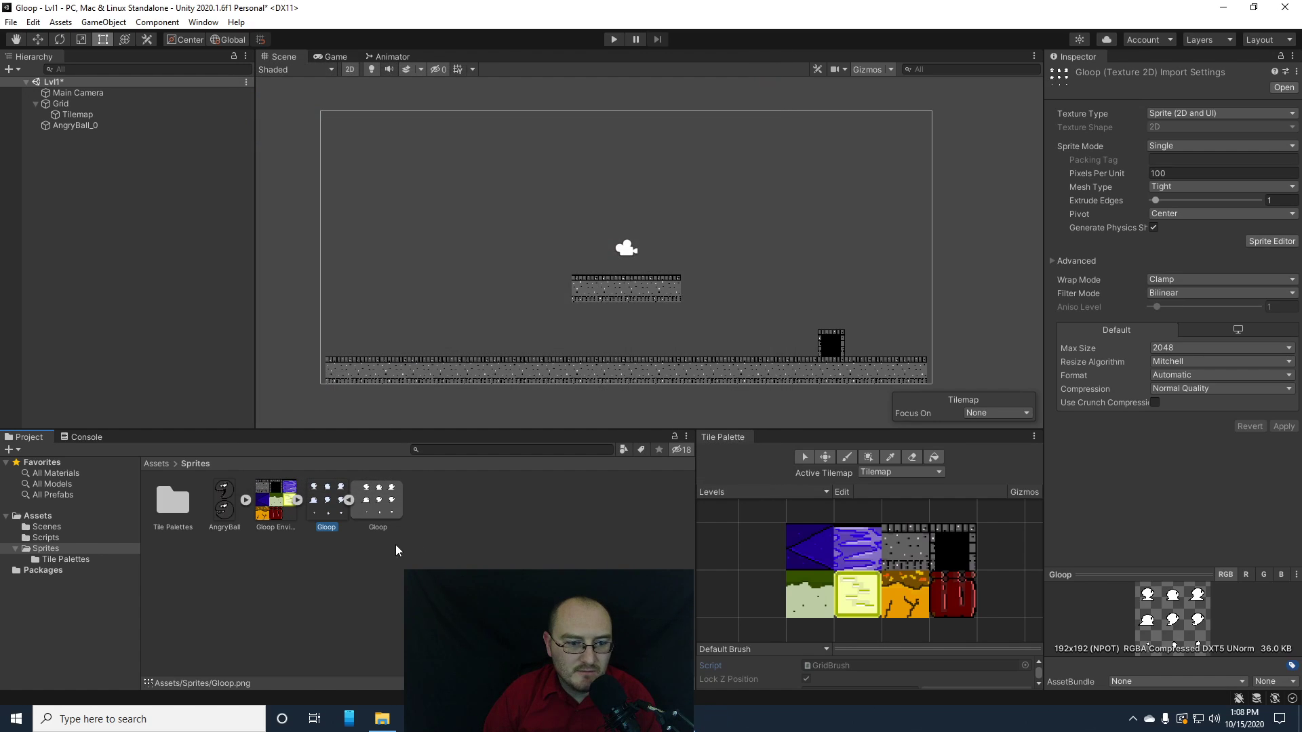
- Look over the scripts stored in the project's Scripts folder
left_click(385, 638)
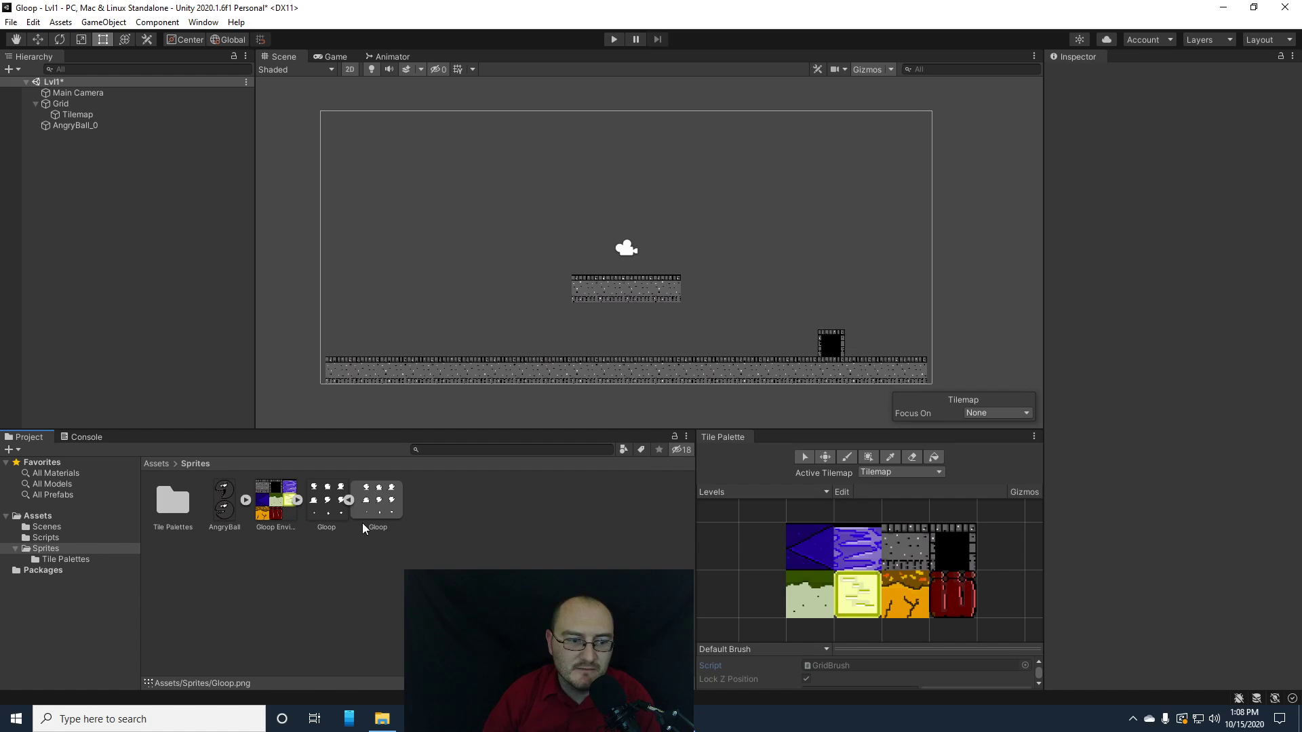
left_click(39, 538)
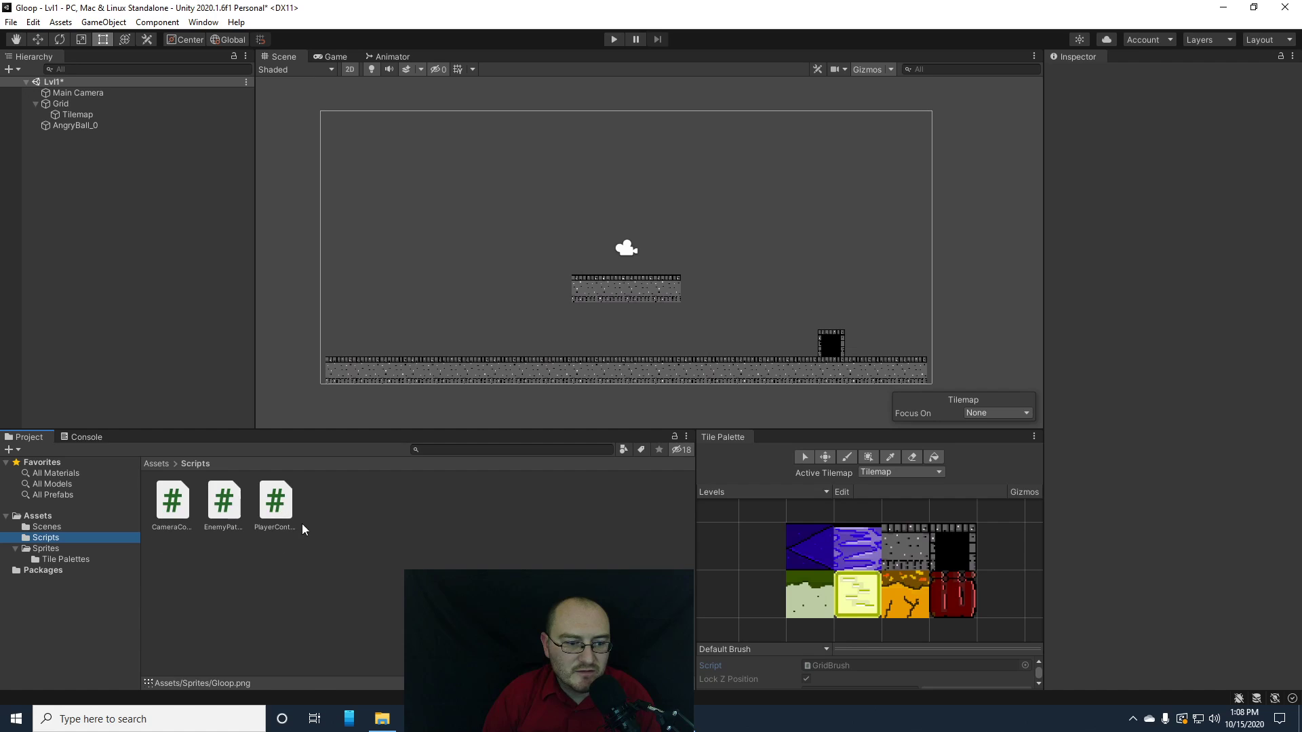
left_click(213, 548)
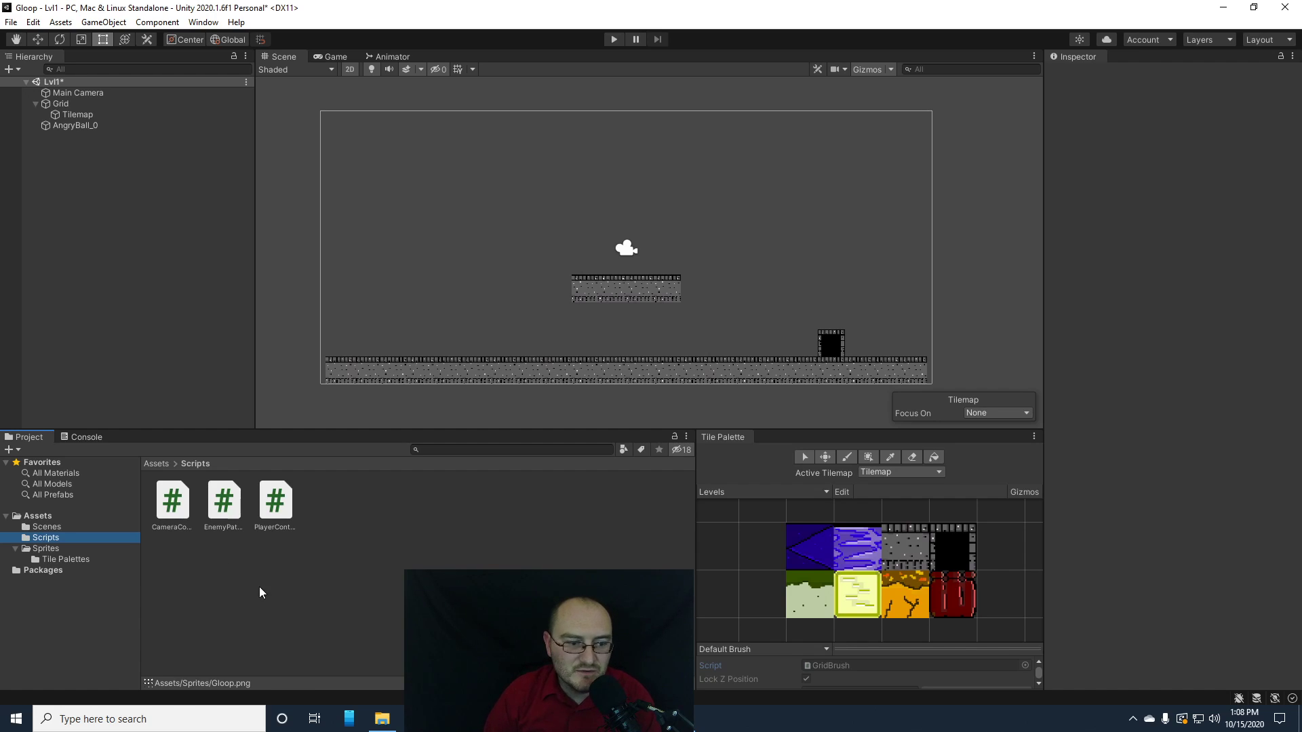
- Set the AngryBall texture in Sprites to 32 pixels per unit with Point (no filter) filtering and apply the import settings
left_click(41, 548)
left_click(223, 503)
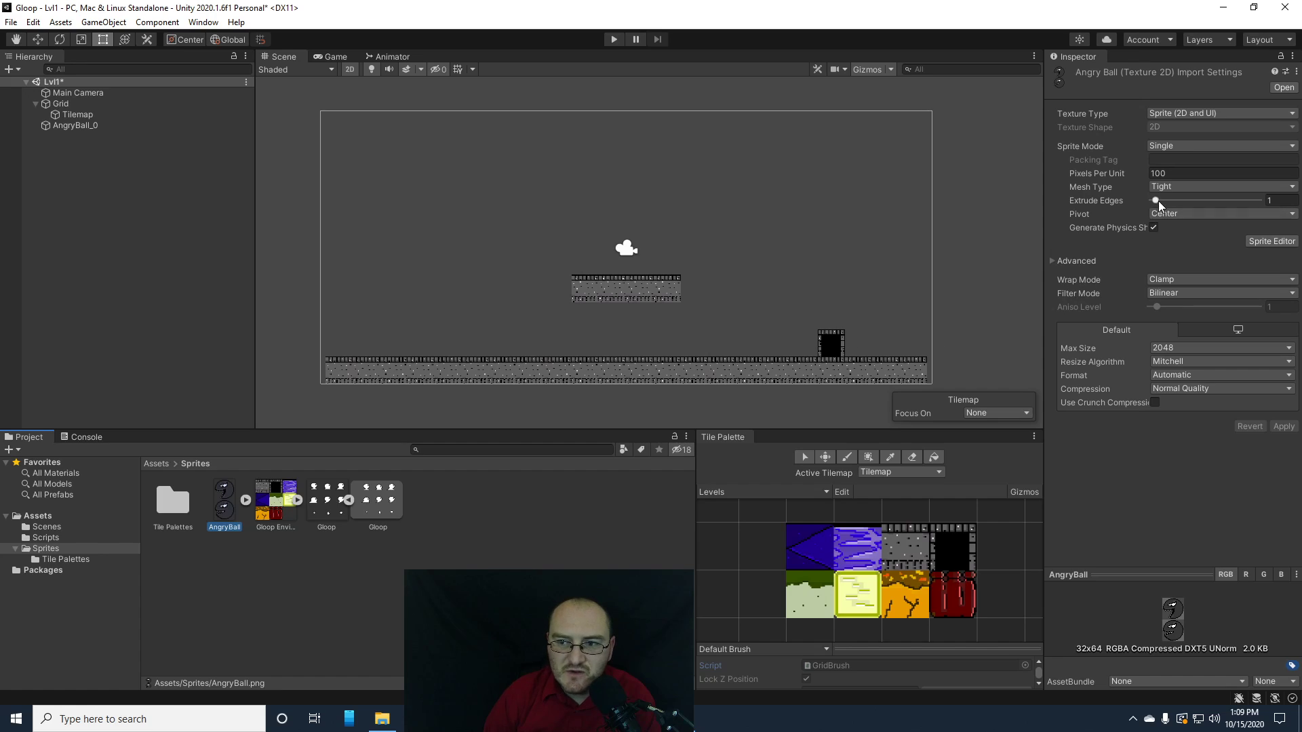
left_click(1166, 174)
type("32")
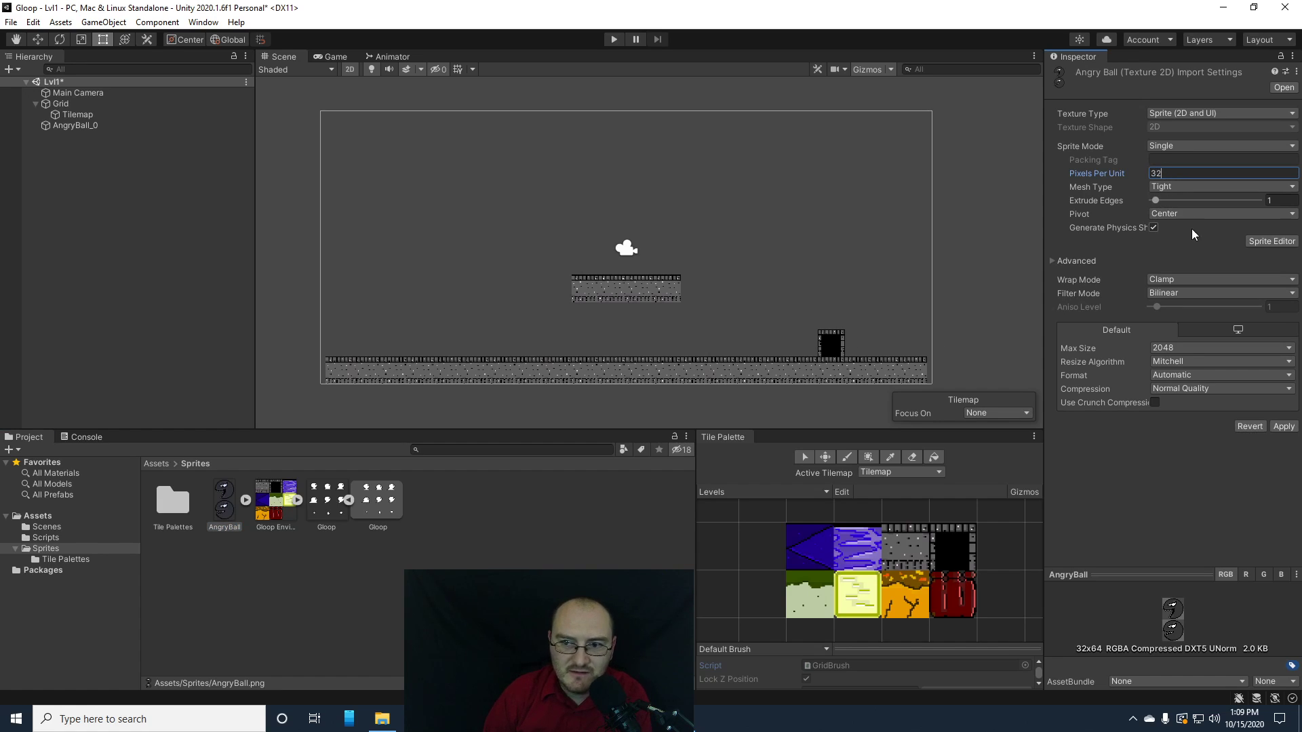
left_click(1157, 295)
left_click(1180, 307)
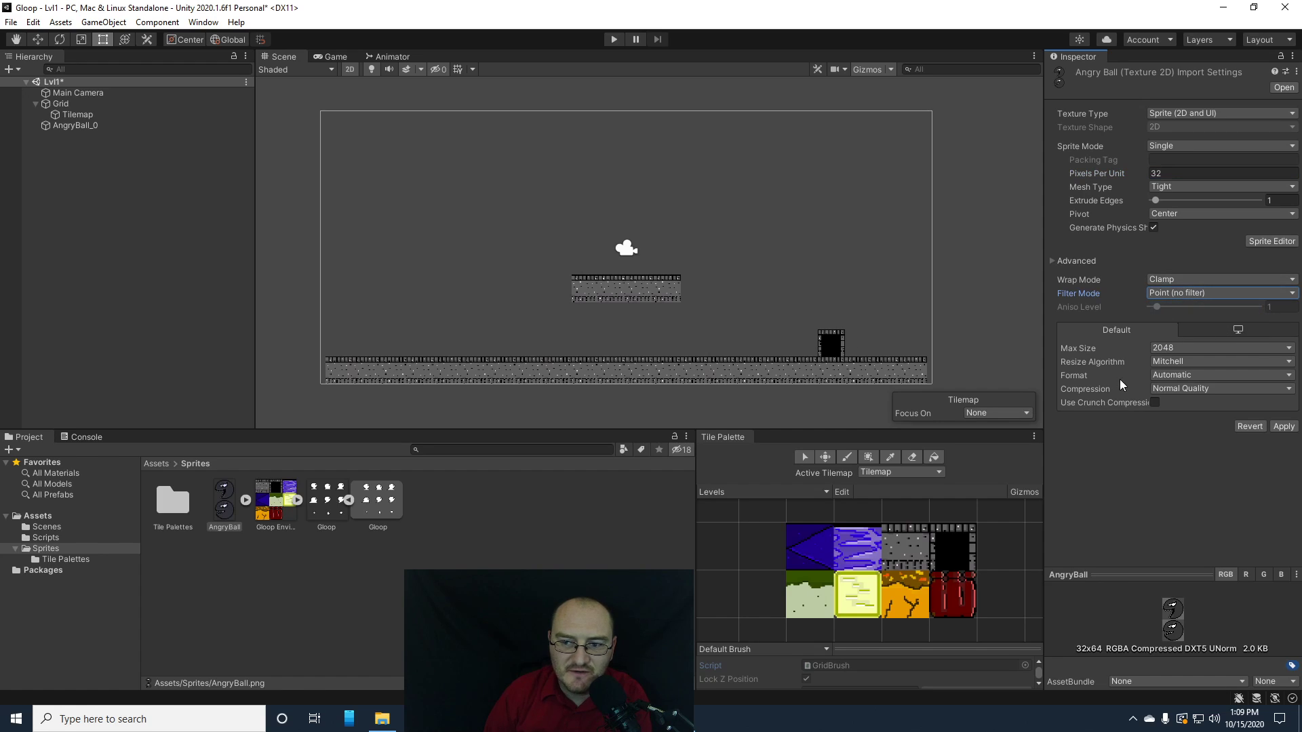
left_click(1283, 426)
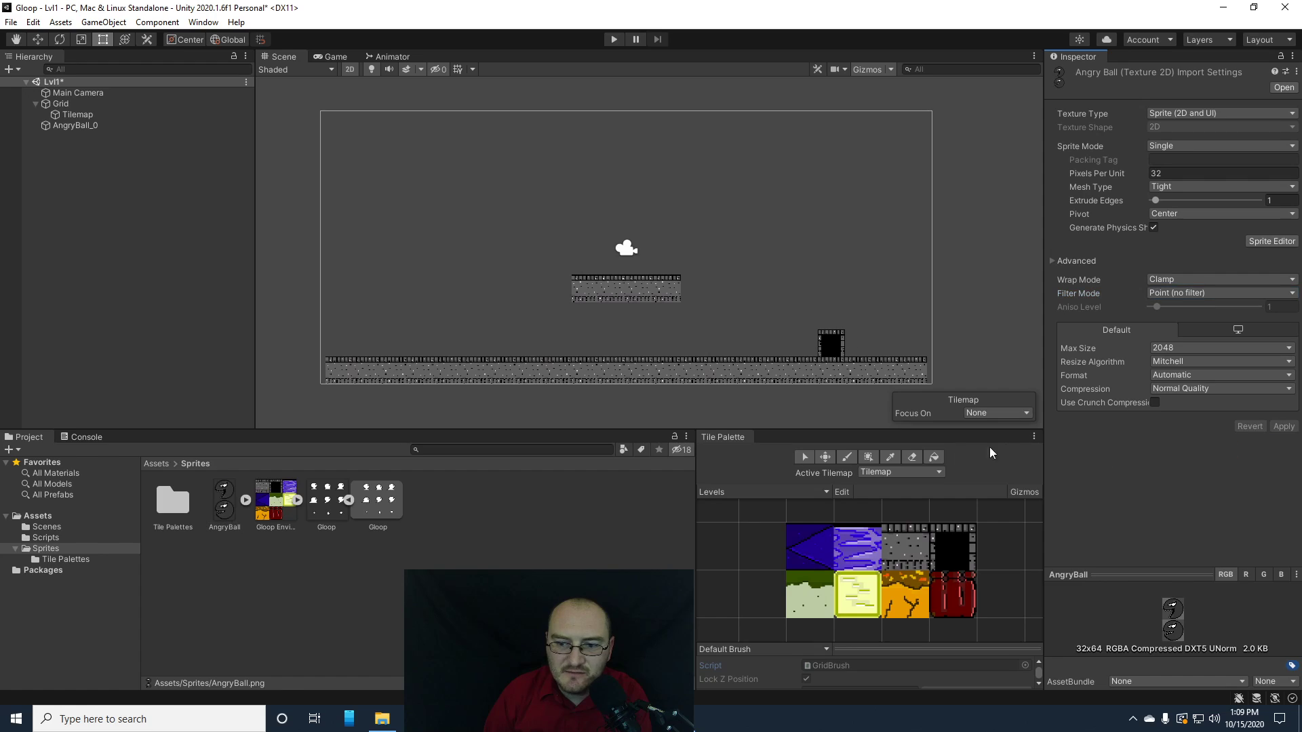
- Change the AngryBall texture's sprite mode to Multiple and apply the change
left_click(1175, 147)
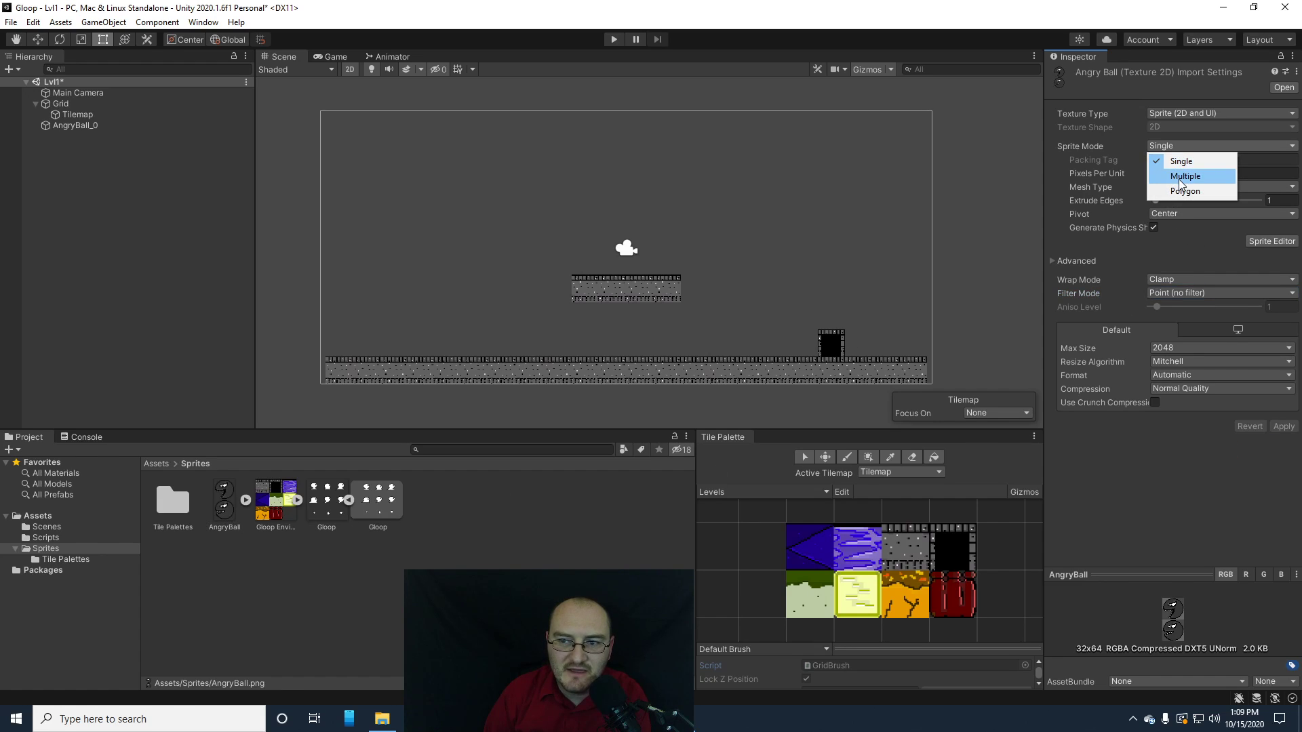
left_click(1177, 173)
left_click(1283, 415)
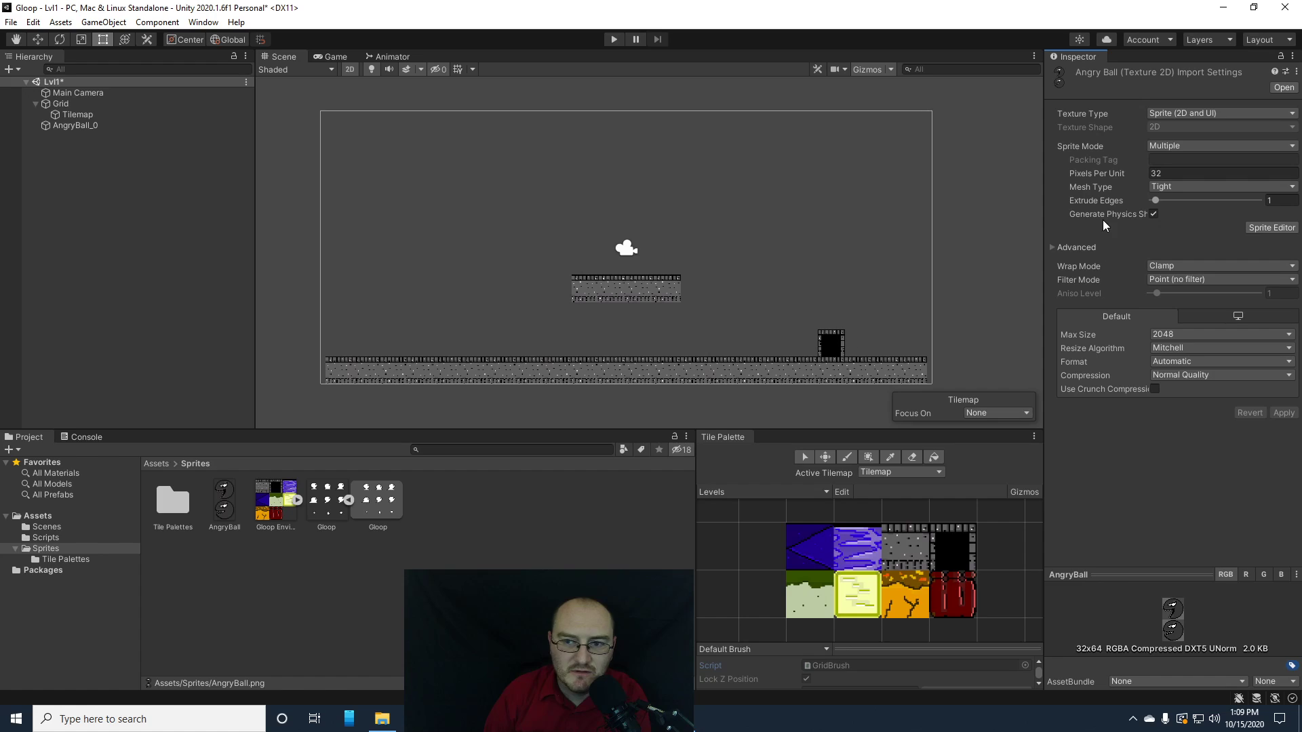
- Slice the AngryBall sheet automatically in the Sprite Editor with a center pivot, apply the slices and close the editor
left_click(1271, 228)
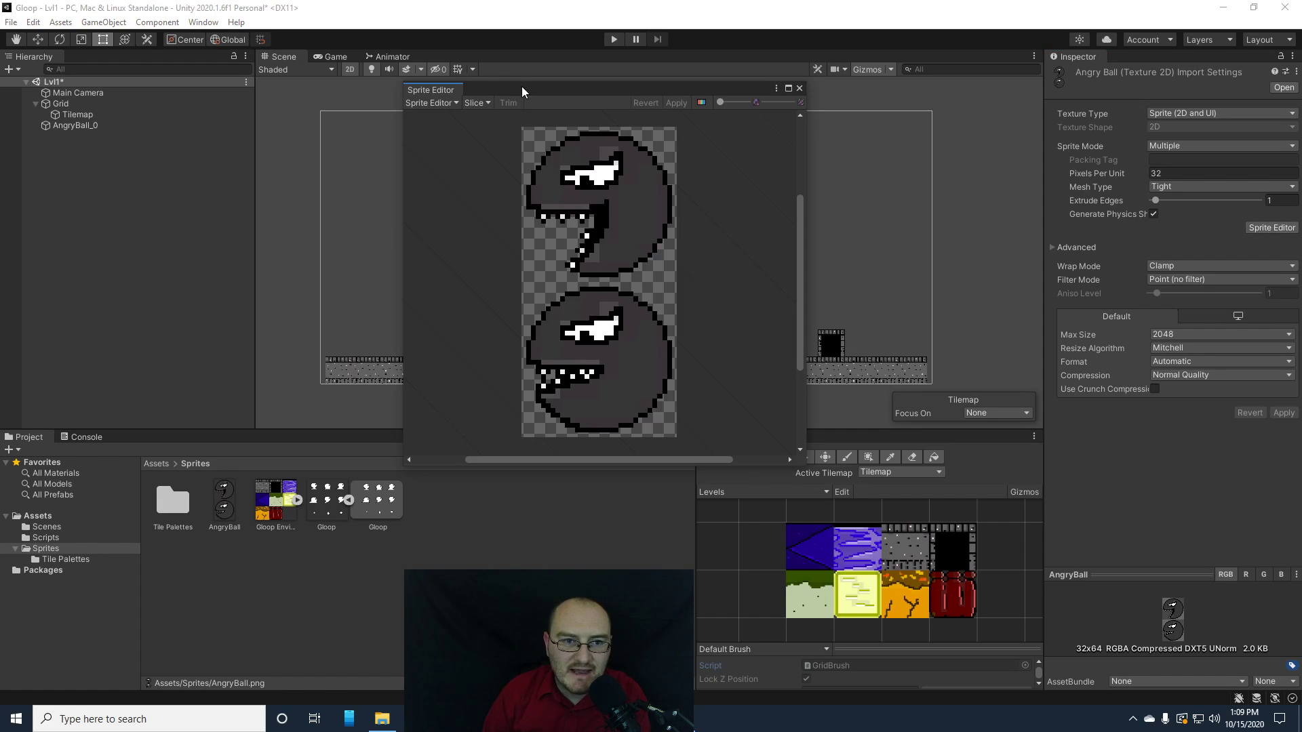
left_click(475, 103)
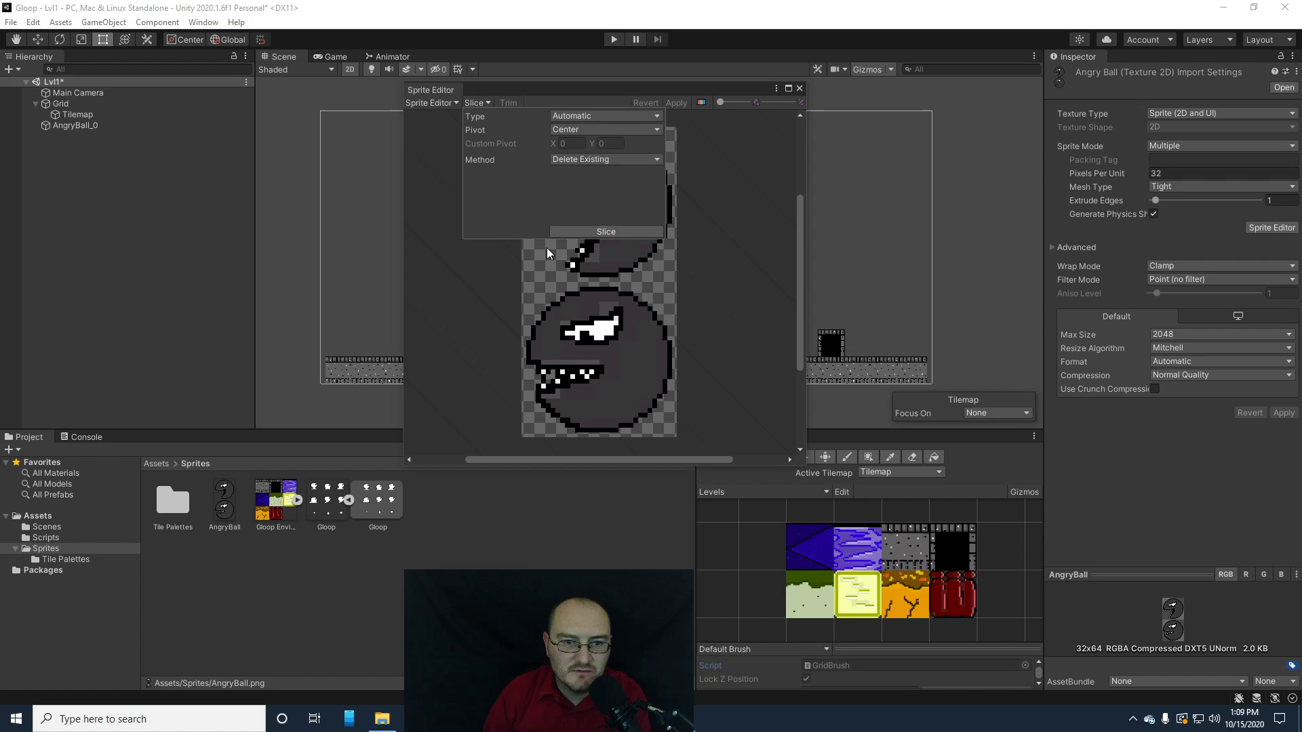
left_click(602, 233)
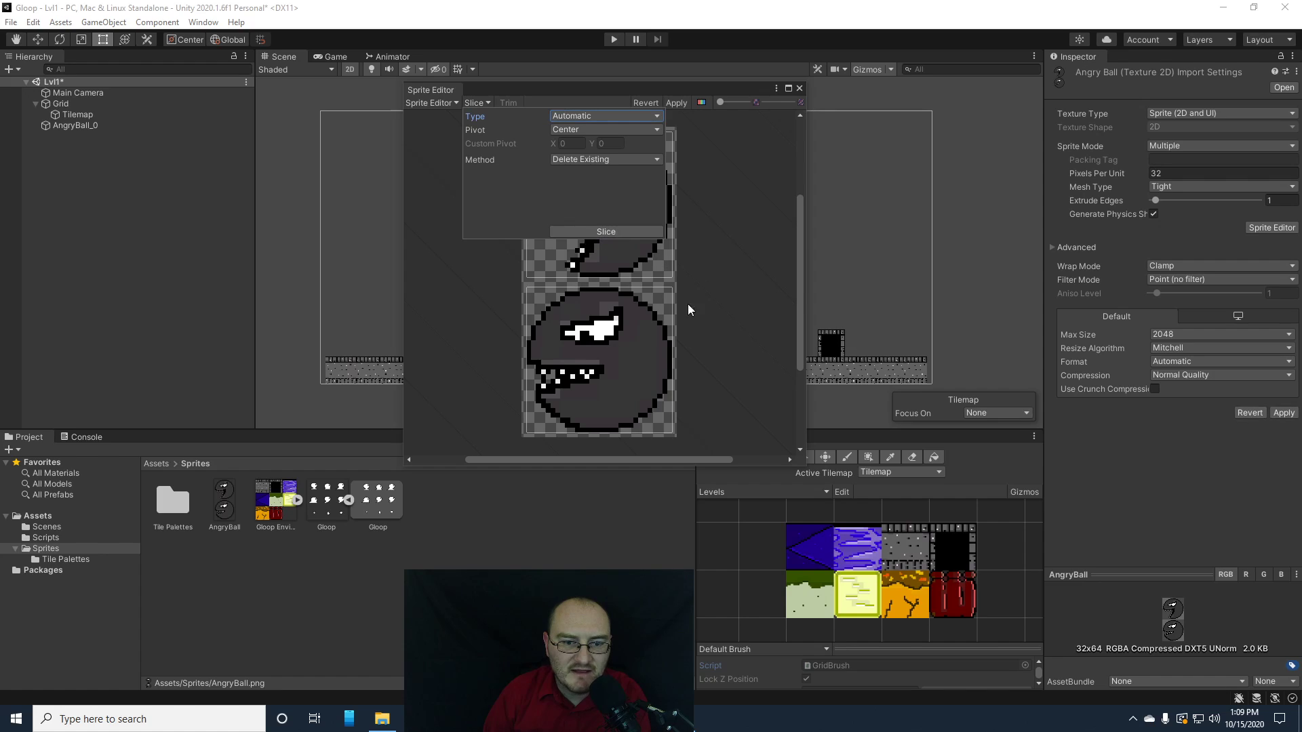
left_click(676, 103)
left_click(799, 88)
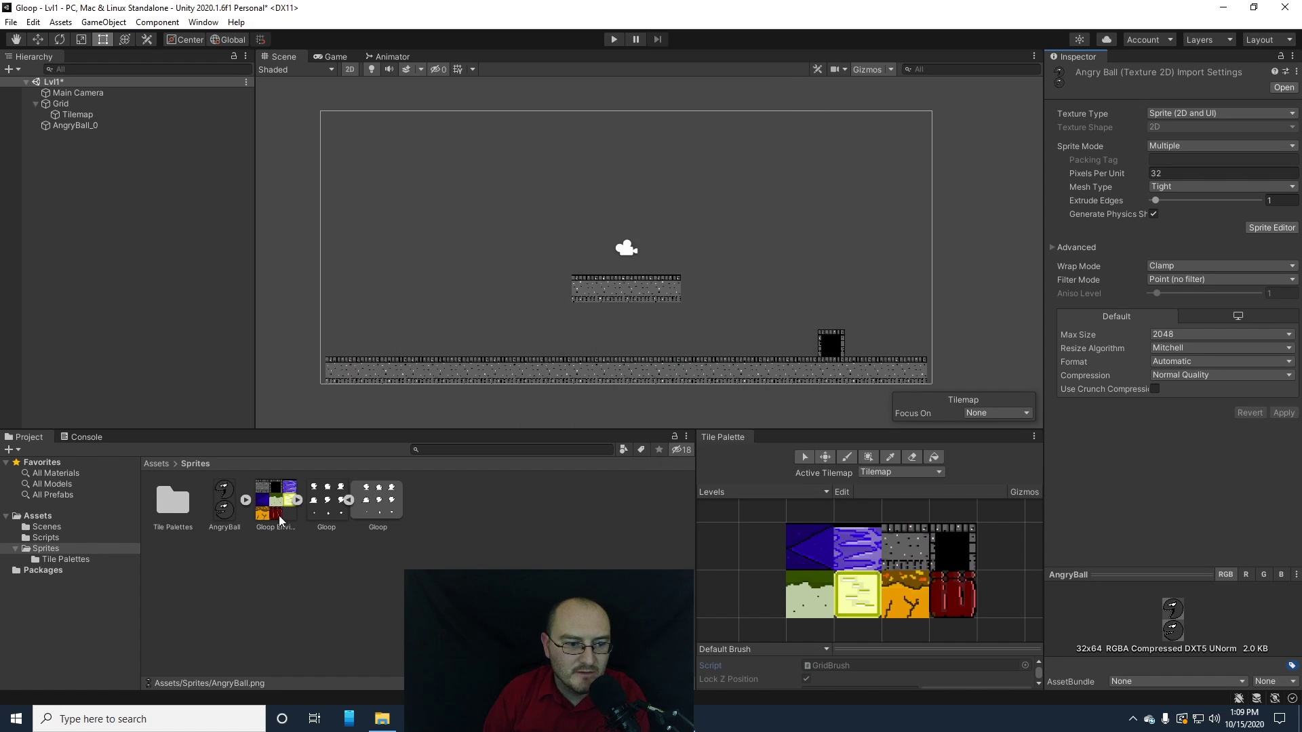
- Expand the AngryBall sheet and place both of its sliced sprites together in the scene just above the floating platform
left_click(246, 499)
left_click(276, 502)
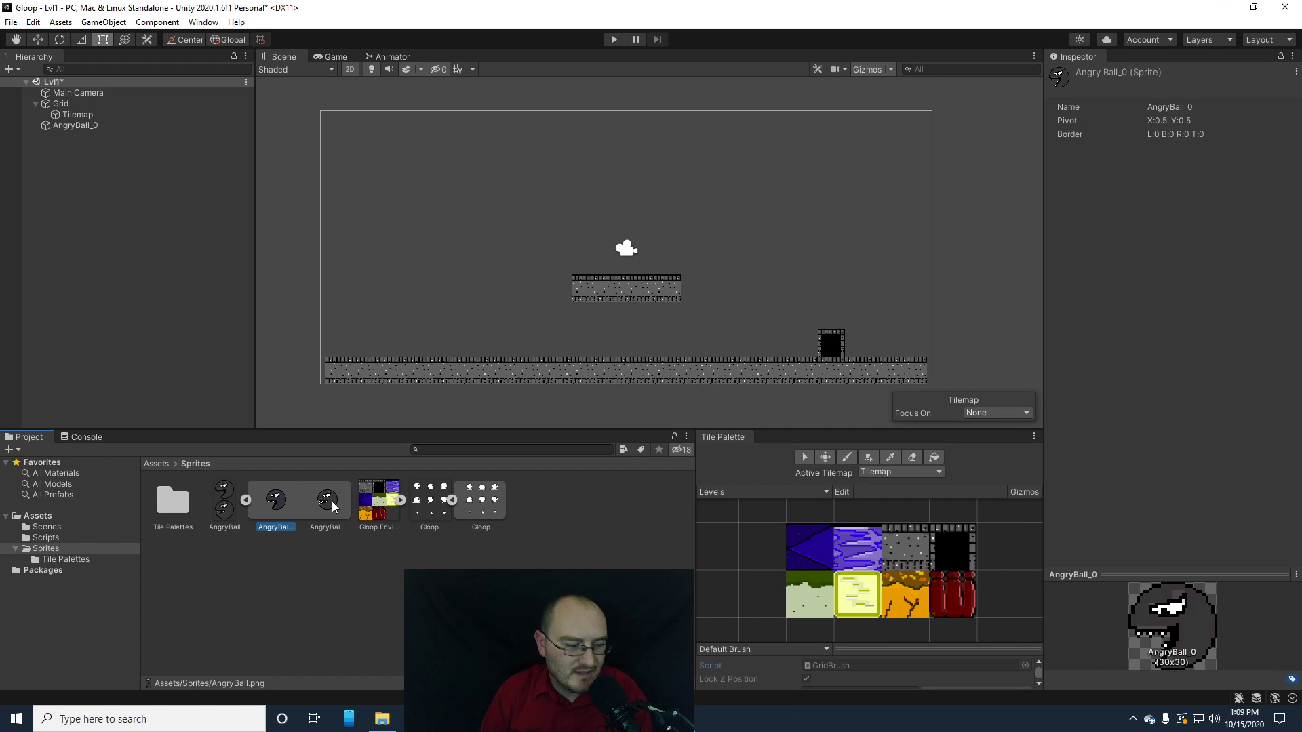
left_click(328, 502, "shift")
left_click_drag(284, 515, 625, 258)
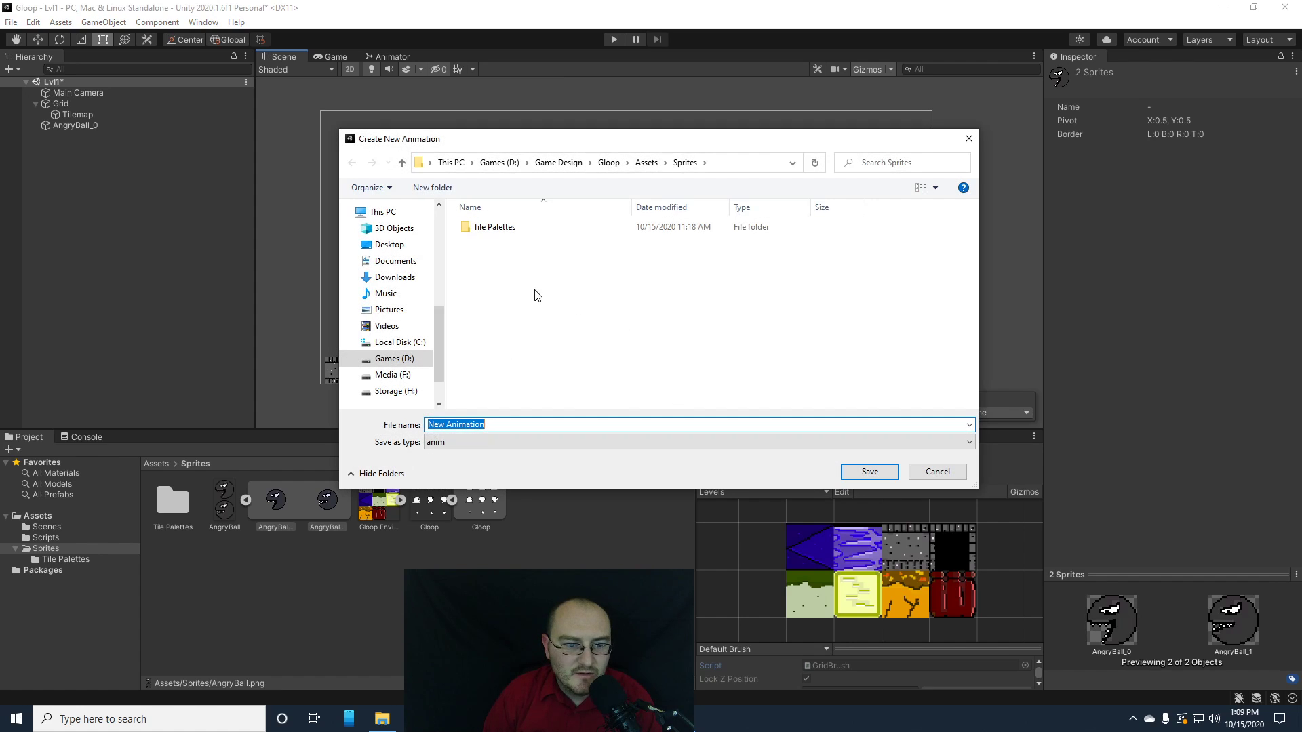
- Save the new animation as enemy in a new Animations folder inside Sprites
right_click(503, 290)
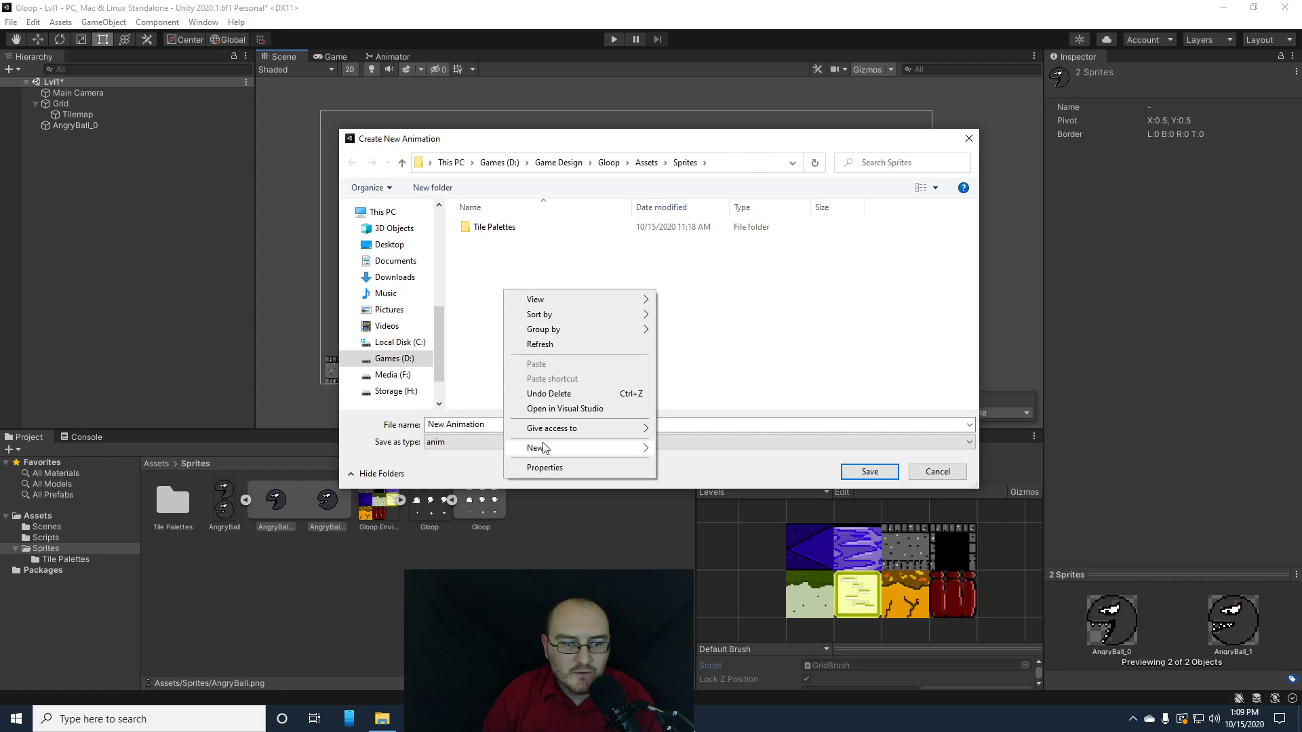
mouse_move(543, 448)
left_click(674, 451)
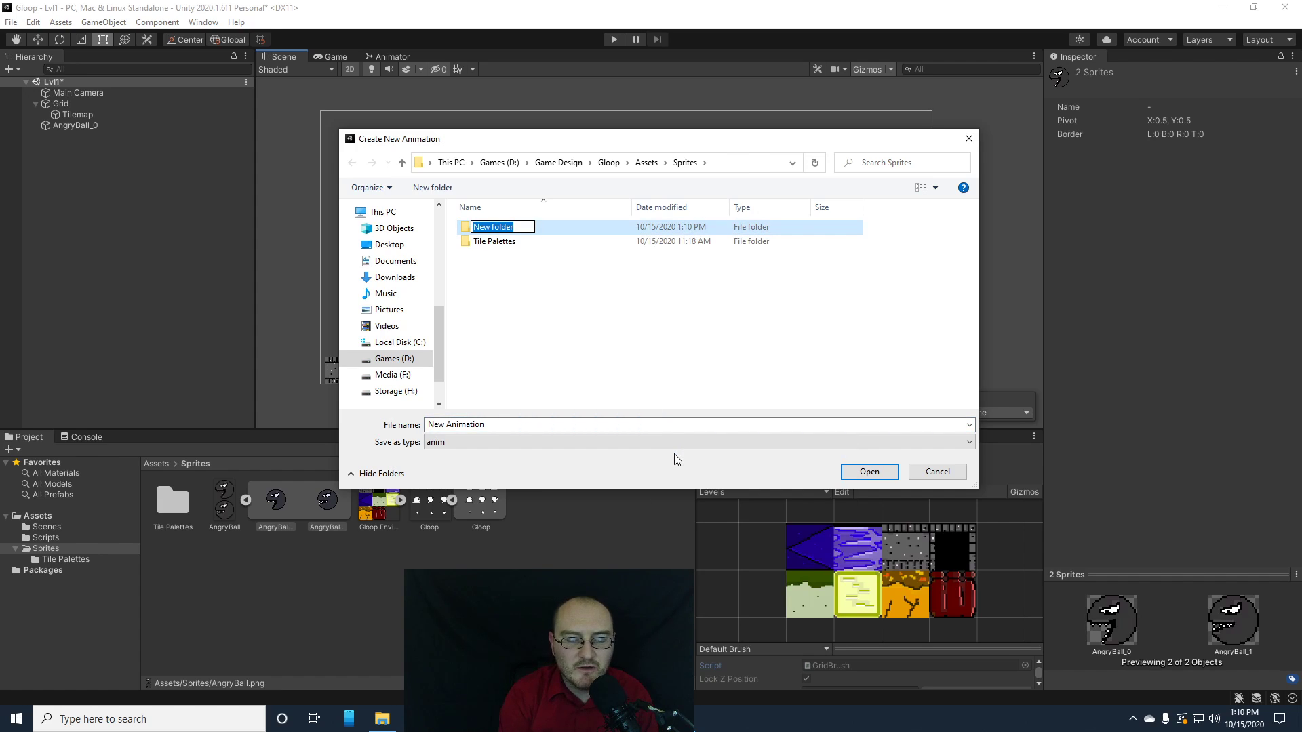
type("Animations")
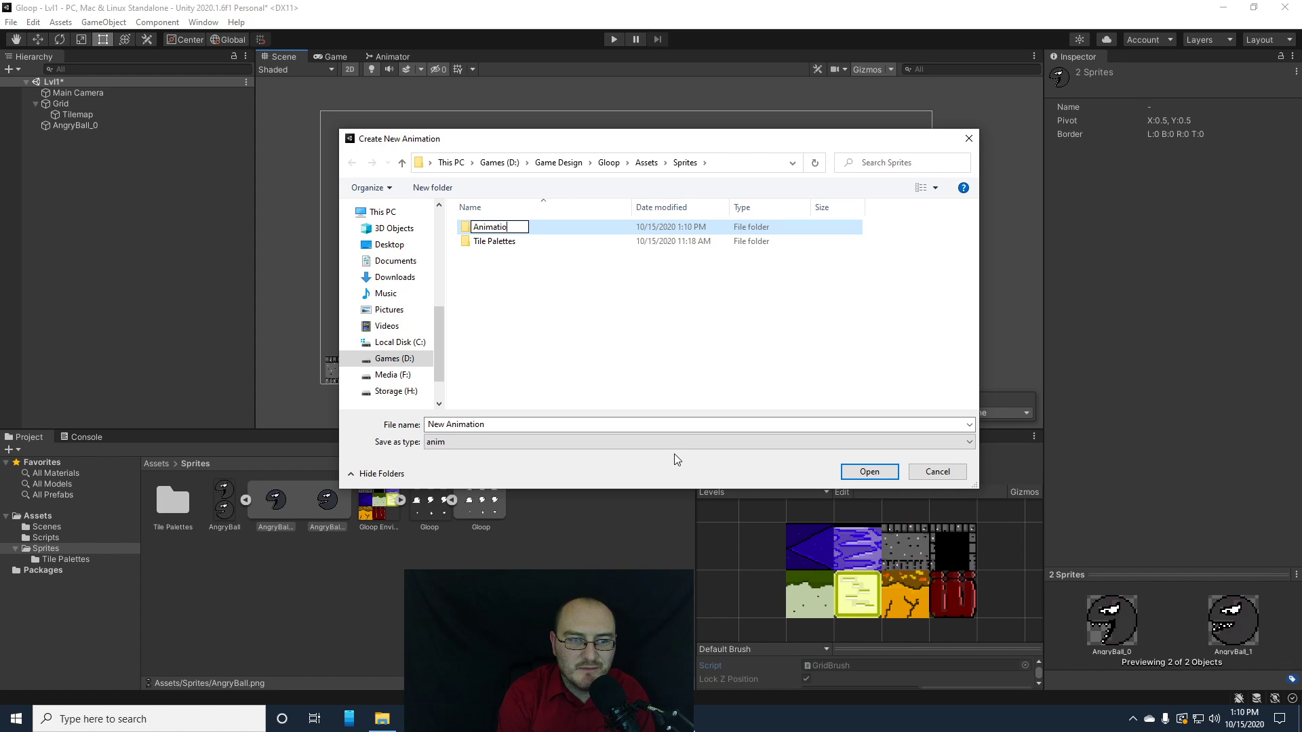
key("Return")
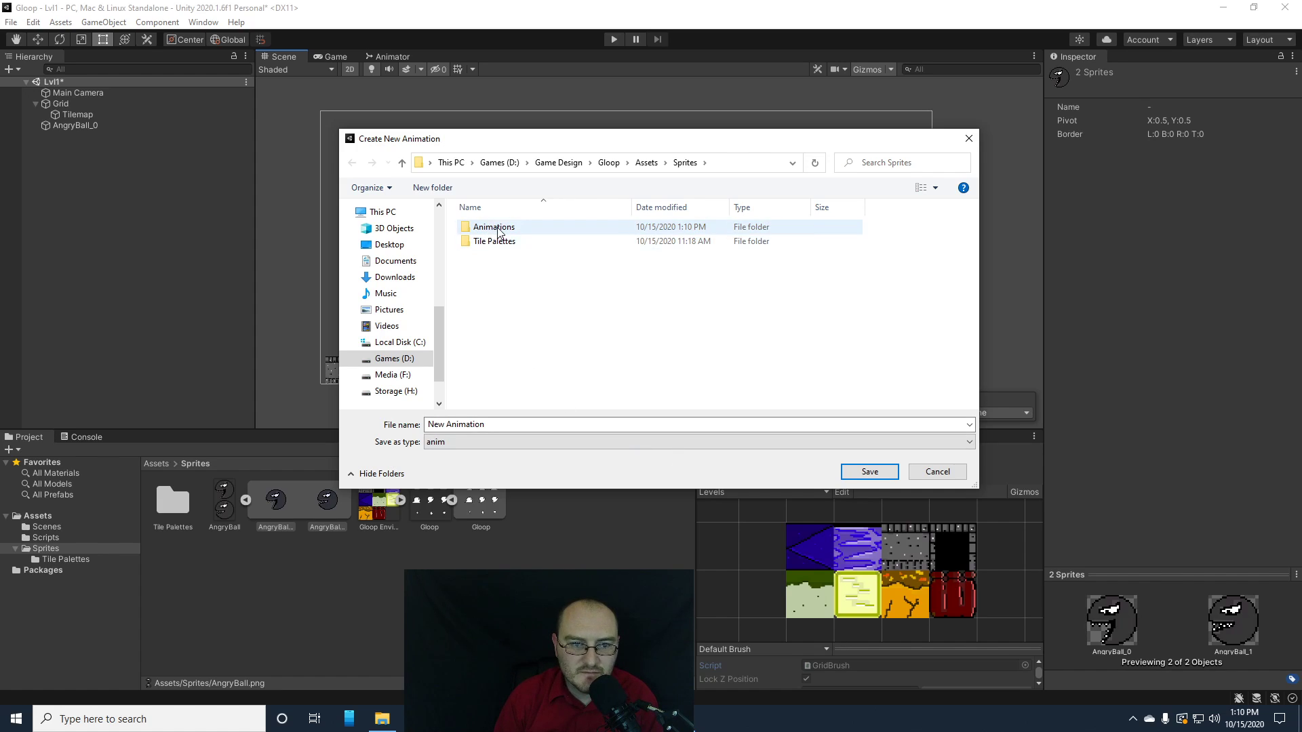
double_click(495, 229)
left_click(485, 425)
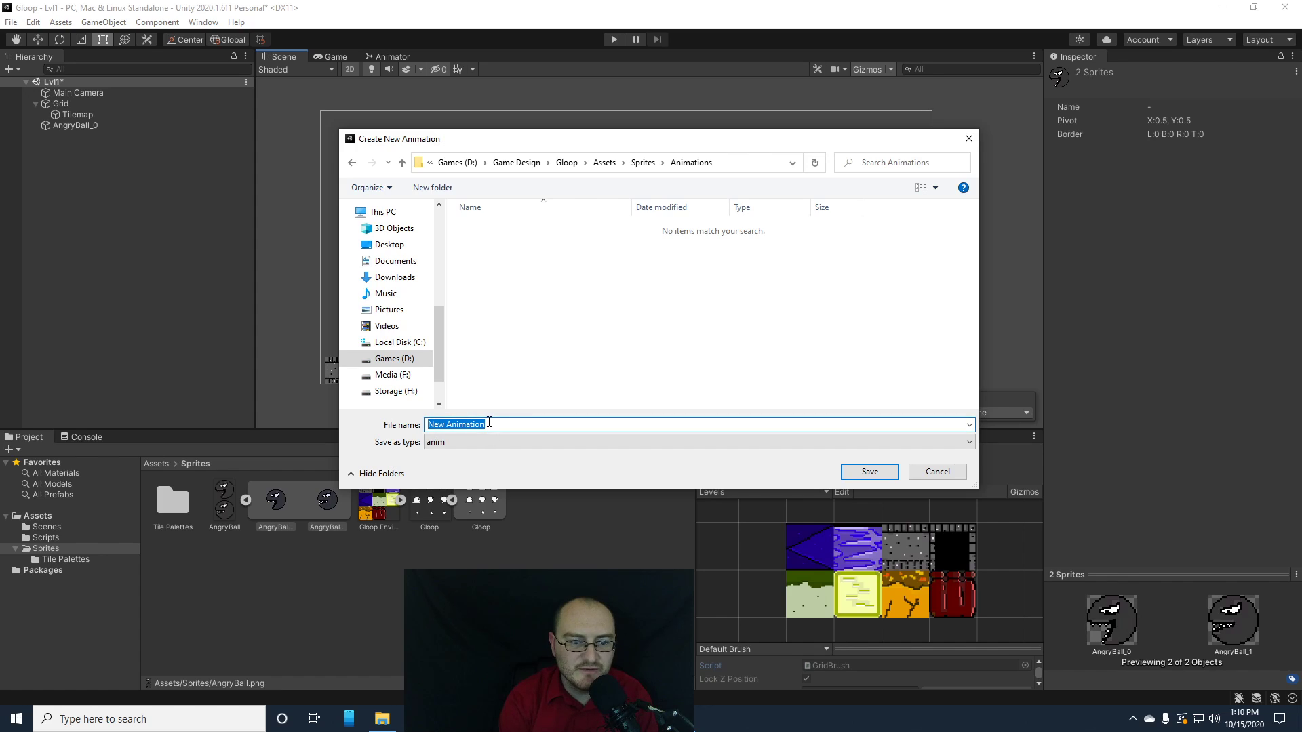
type("enemy")
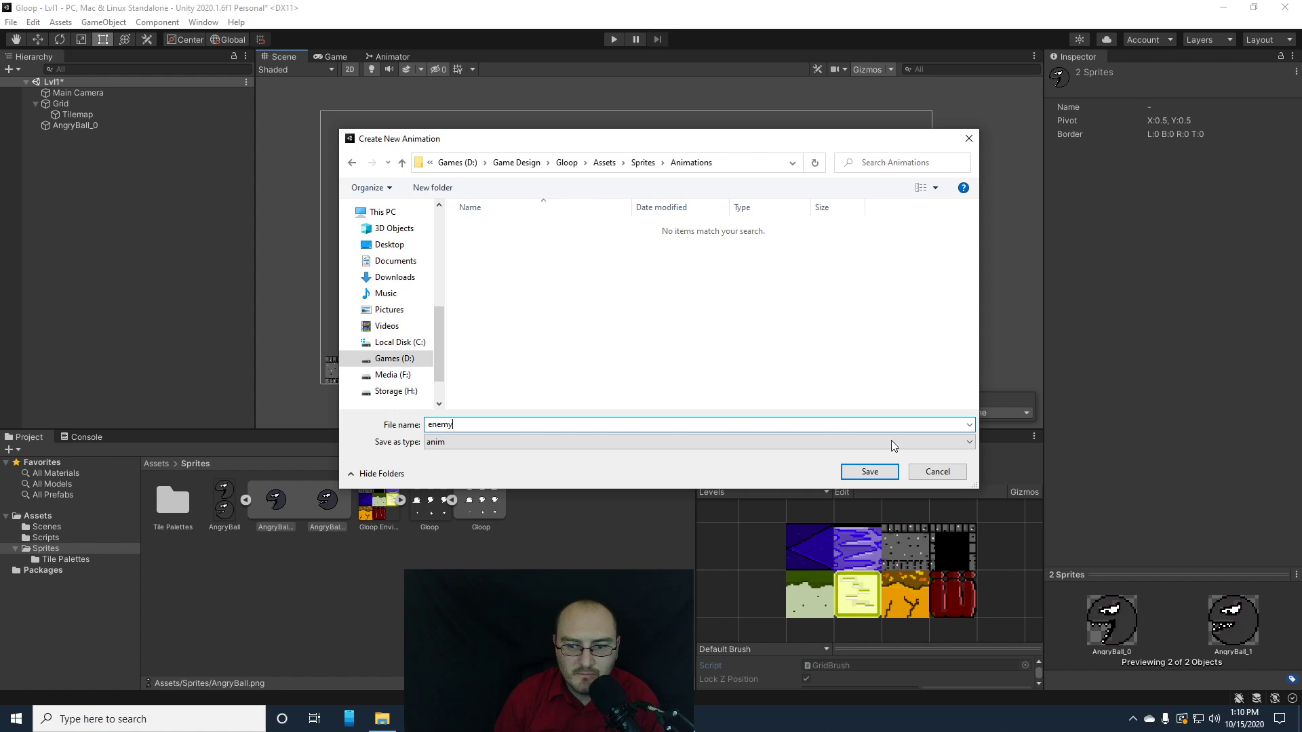
left_click(870, 471)
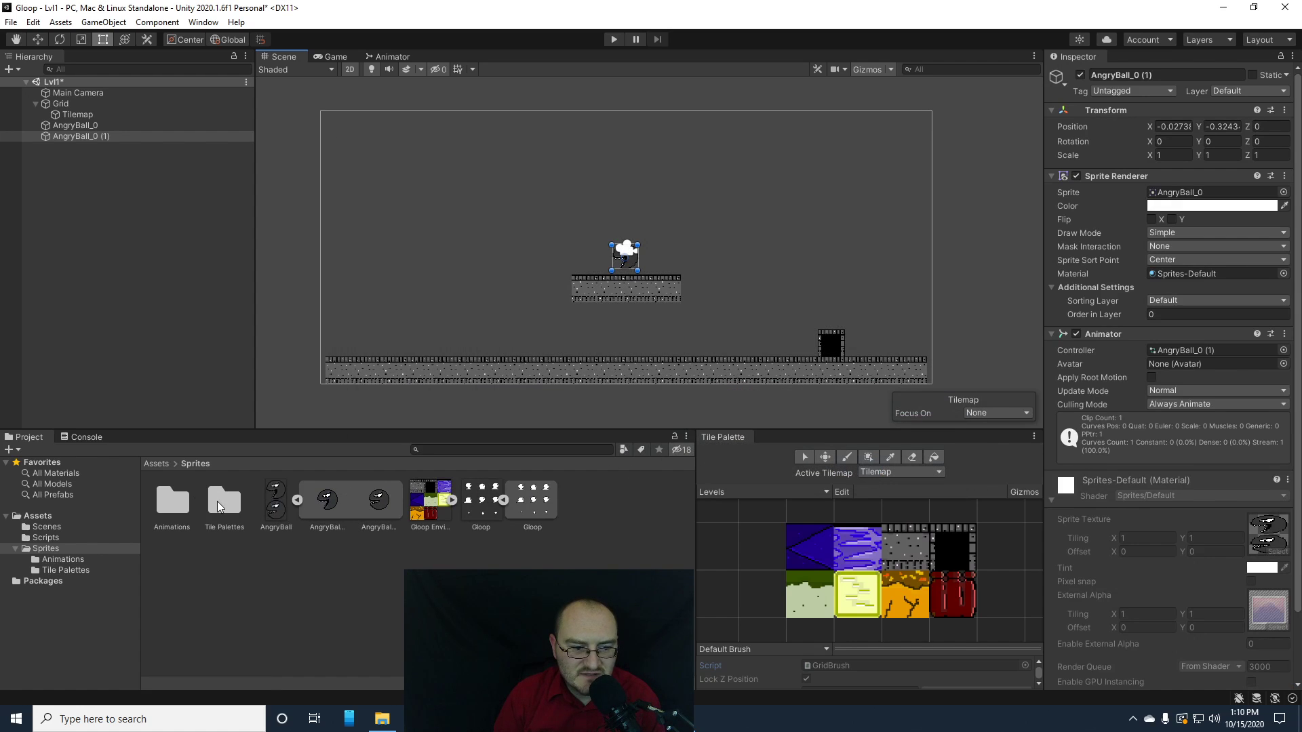
- Delete the old AngryBall_0 object with the missing sprite from the scene
left_click(75, 125)
right_click(74, 125)
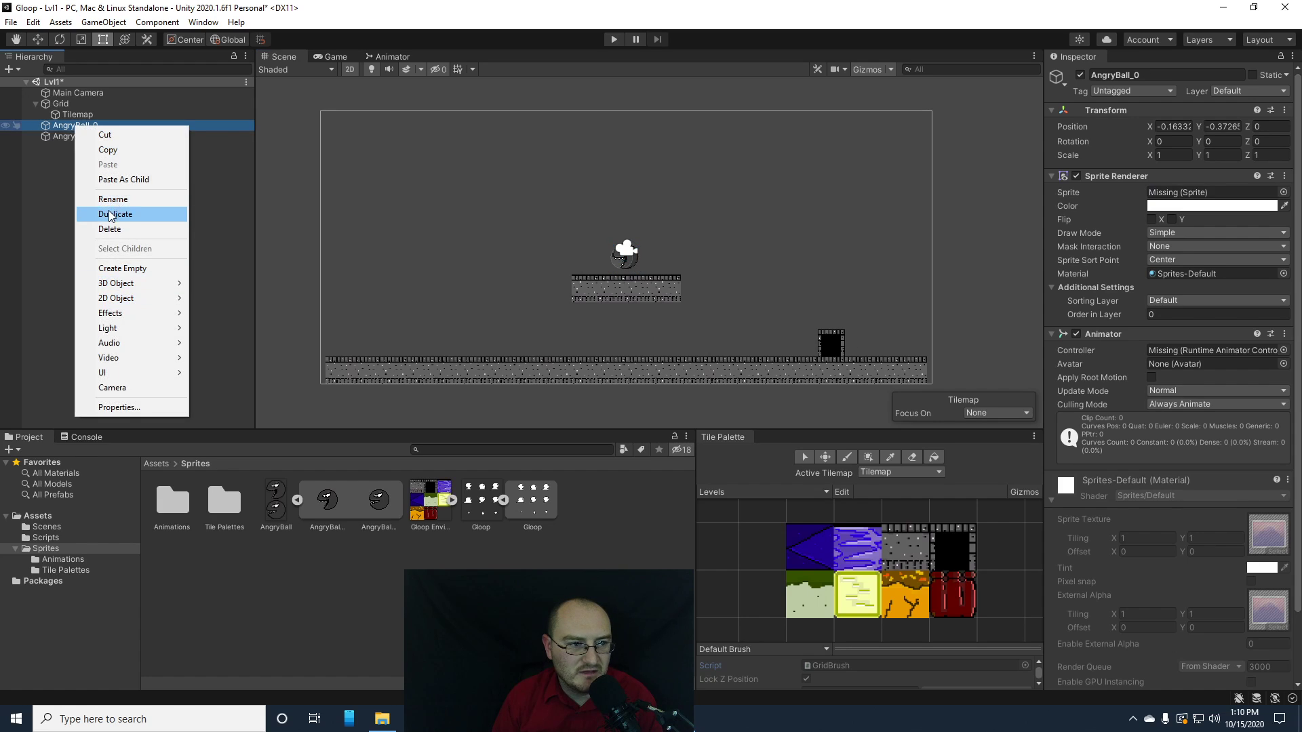
left_click(109, 229)
- Rename the remaining AngryBall_0 (1) object as AngryBall
left_click(90, 125)
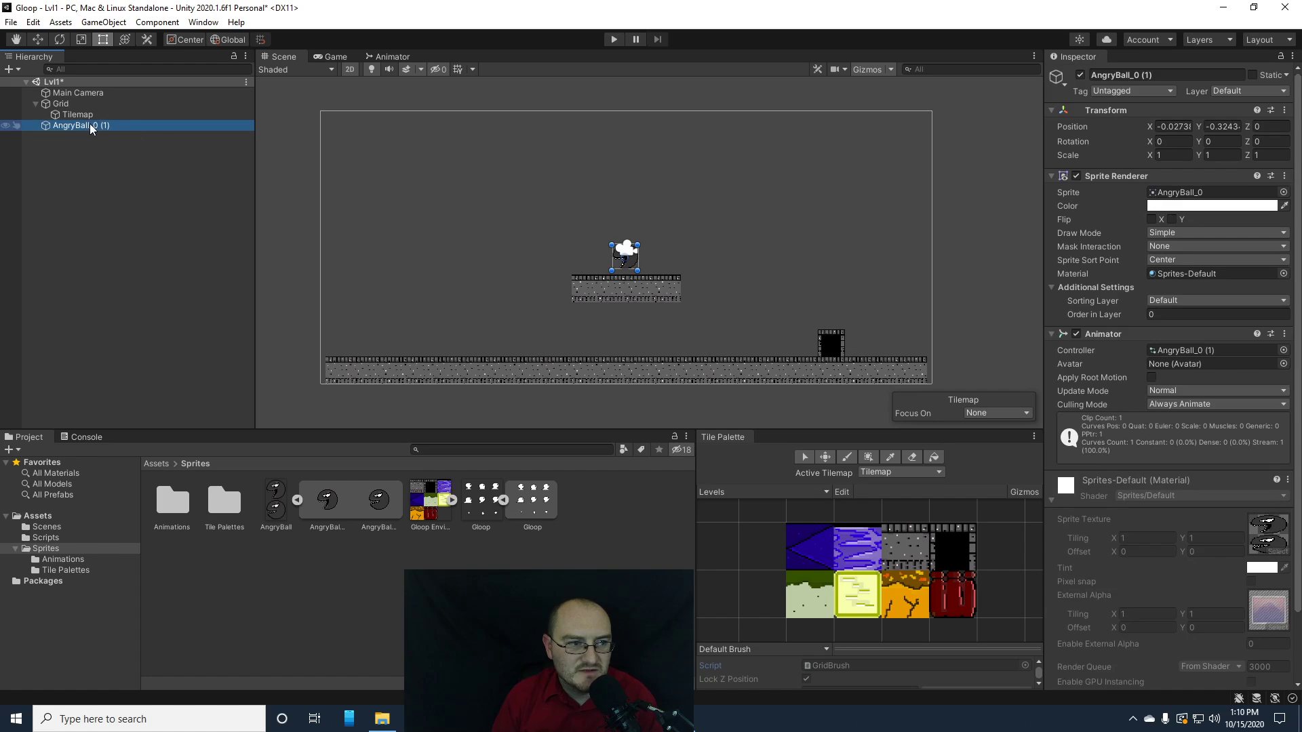
right_click(105, 126)
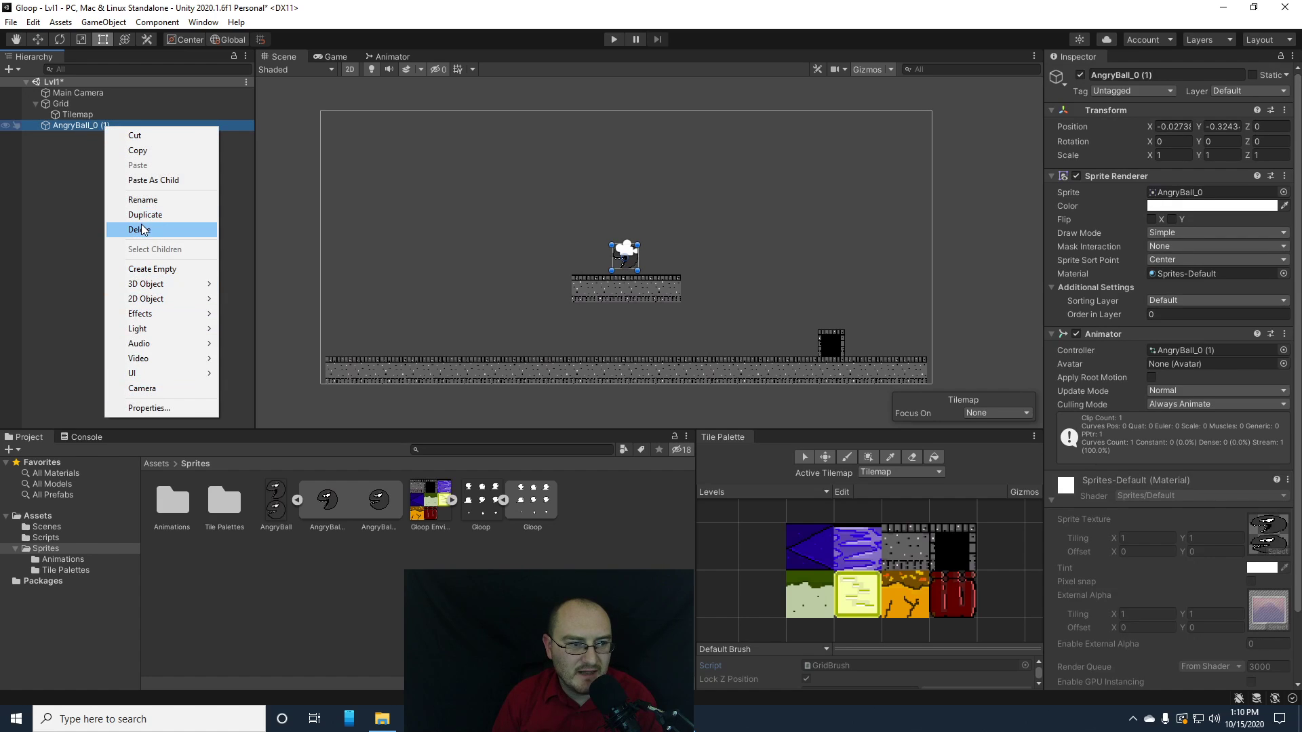
left_click(136, 199)
left_click(119, 127)
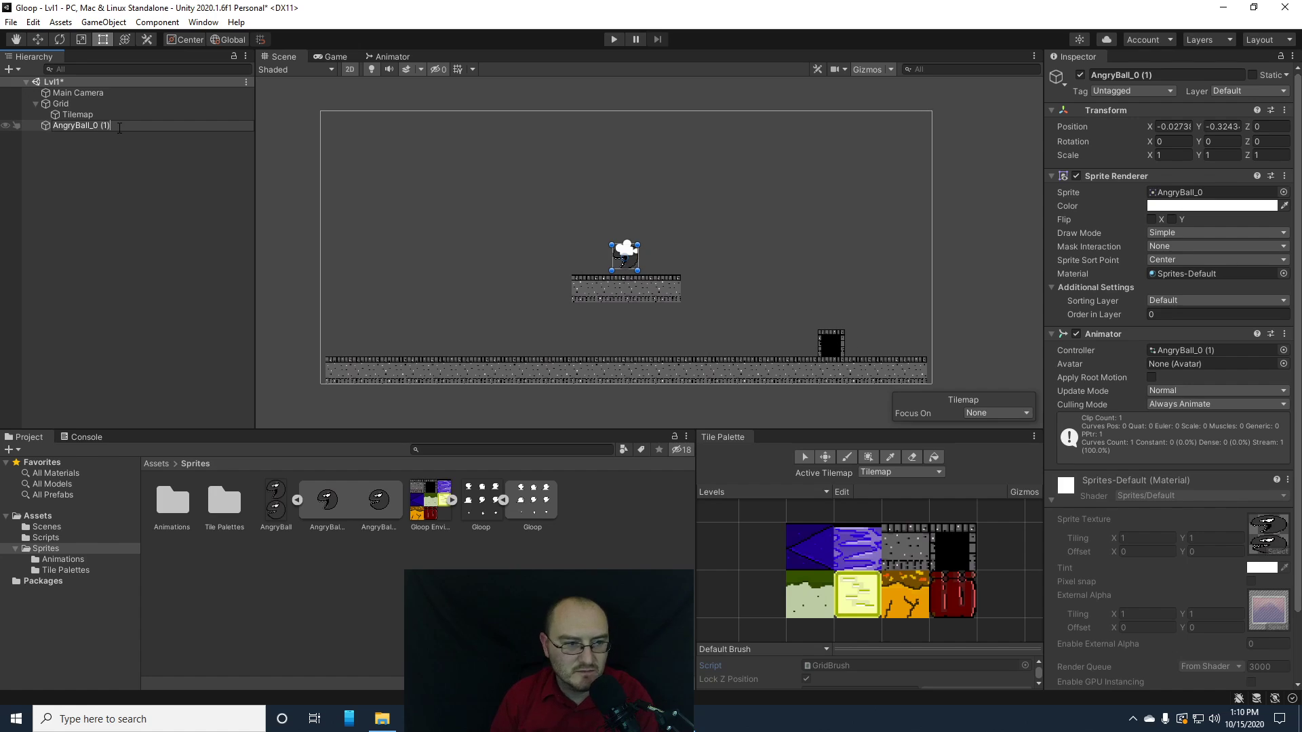
key("BackSpace")
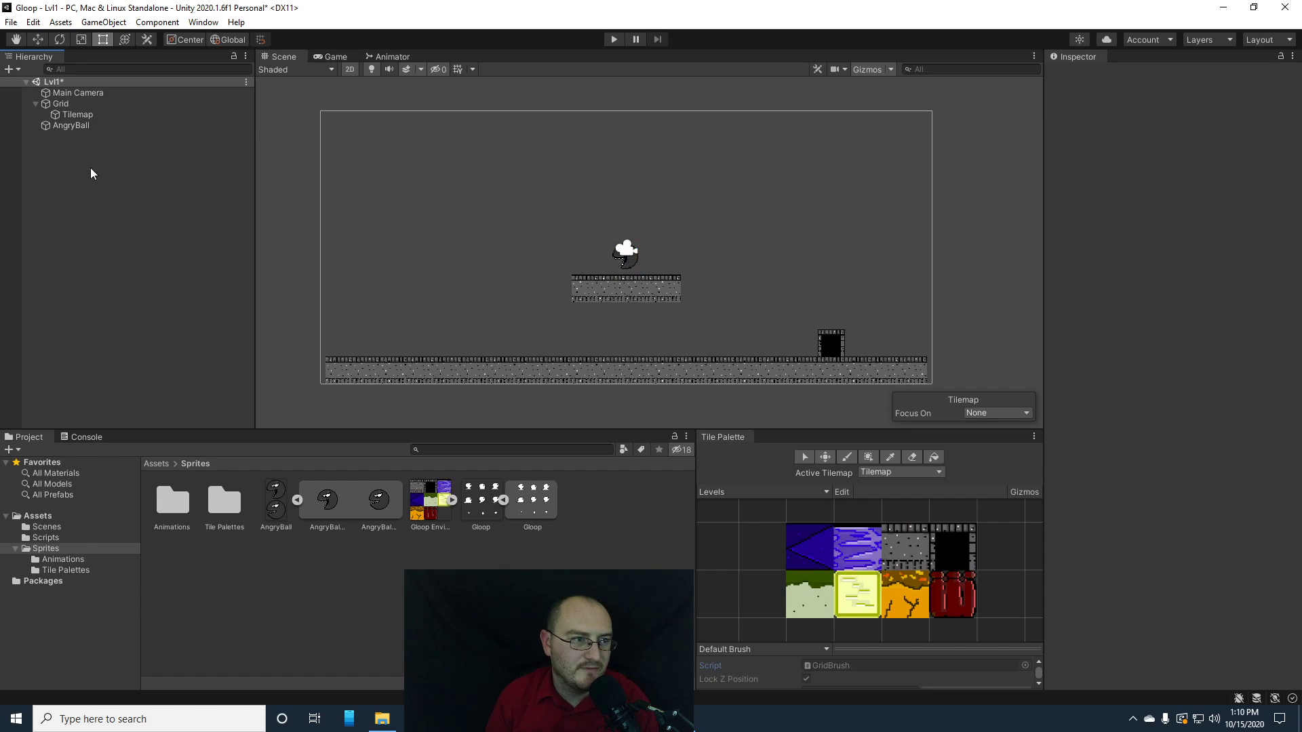
key("Return")
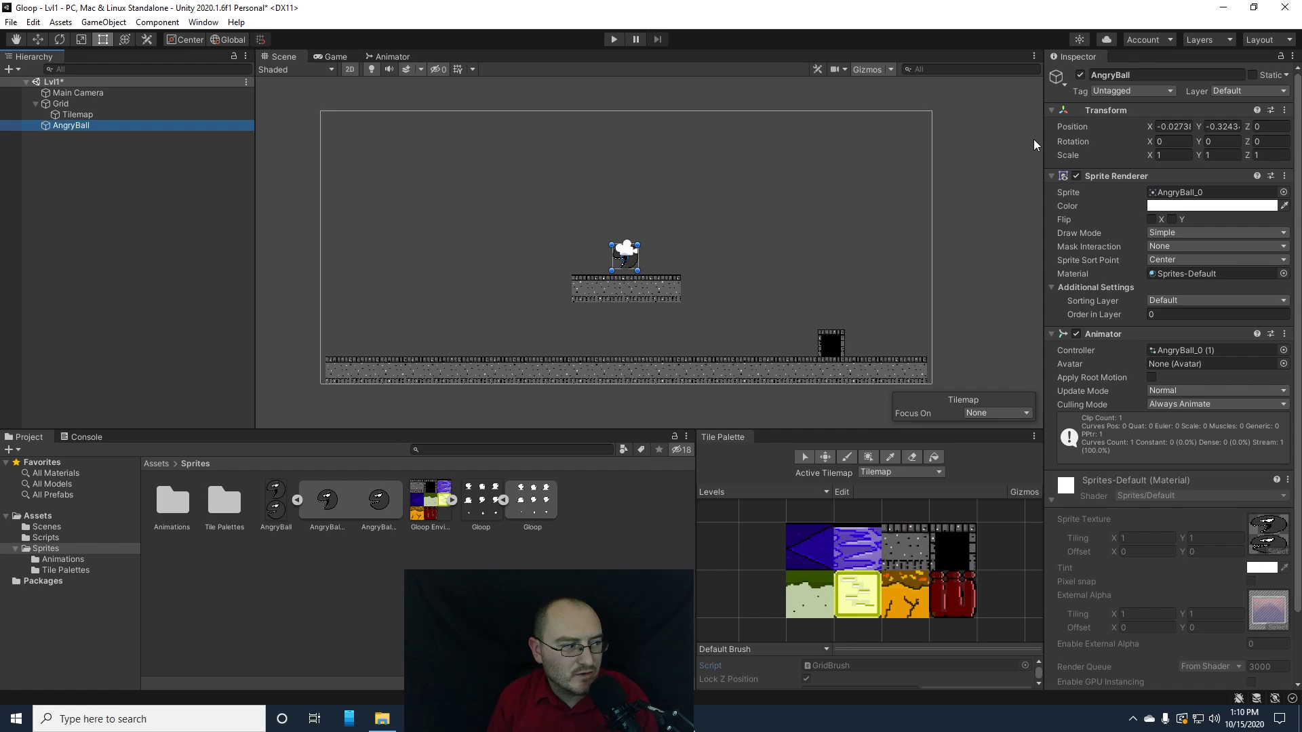
- Try to add a new tag named Enemy to the project's tag list
left_click(1105, 88)
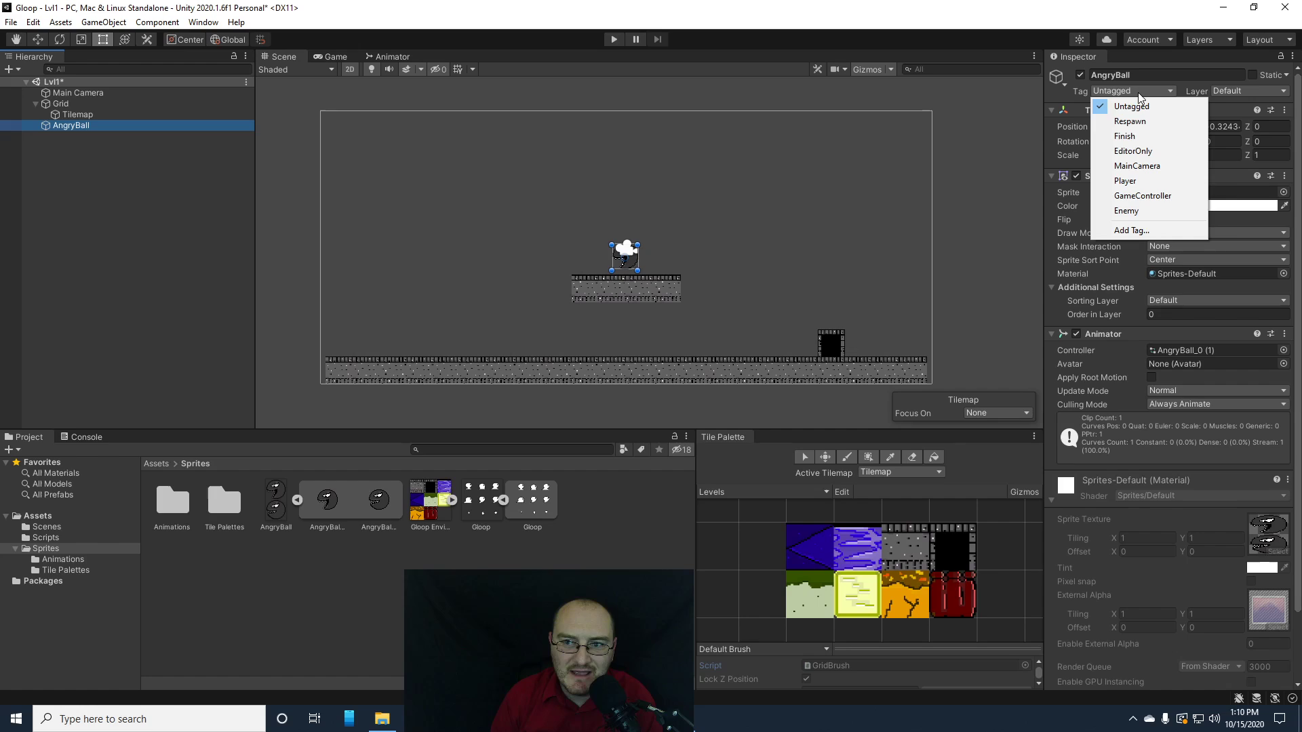
left_click(1124, 231)
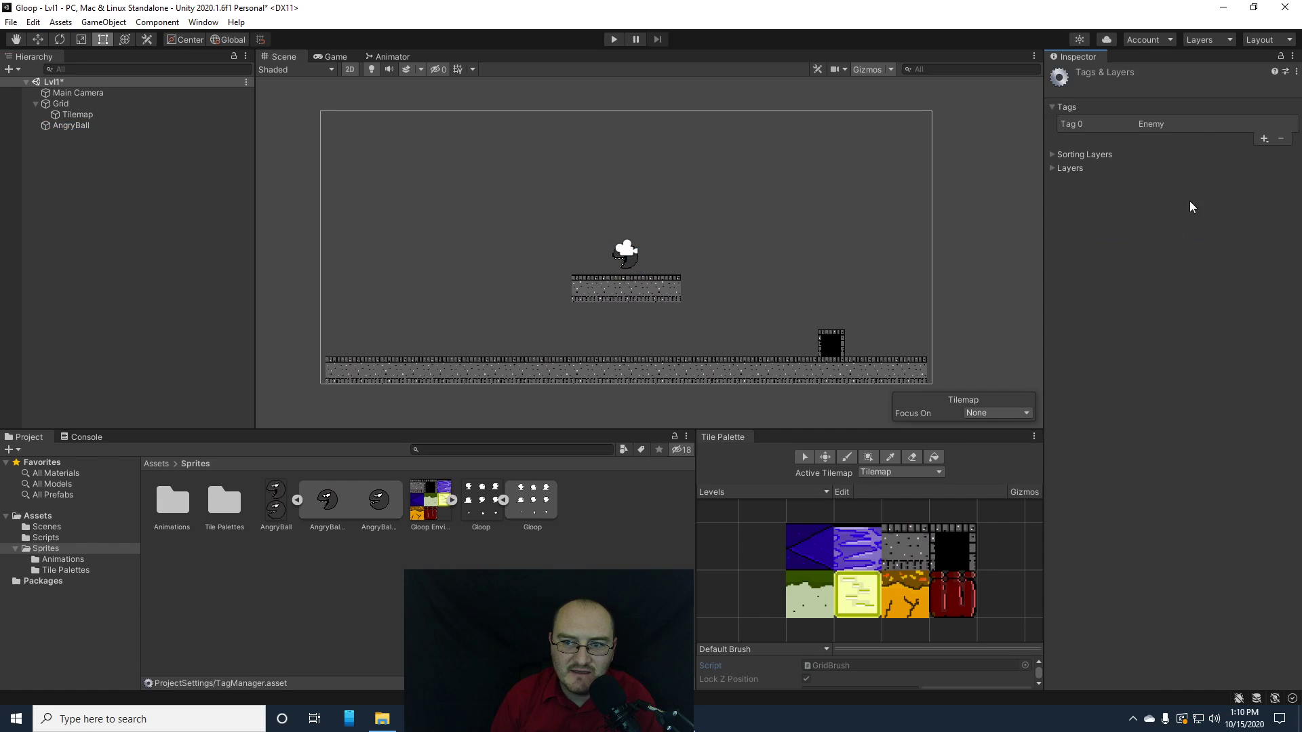
left_click(1264, 139)
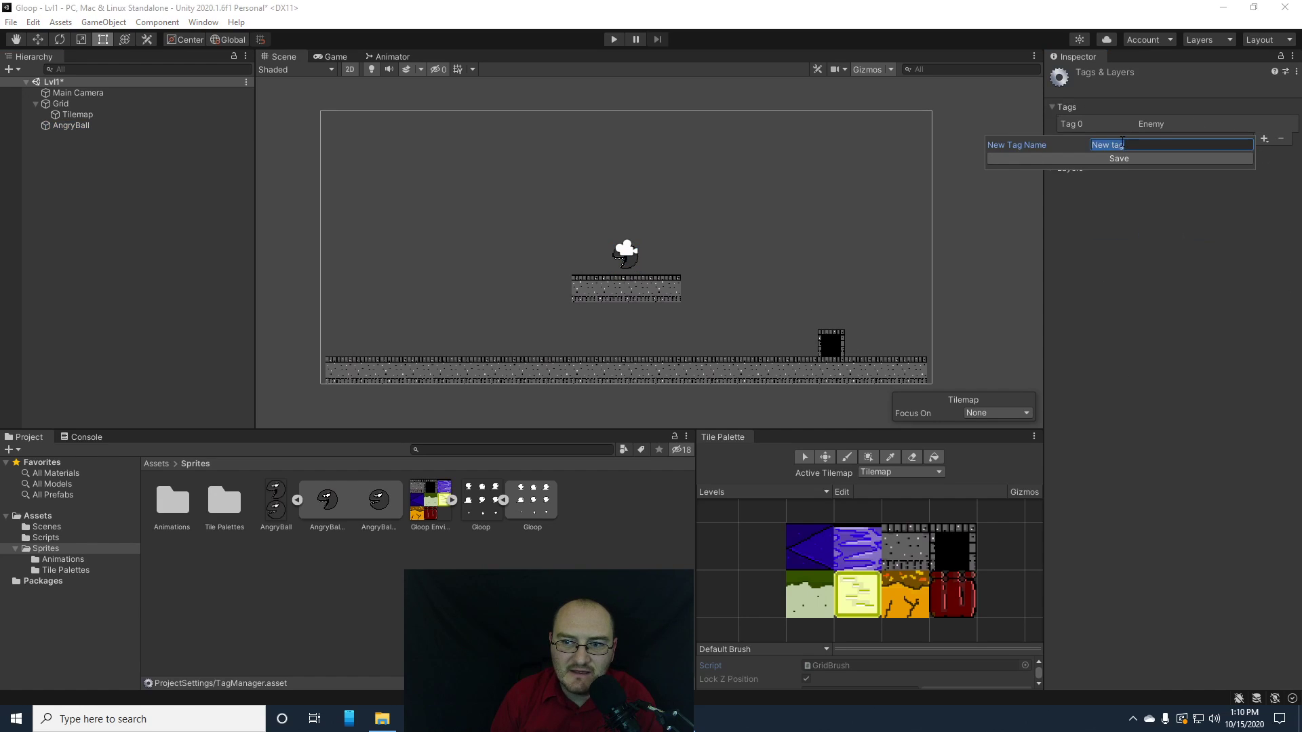
type("Enemy")
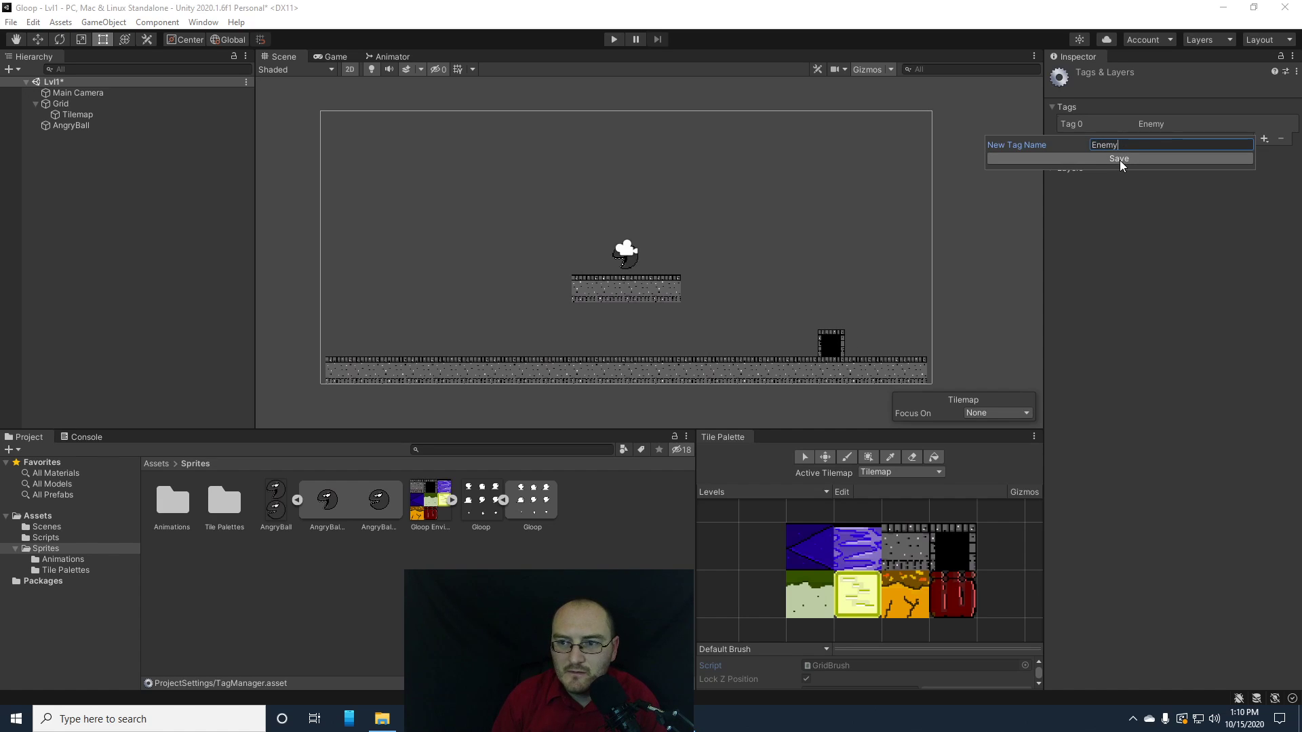
left_click(1121, 161)
- Assign the existing Enemy tag to the AngryBall object
left_click(67, 124)
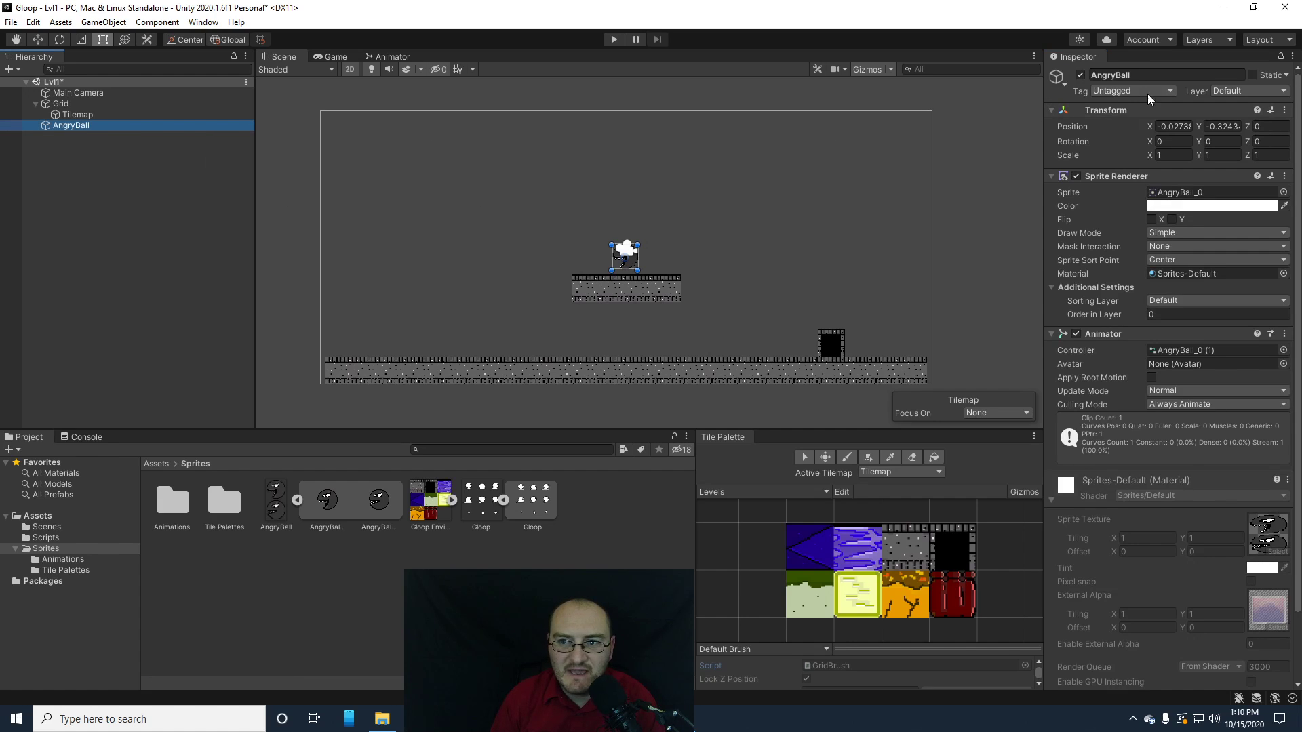
left_click(1147, 91)
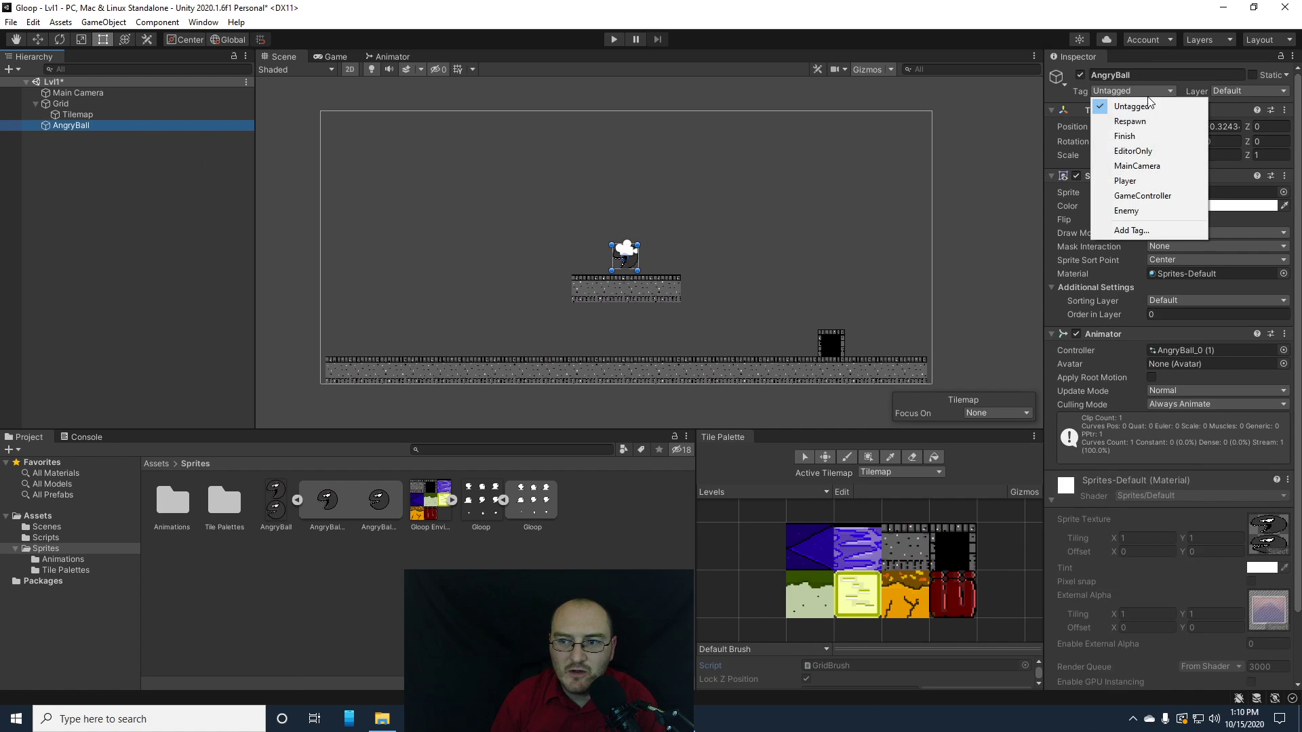
left_click(1128, 211)
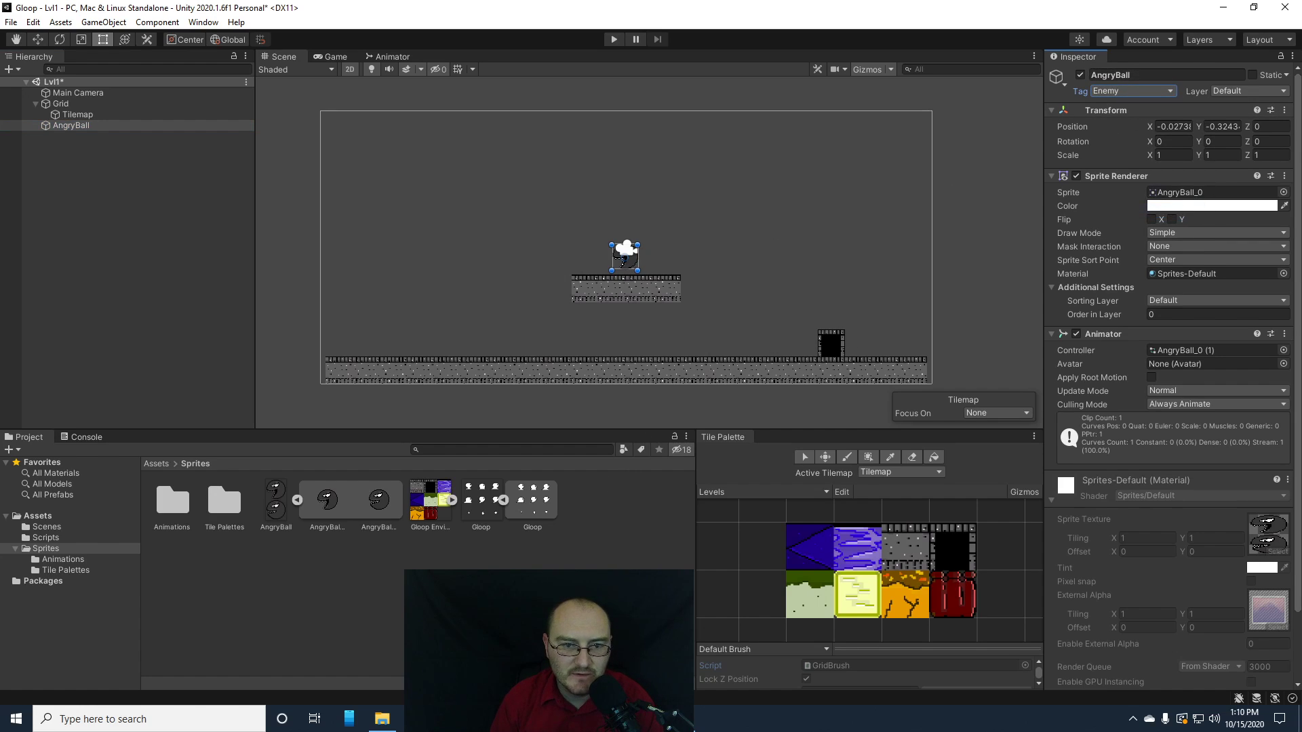
- Add a Circle Collider 2D component to AngryBall
scroll(1184, 415, "down", 3)
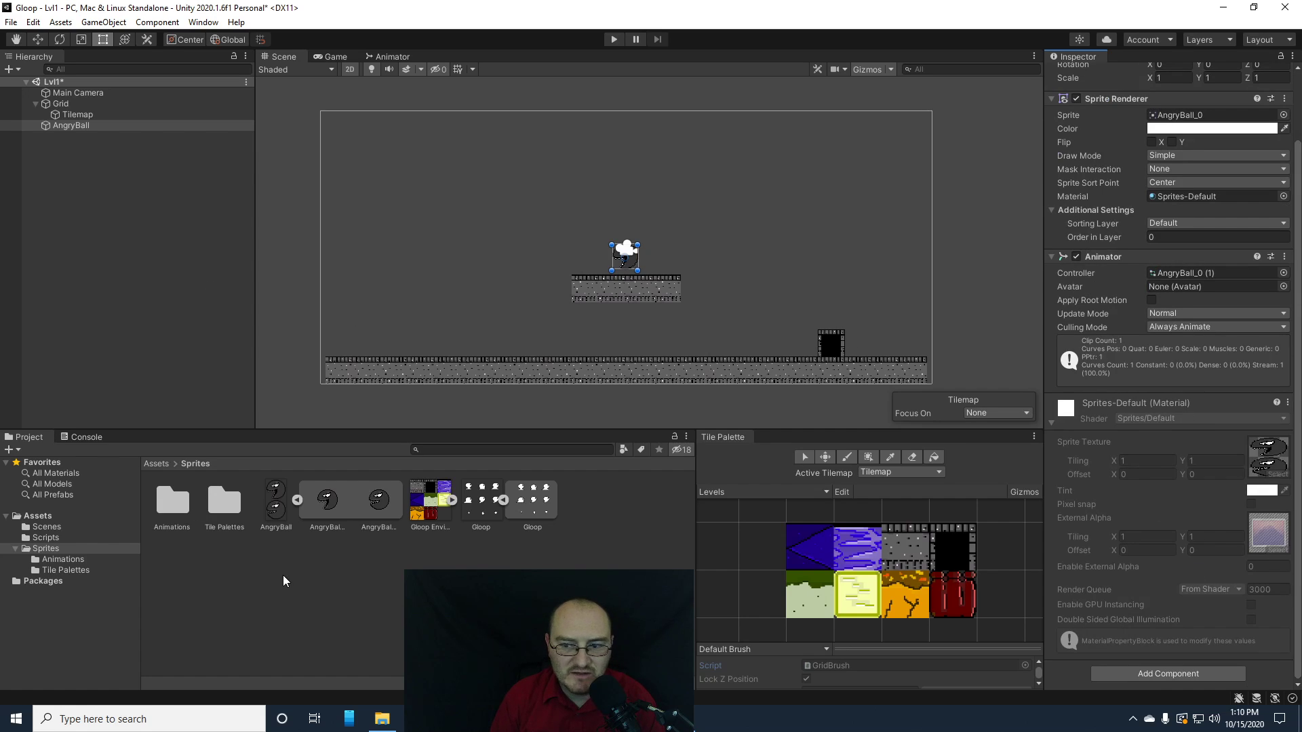
left_click(1150, 676)
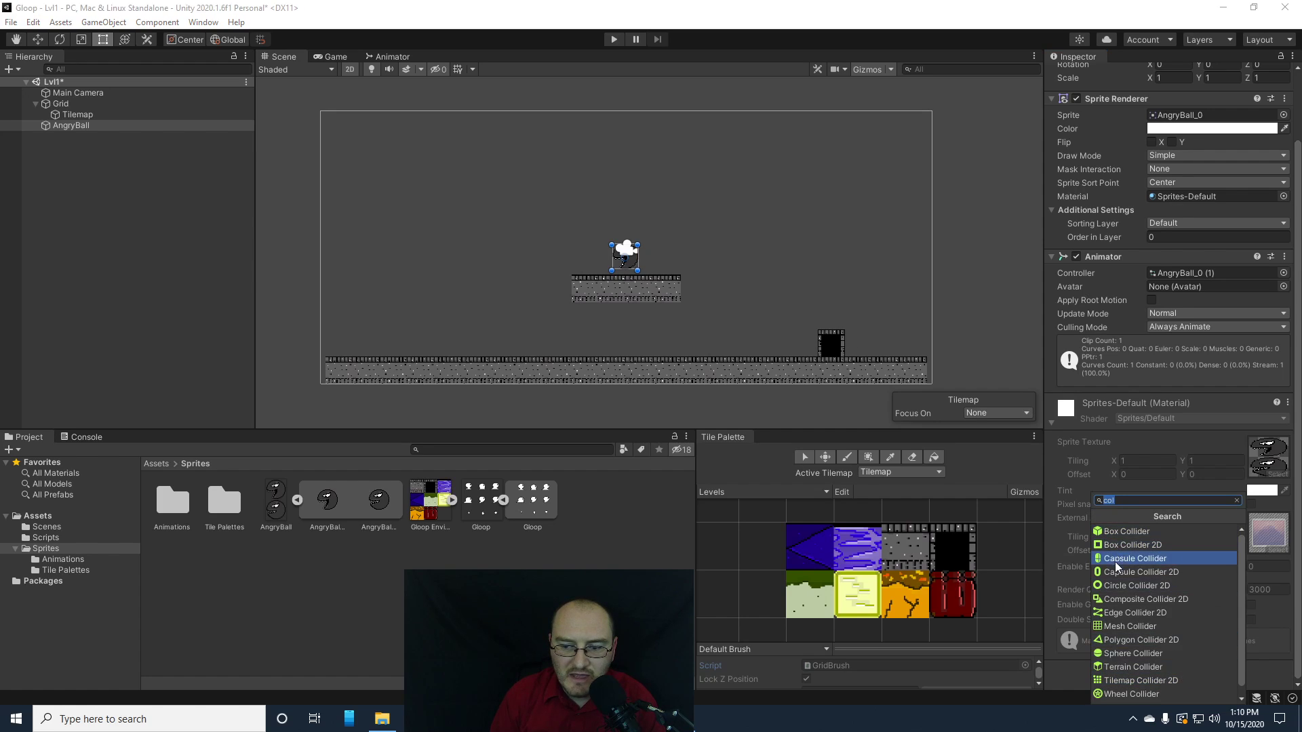
left_click(1119, 586)
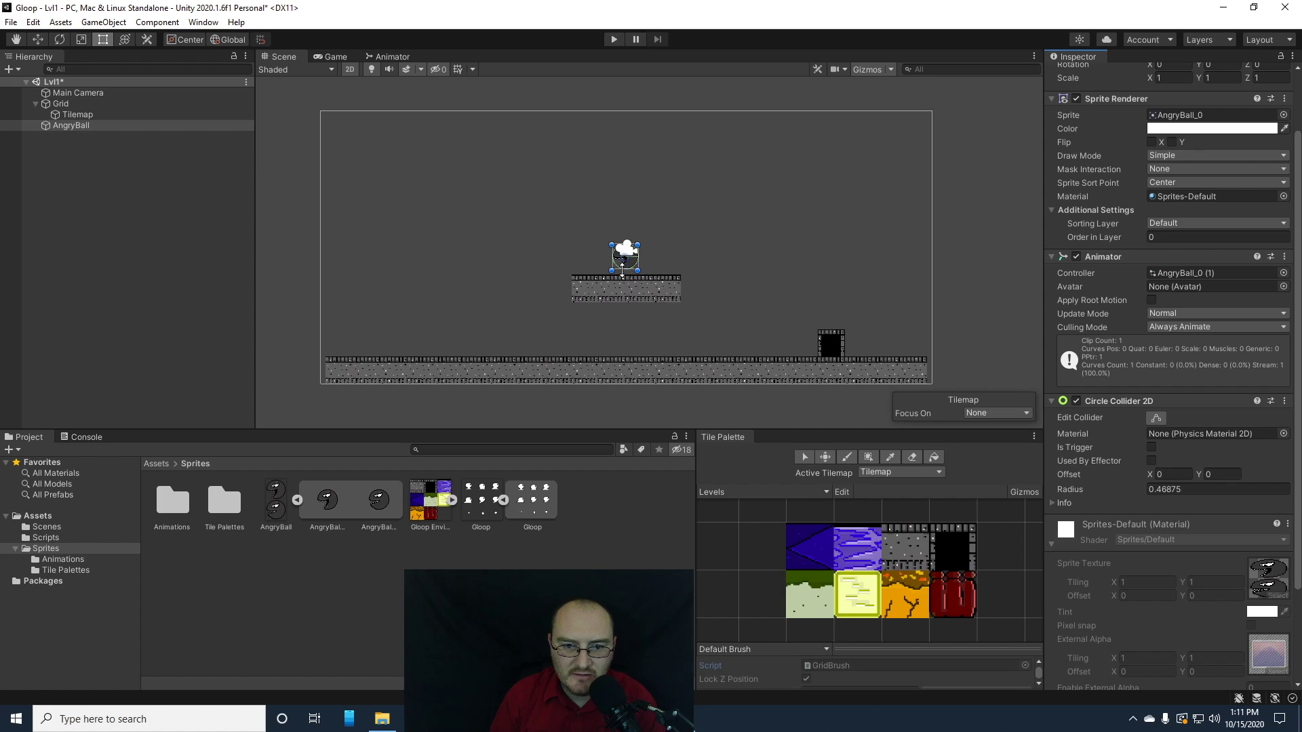
- Add a Rigidbody 2D component to AngryBall and freeze its Z rotation
scroll(1190, 634, "down", 4)
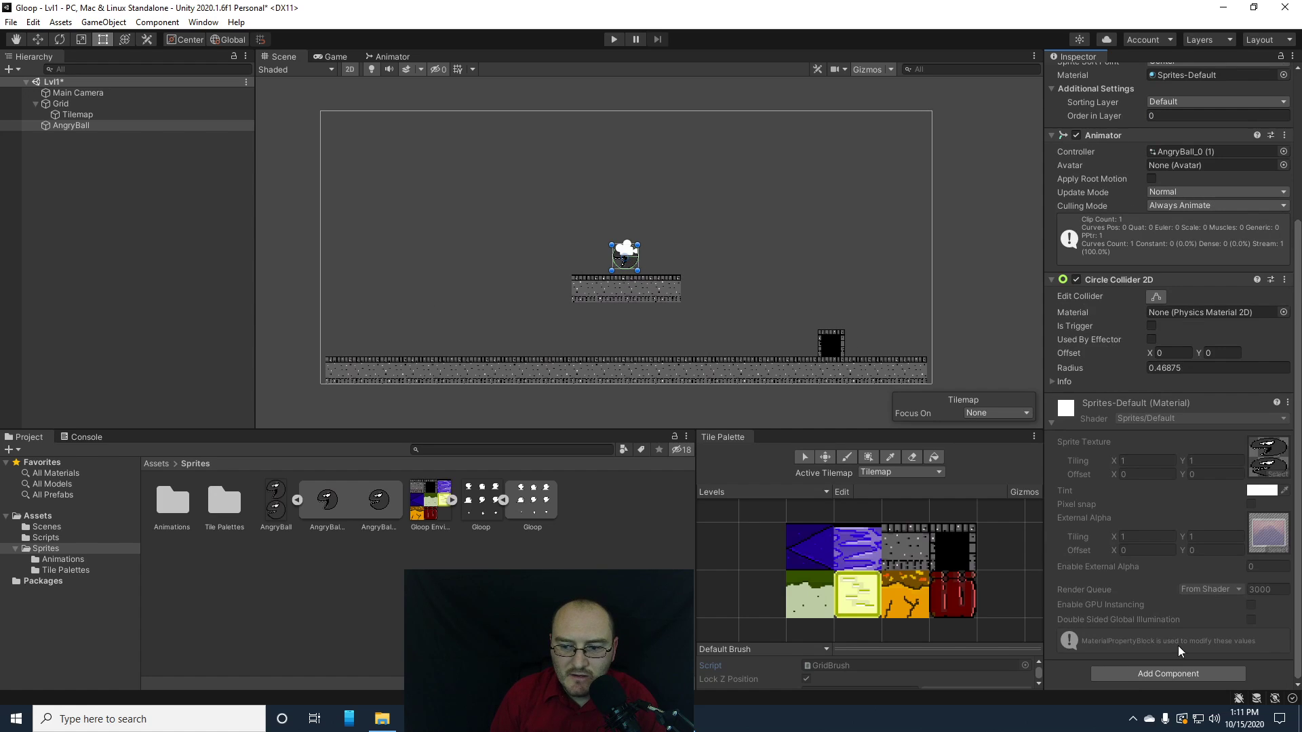
left_click(1162, 674)
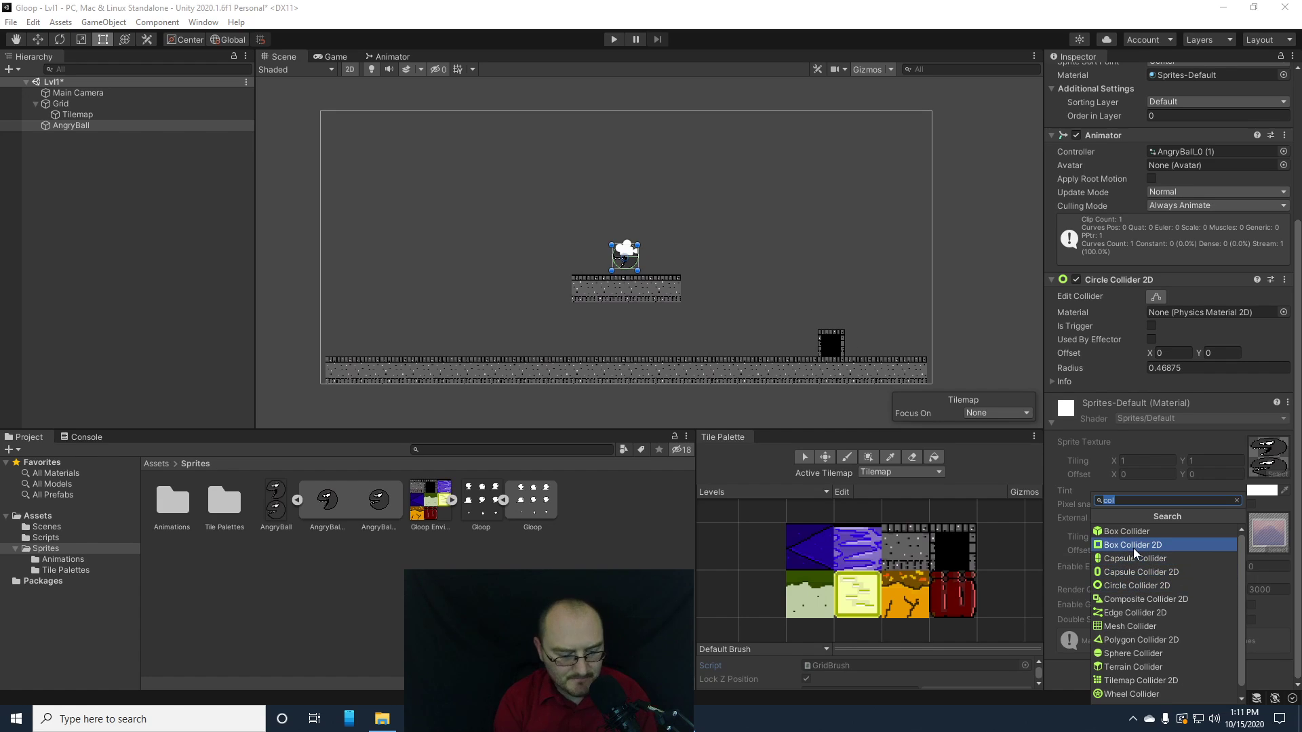
type("rigid")
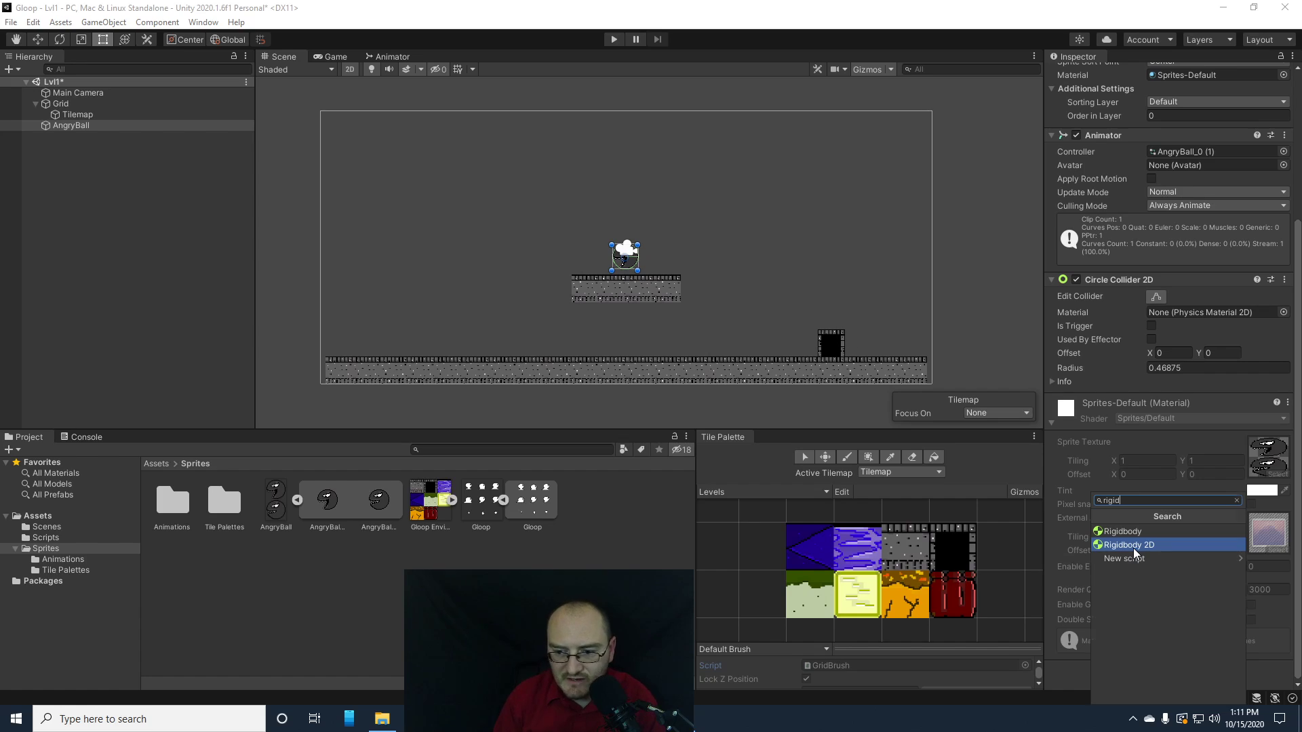
left_click(1133, 547)
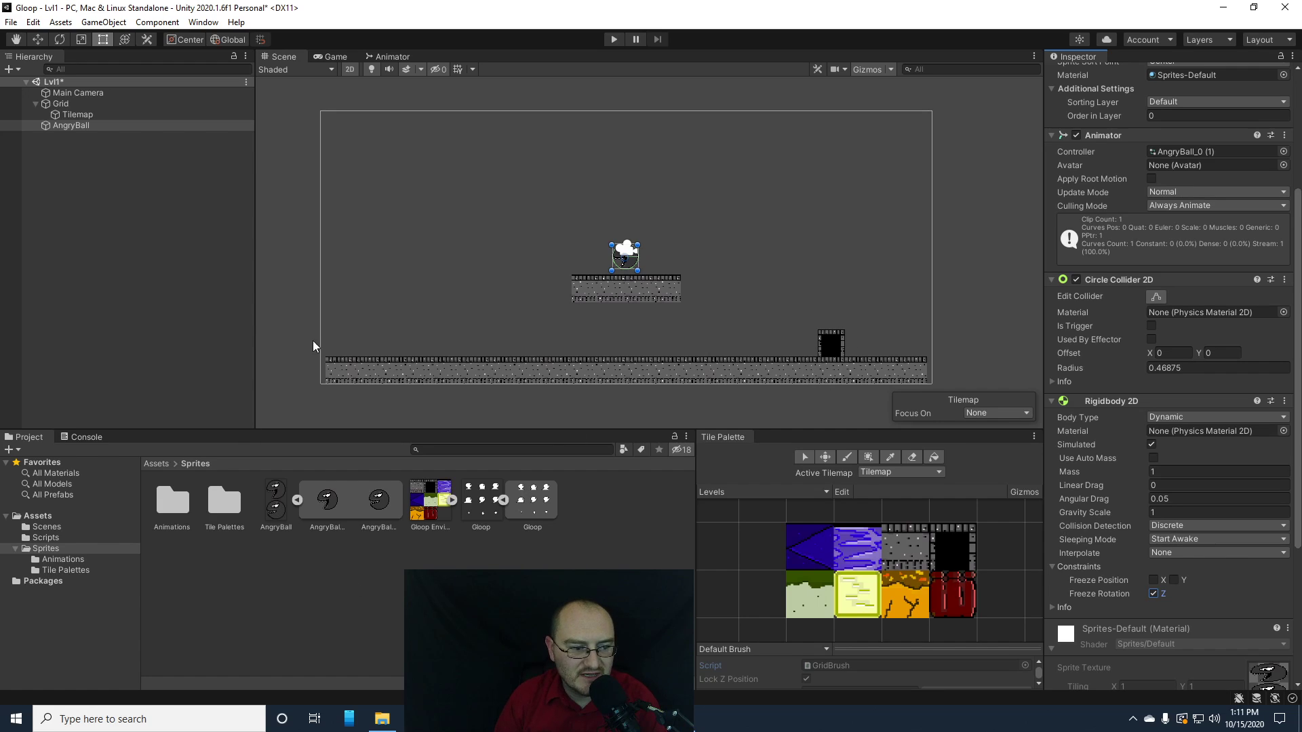
- Examine the code of the EnemyPatroll script in the Scripts folder
left_click(46, 538)
left_click(224, 502)
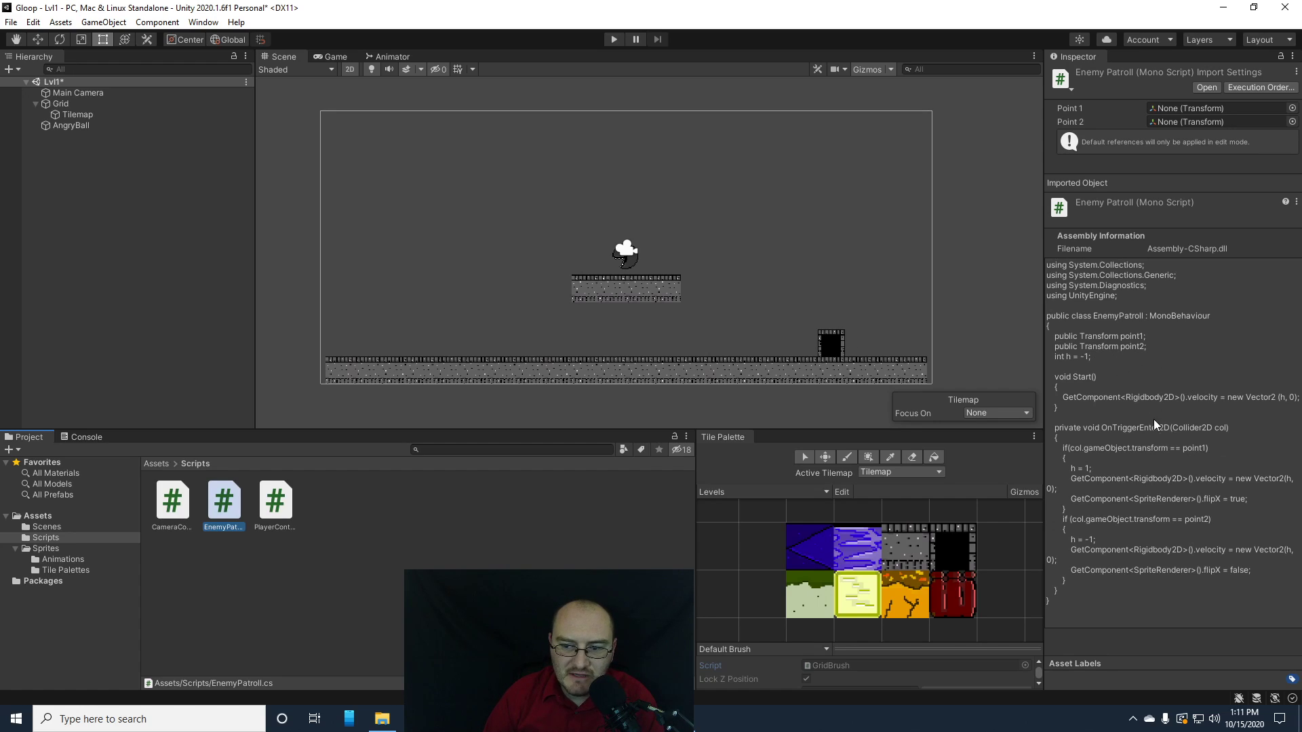
left_click(1184, 452)
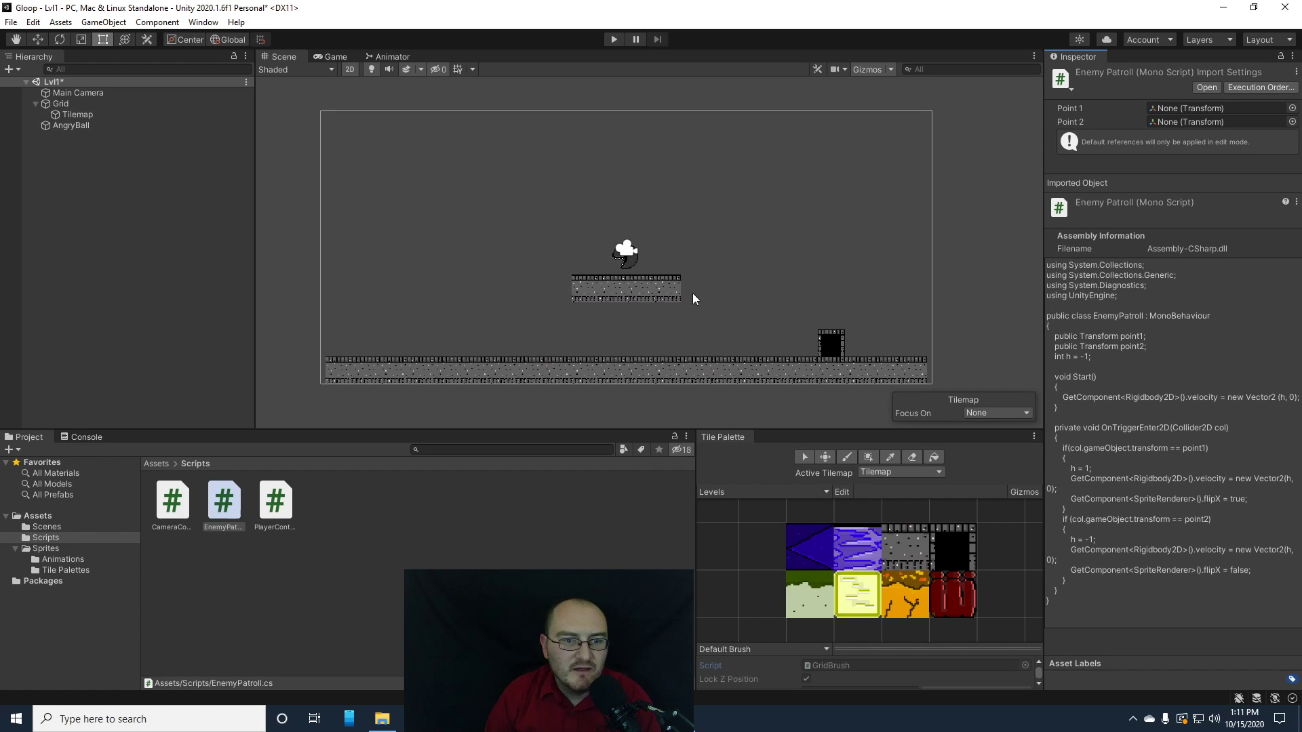
- Create an empty child object under AngryBall and name it point1
right_click(62, 127)
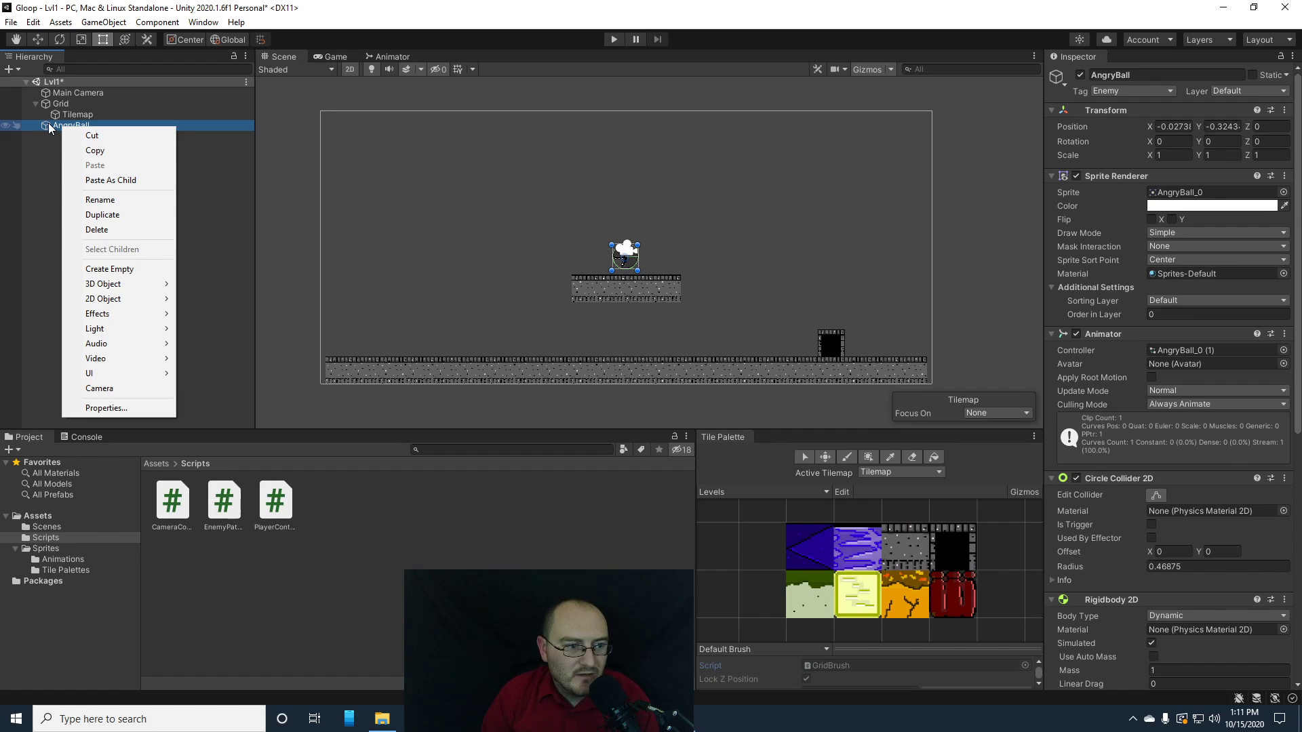
left_click(119, 269)
right_click(88, 139)
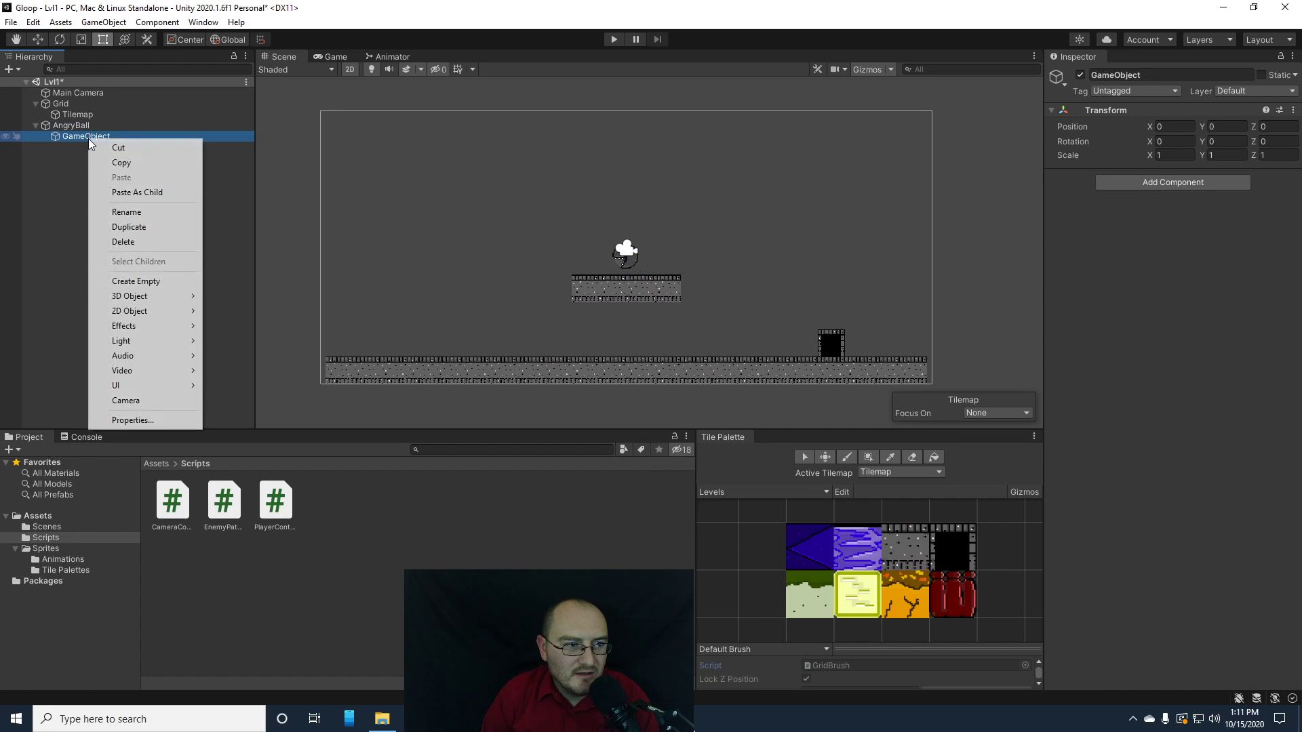
left_click(127, 211)
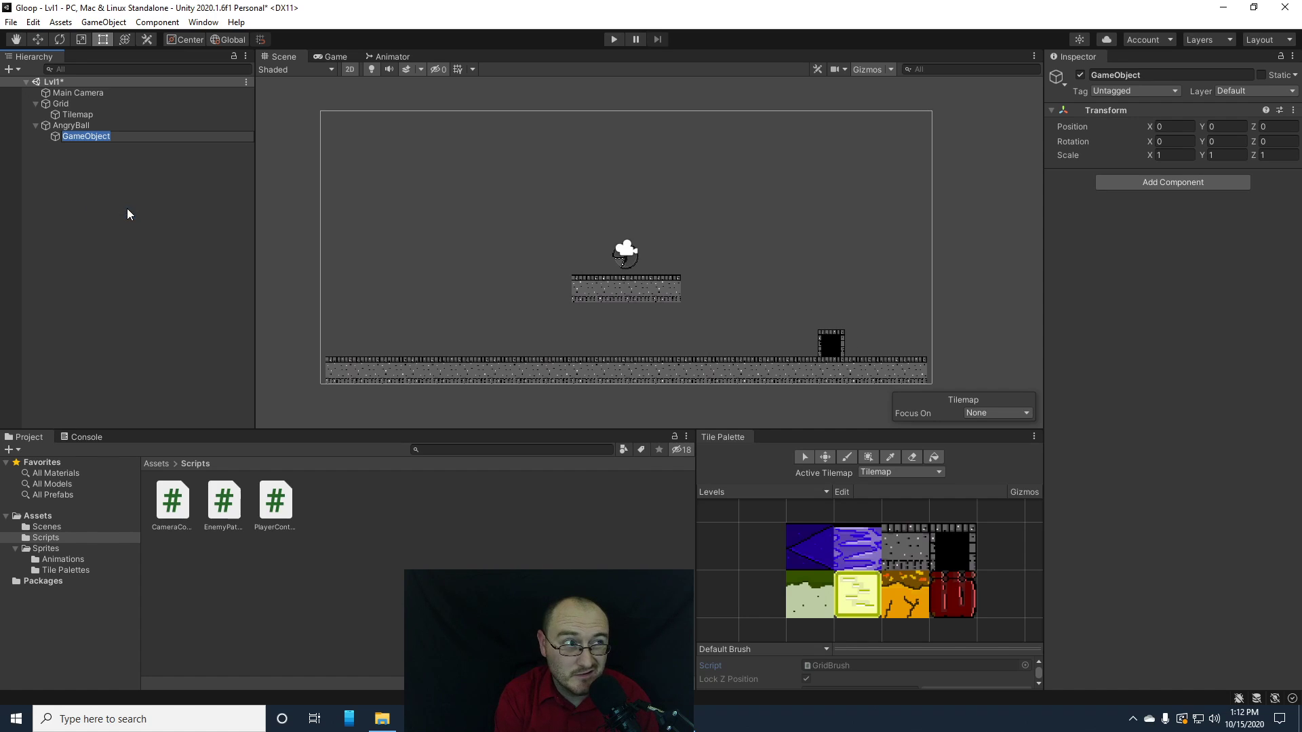
type("point1")
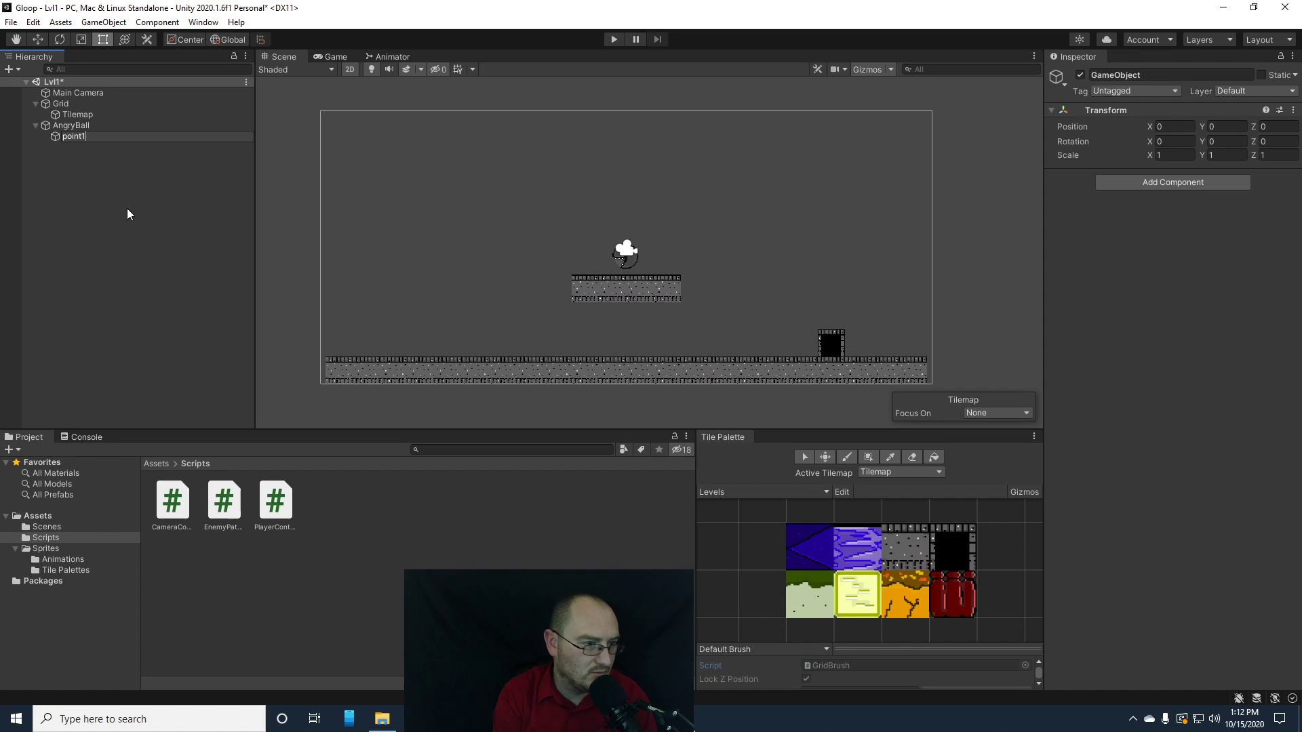
key("Return")
- Create a second empty child object under AngryBall and name it point2
right_click(67, 125)
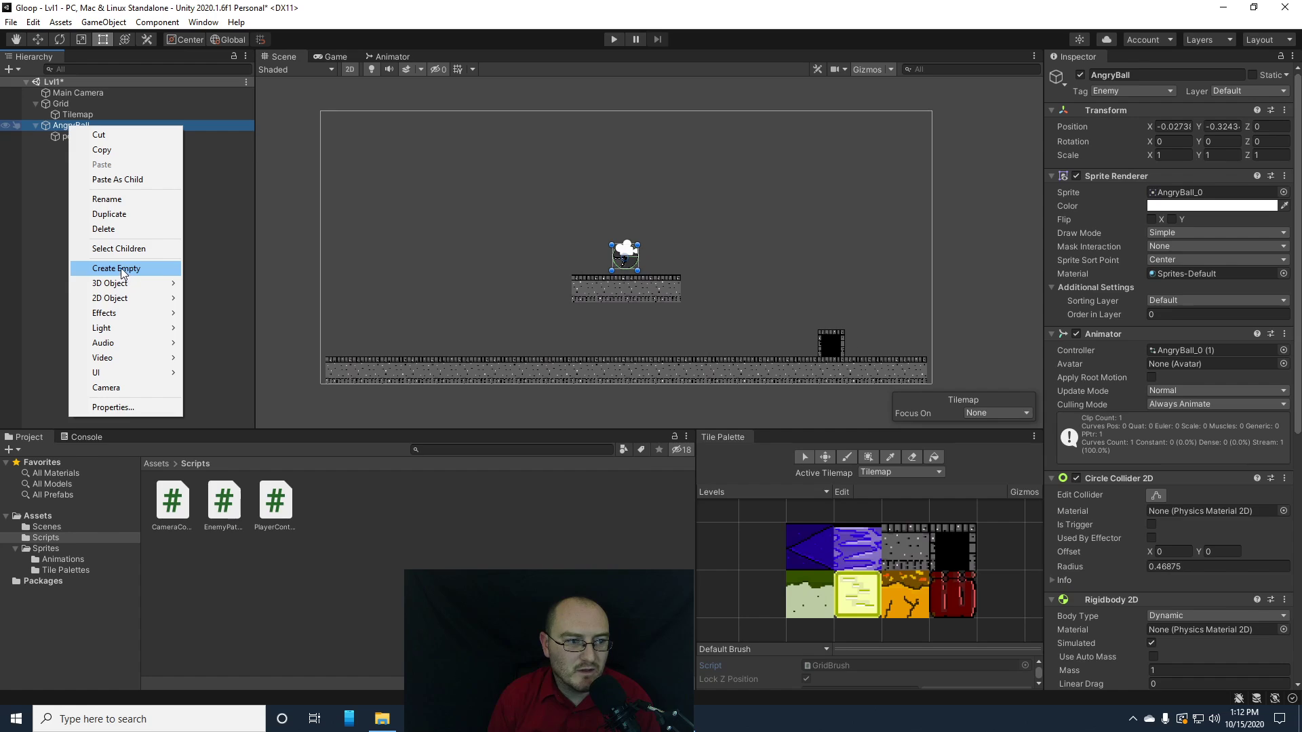
left_click(120, 268)
right_click(89, 146)
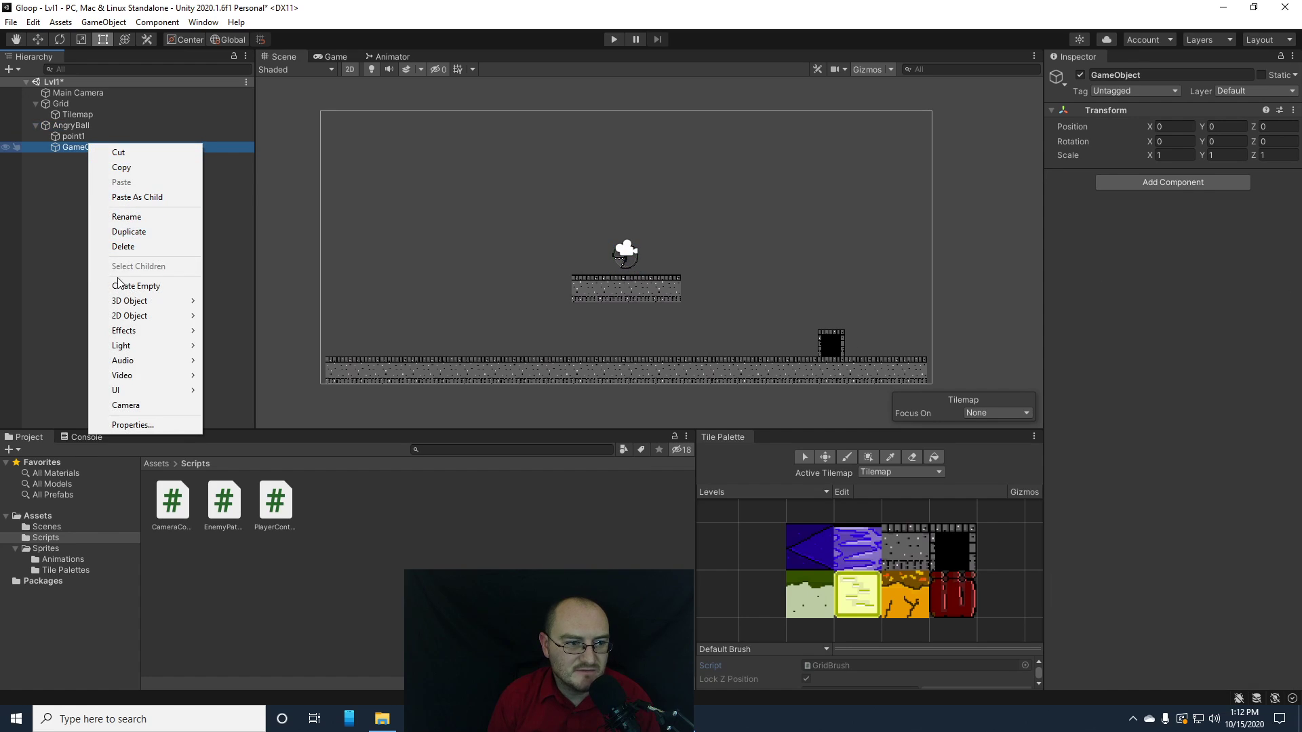
left_click(122, 217)
type("lp")
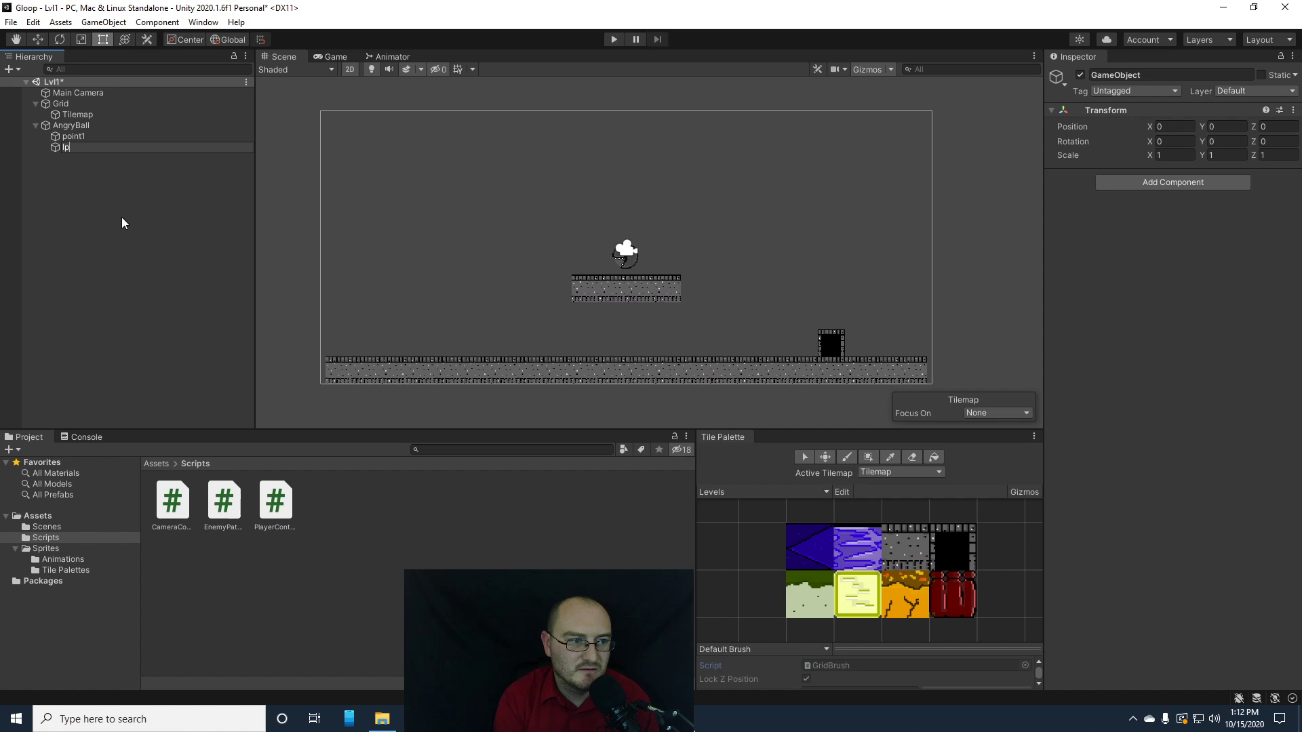
key("BackSpace")
key("BackSpace")
type("point2")
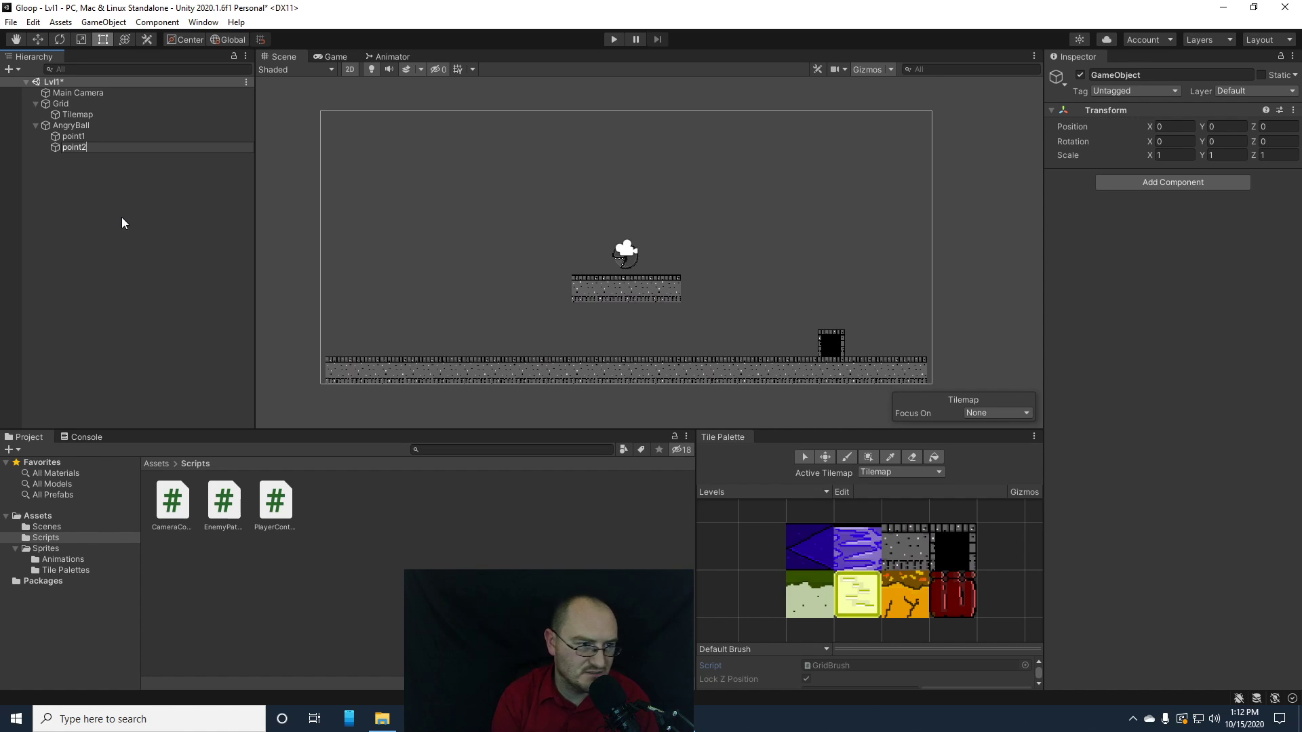
key("Return")
- Give point1 a green diamond icon and move it along X to above the floating platform's left end
left_click(83, 137)
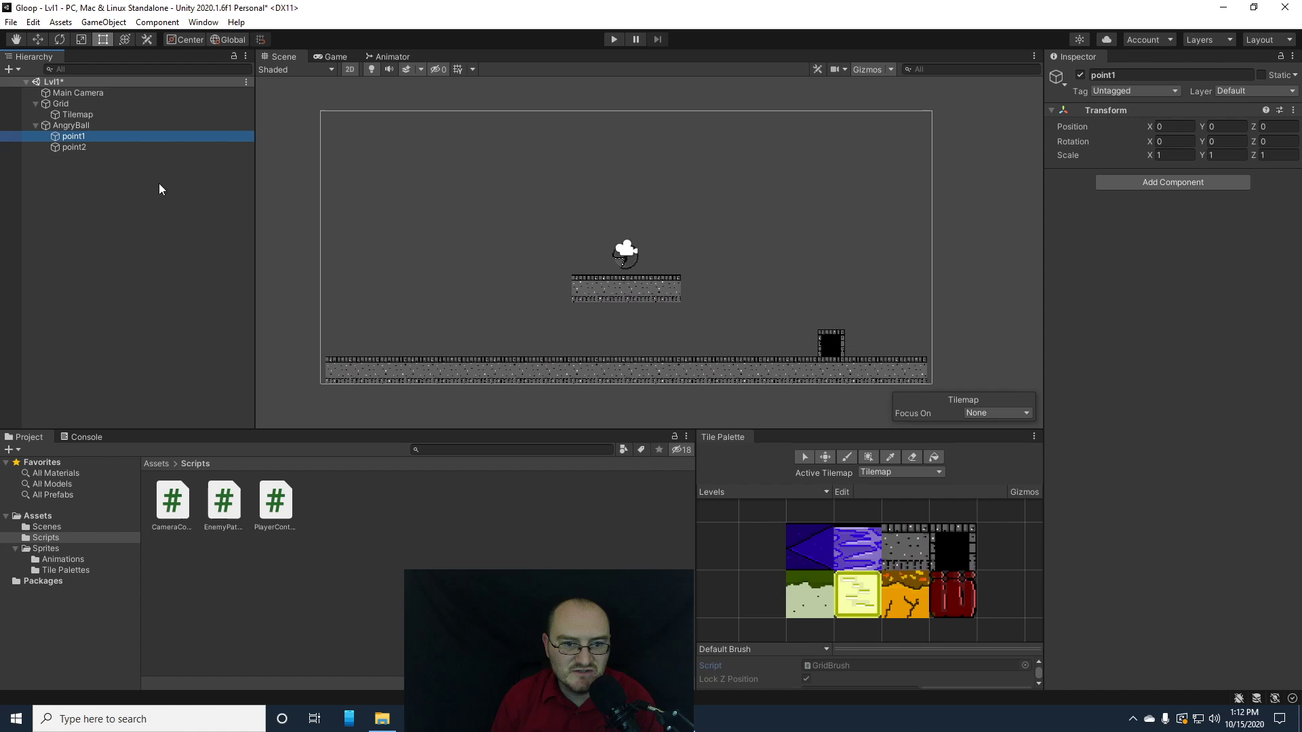
left_click(1057, 78)
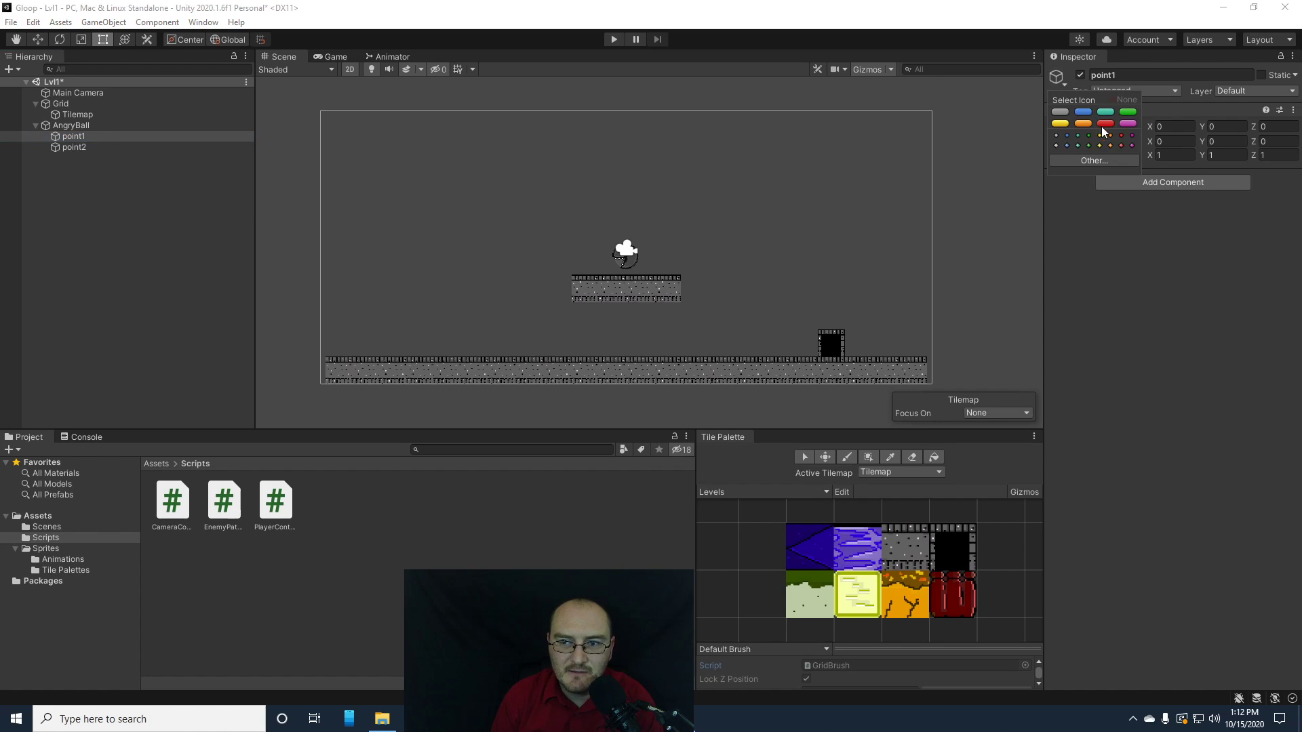
left_click(1088, 145)
left_click(1099, 251)
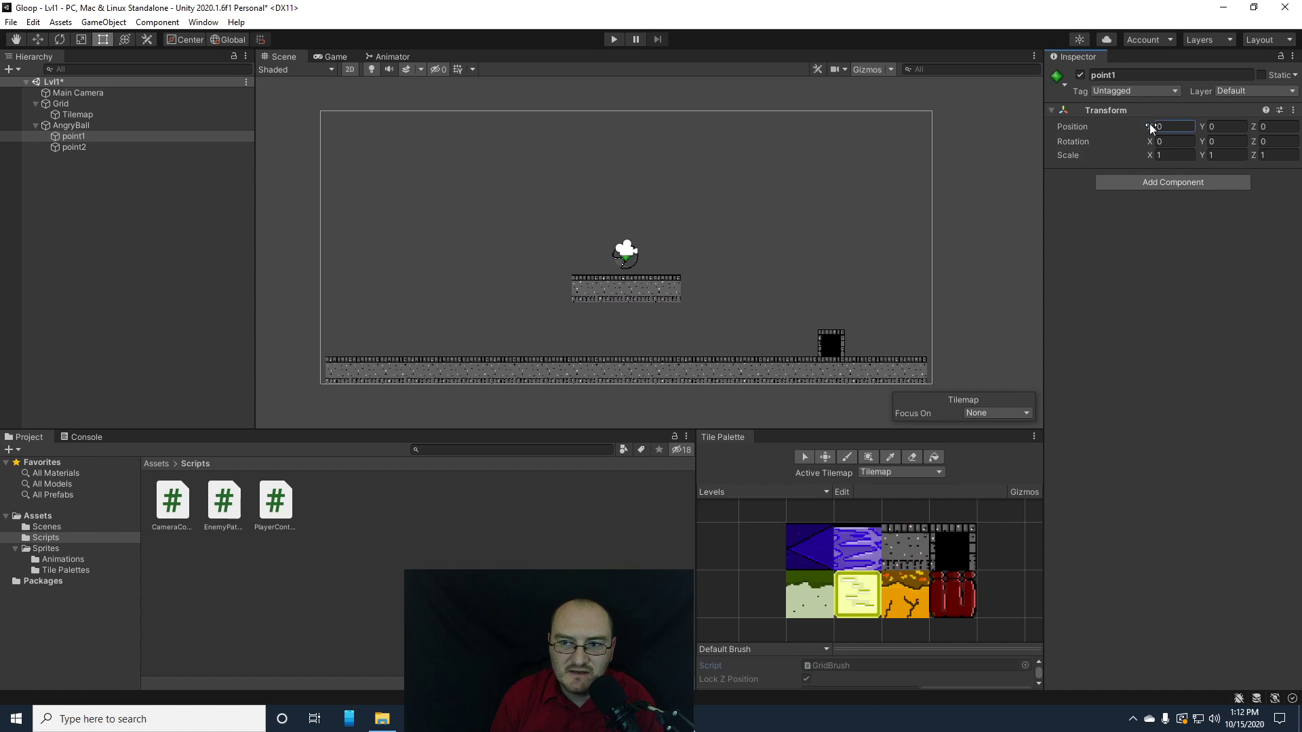
left_click_drag(1150, 125, 1105, 132)
- Give point2 a red diamond icon and move it along X to above the floating platform's right end
left_click(87, 147)
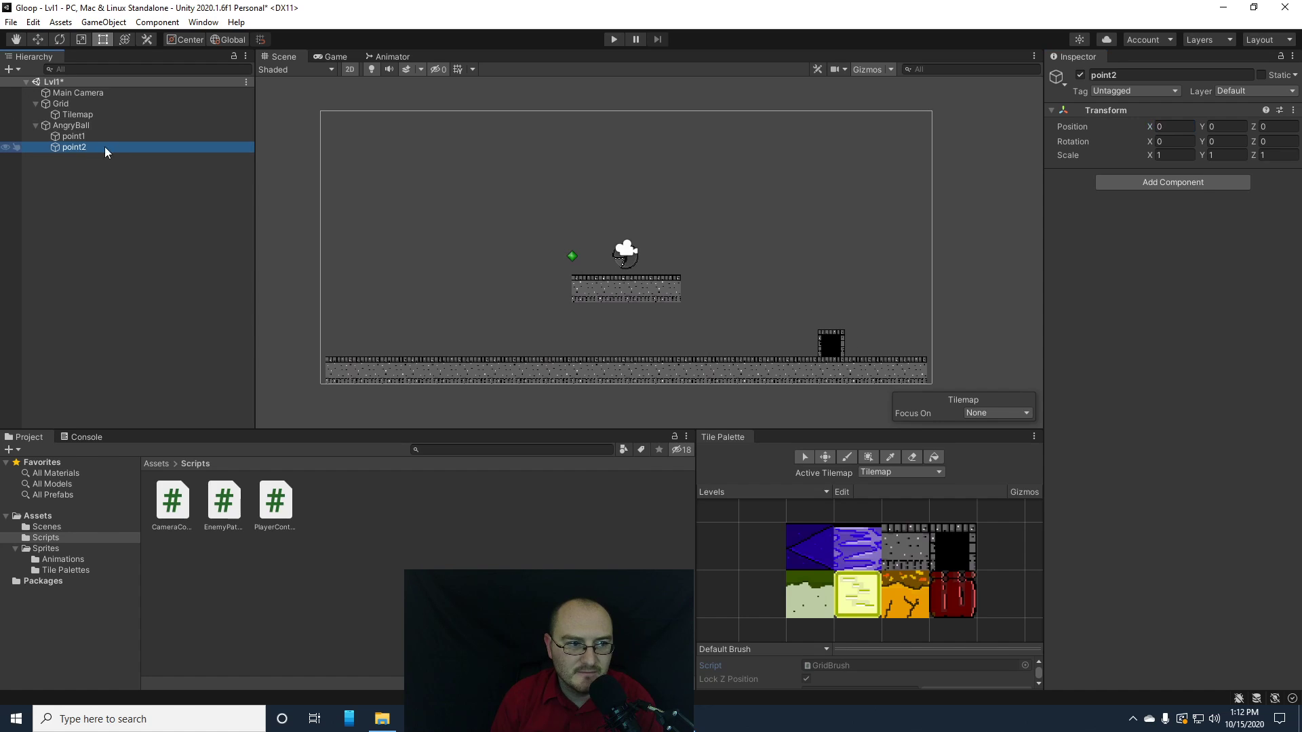
left_click(1058, 79)
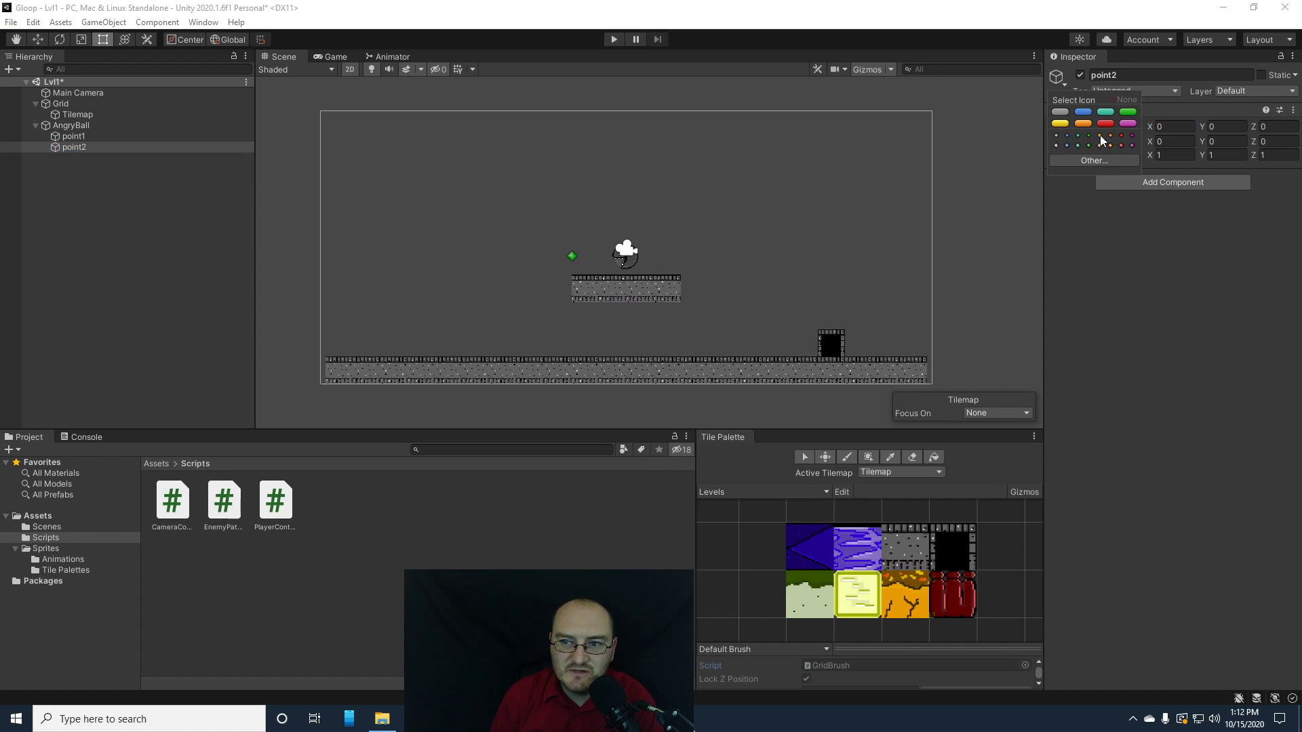
left_click(1121, 145)
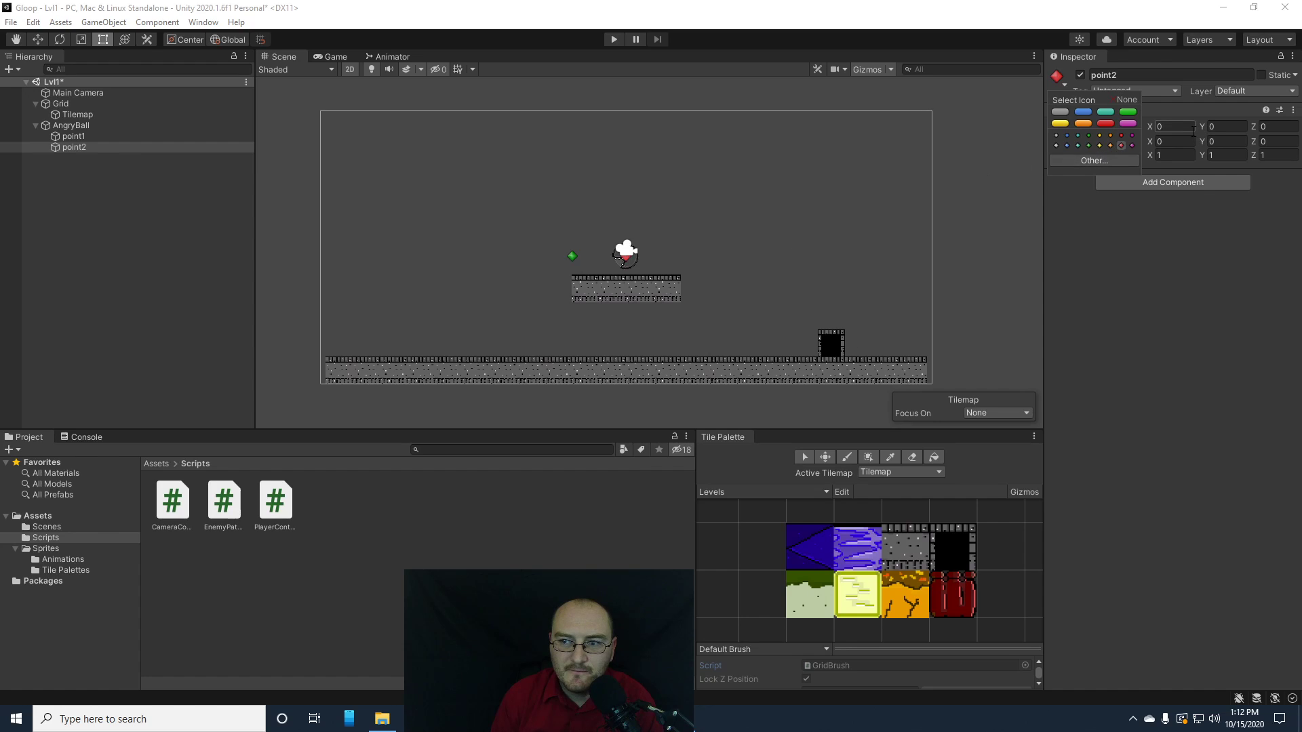
left_click_drag(1150, 128, 1198, 128)
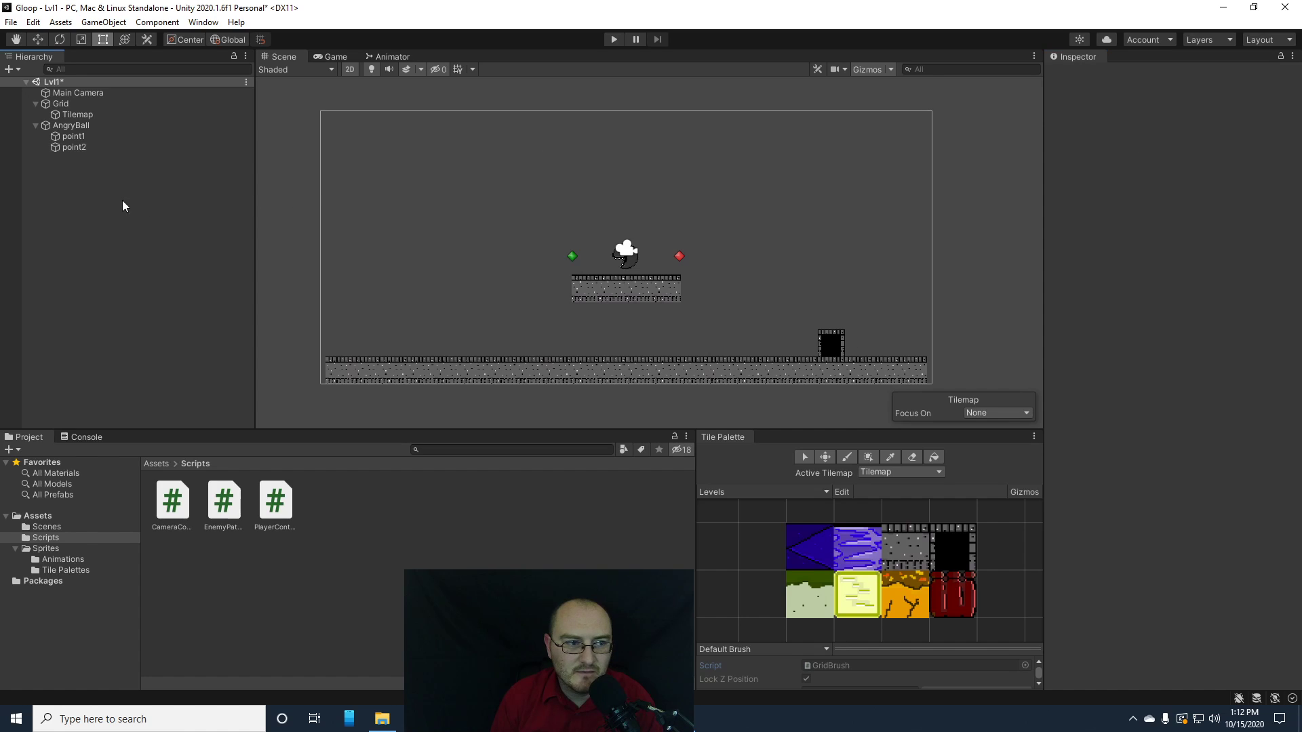
- Add a Box Collider 2D component to point1 and point2 together
left_click(95, 137)
left_click(96, 147, "ctrl")
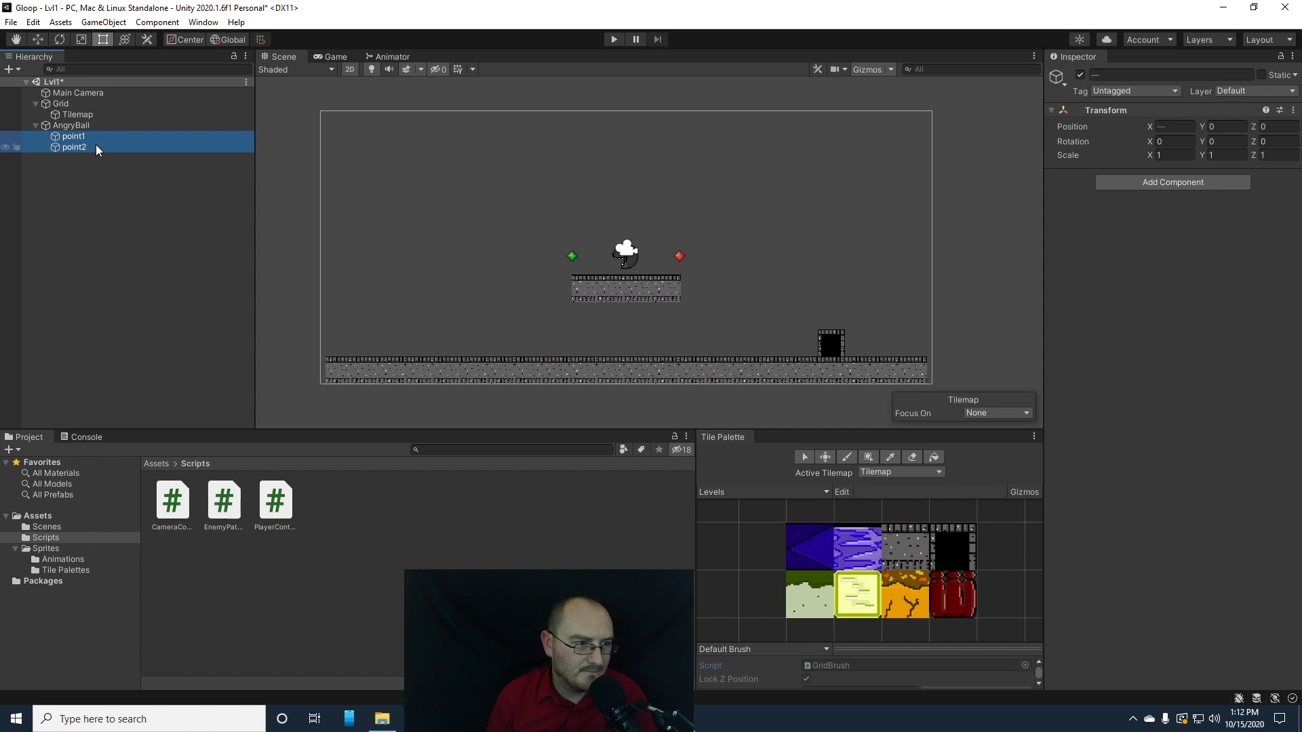
left_click(1160, 183)
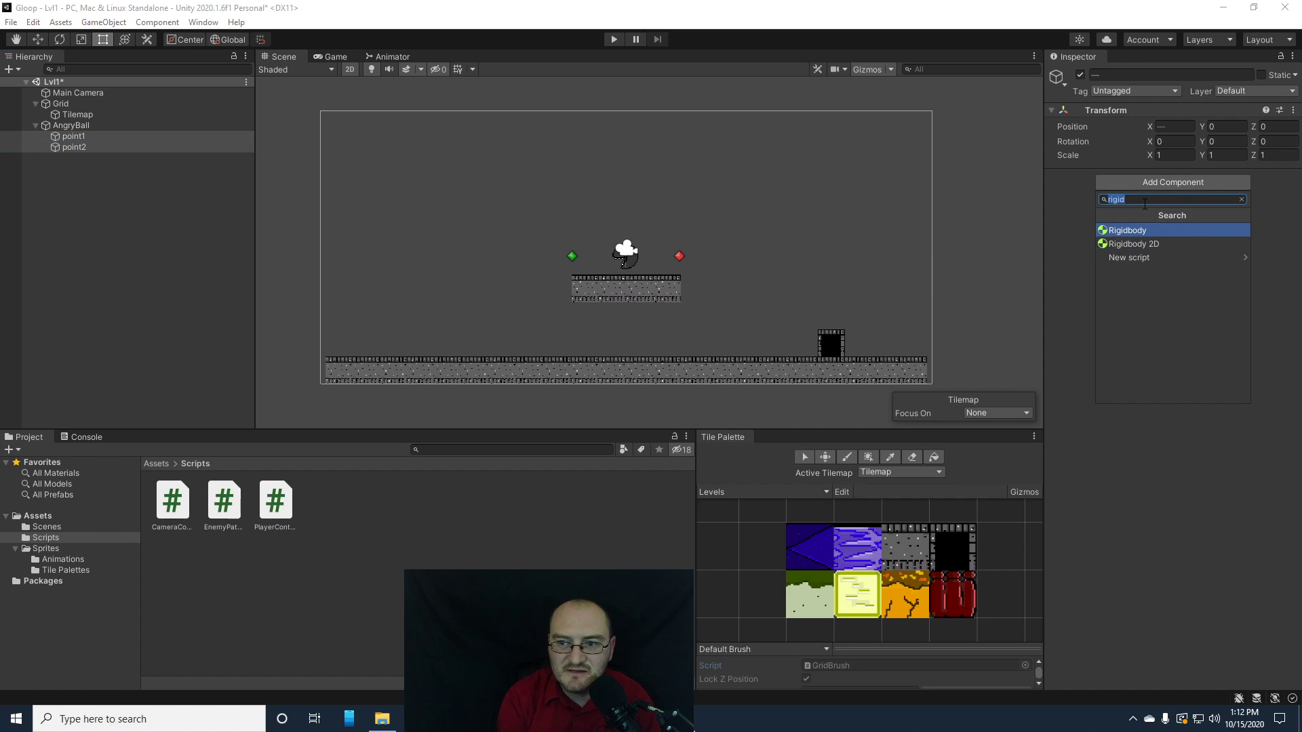
type("box")
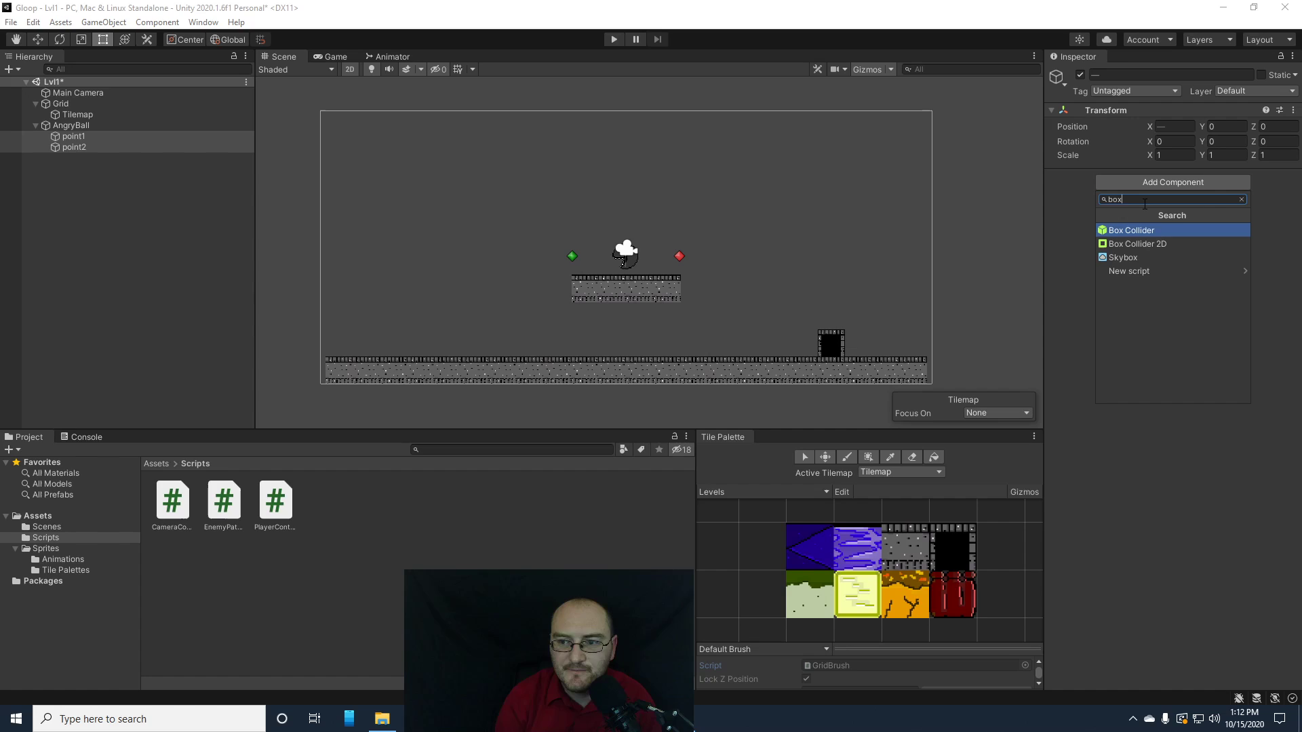
left_click(1129, 245)
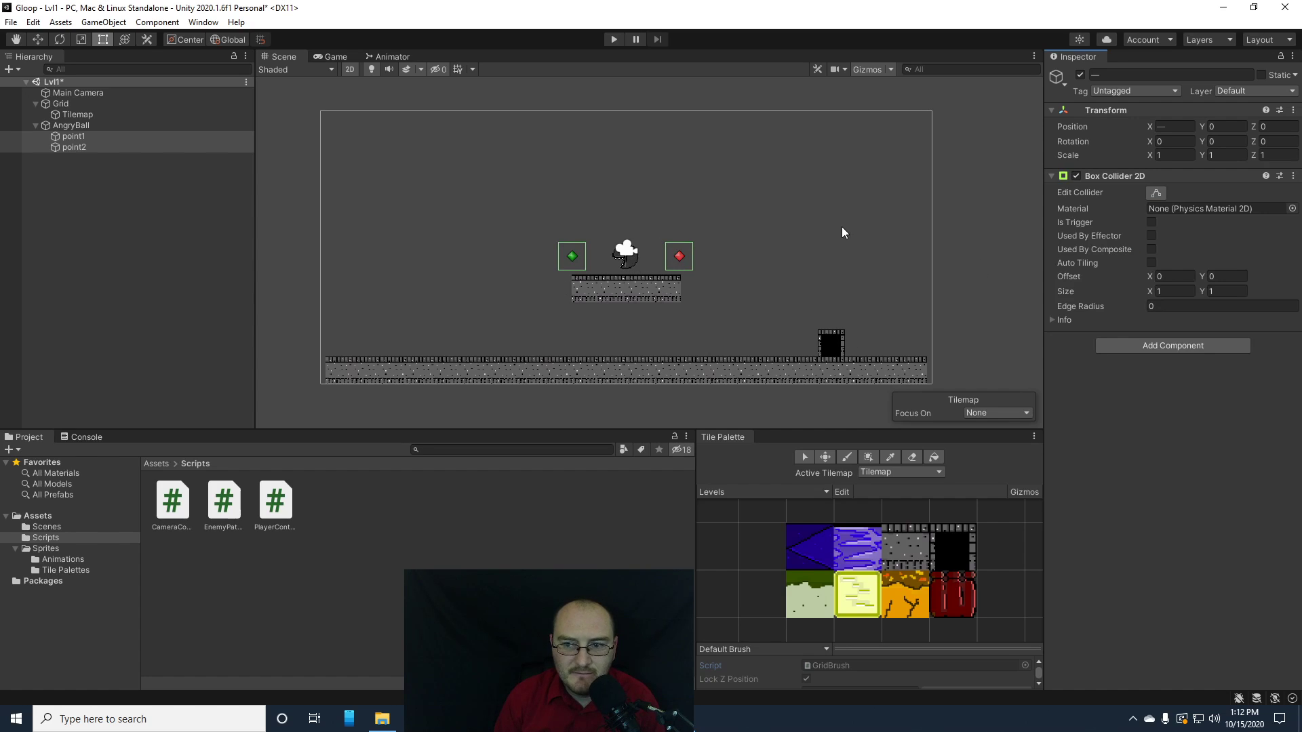
- Narrow the box colliders of point1 and point2 from their inner sides to about 0.73 and 0.70 wide, and make both triggers
left_click(1163, 193)
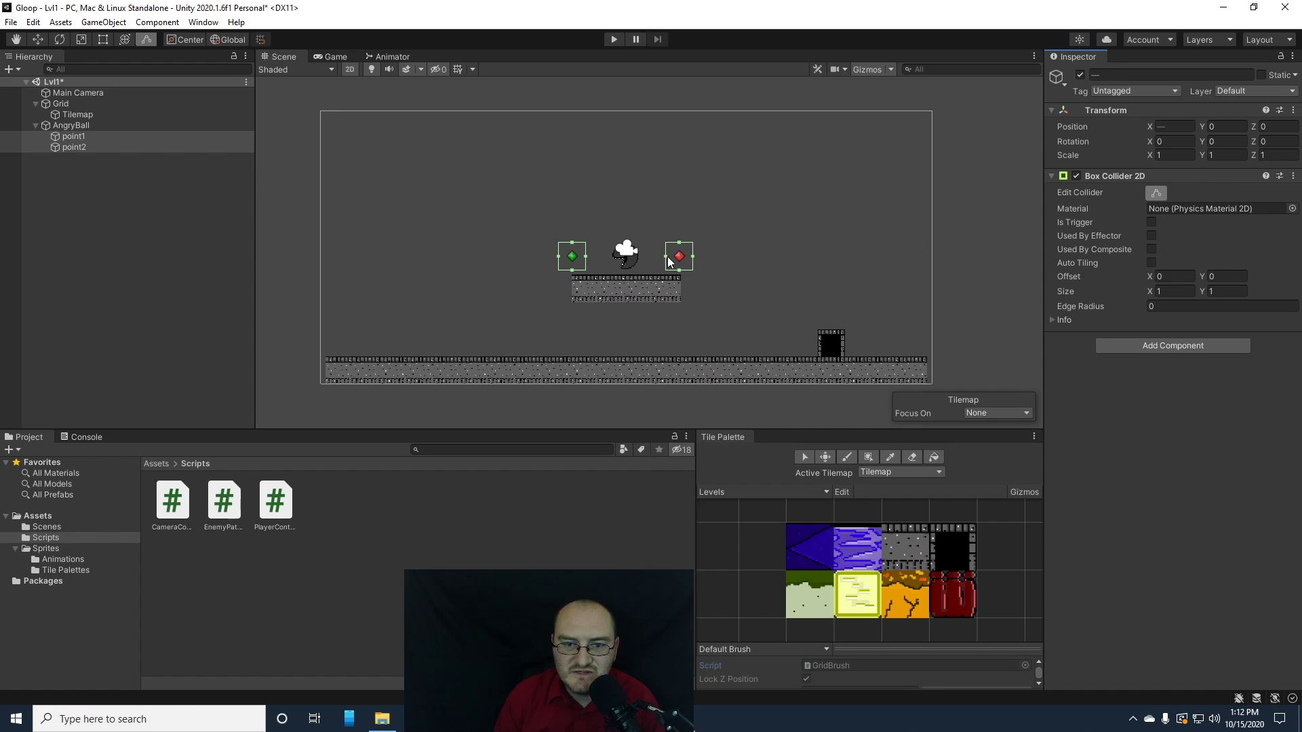
left_click_drag(666, 257, 677, 260)
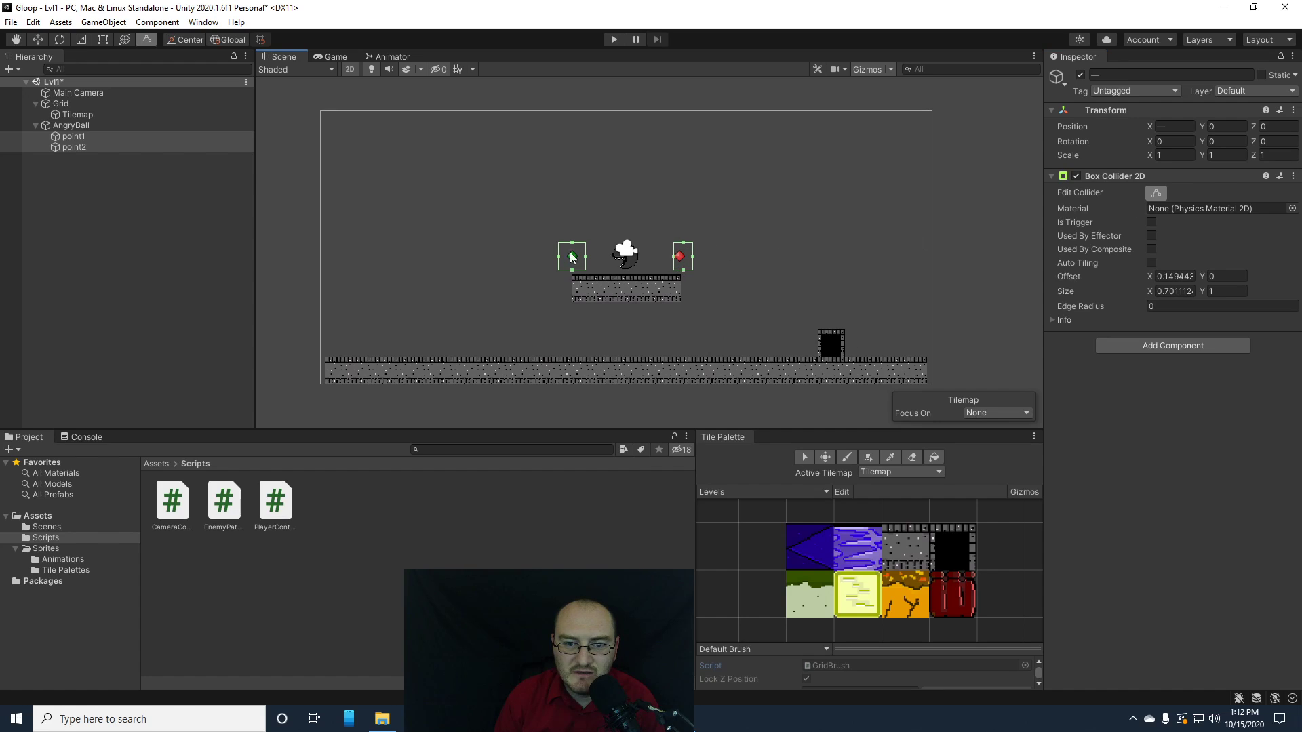
left_click_drag(585, 257, 579, 258)
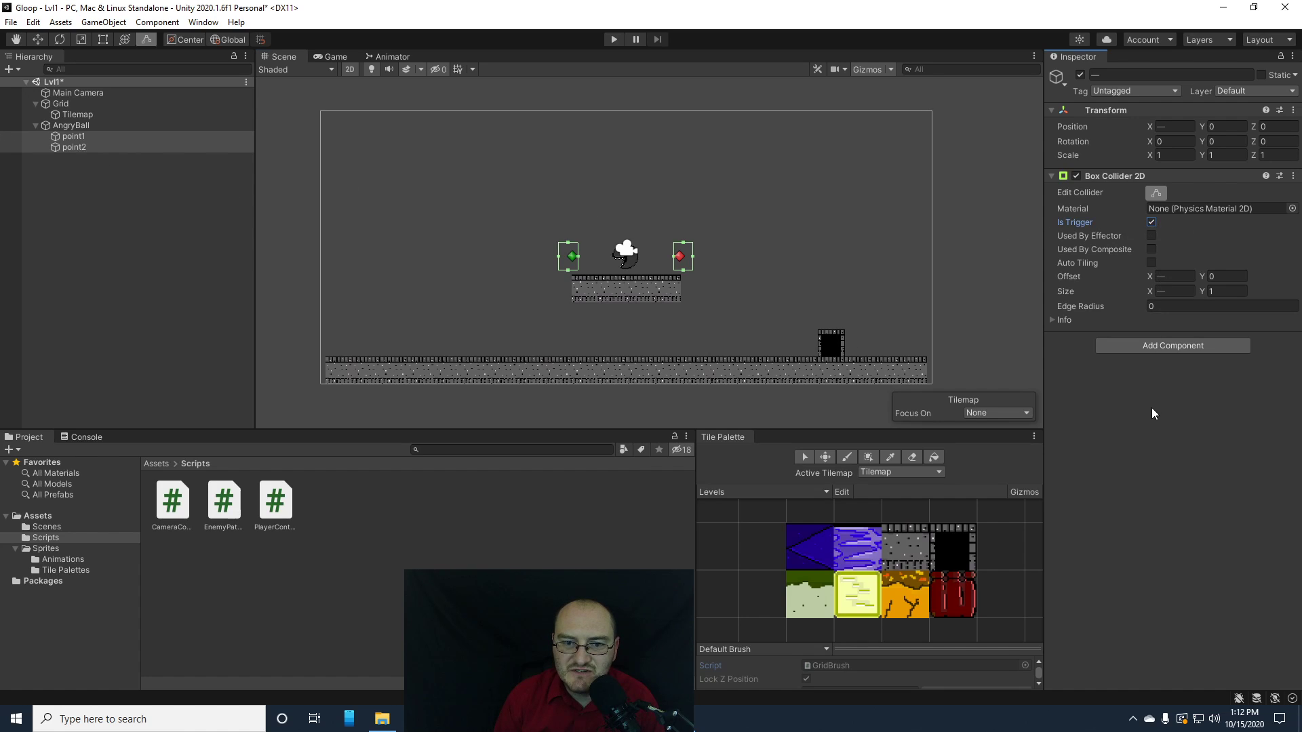
left_click(82, 156)
left_click(75, 137)
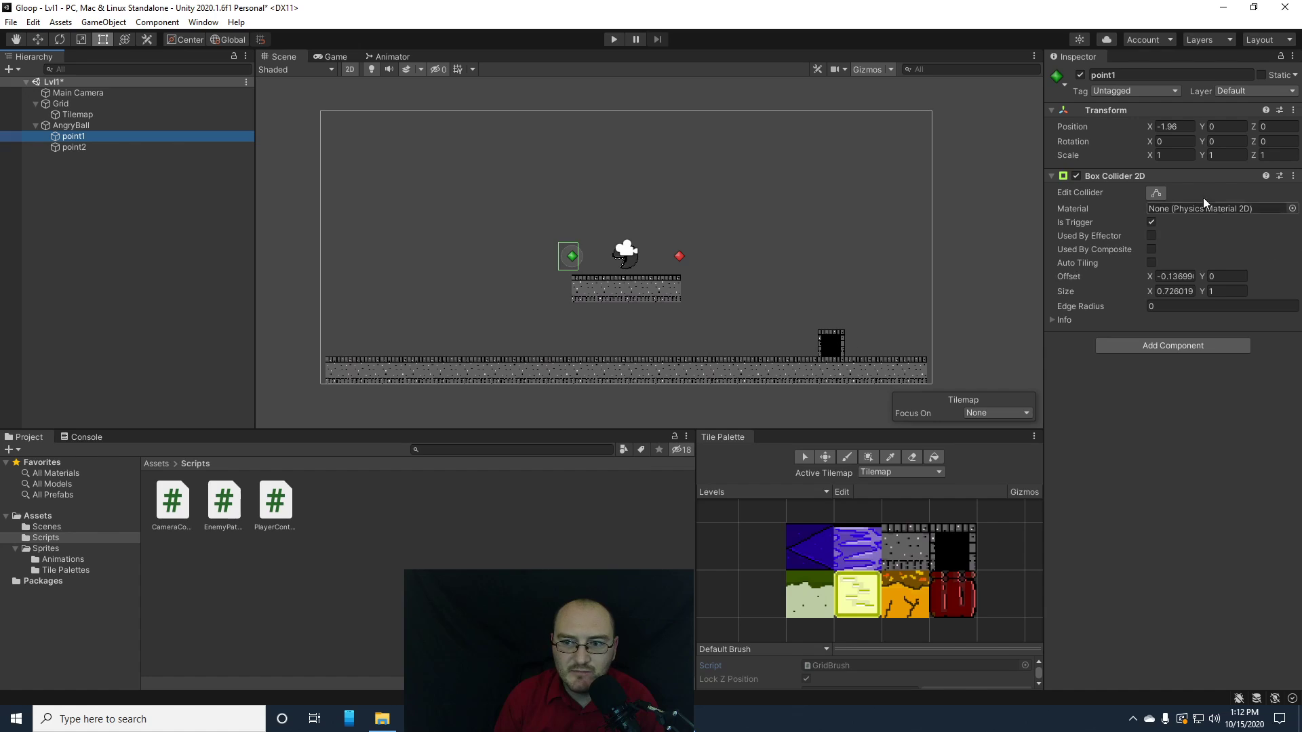
left_click(102, 147)
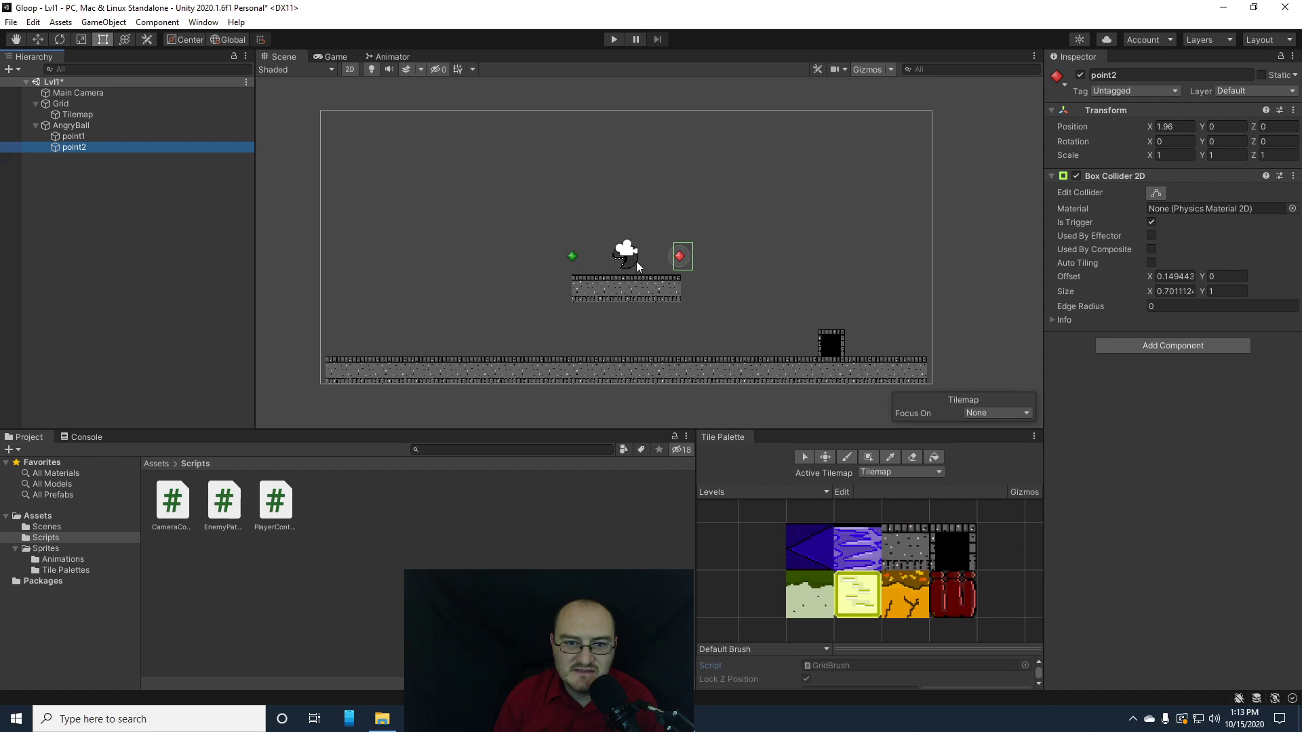
- Attach the EnemyPatroll script to AngryBall and assign point1 and point2 as its Point 1 and Point 2 transforms
left_click(185, 295)
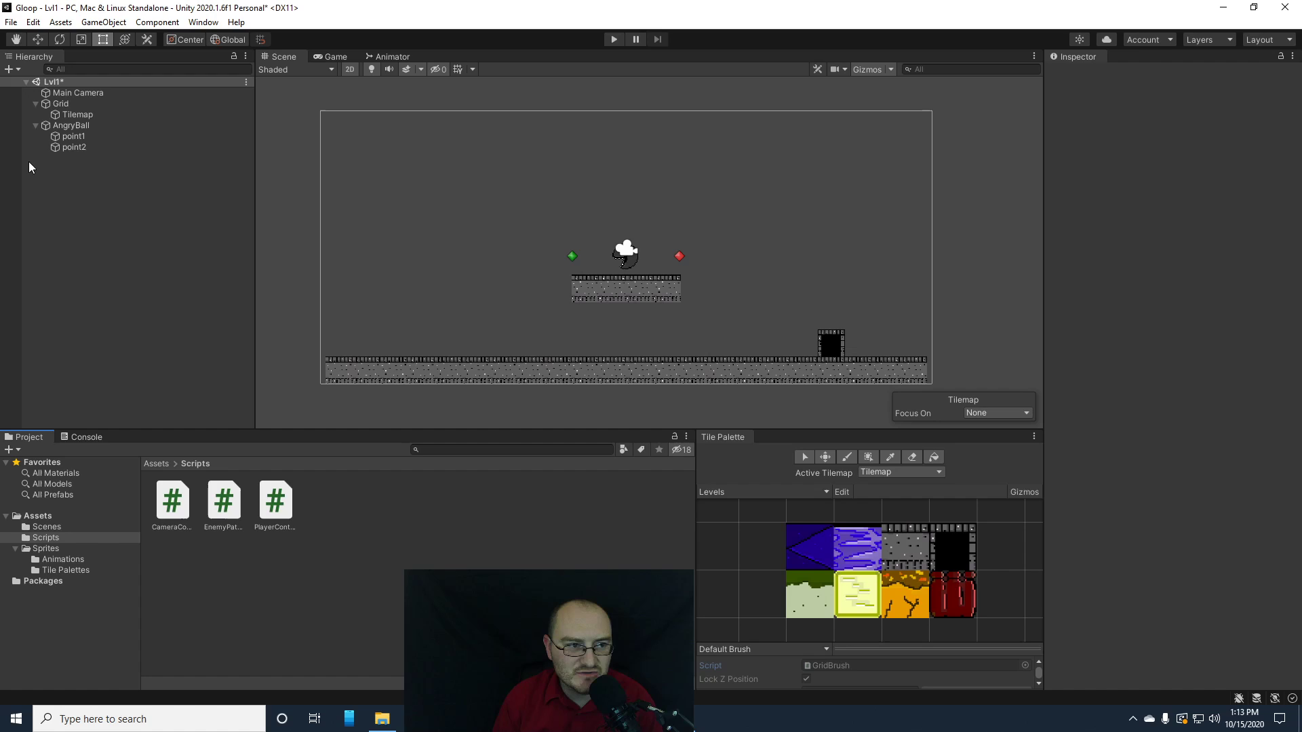
left_click_drag(223, 501, 67, 128)
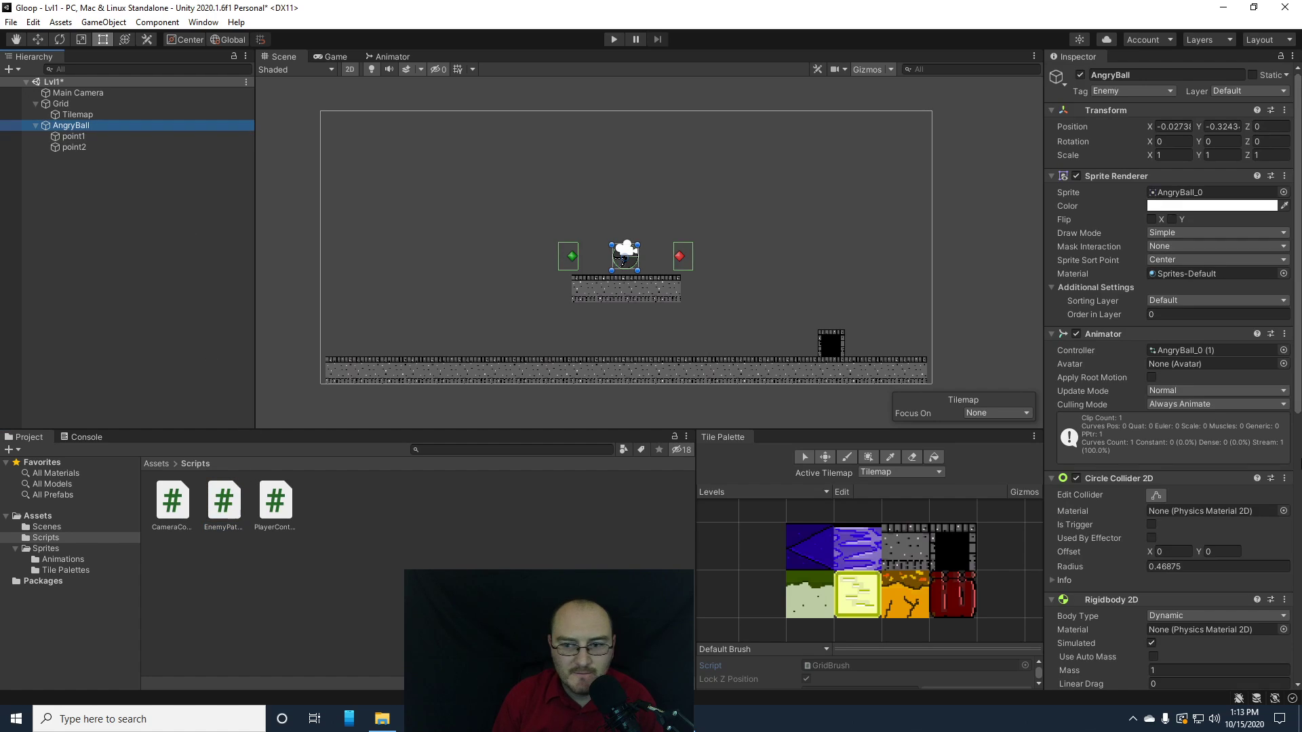
scroll(1173, 339, "down", 10)
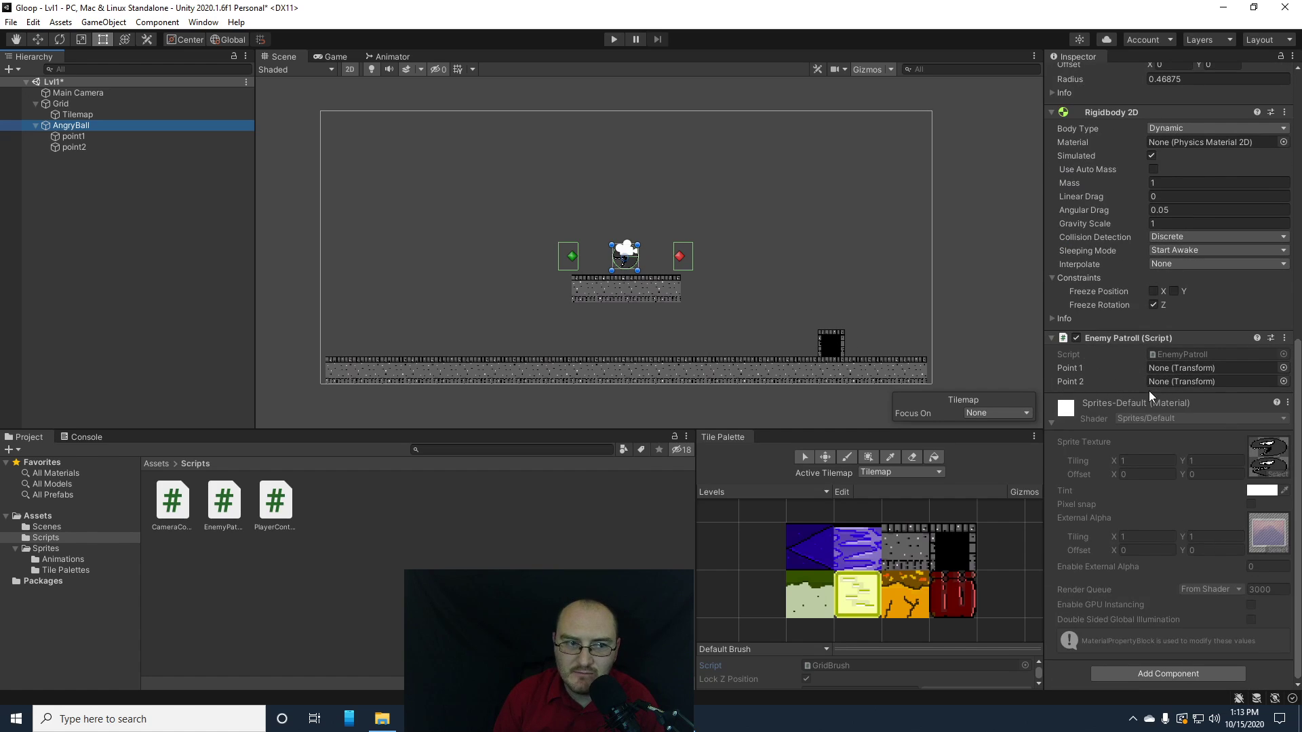
left_click_drag(73, 138, 1174, 373)
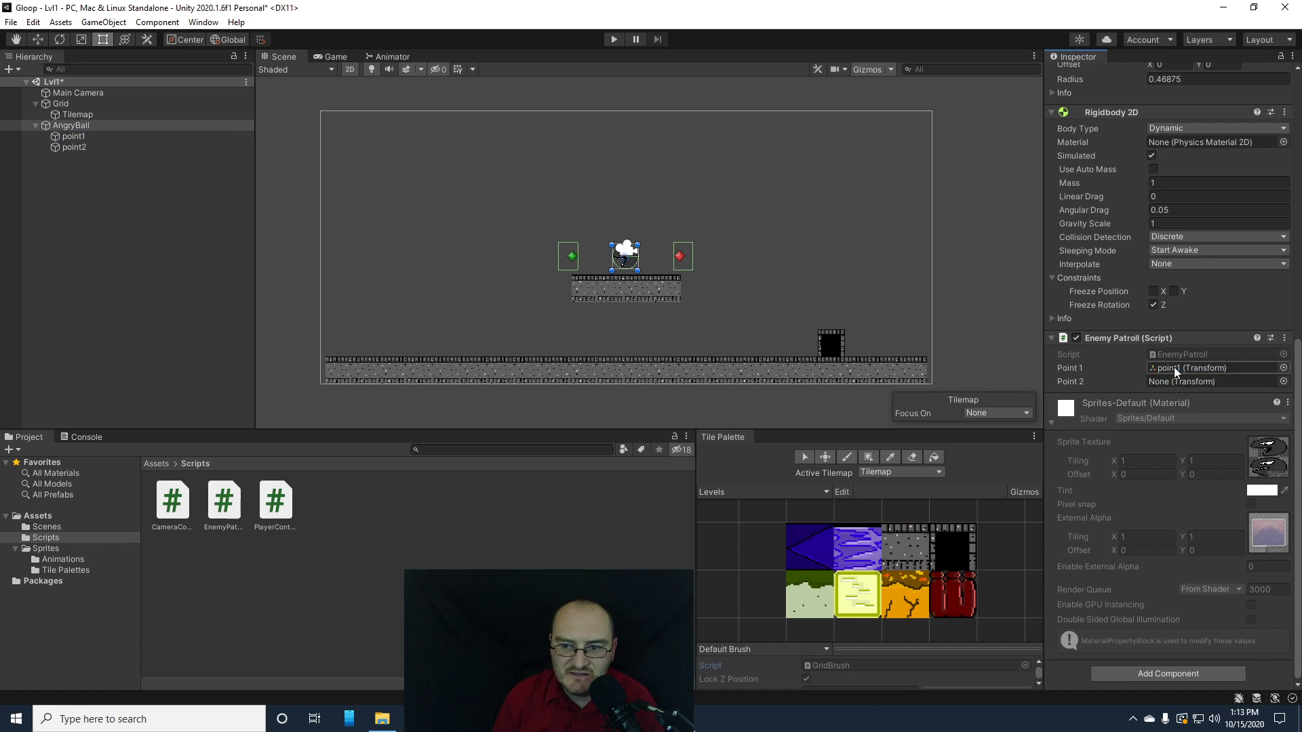
left_click_drag(71, 147, 1171, 402)
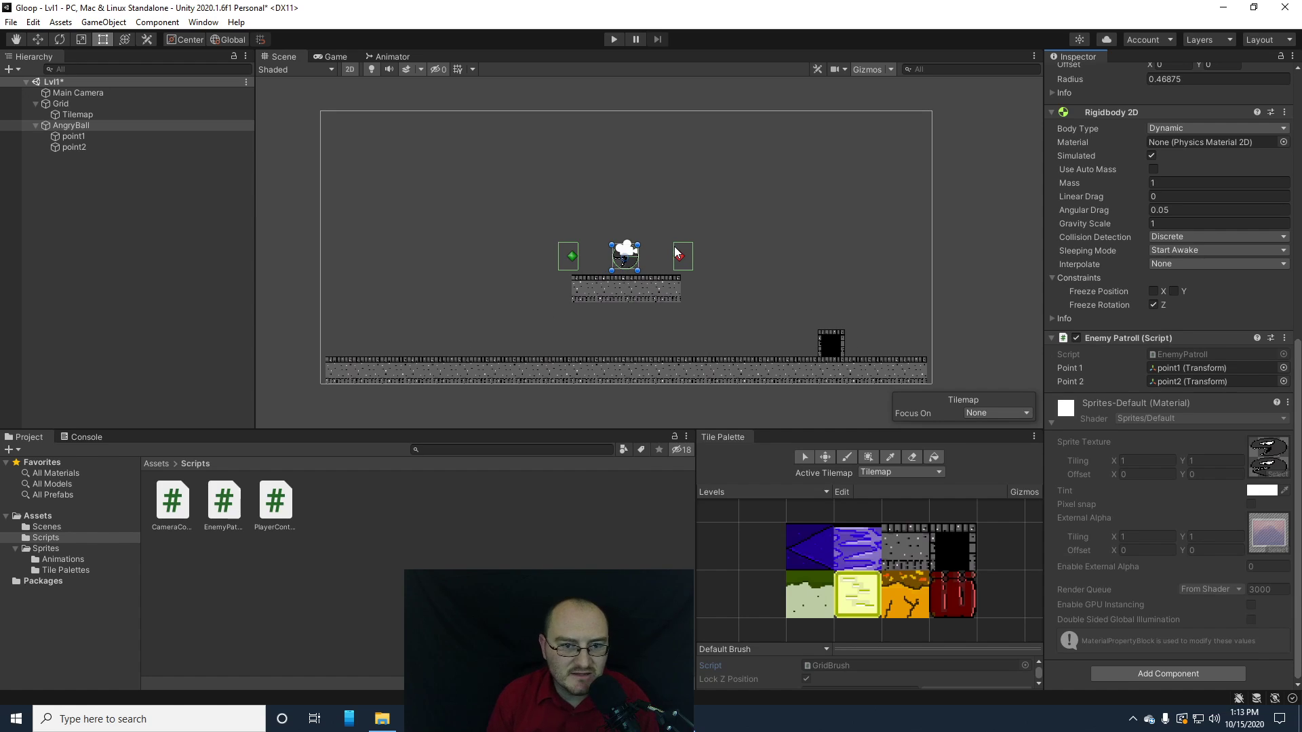
- Play-test the AngryBall's movement in the level and inspect the Tilemap's collider settings
left_click(614, 39)
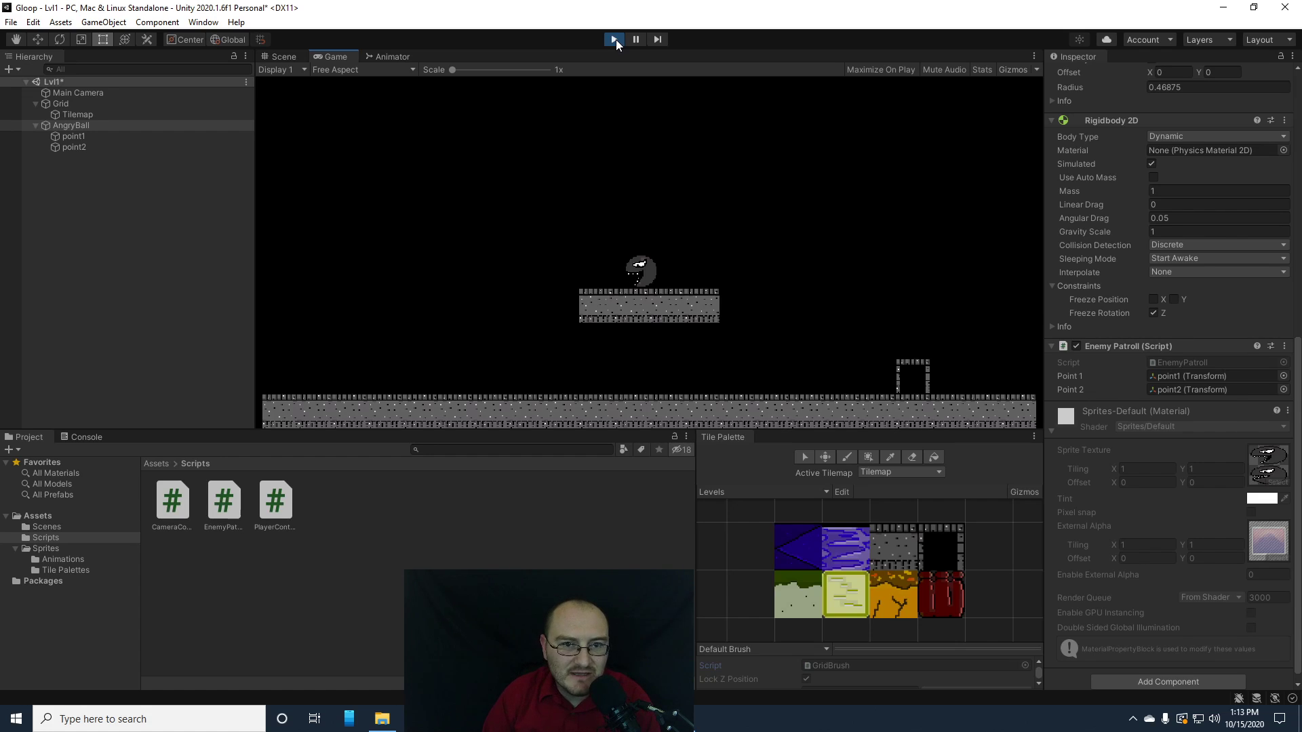
left_click(614, 39)
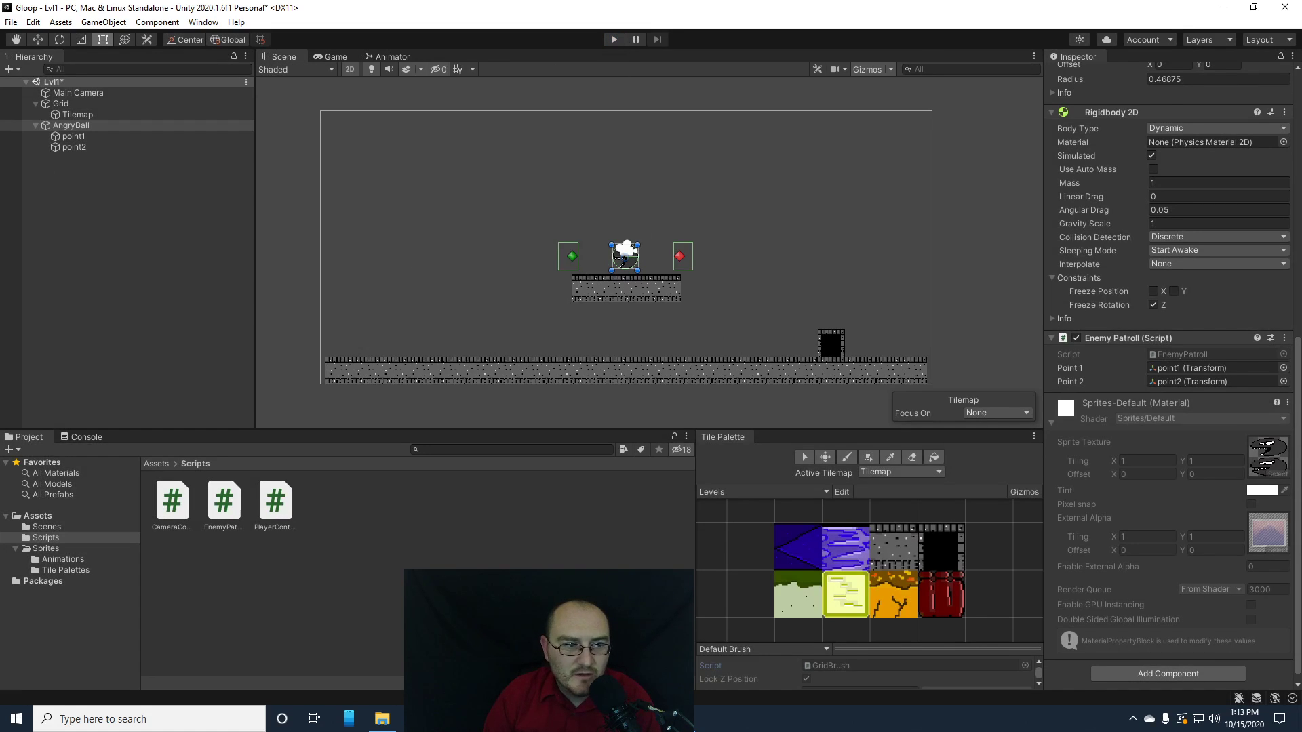
left_click(78, 115)
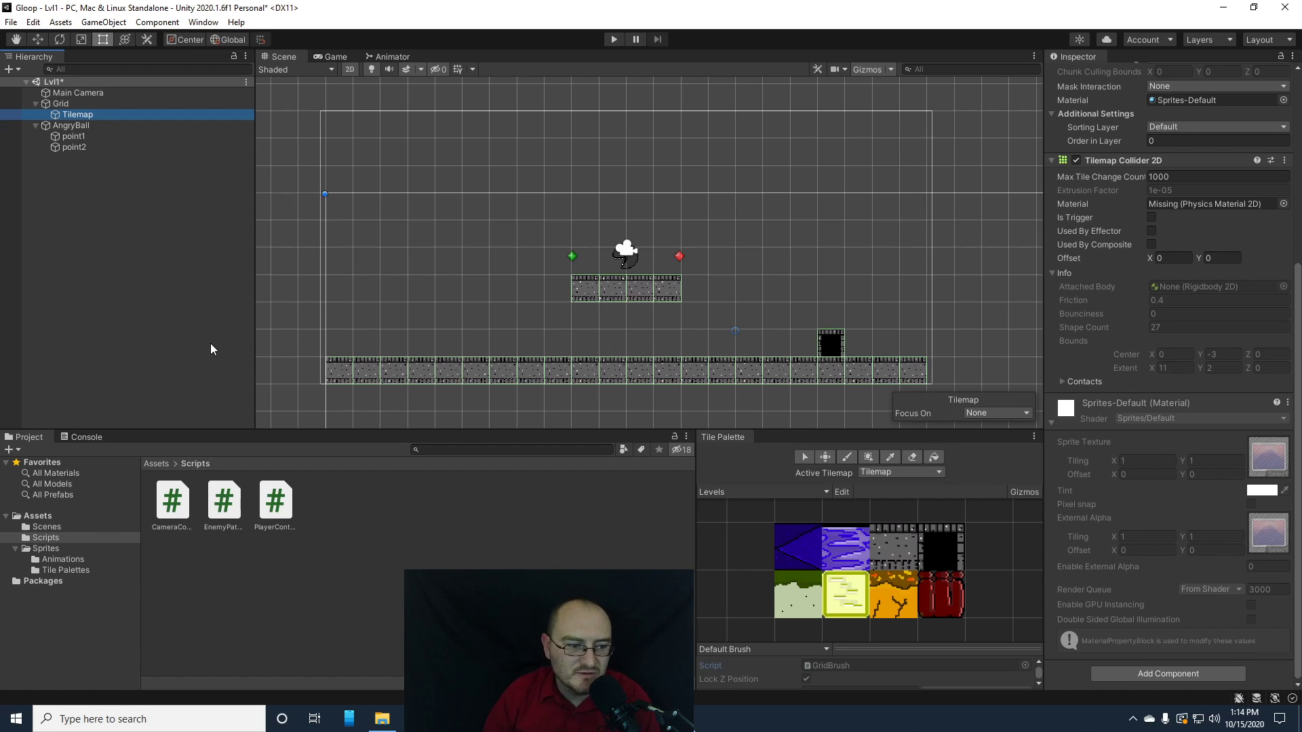
- Create a folder named Materials in the project's root Assets folder
left_click(36, 518)
right_click(224, 515)
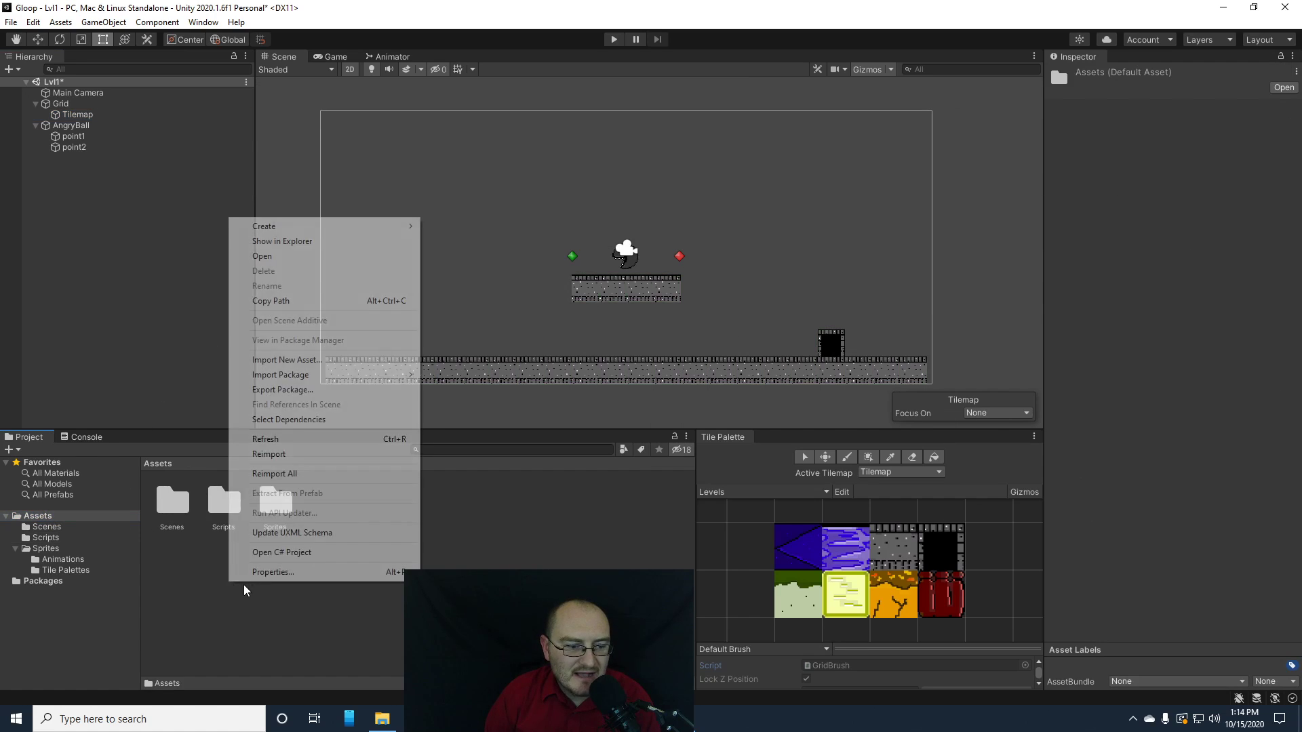
mouse_move(274, 234)
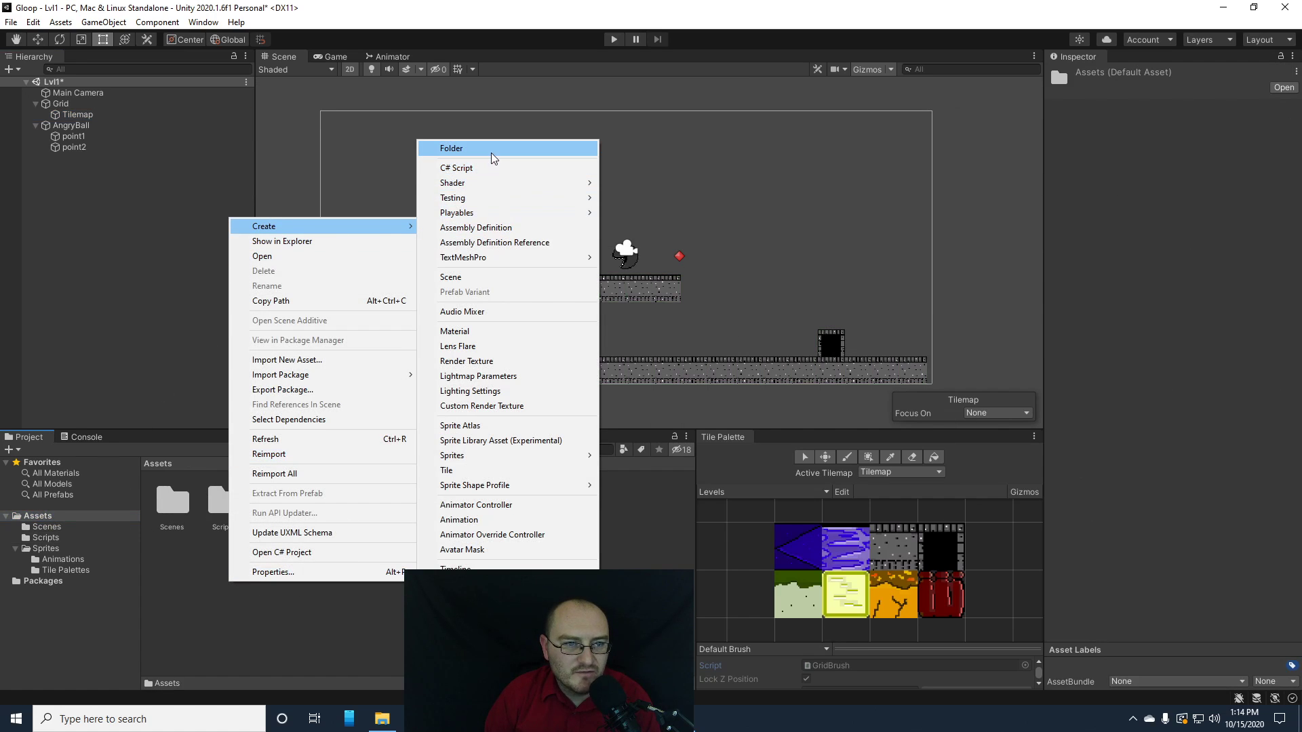
left_click(491, 150)
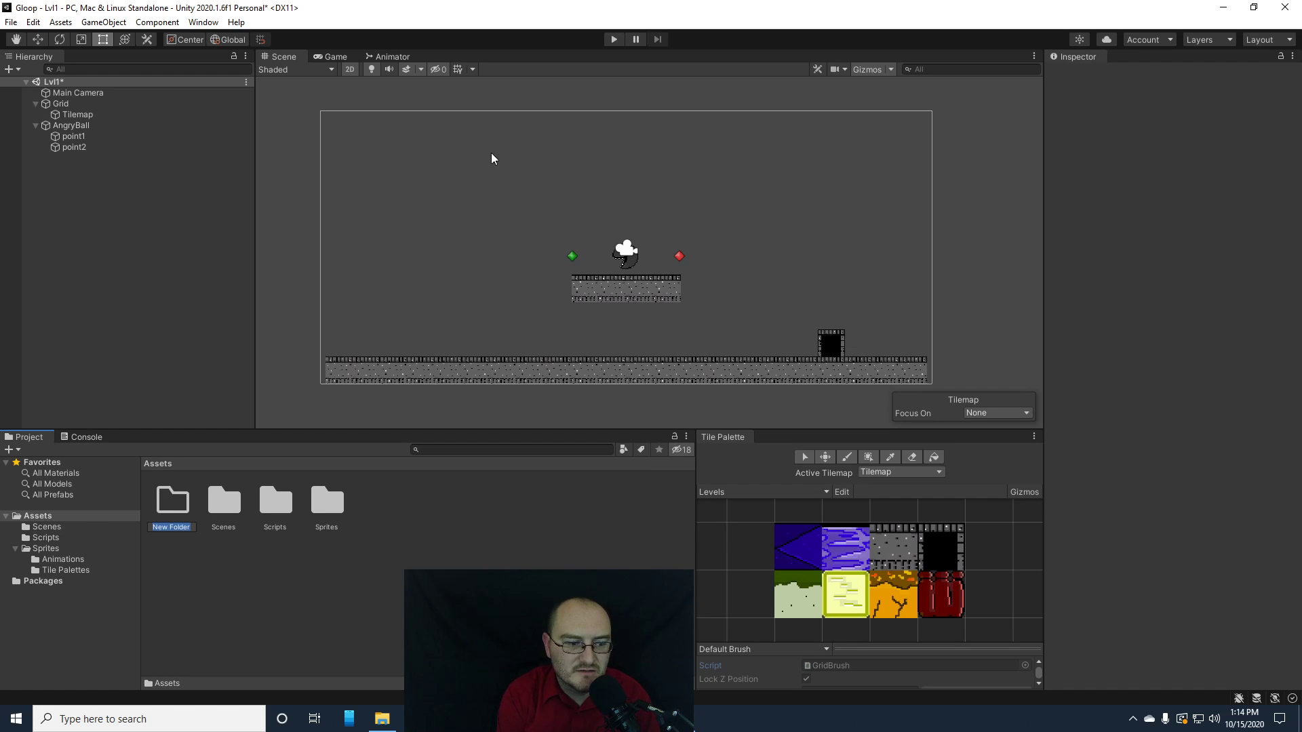
type("Materials")
key("Return")
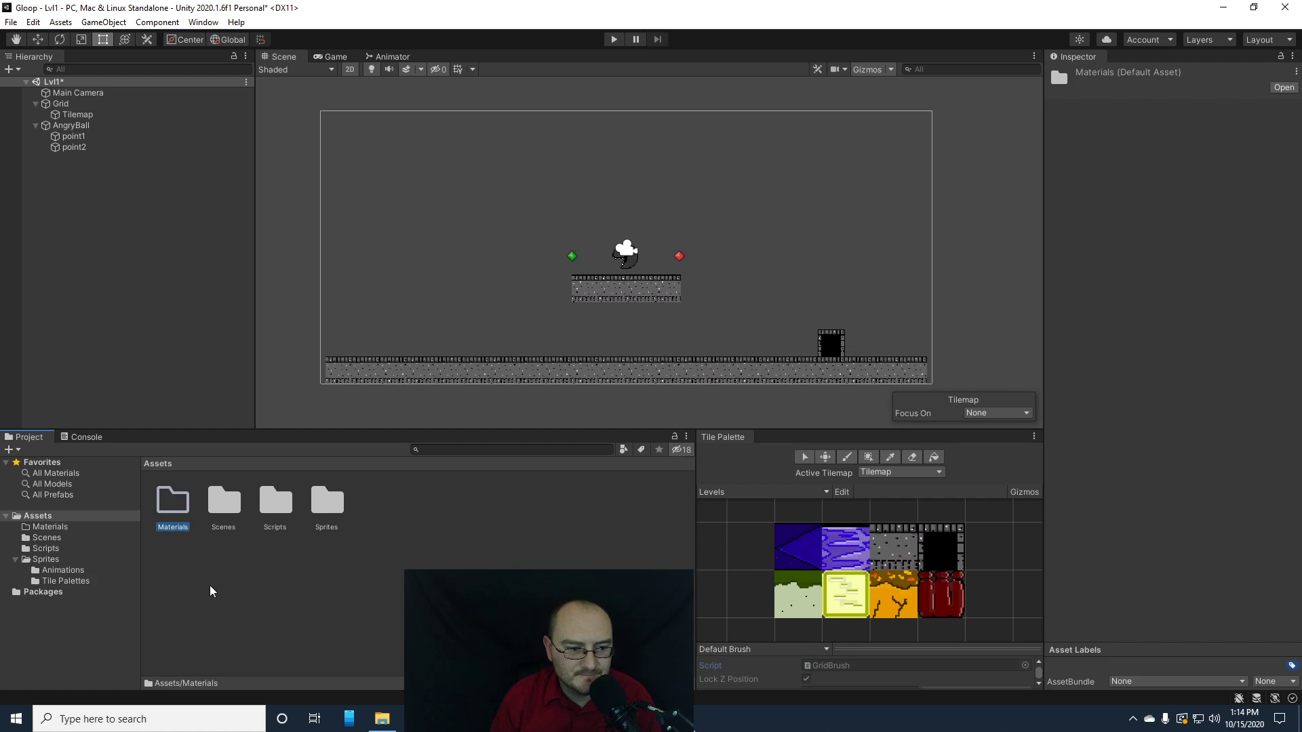
- Create a Physics Material 2D named Level inside the Materials folder and set its friction to 0
double_click(169, 512)
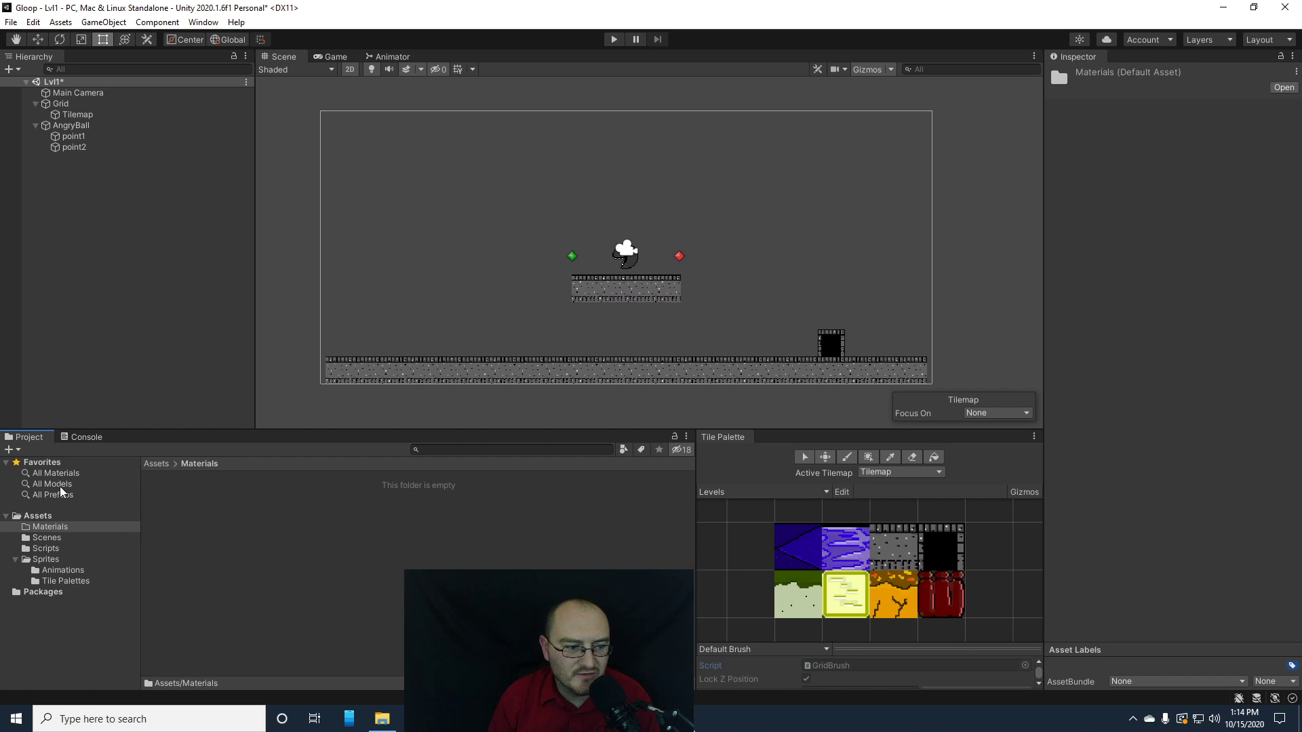
right_click(252, 520)
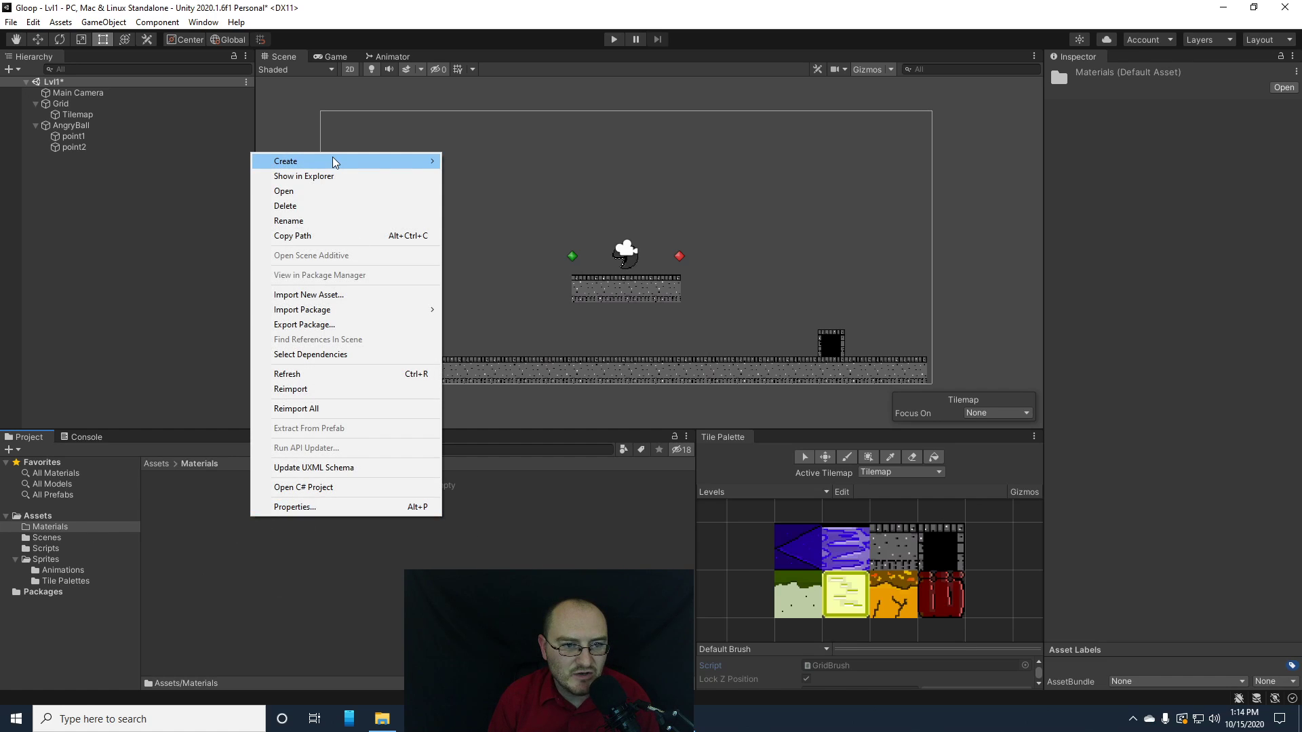
mouse_move(333, 163)
left_click(475, 617)
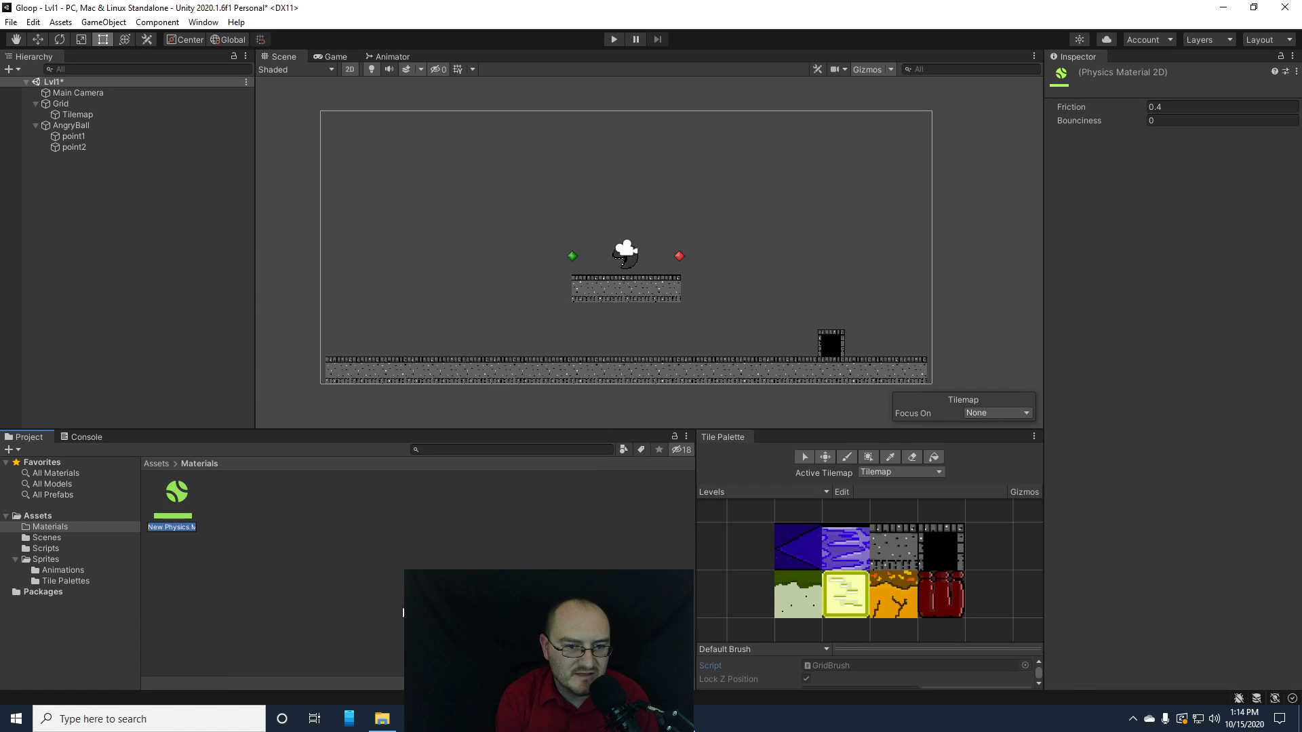
type("Level")
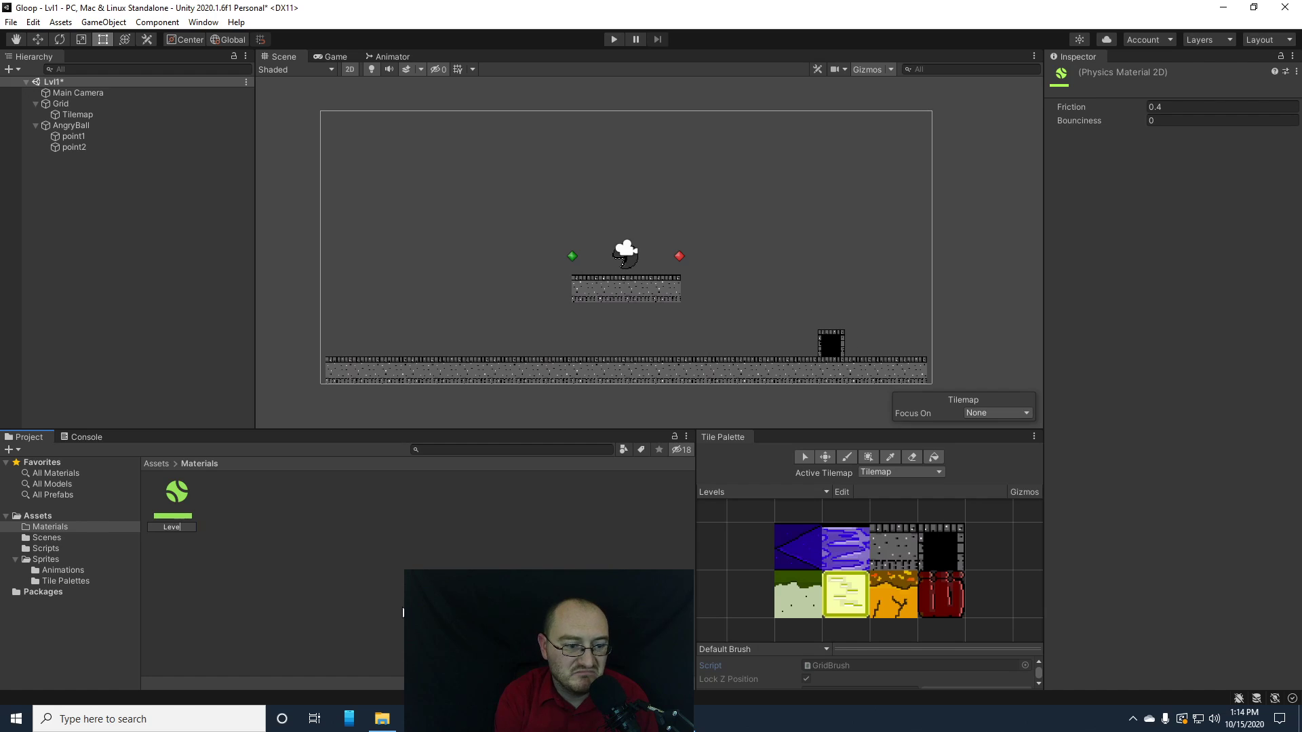
key("Return")
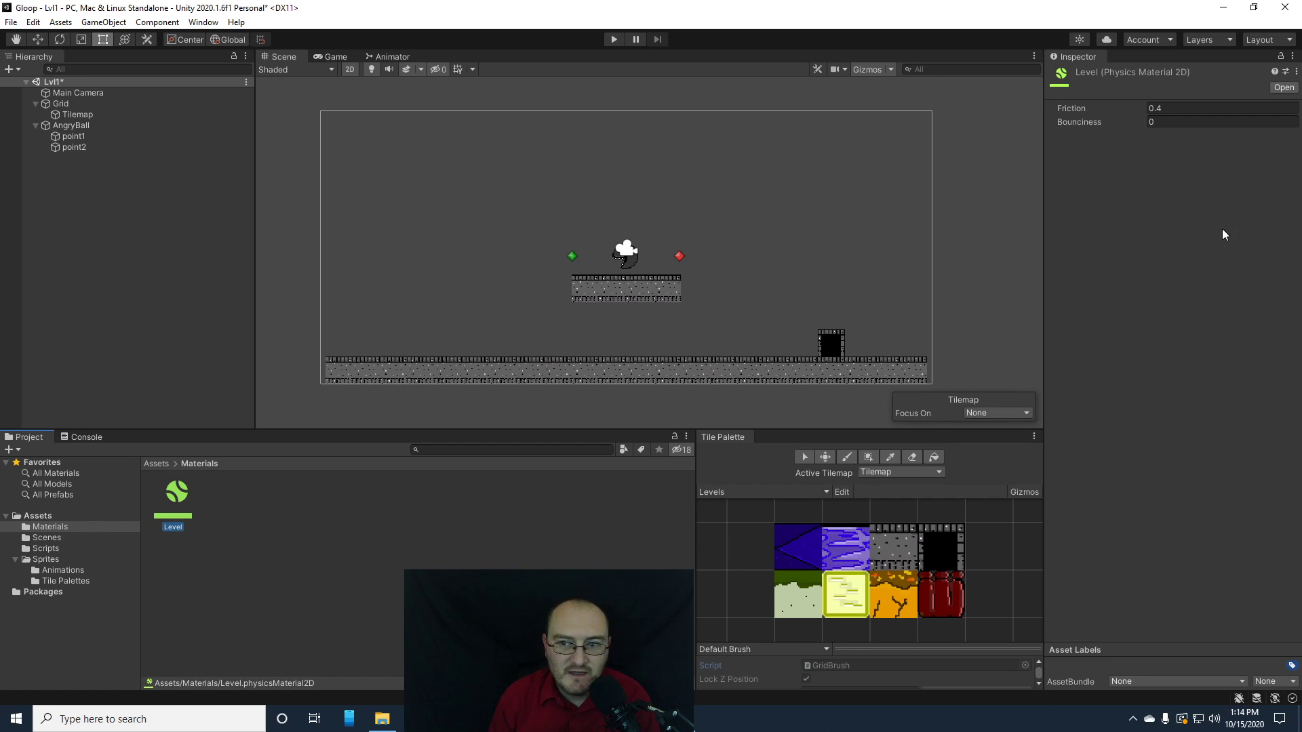
left_click(1167, 110)
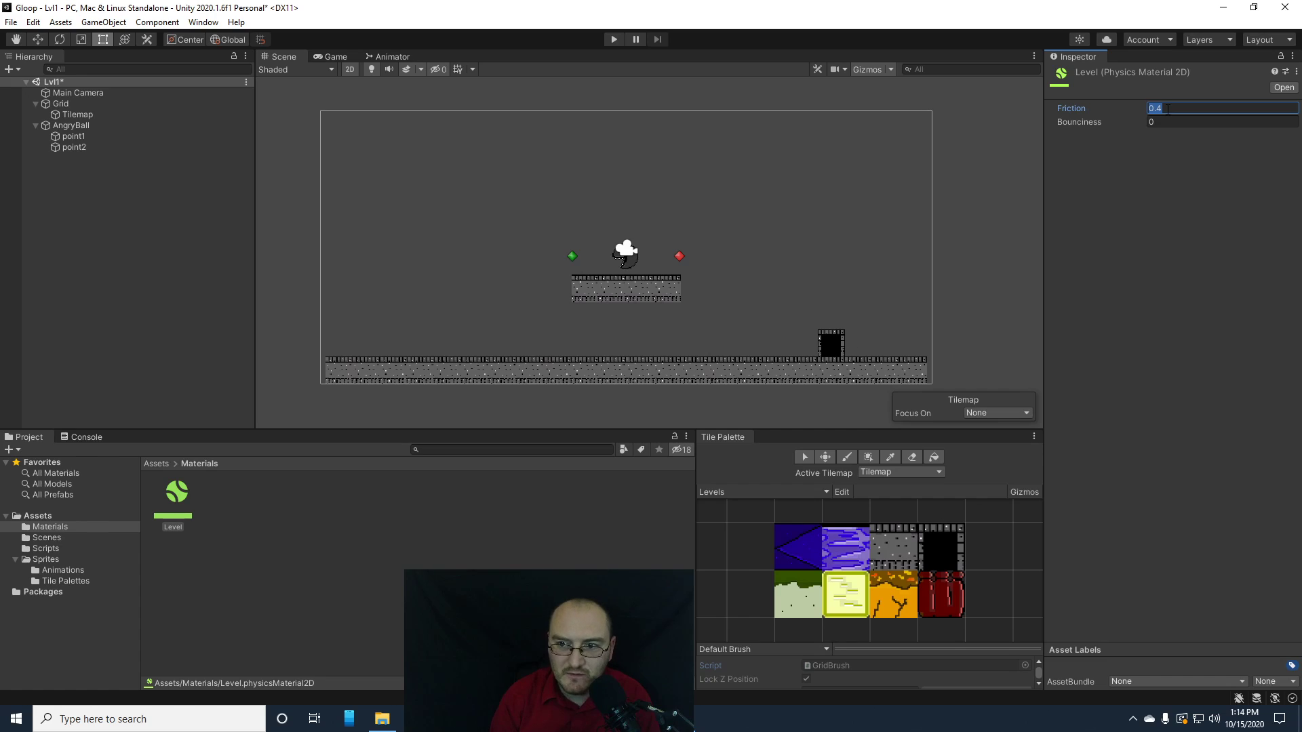
type("0")
key("Return")
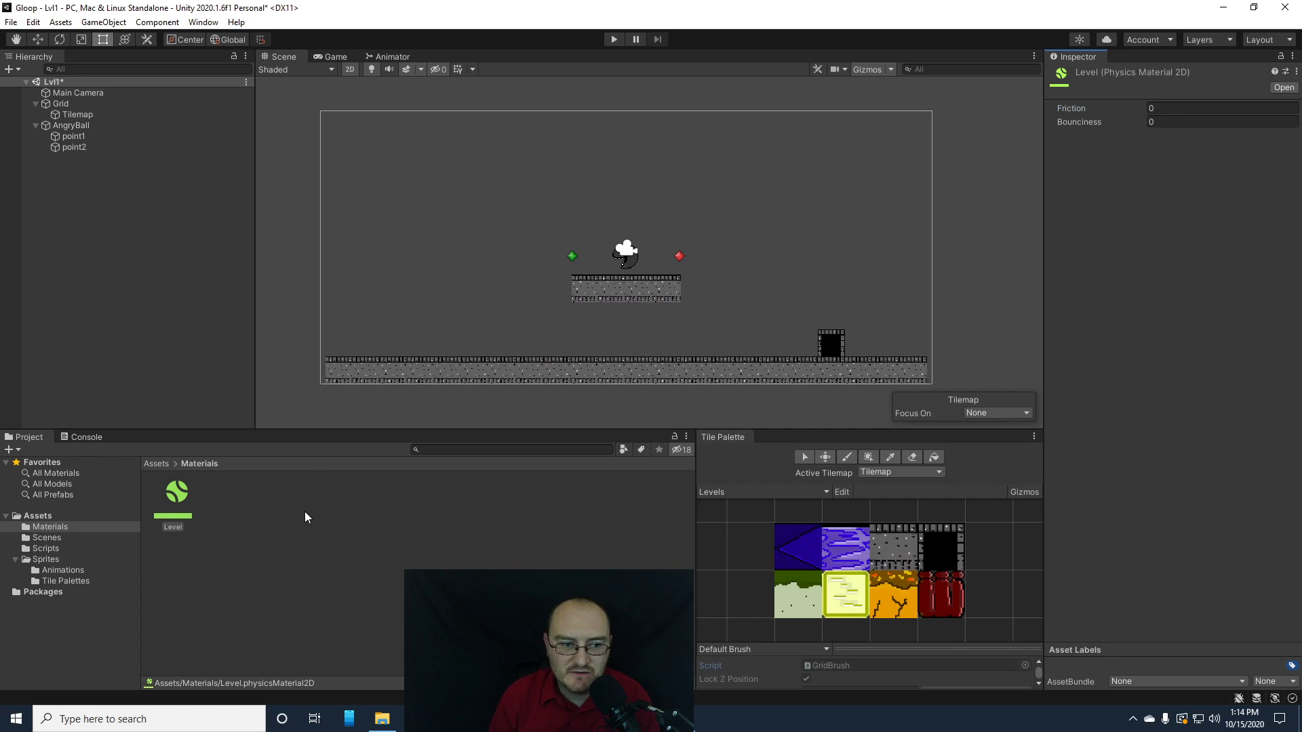
- Assign the Level physics material to the Tilemap Collider 2D of the Tilemap object
left_click(89, 114)
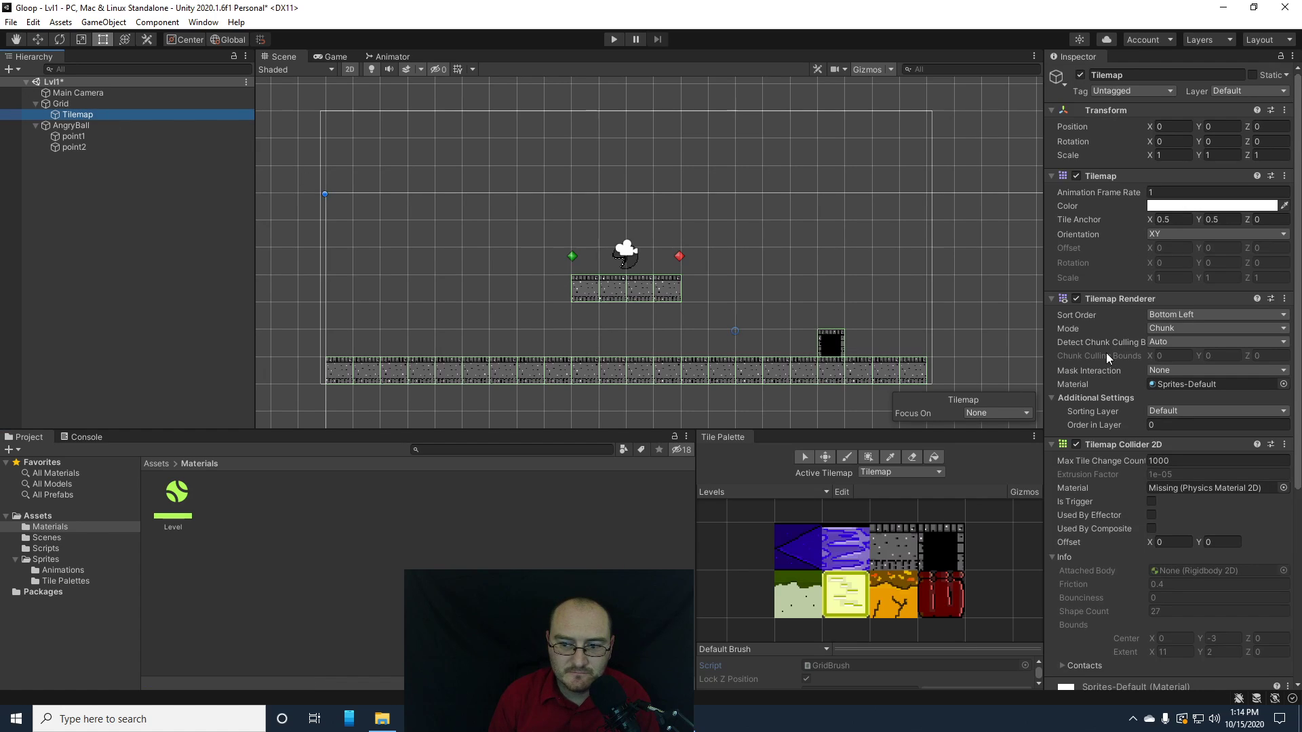
scroll(1107, 354, "down", 3)
left_click(1076, 323)
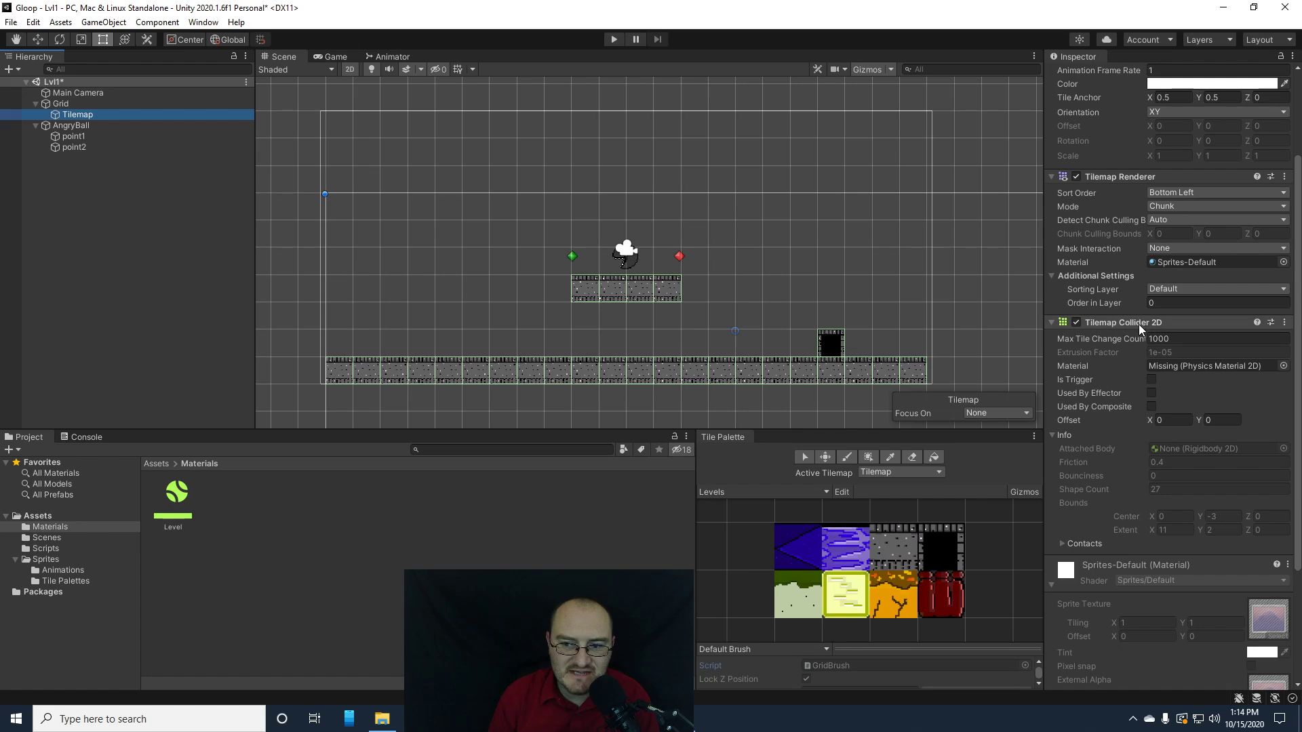
left_click_drag(177, 493, 1174, 368)
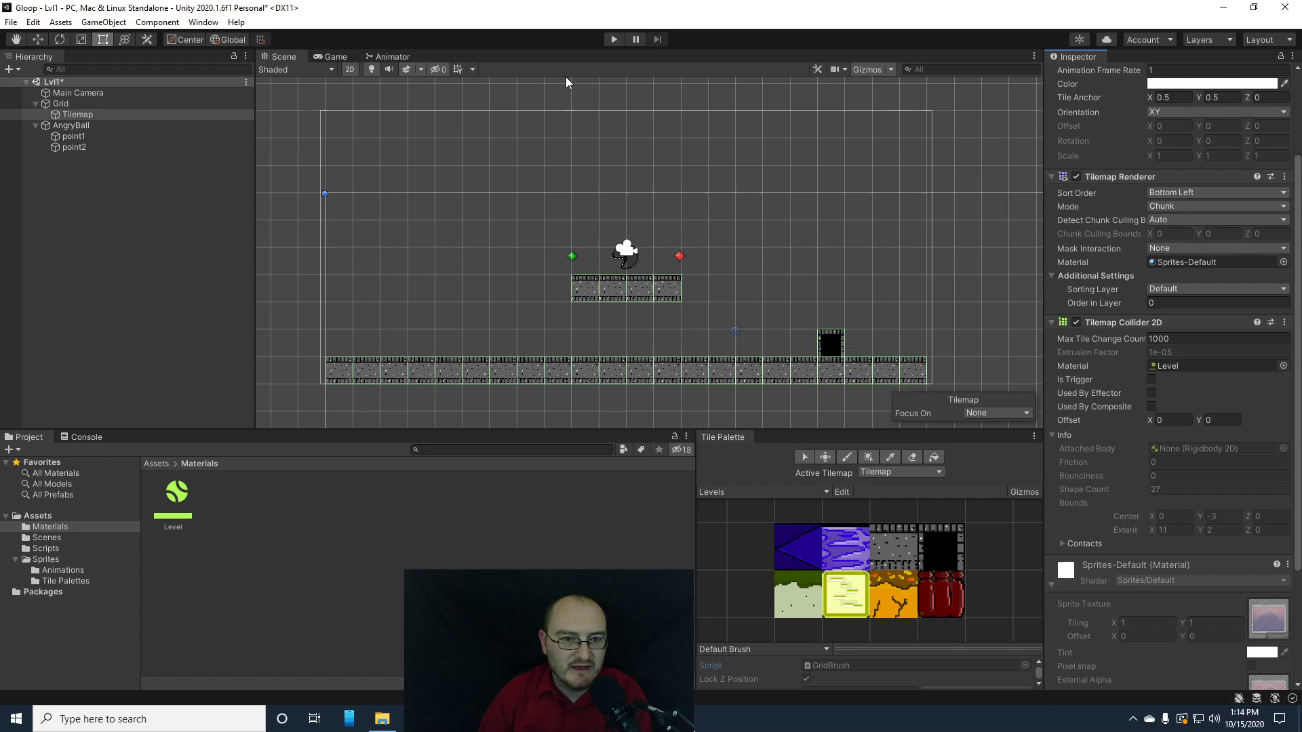
- Play-test the AngryBall's patrol on the floating platform with the frictionless Level material, then stop the game
left_click(612, 38)
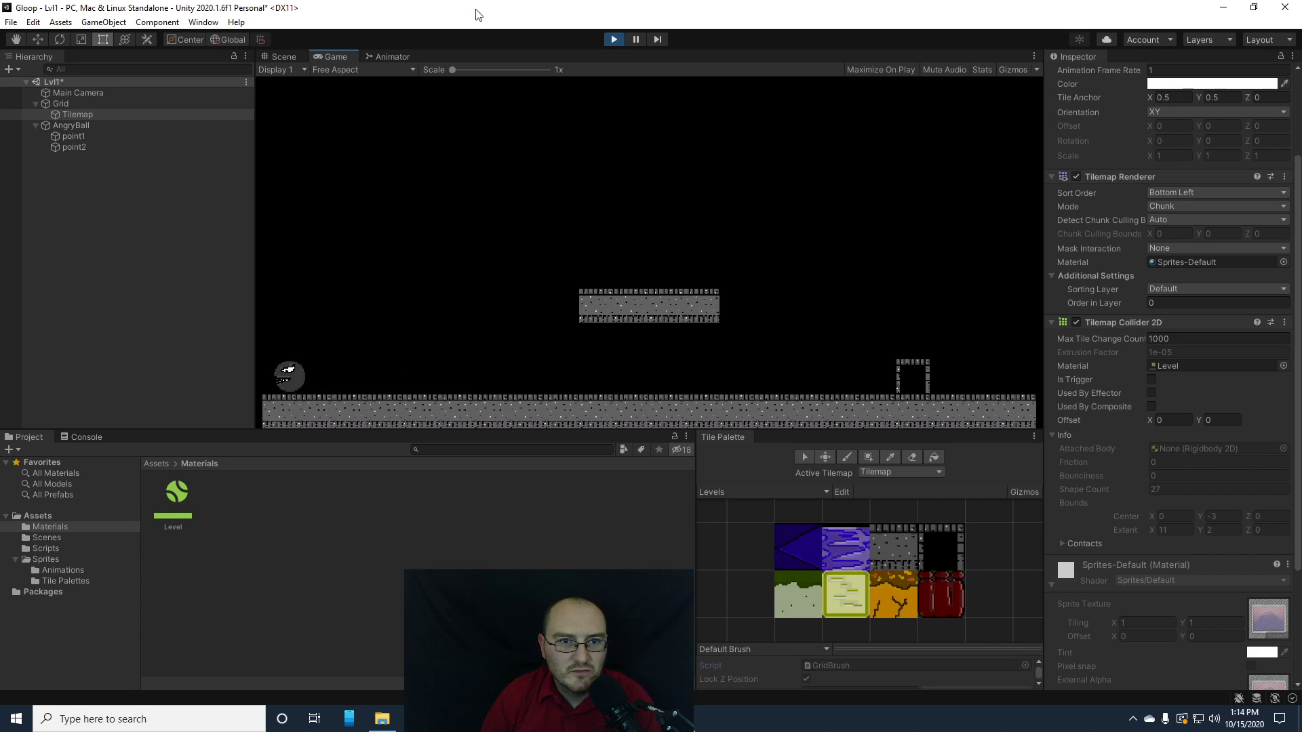
left_click(607, 39)
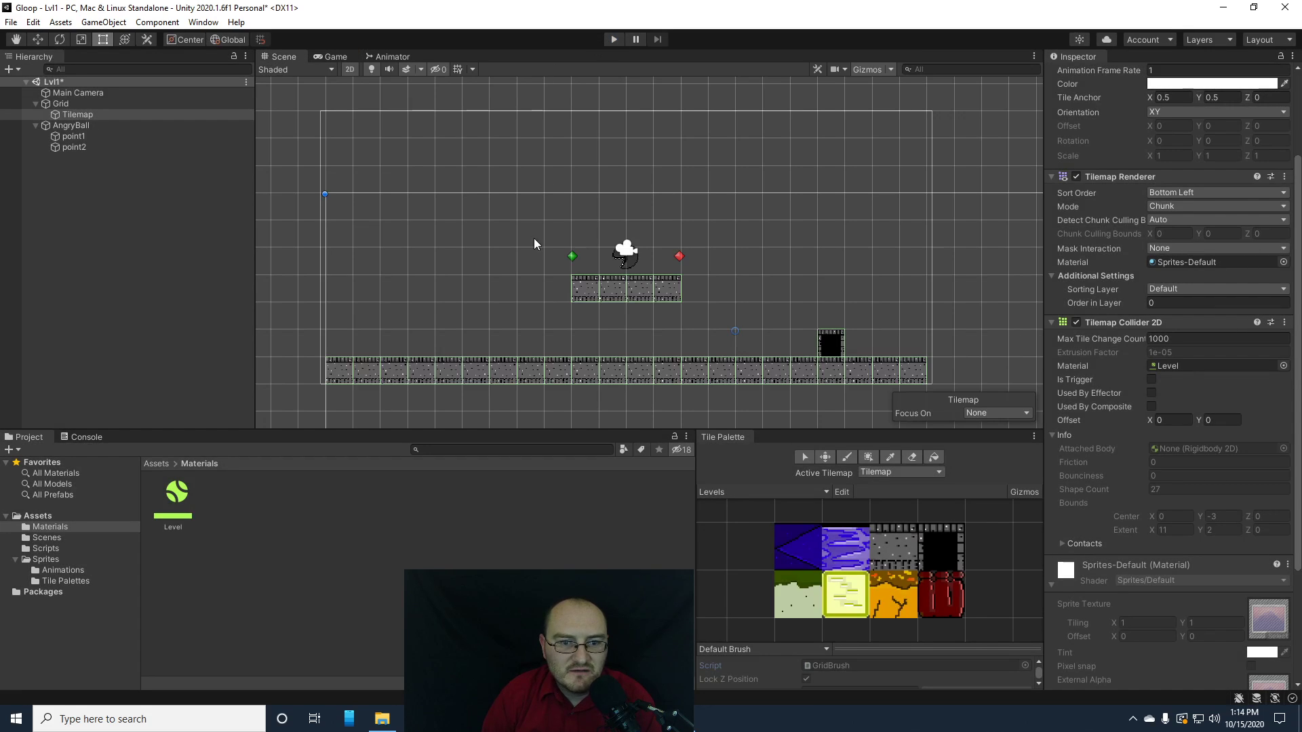
- Review the component settings of point1, the Tilemap and AngryBall, including its collider, Rigidbody 2D and Enemy Patroll script
left_click(66, 136)
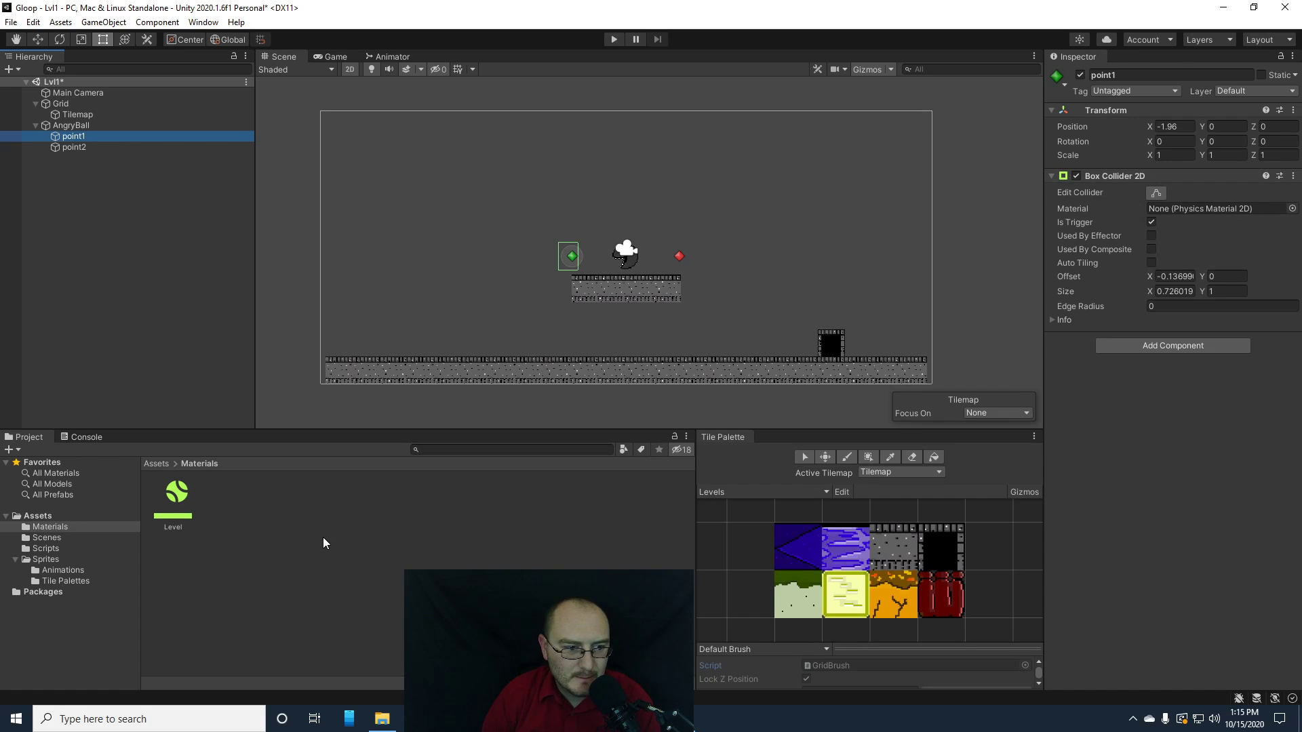
left_click(76, 114)
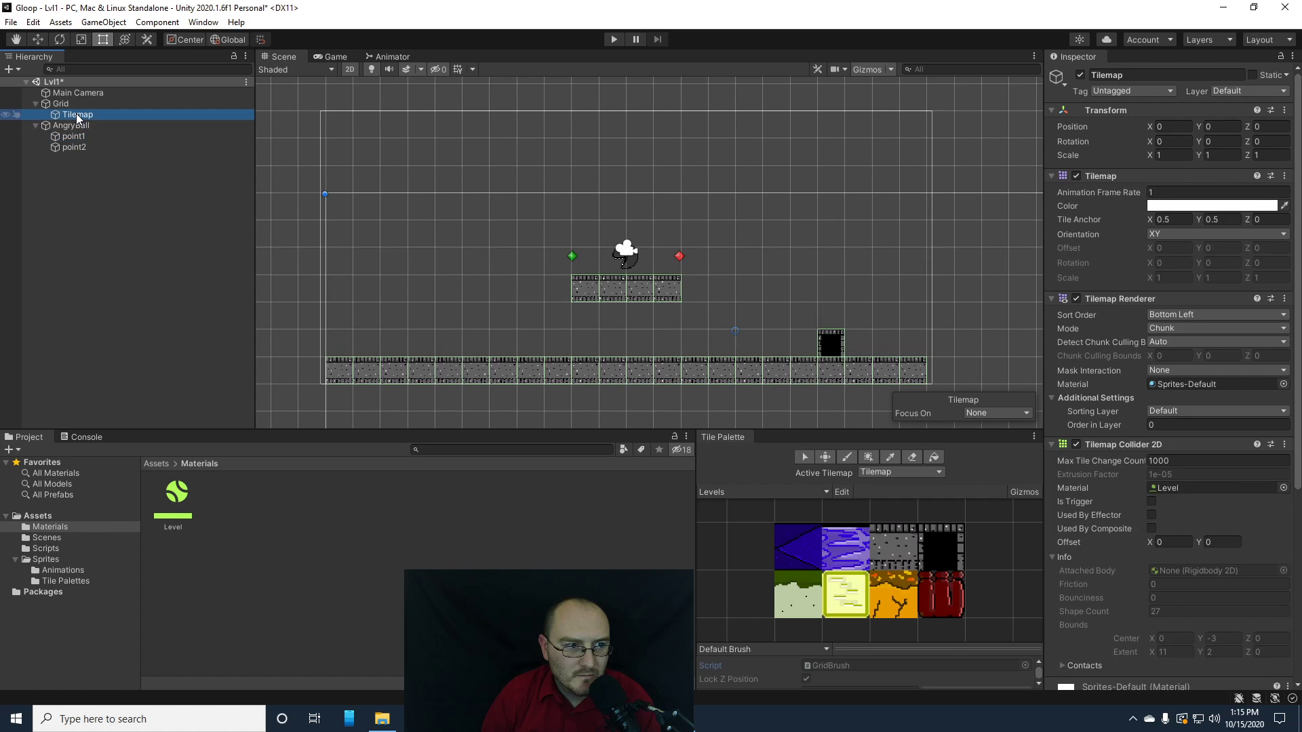
left_click(71, 125)
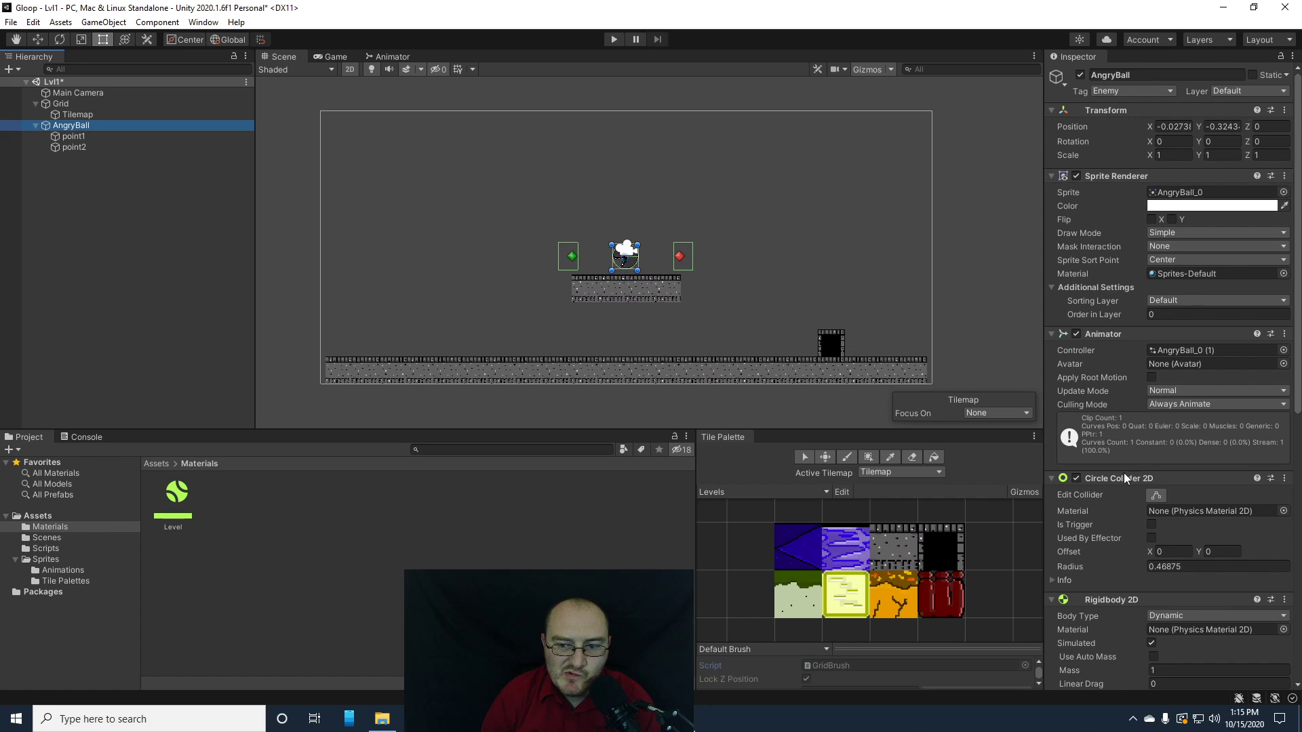
scroll(1116, 487, "down", 10)
scroll(1116, 487, "up", 10)
scroll(1116, 487, "down", 10)
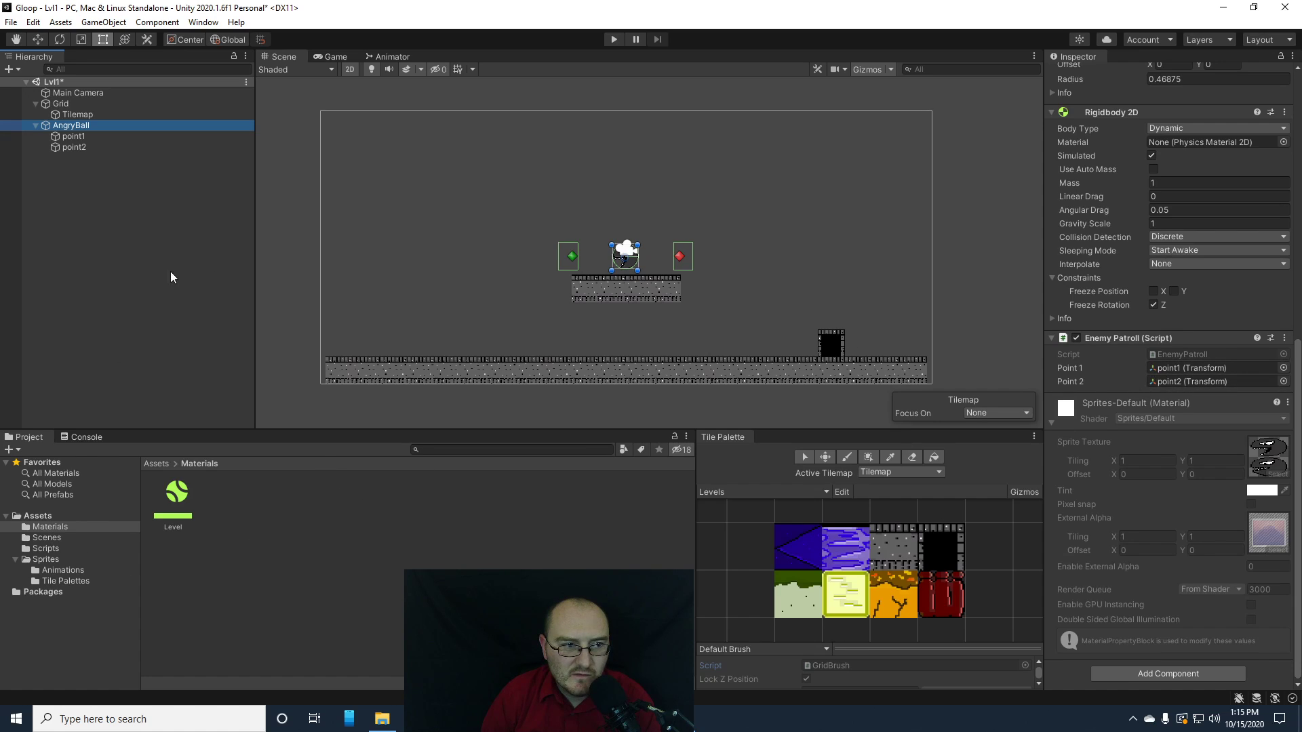
scroll(1168, 456, "up", 3)
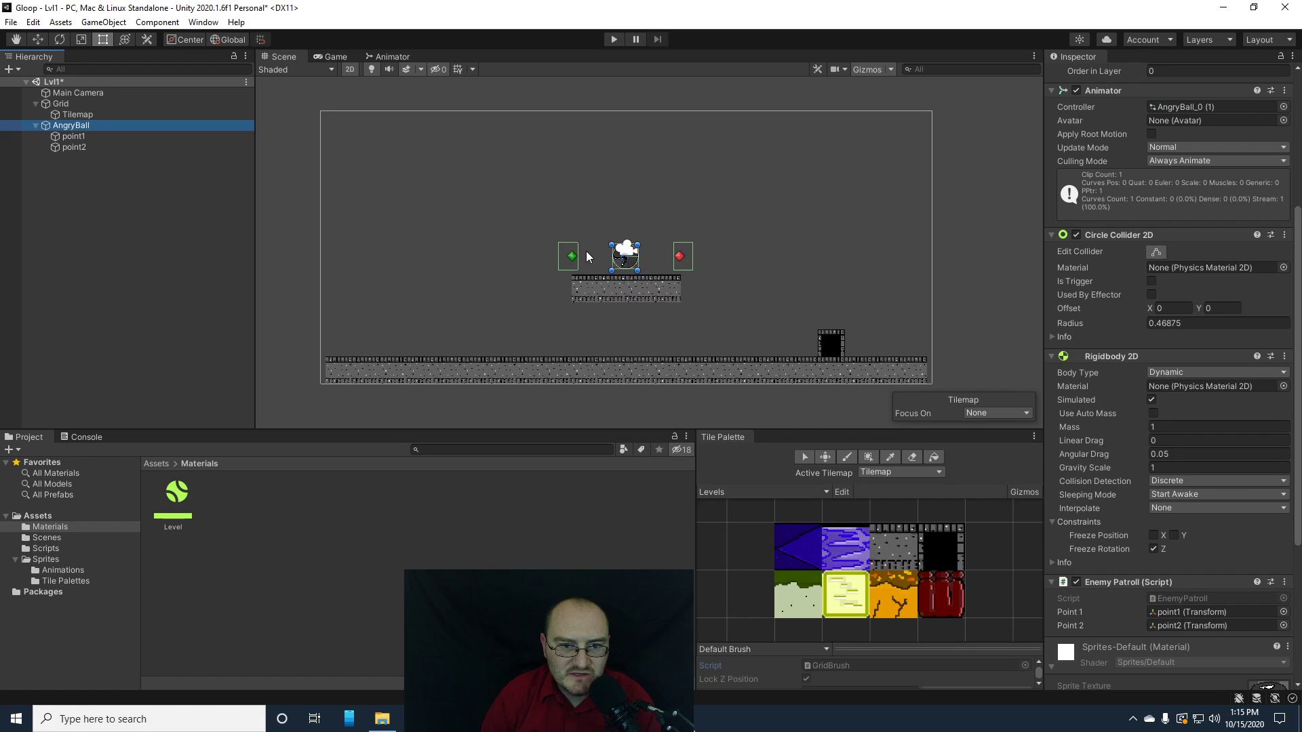
left_click(72, 136)
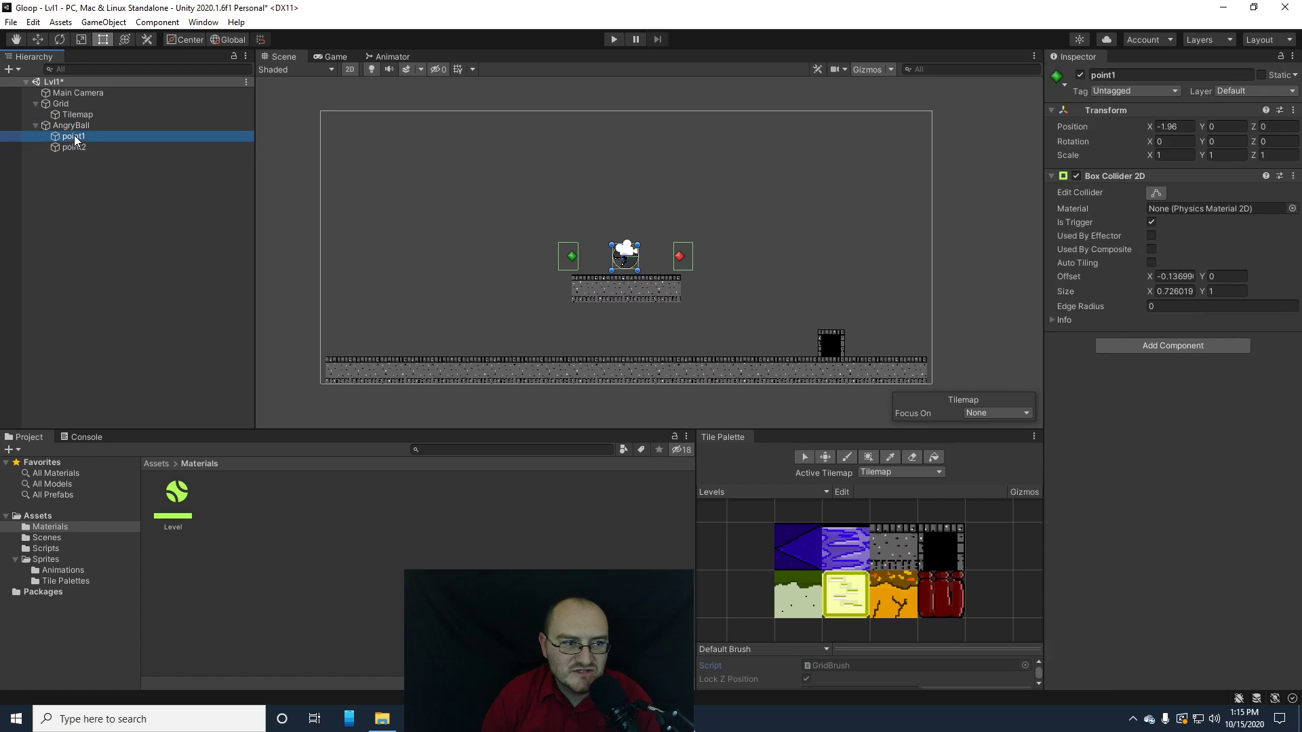
- Move point1 and point2 out of AngryBall to the Lvl1 scene root, and play-test the AngryBall's patrol, stopping the game when done
left_click(75, 148, "ctrl")
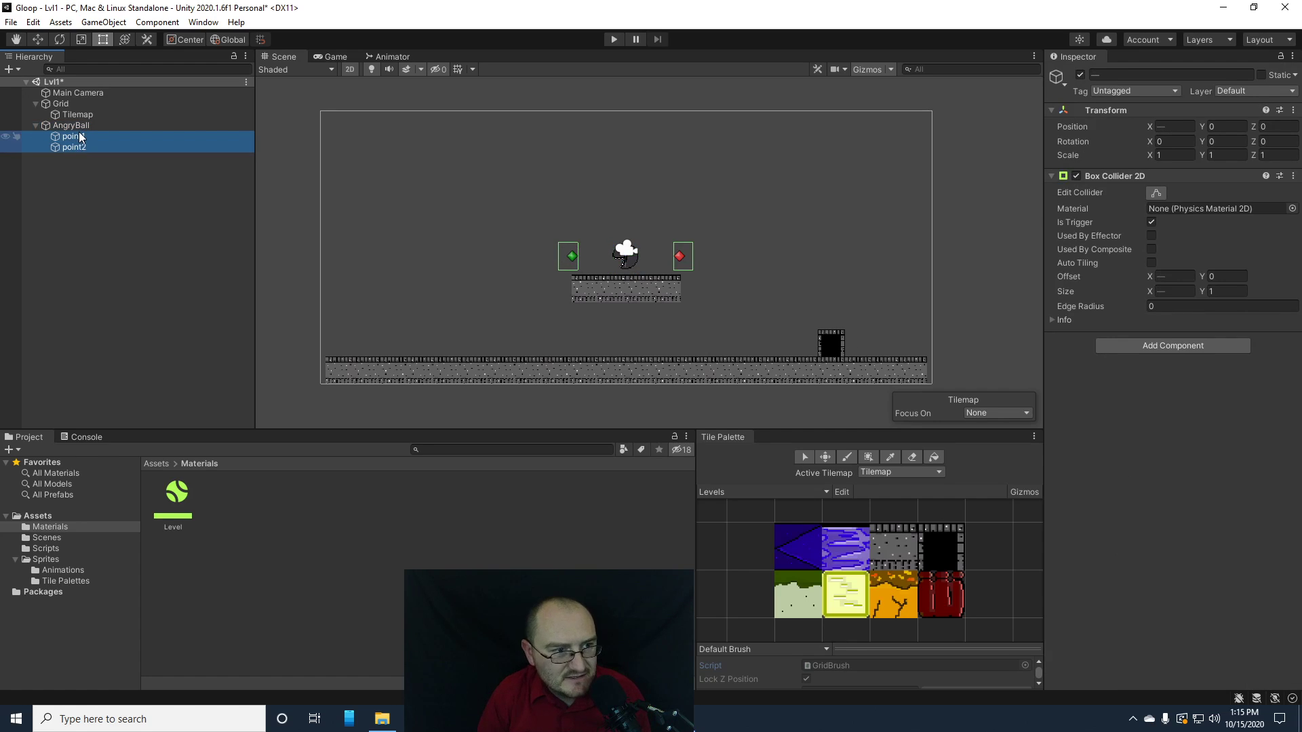
left_click_drag(81, 226, 85, 216)
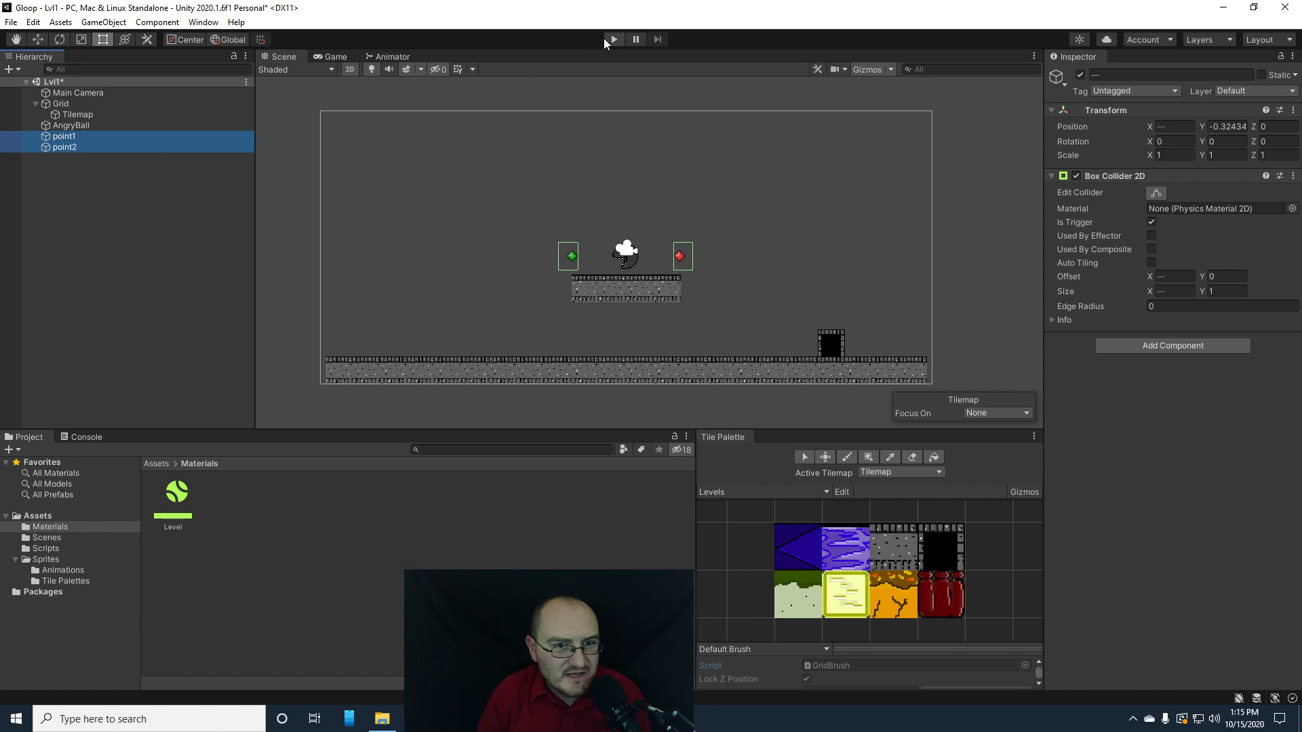
left_click(608, 40)
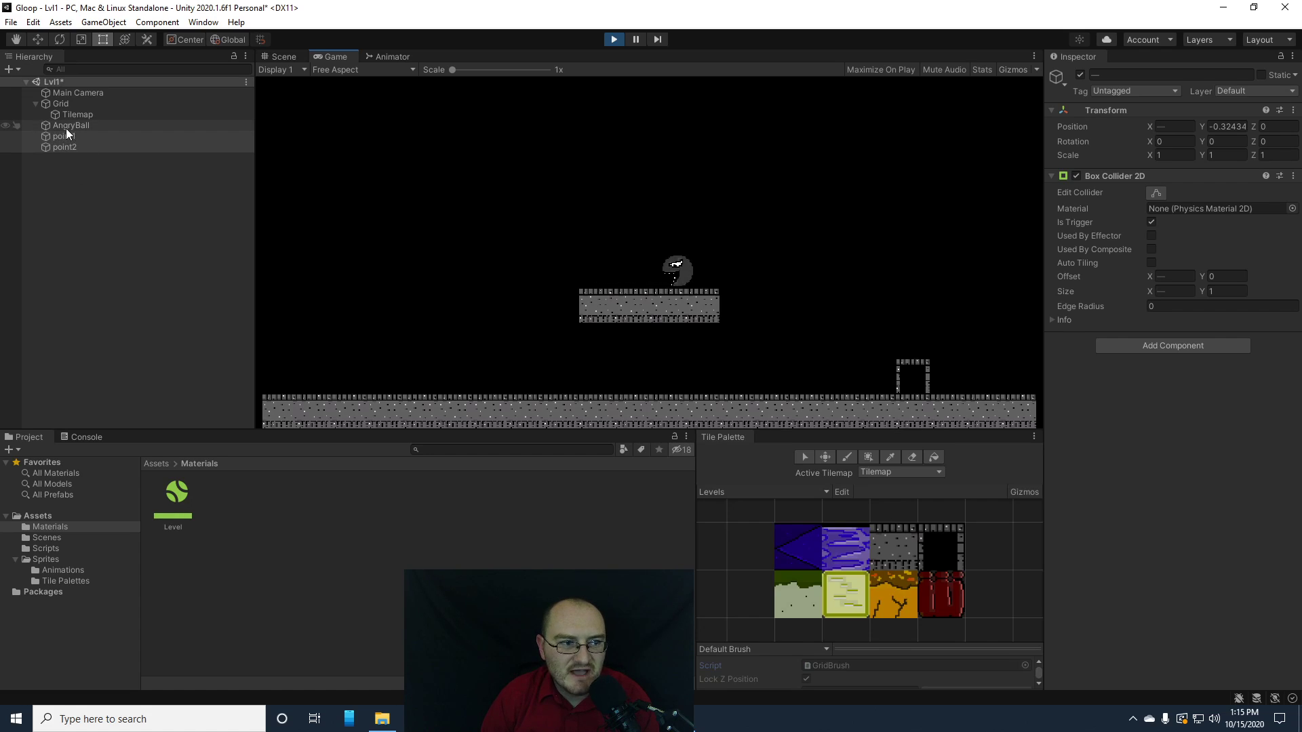
left_click(68, 186)
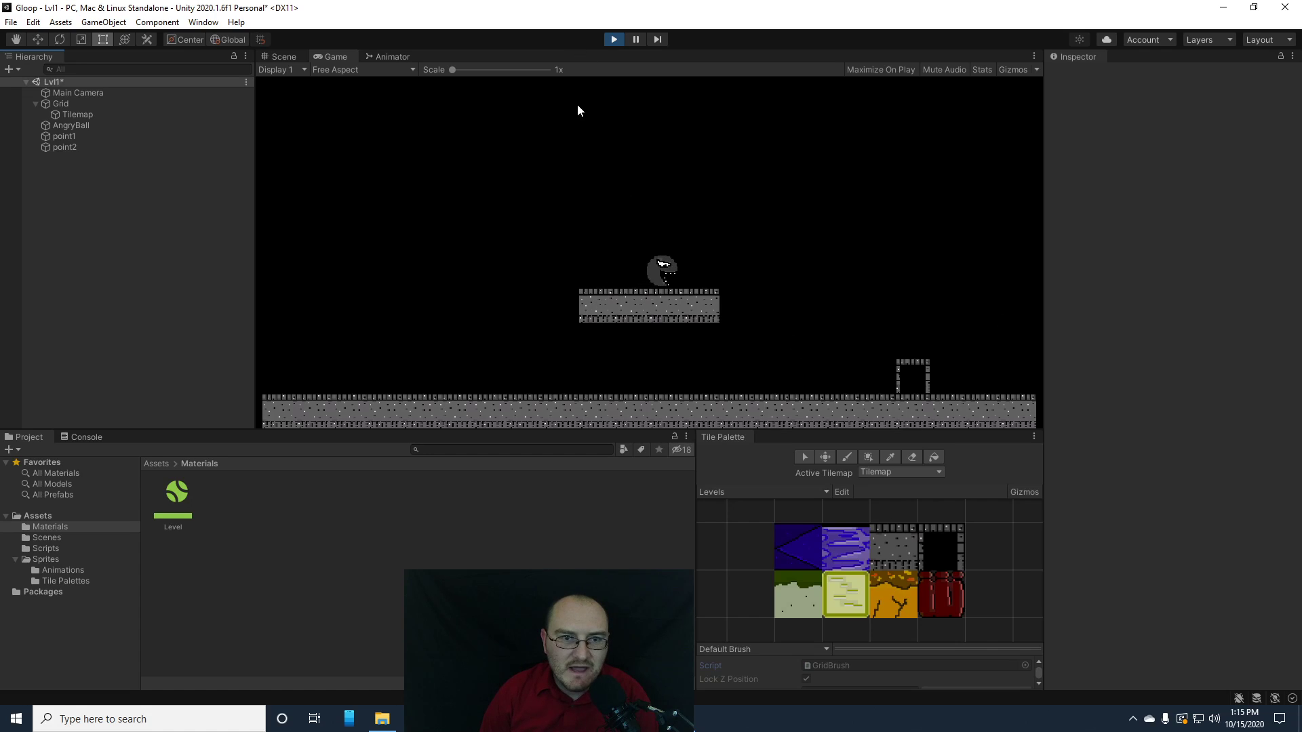
left_click(613, 39)
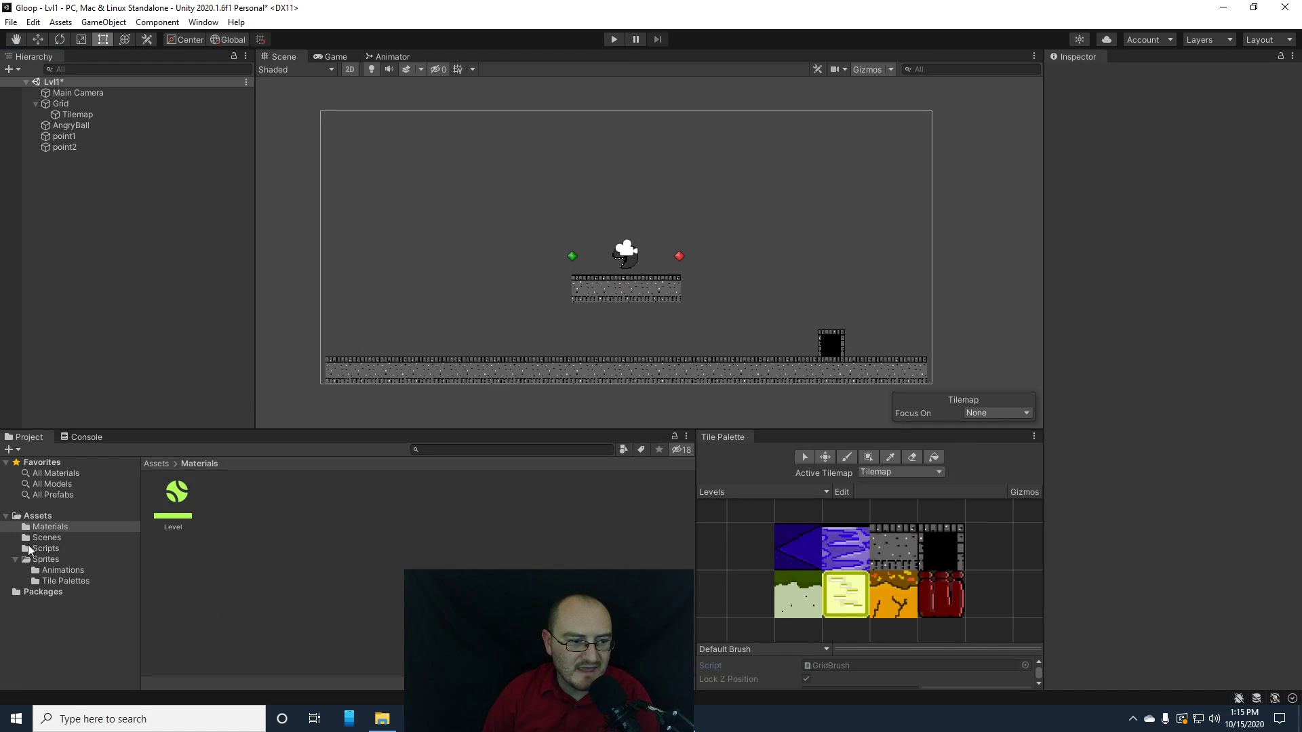
- Set the Gloop texture's import settings to 32 pixels per unit, Point (no filter) filtering and Multiple sprite mode, and apply them
left_click(44, 560)
left_click(503, 520)
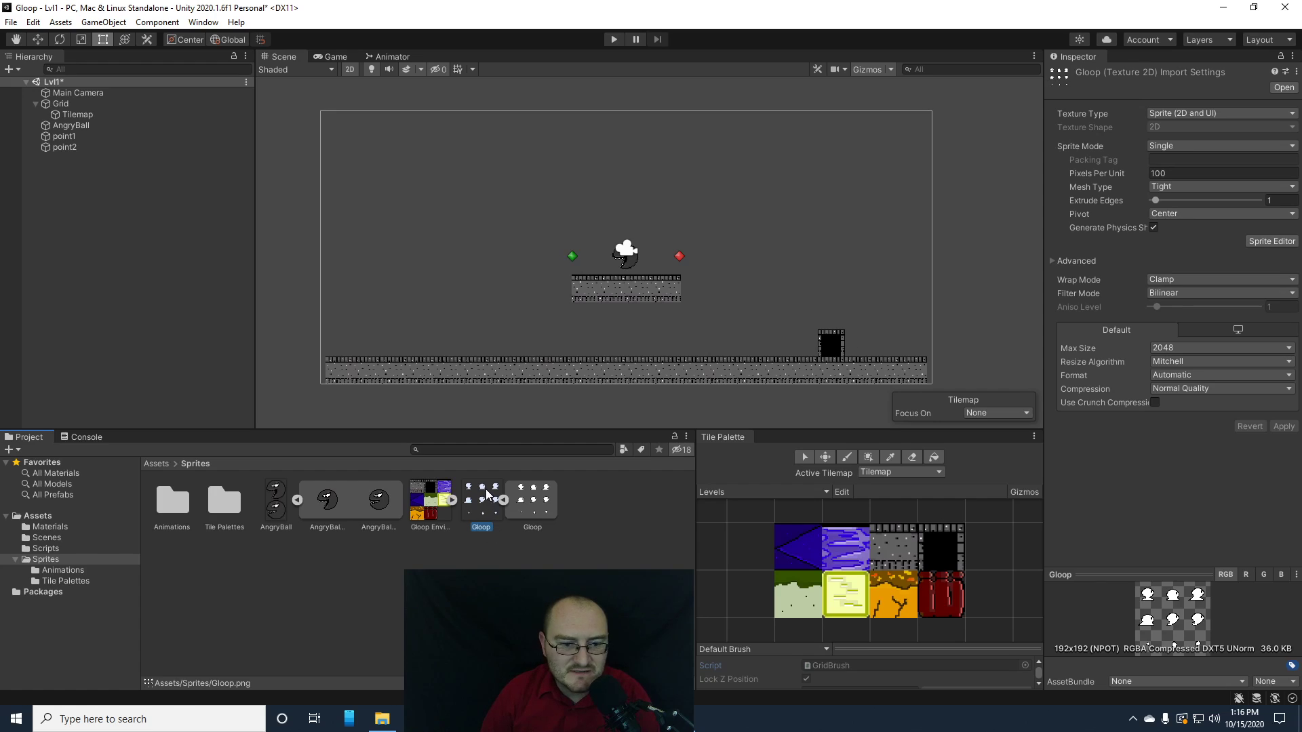
left_click(1184, 174)
type("32")
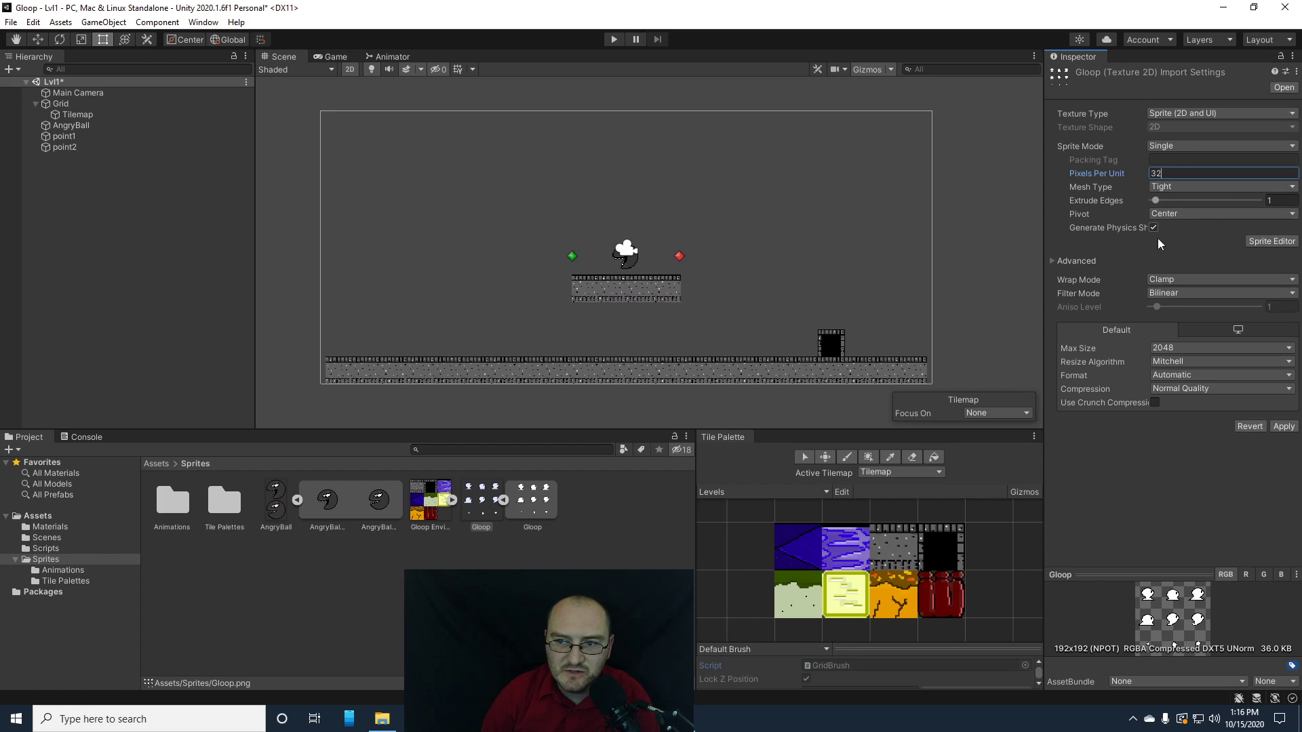
left_click(1185, 297)
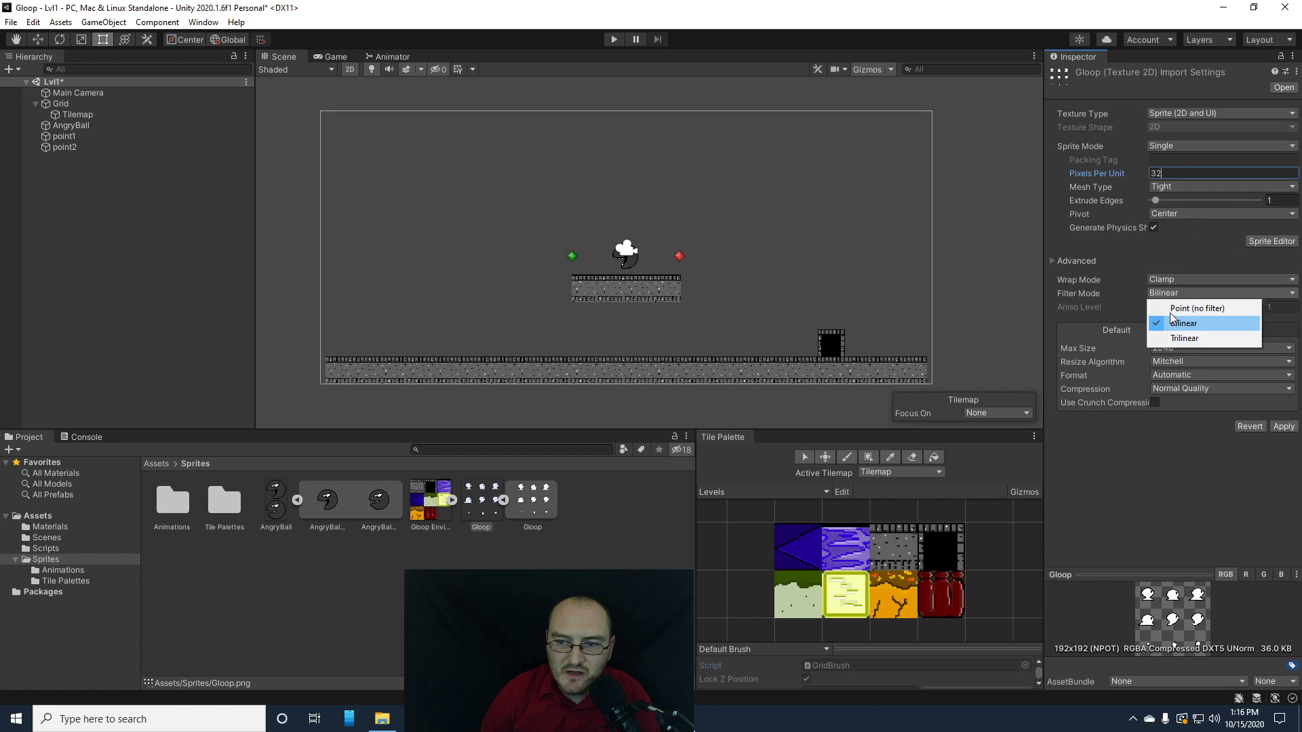
left_click(1176, 303)
left_click(1171, 146)
left_click(1166, 174)
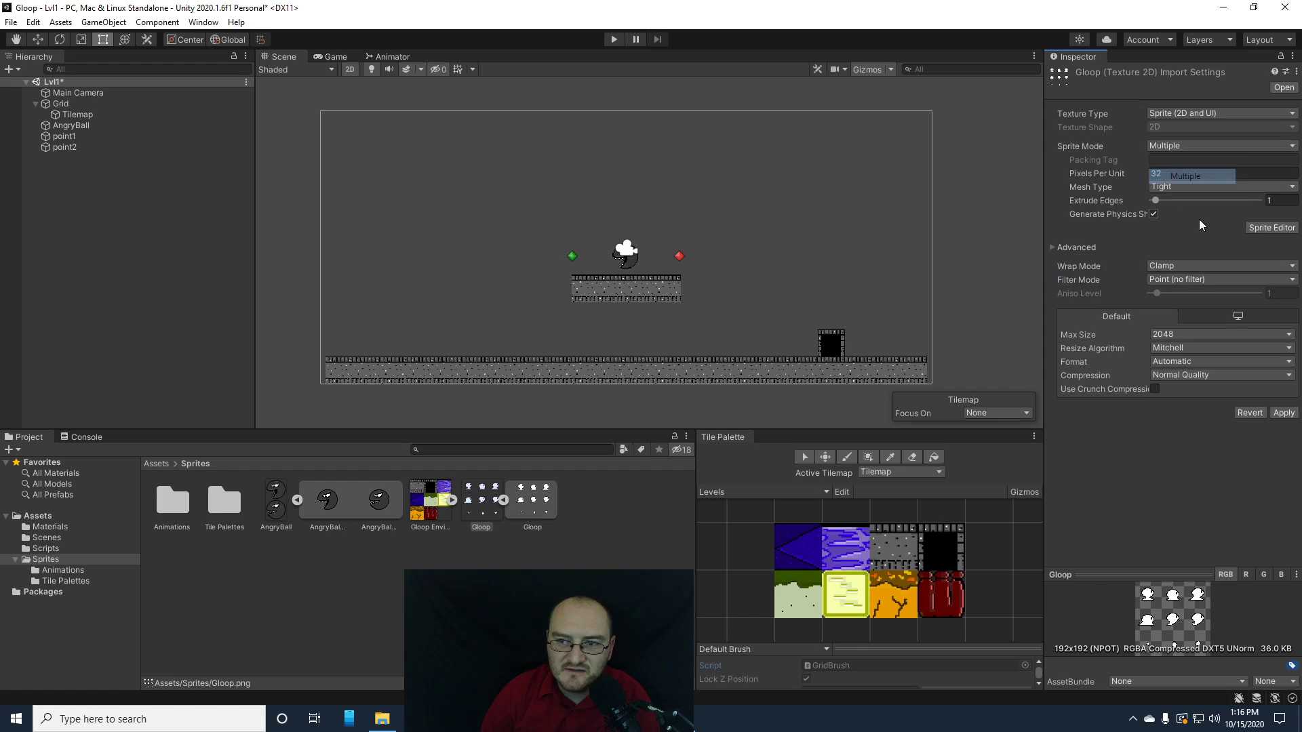
left_click(1284, 413)
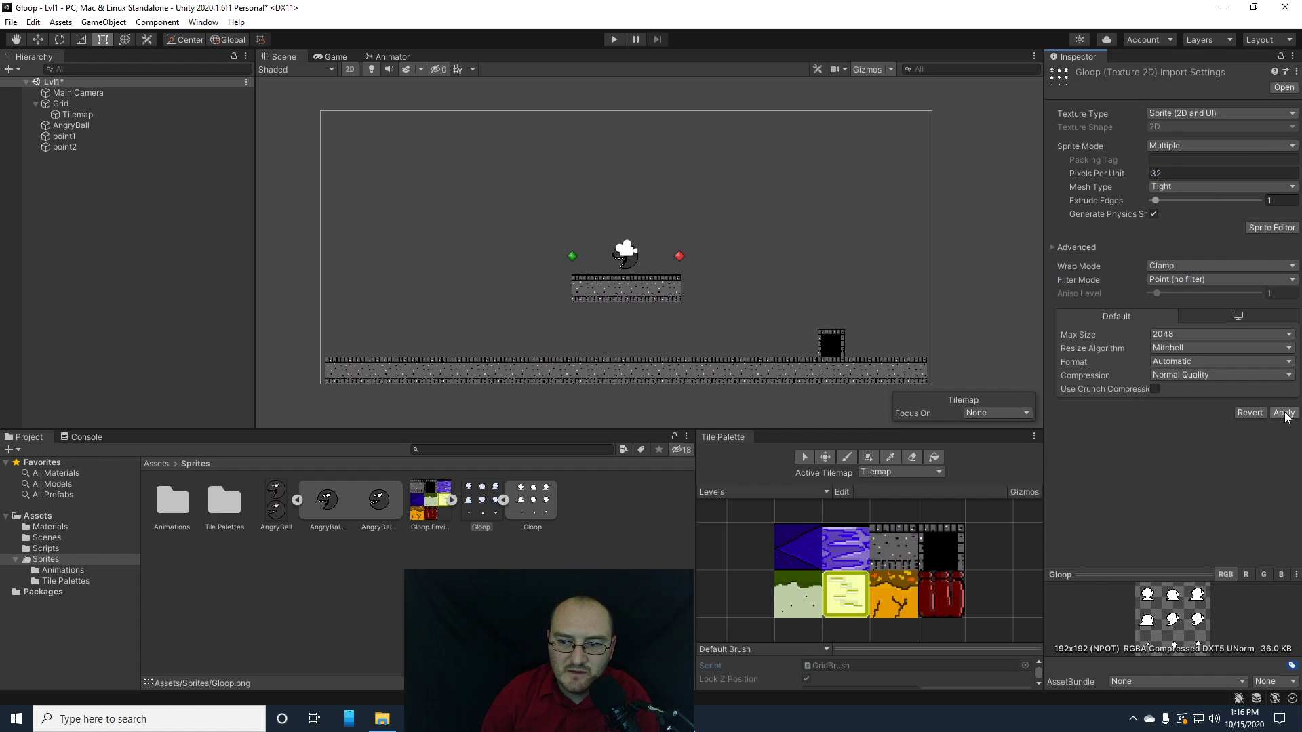
- Slice the Gloop sprite sheet with the Automatic type in the Sprite Editor, apply the slices and close the editor
left_click(1271, 228)
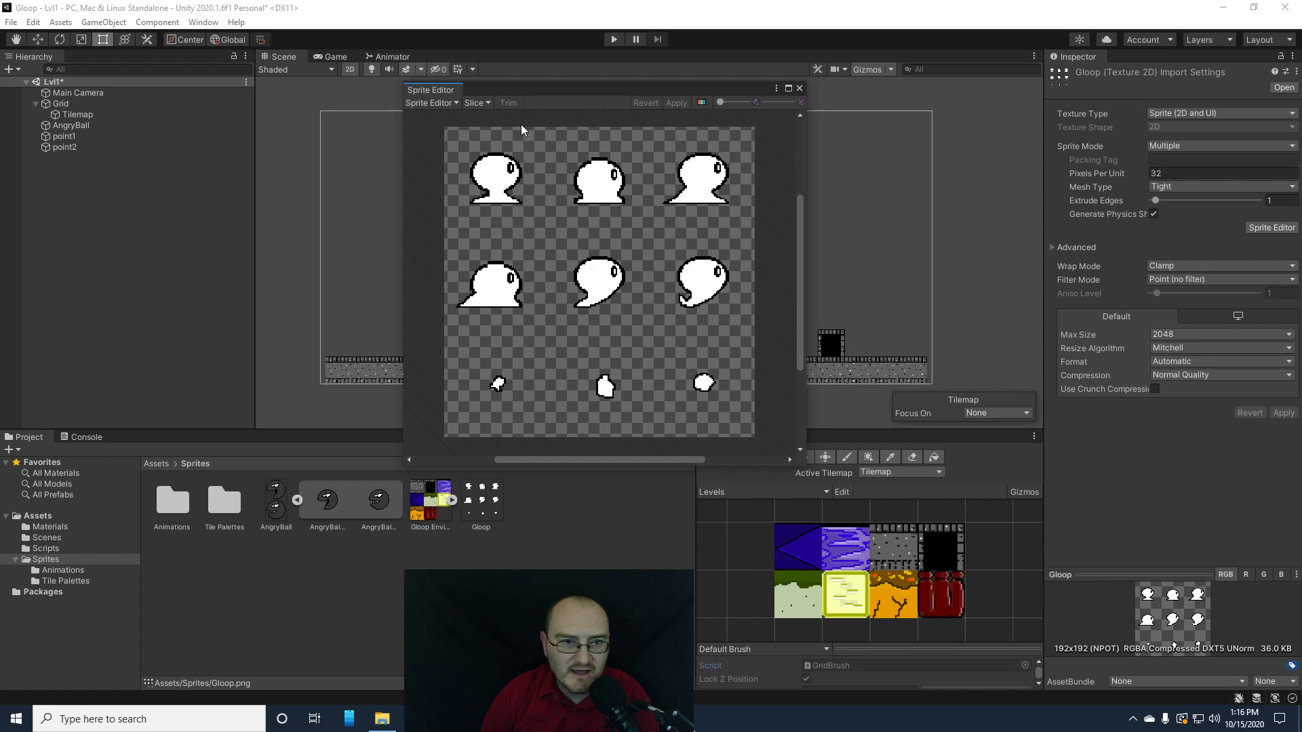
left_click(477, 103)
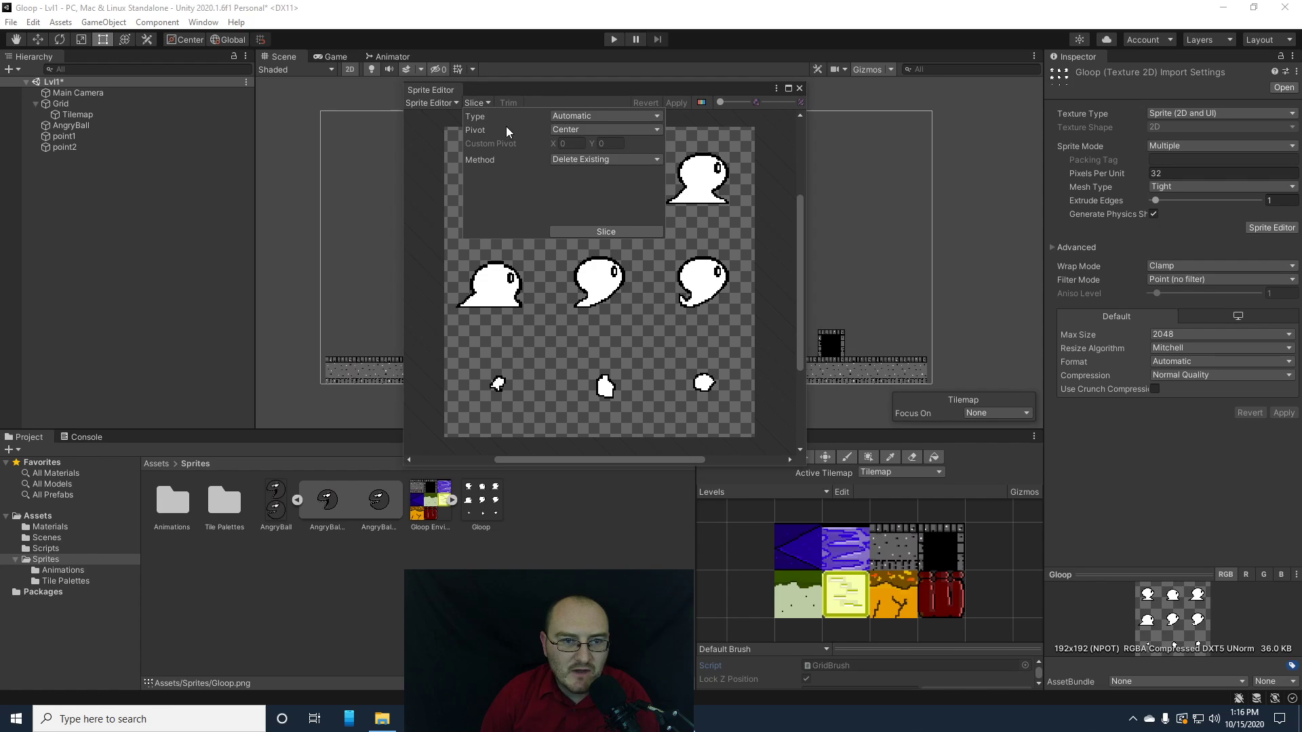
left_click(600, 232)
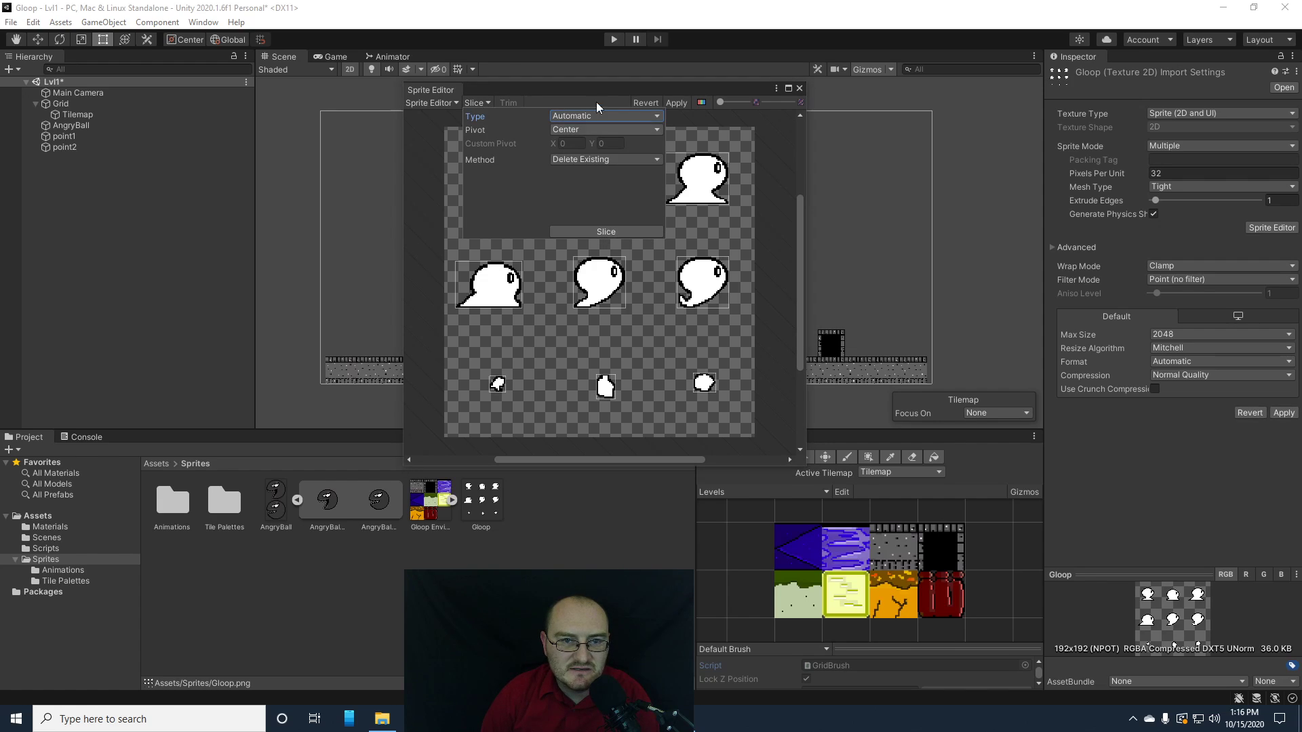
left_click(675, 103)
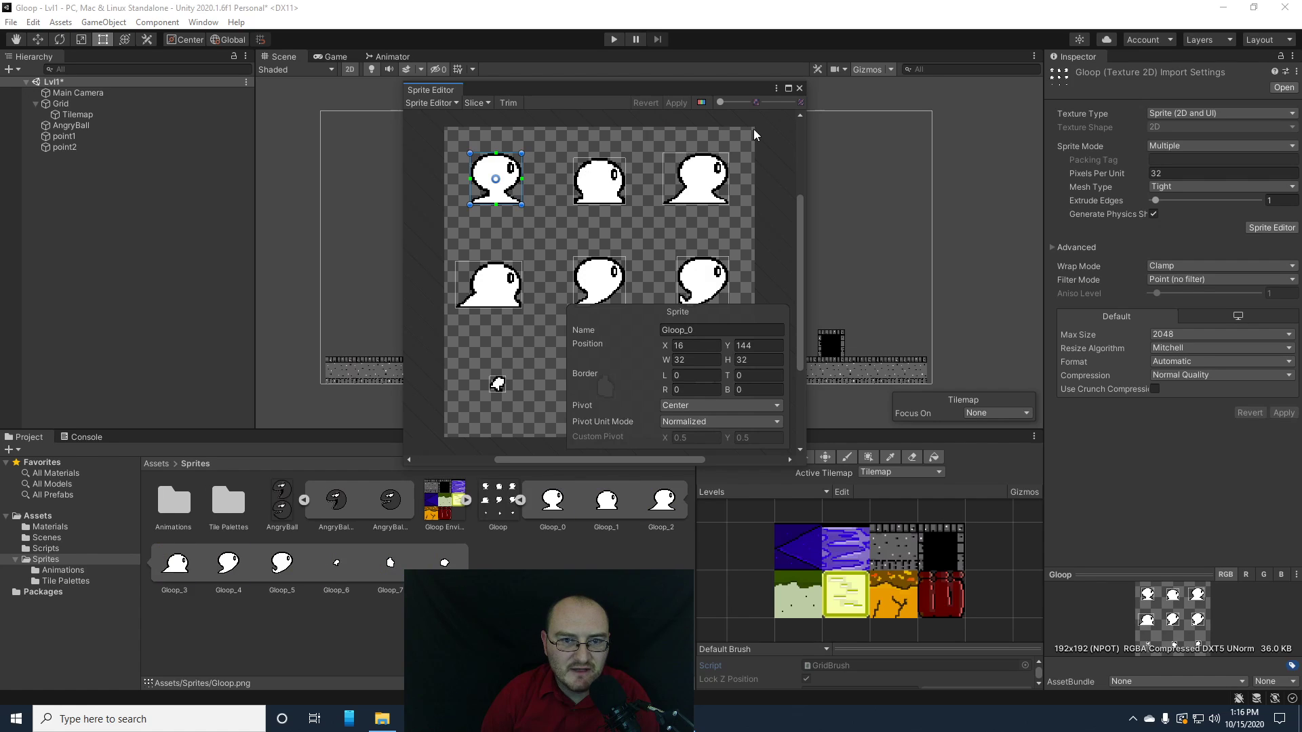
left_click(799, 88)
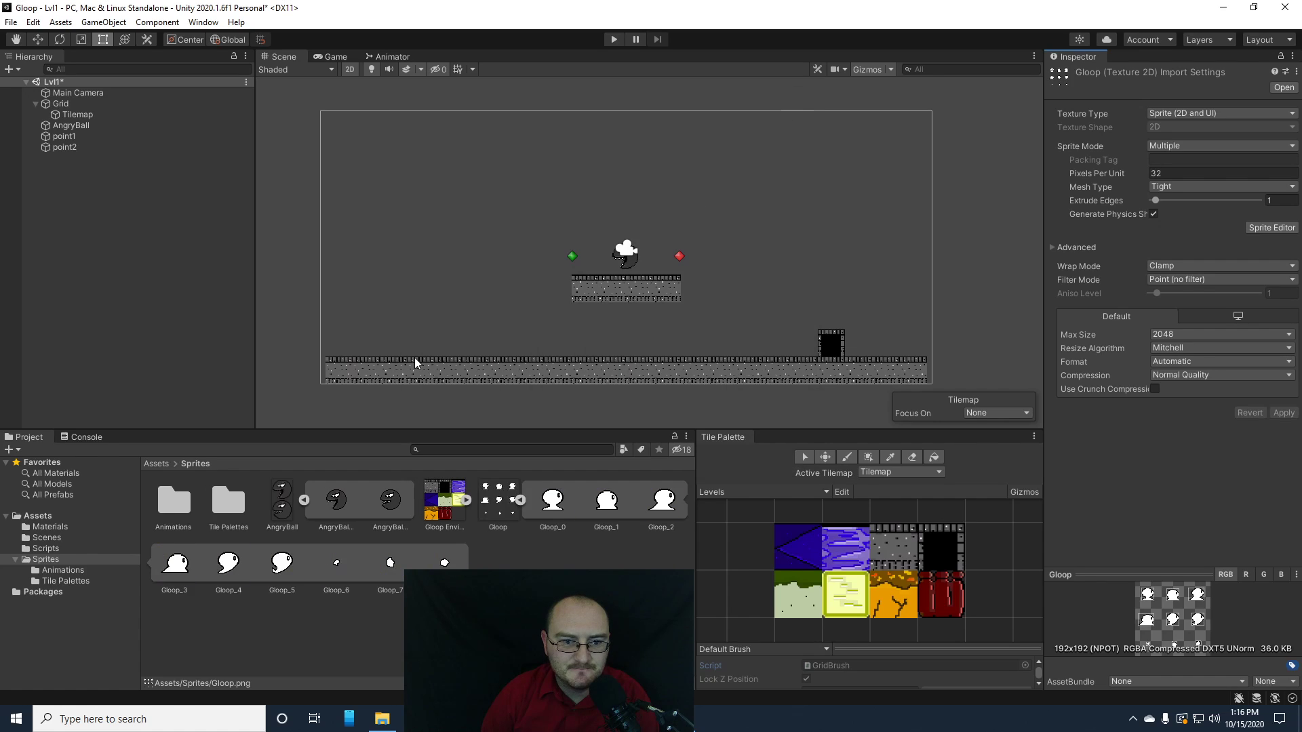
- Place sprites Gloop_0 and Gloop_1 above the ground as an animated object, saving the animation as idle in the Animations folder
left_click(553, 504)
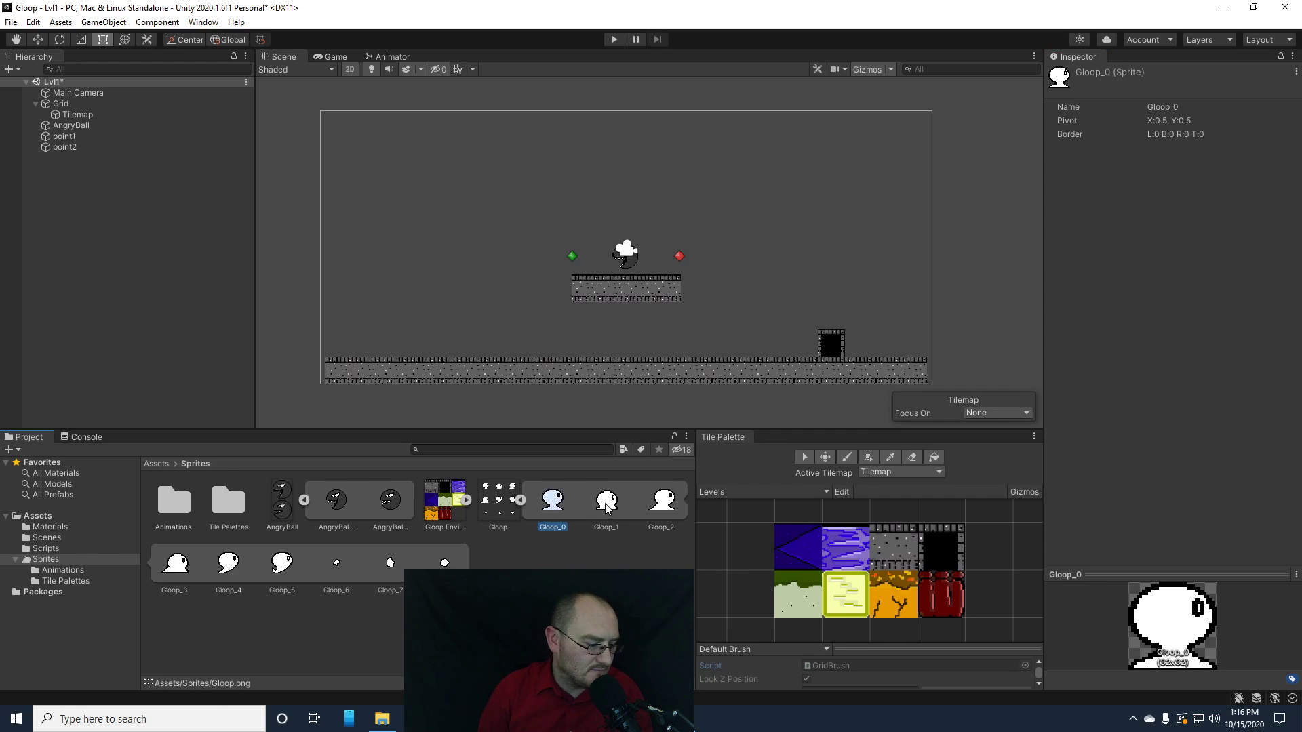
left_click(607, 505, "ctrl")
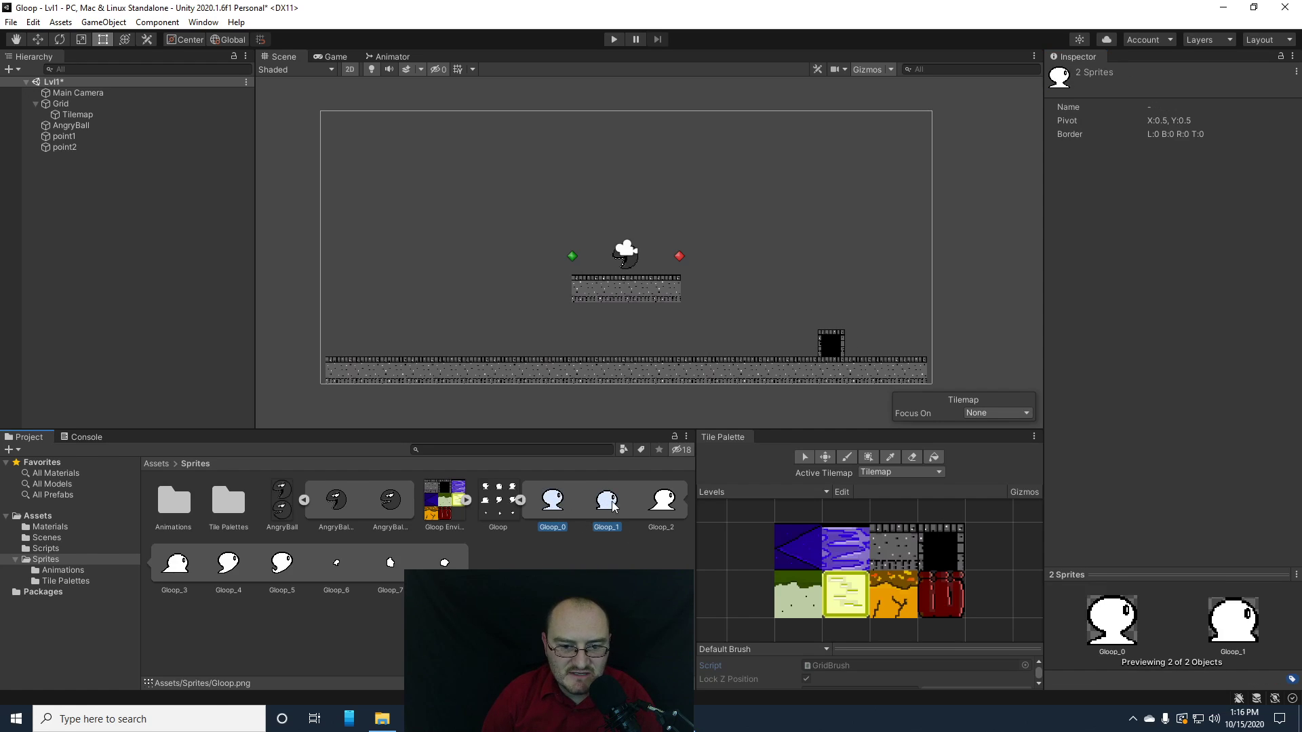
left_click_drag(560, 505, 465, 339)
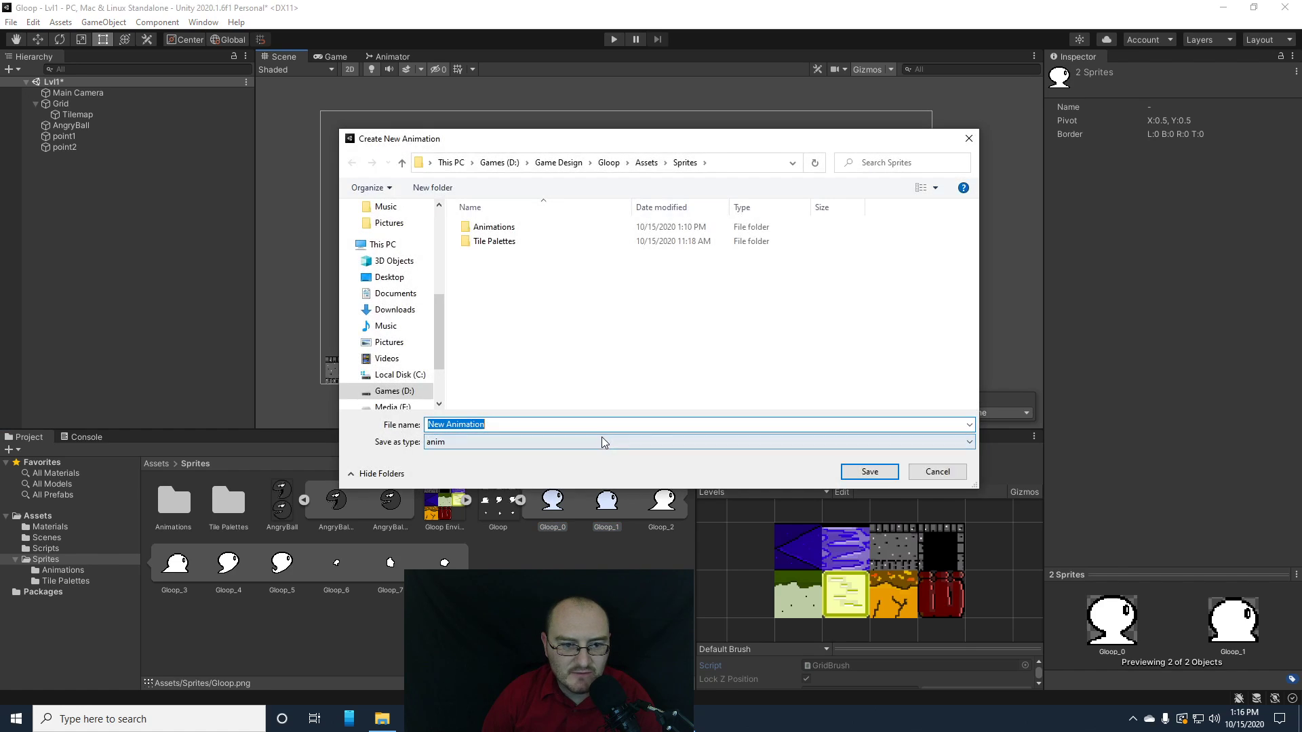
double_click(491, 228)
left_click(491, 424)
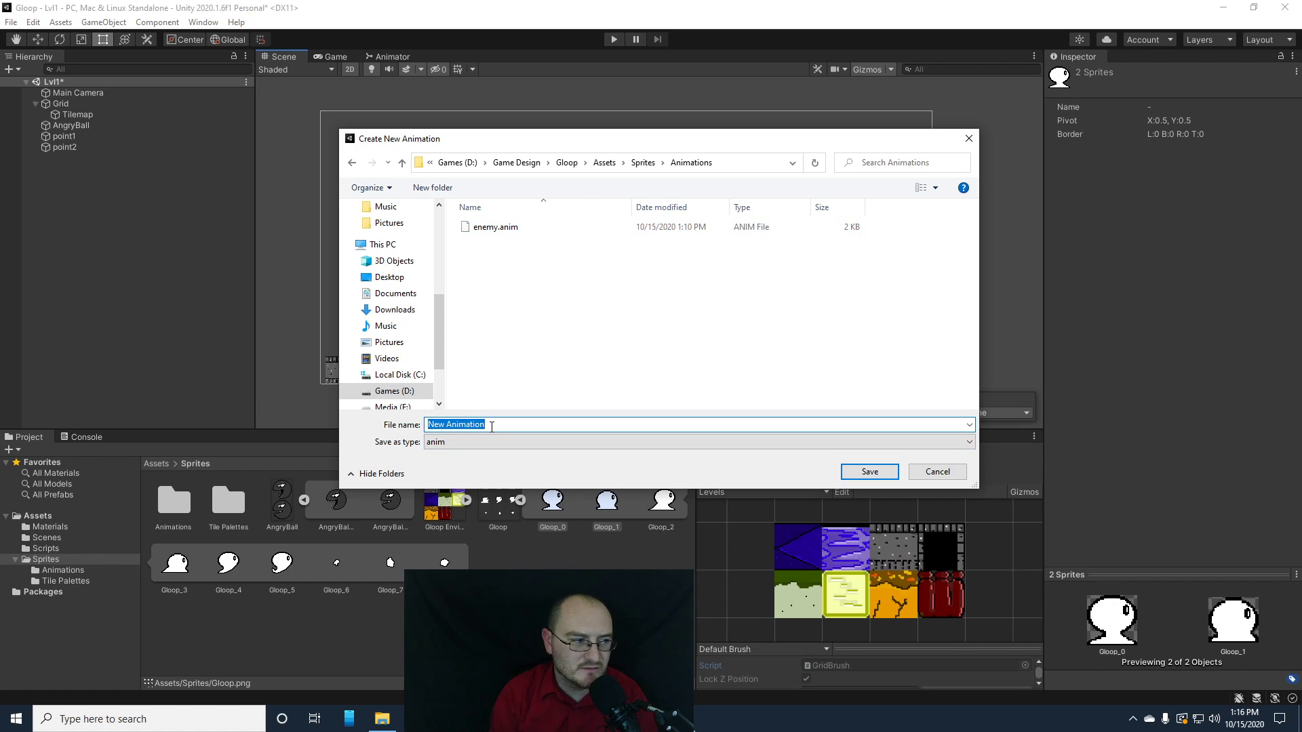
type("idle")
key("Return")
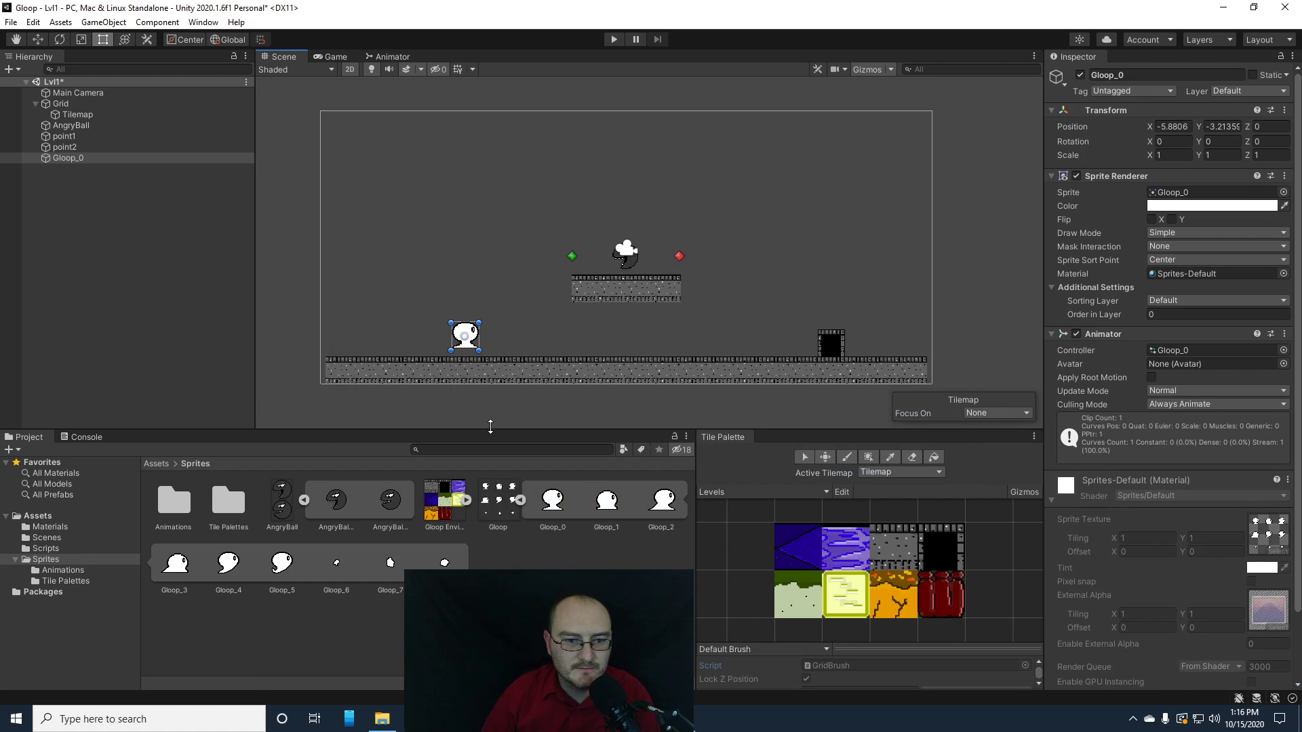
- Create an animation from sprites Gloop_2 and Gloop_3 by placing them in the scene, saving it as run in the Animations folder
left_click(668, 501)
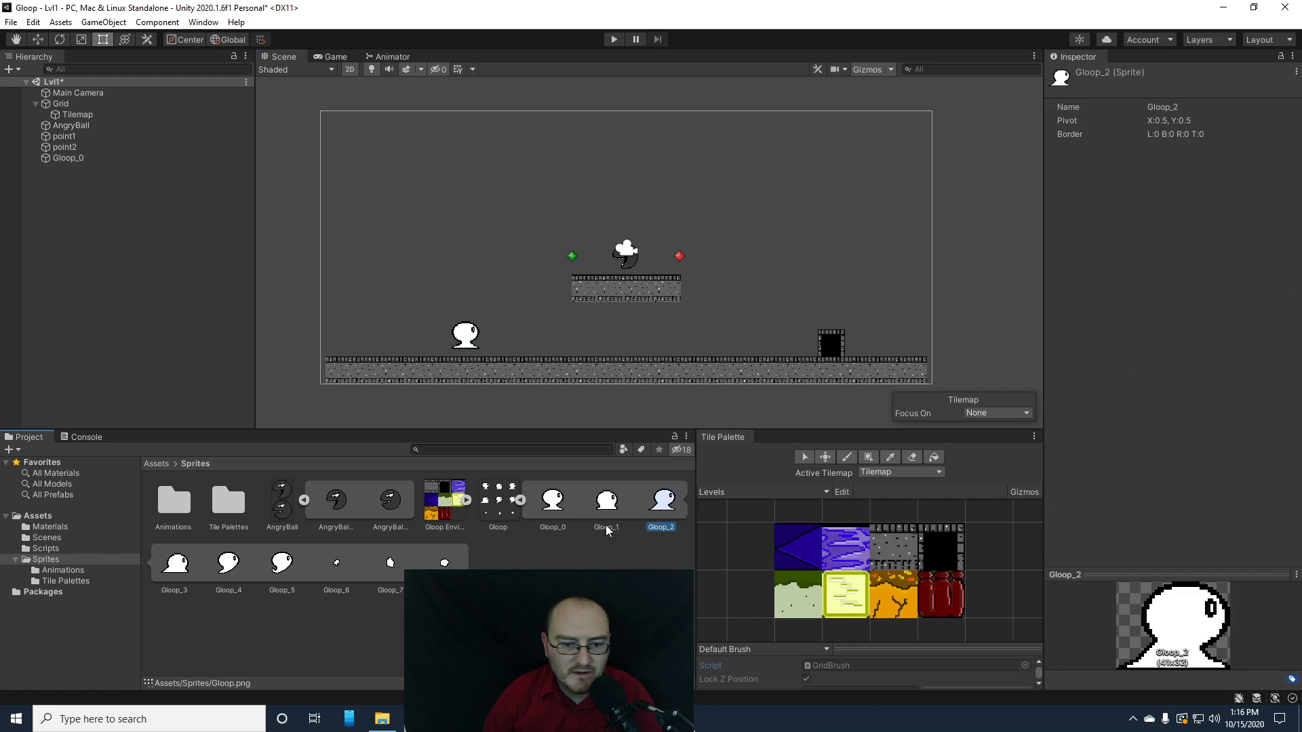
left_click(175, 563, "shift")
left_click_drag(174, 563, 513, 329)
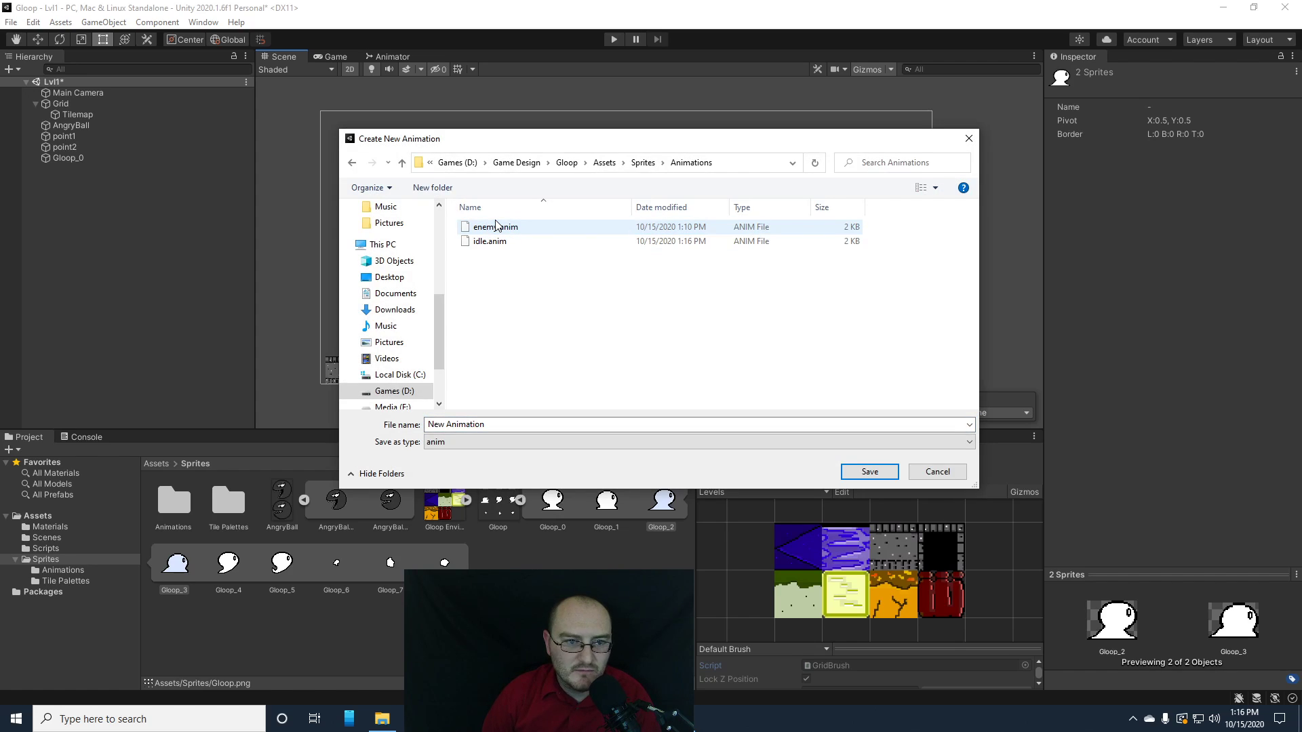
left_click(503, 426)
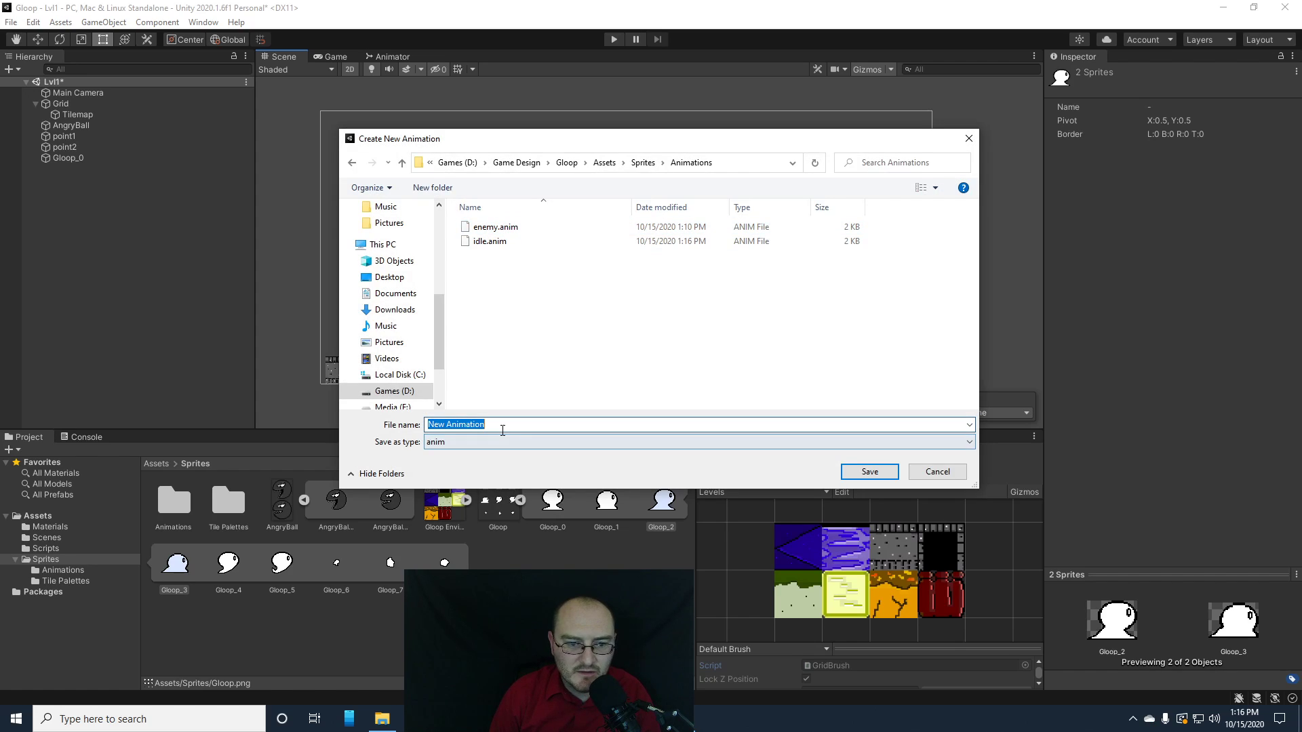
type("run")
key("Return")
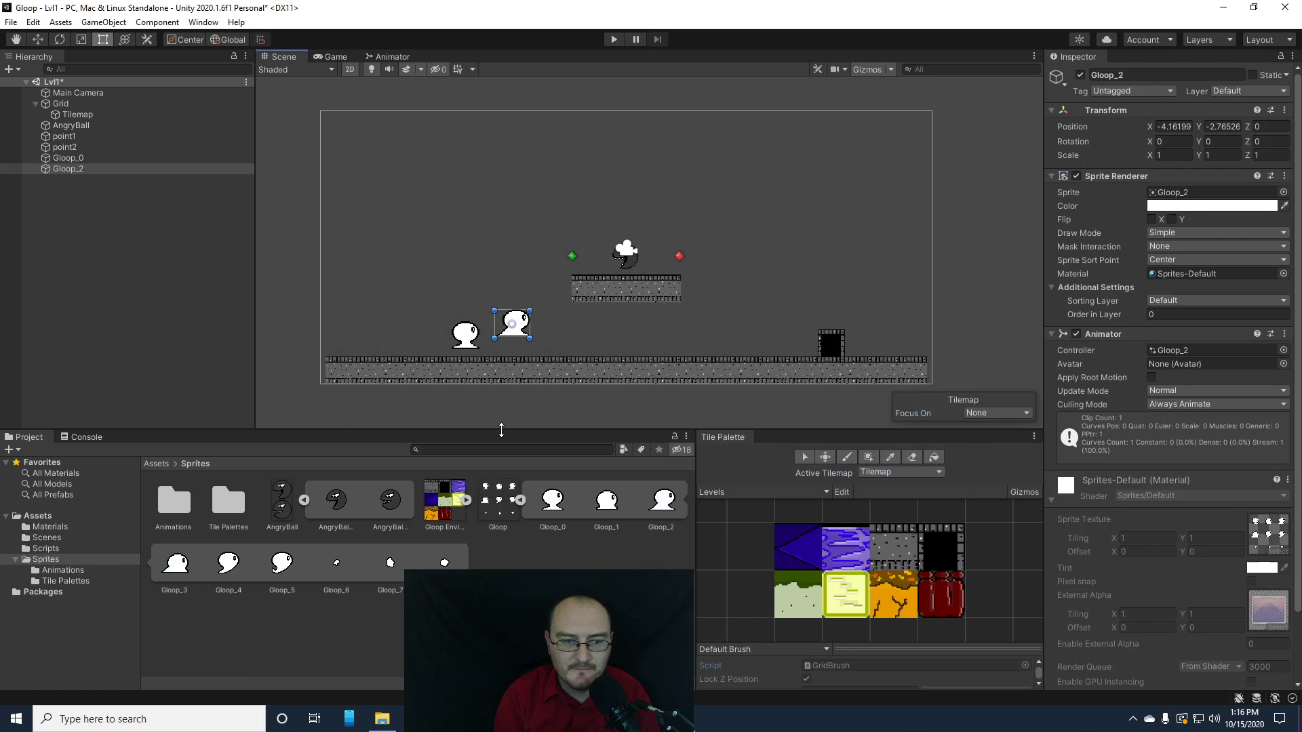
- Create an animation from sprites Gloop_4 and Gloop_5 by placing them in the scene, saving it as jump in the Animations folder
left_click(228, 563)
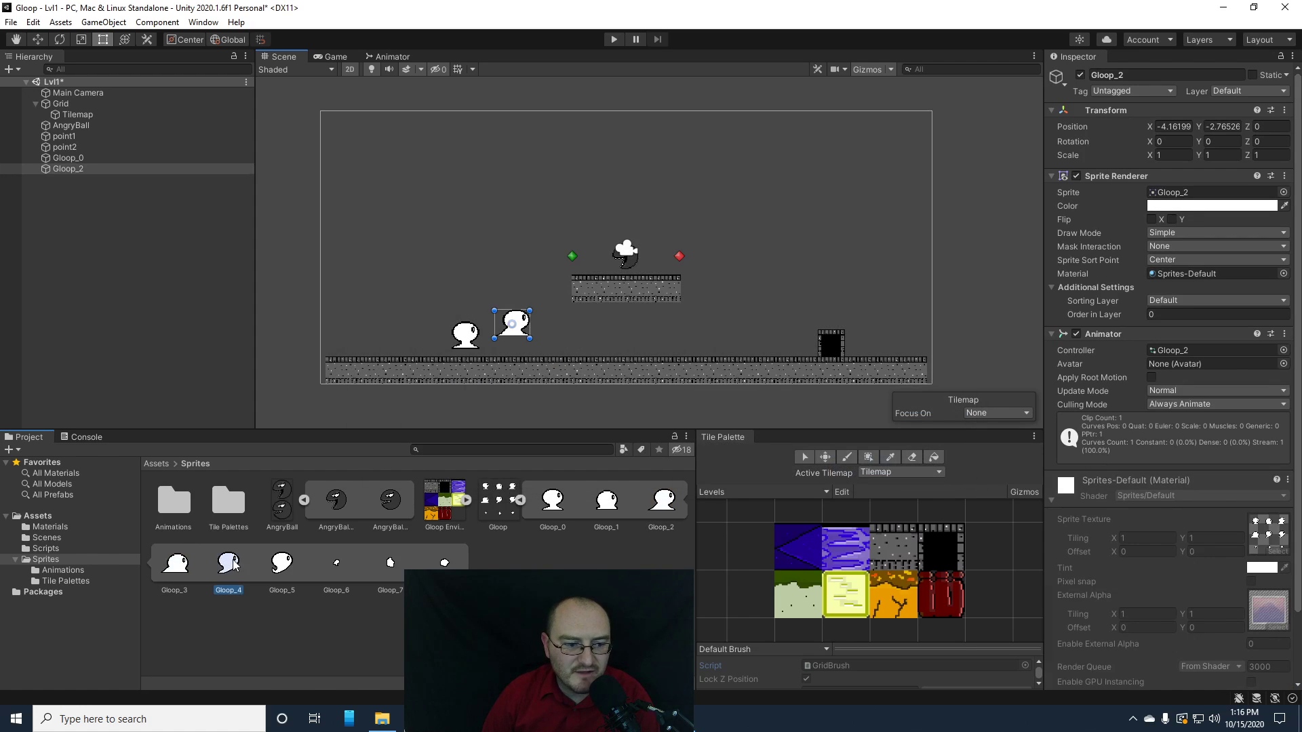
left_click(282, 565, "ctrl")
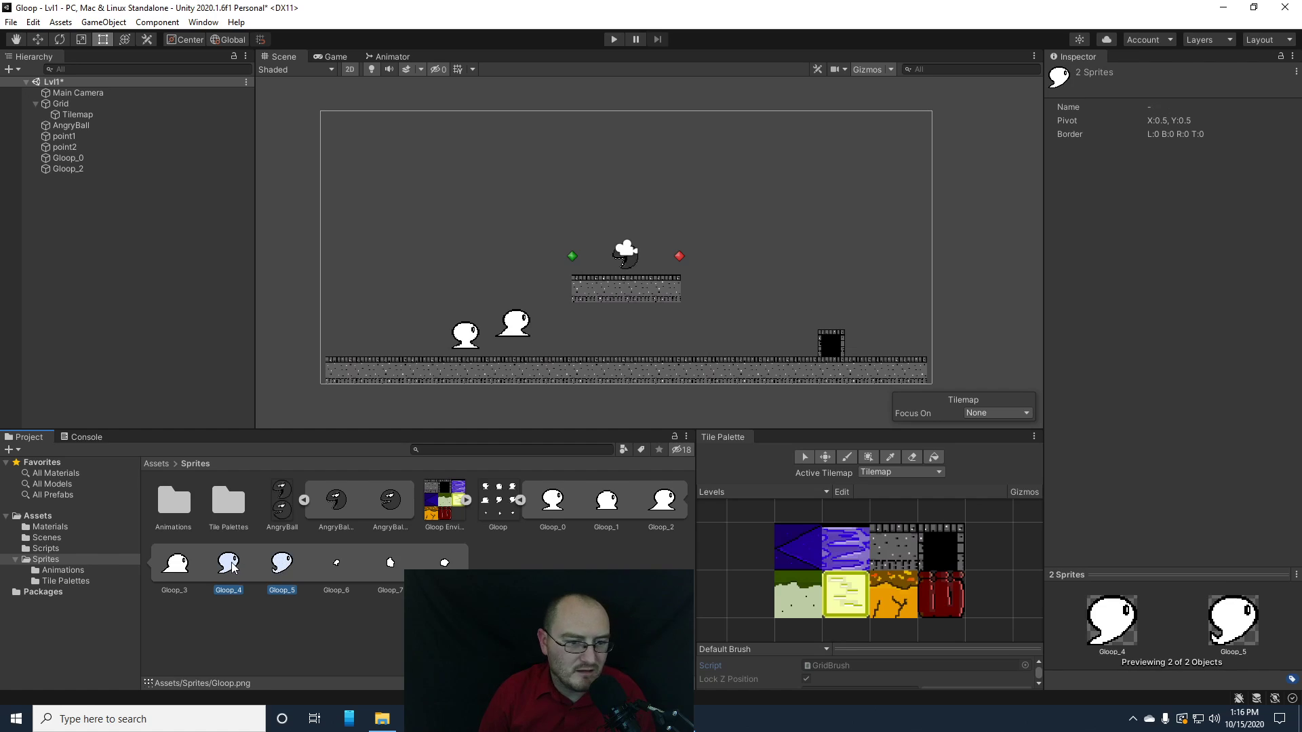
left_click_drag(232, 567, 577, 343)
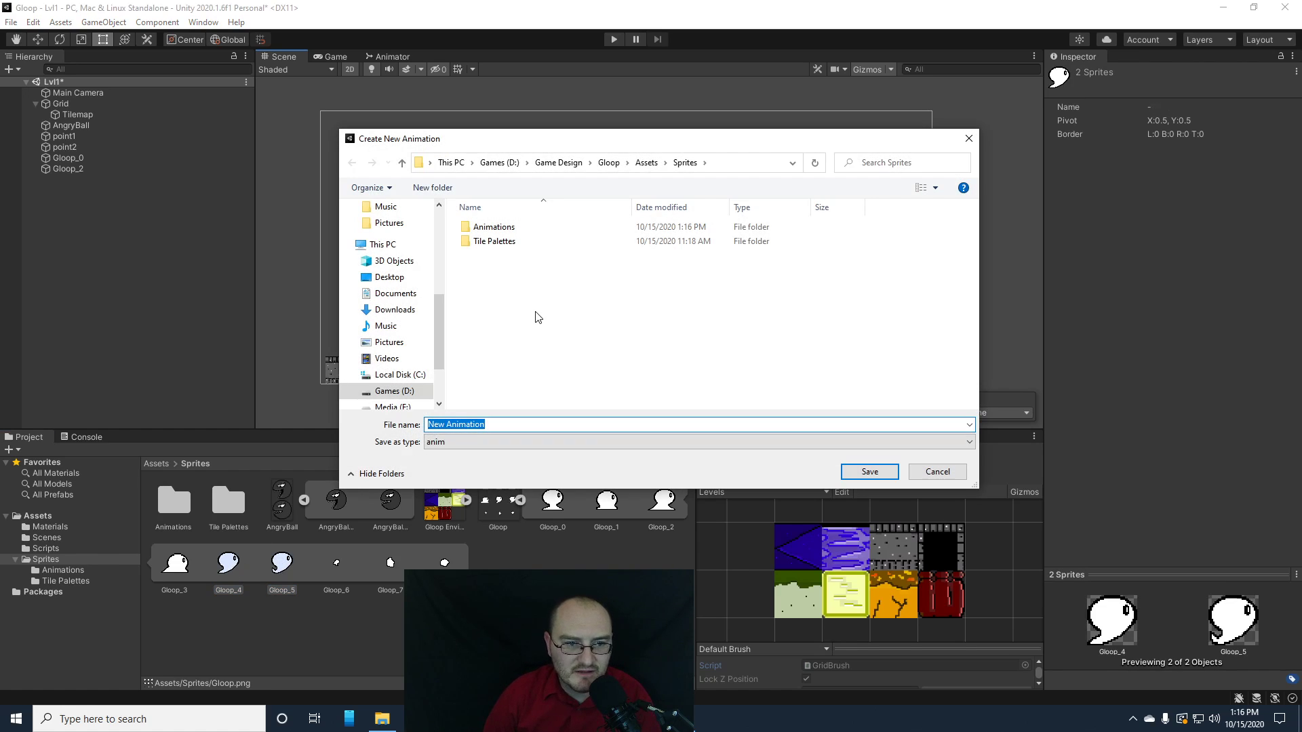
double_click(494, 227)
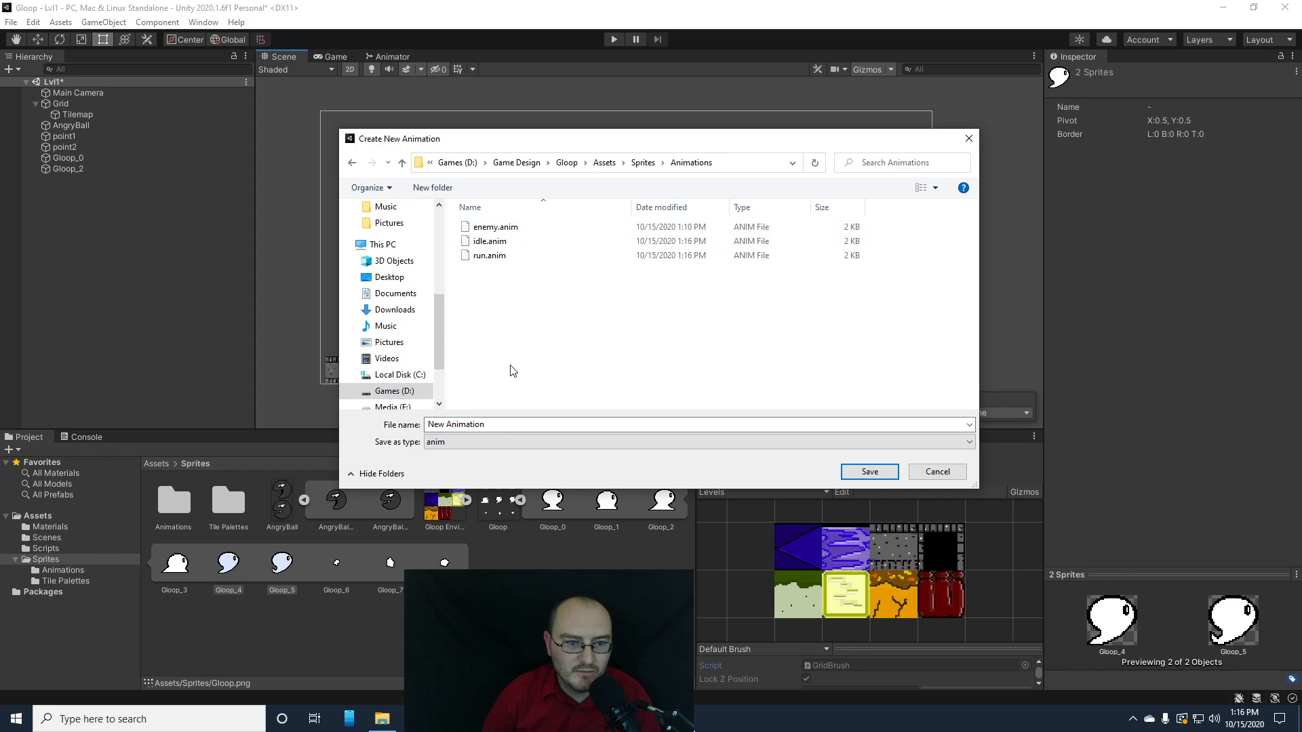
left_click(501, 422)
type("jump")
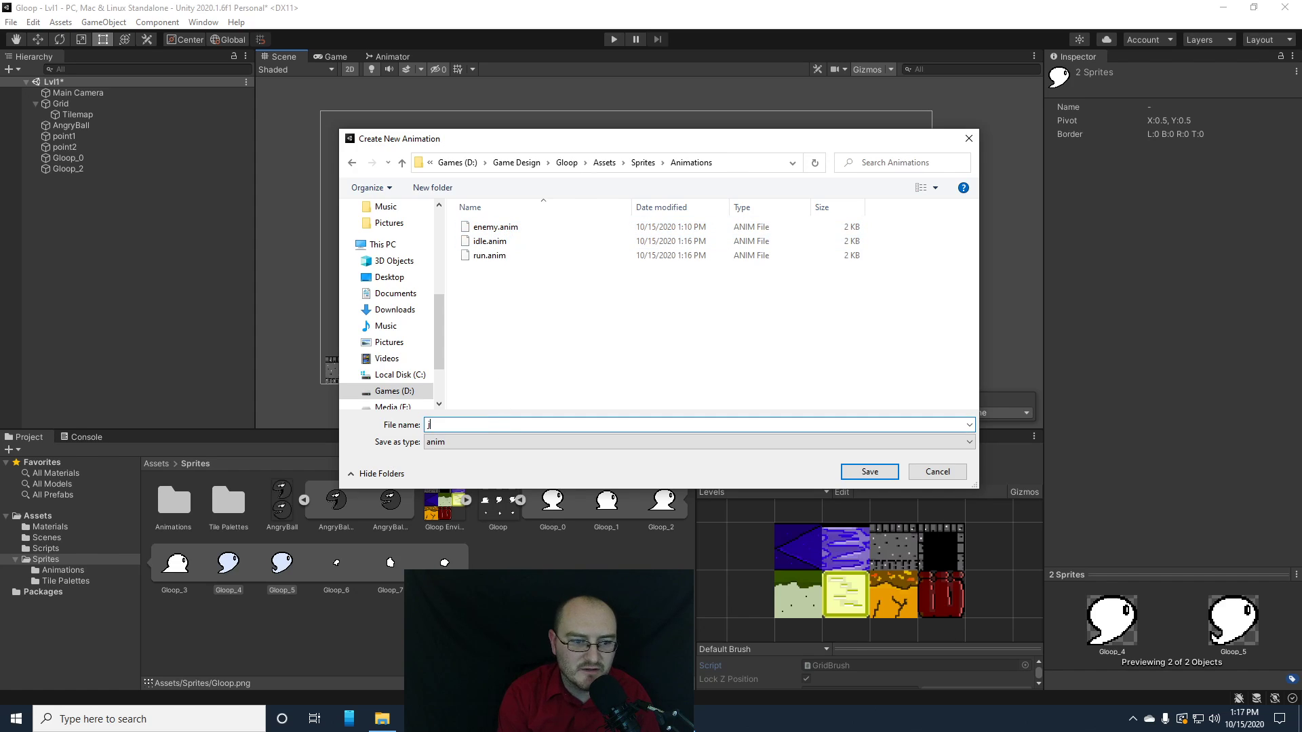
left_click(878, 471)
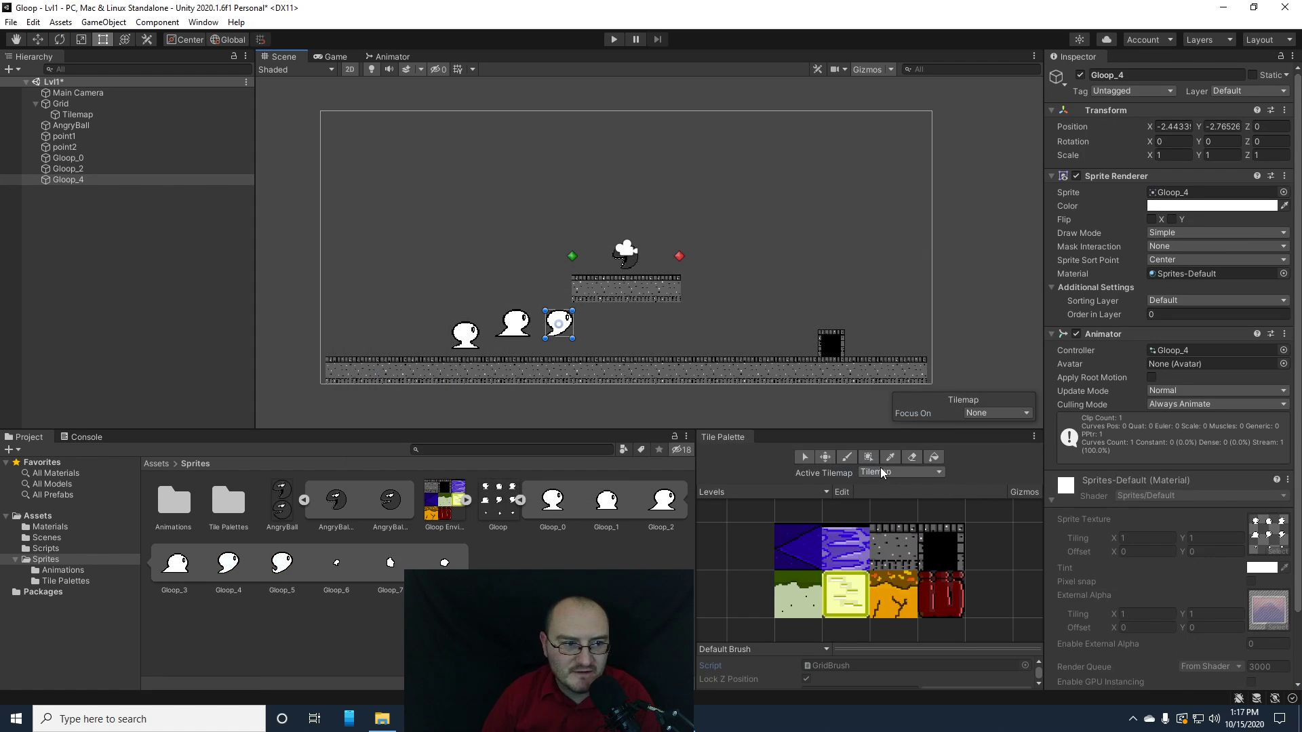
- Delete the Gloop_2 and Gloop_4 objects from the Lvl1 scene
left_click(79, 171)
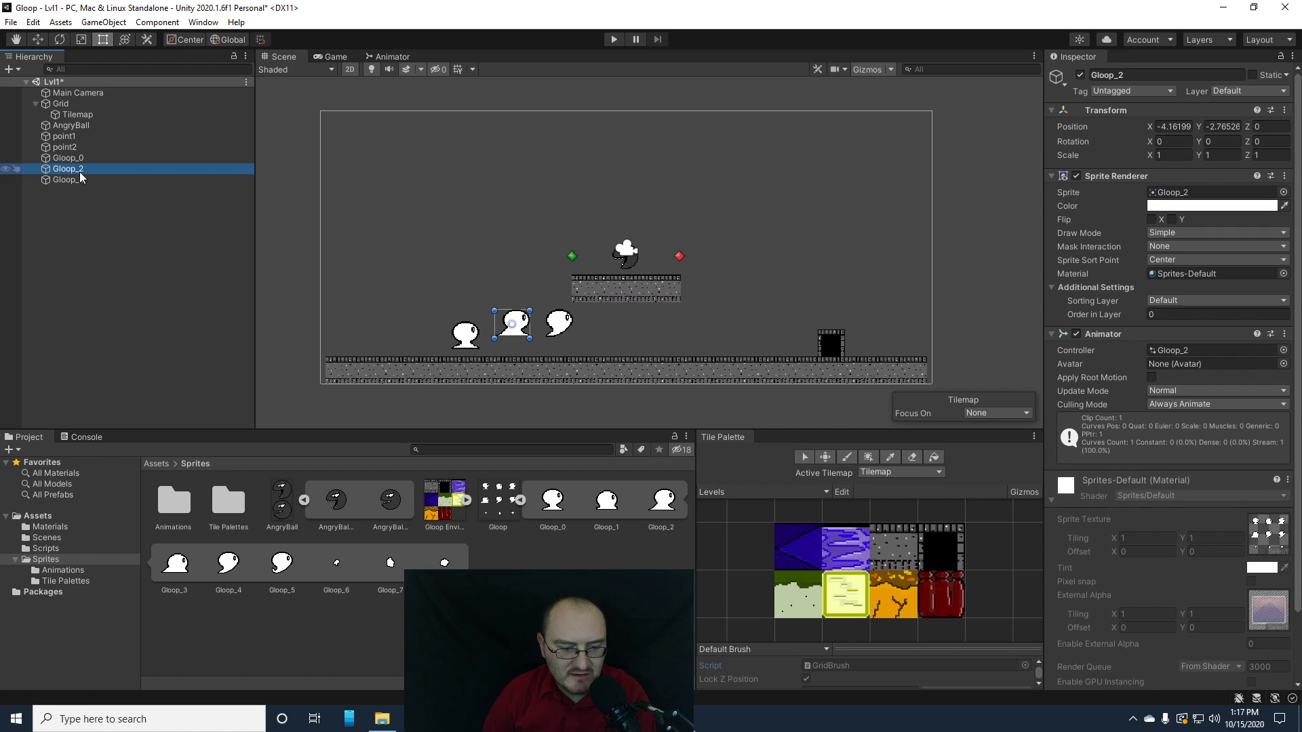
key("Delete")
left_click(74, 171)
key("Delete")
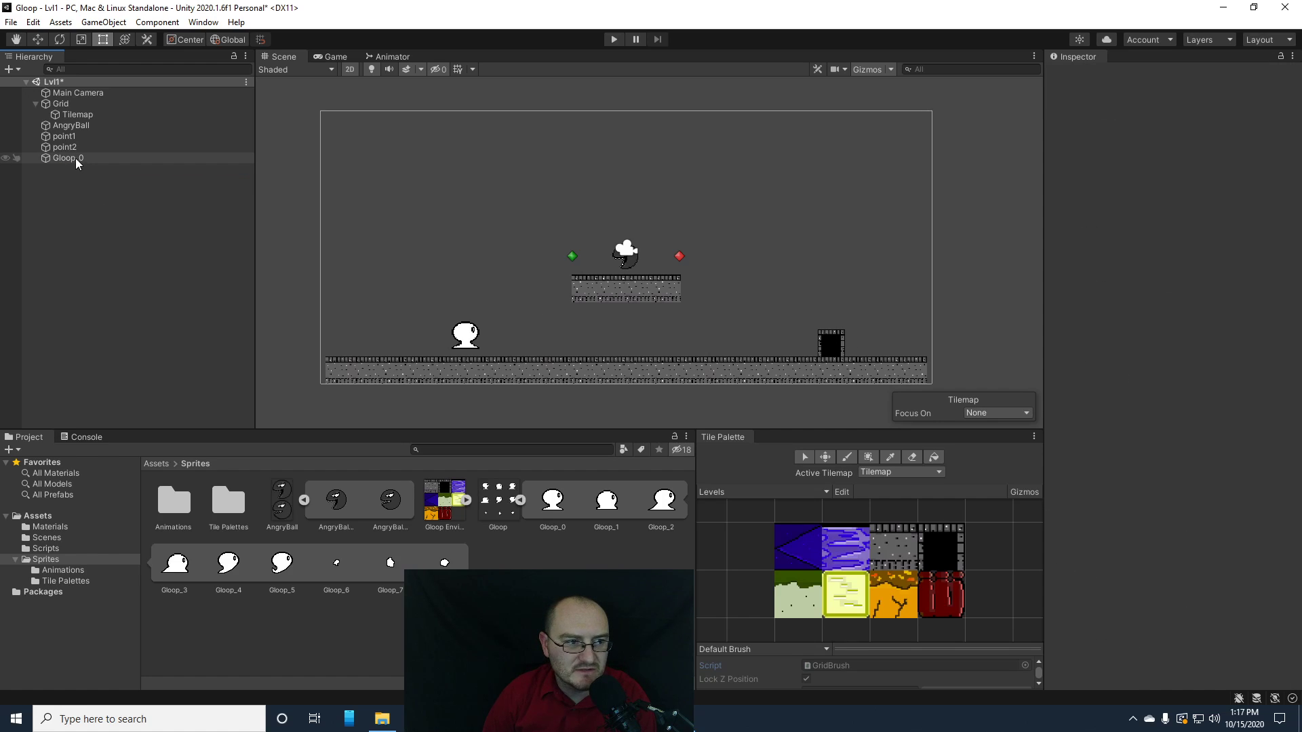
- Rename the Gloop_0 object in the Lvl1 scene as Player
right_click(75, 157)
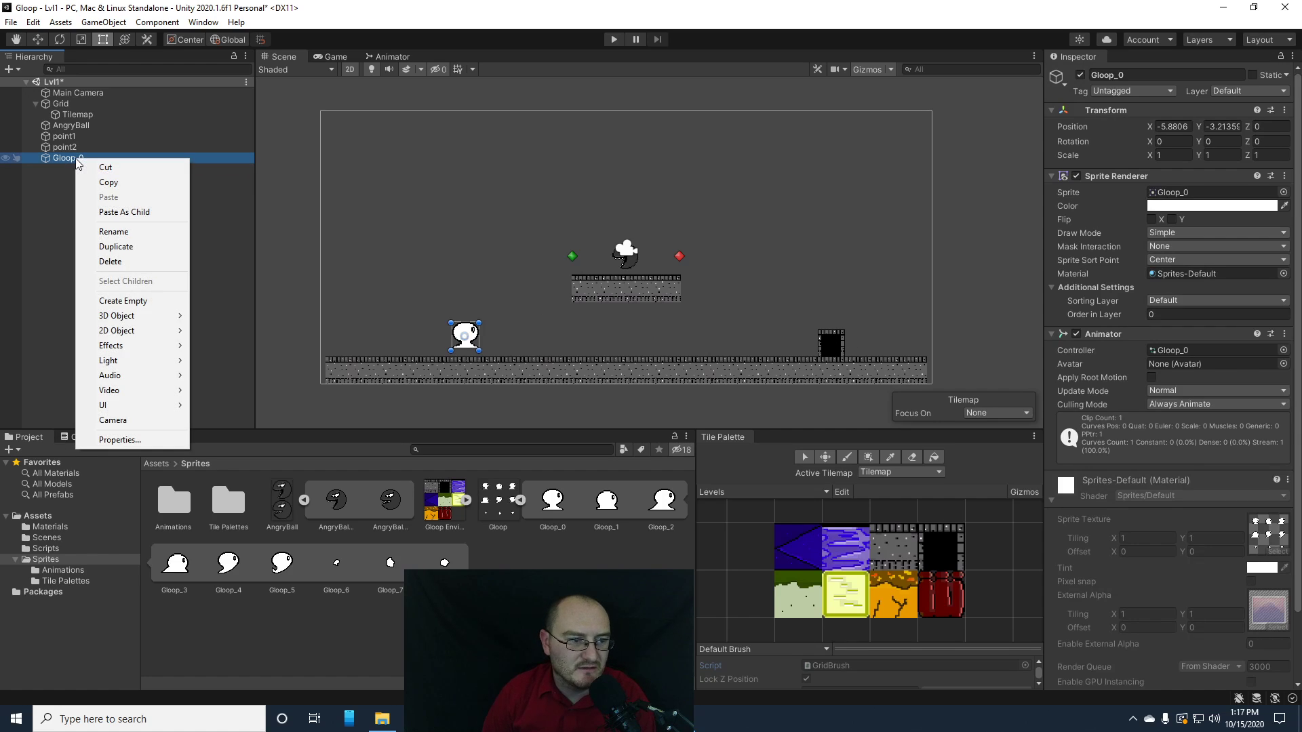
left_click(114, 231)
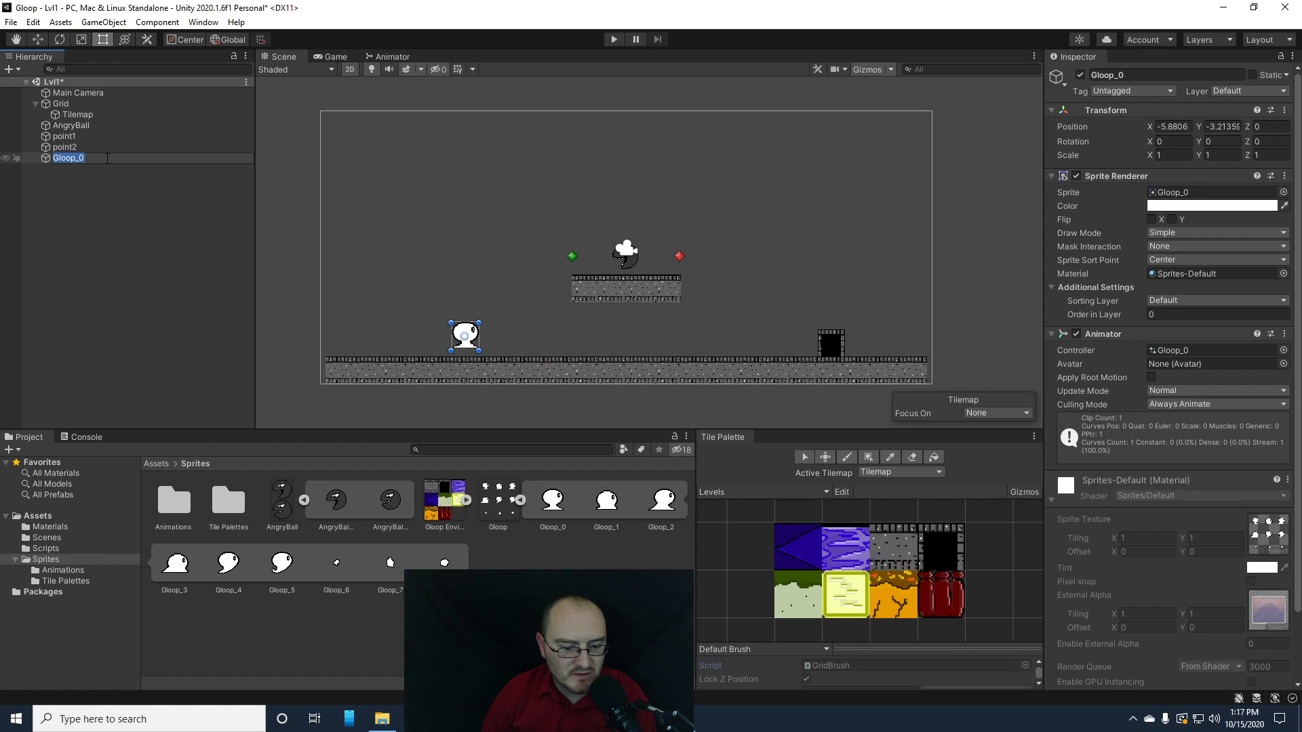
key("BackSpace")
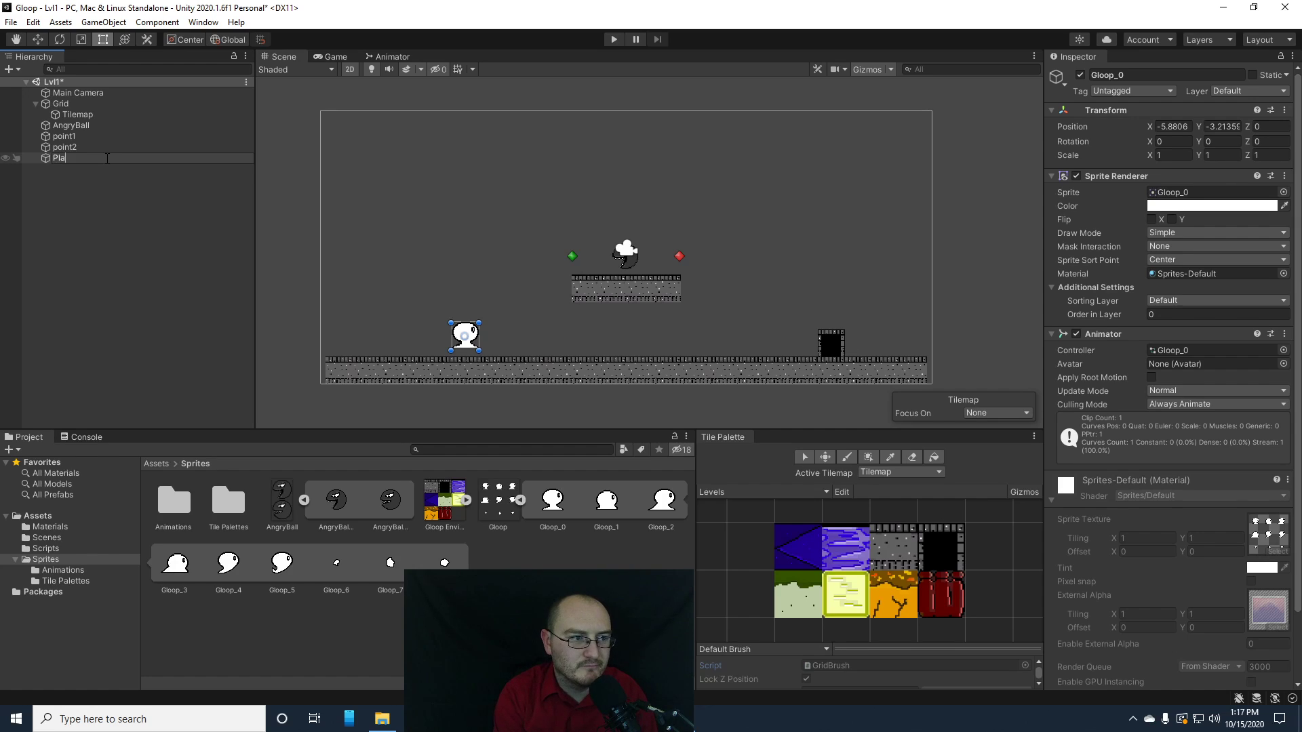
key("Return")
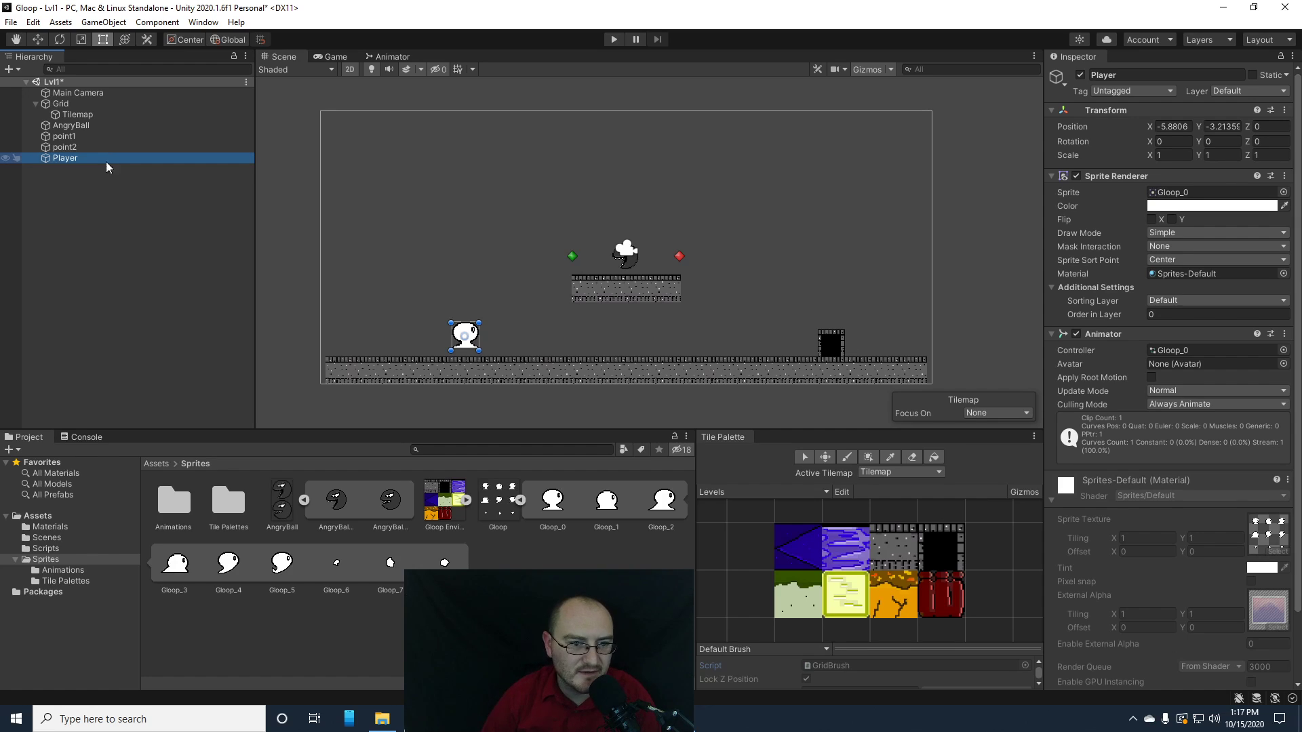
left_click(83, 215)
- Delete the Gloop_2 and Gloop_4 animator controllers from the Animations folder
double_click(184, 519)
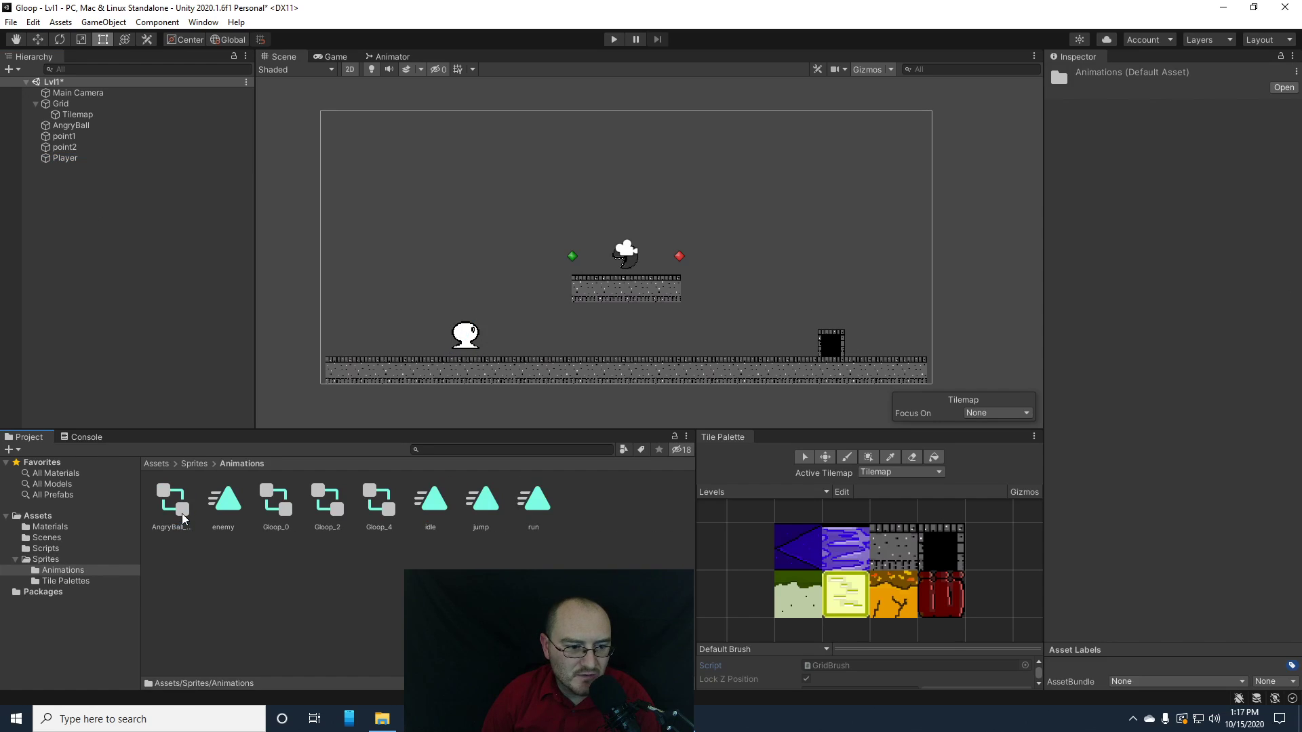
left_click(328, 506)
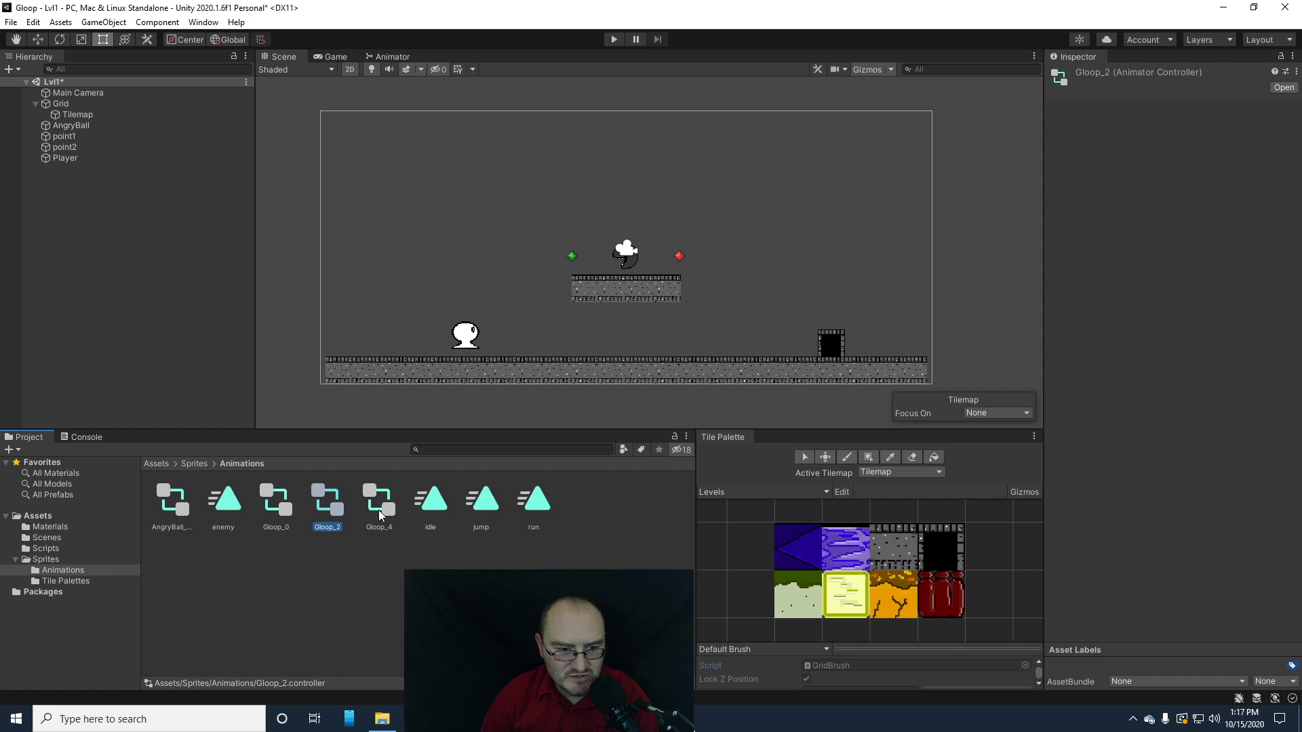
left_click(379, 510, "ctrl")
right_click(378, 510)
left_click(413, 199)
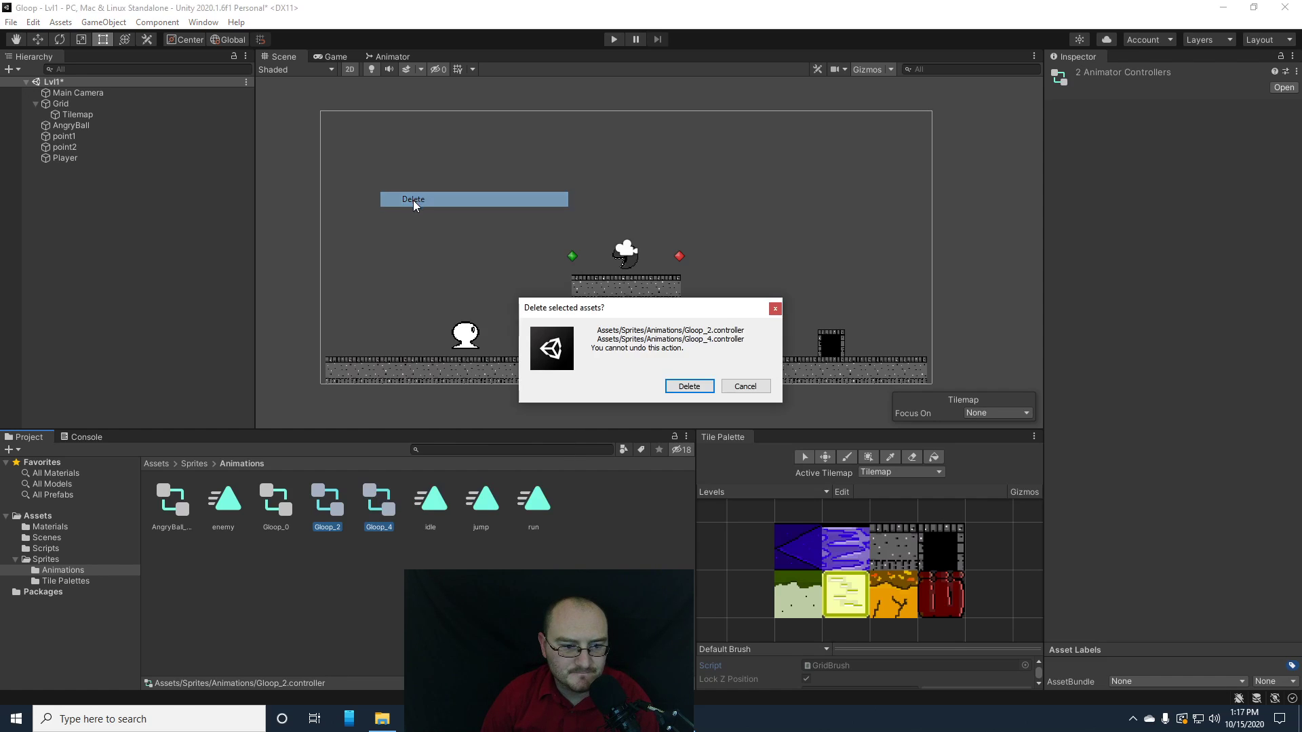
left_click(688, 386)
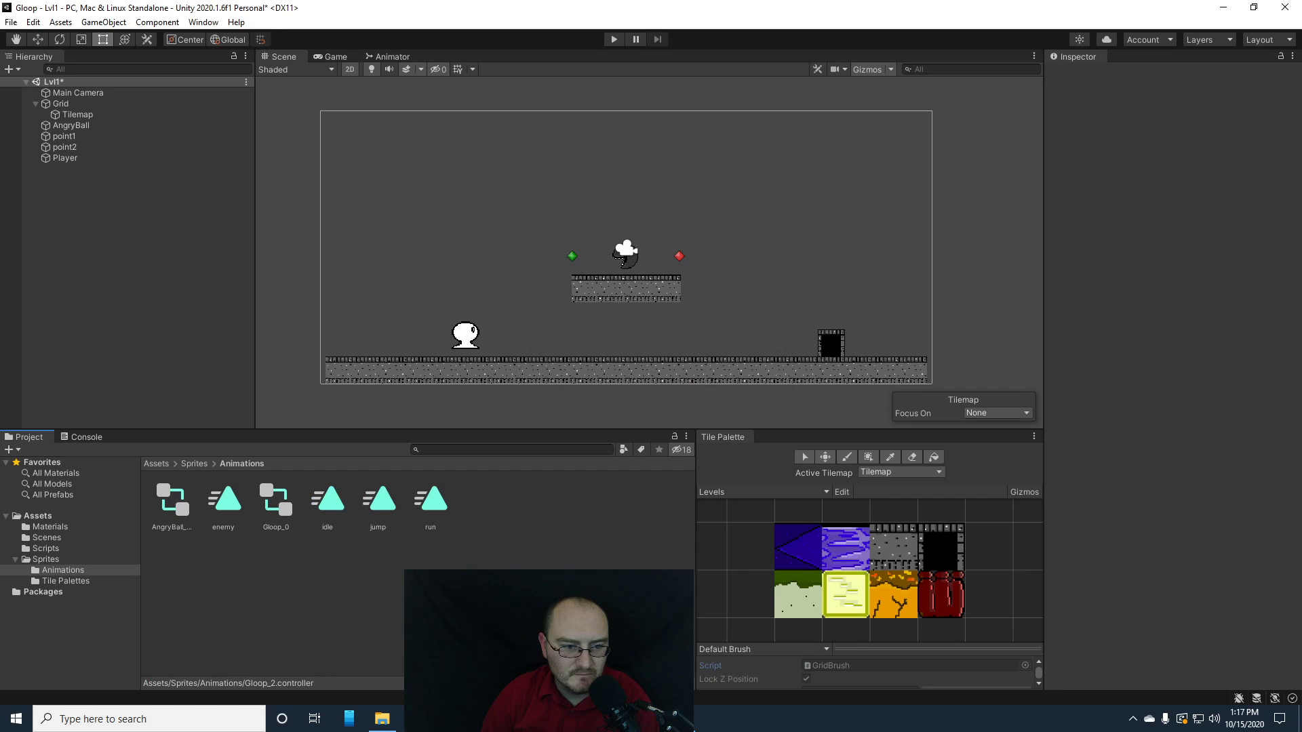
- Add the jump and run animations as states in the Gloop_0 controller, spacing them apart from idle, and widen the graph area
double_click(279, 512)
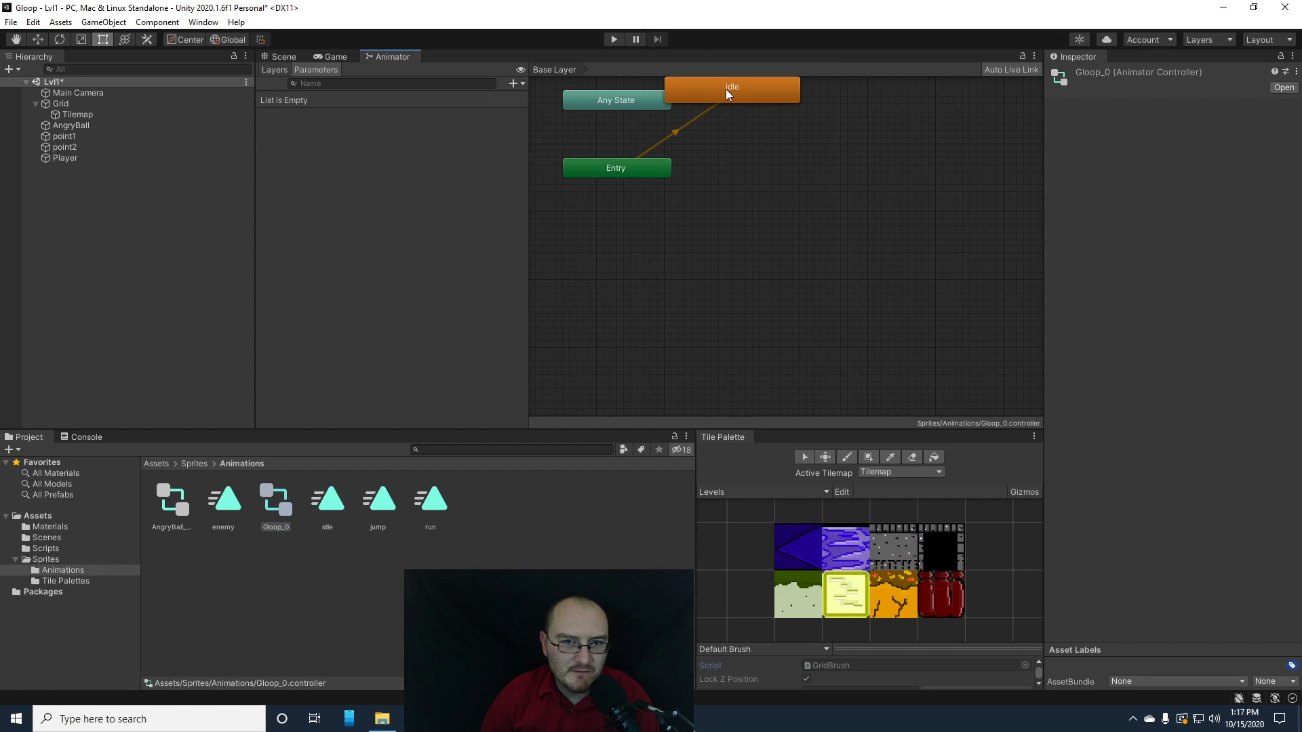
left_click_drag(726, 88, 640, 282)
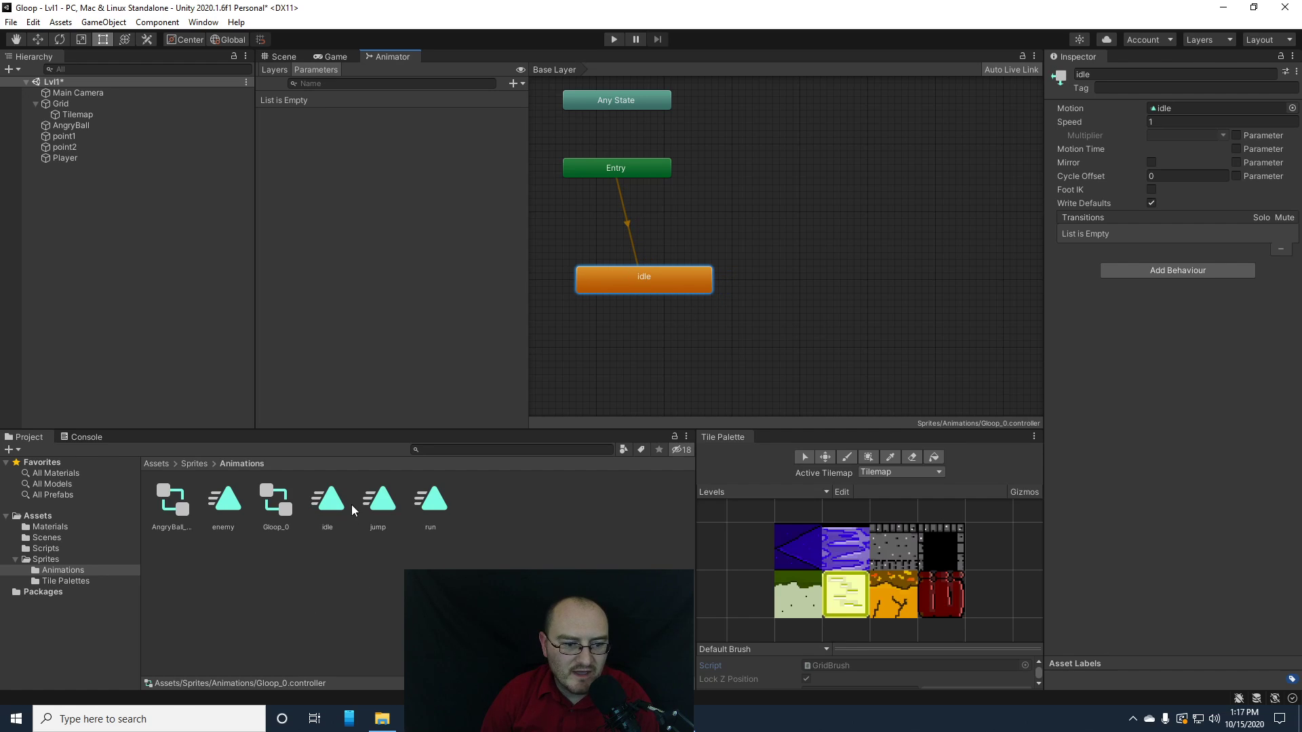
left_click_drag(385, 504, 826, 222)
left_click_drag(429, 502, 881, 332)
left_click_drag(895, 229, 836, 204)
left_click_drag(923, 339, 815, 352)
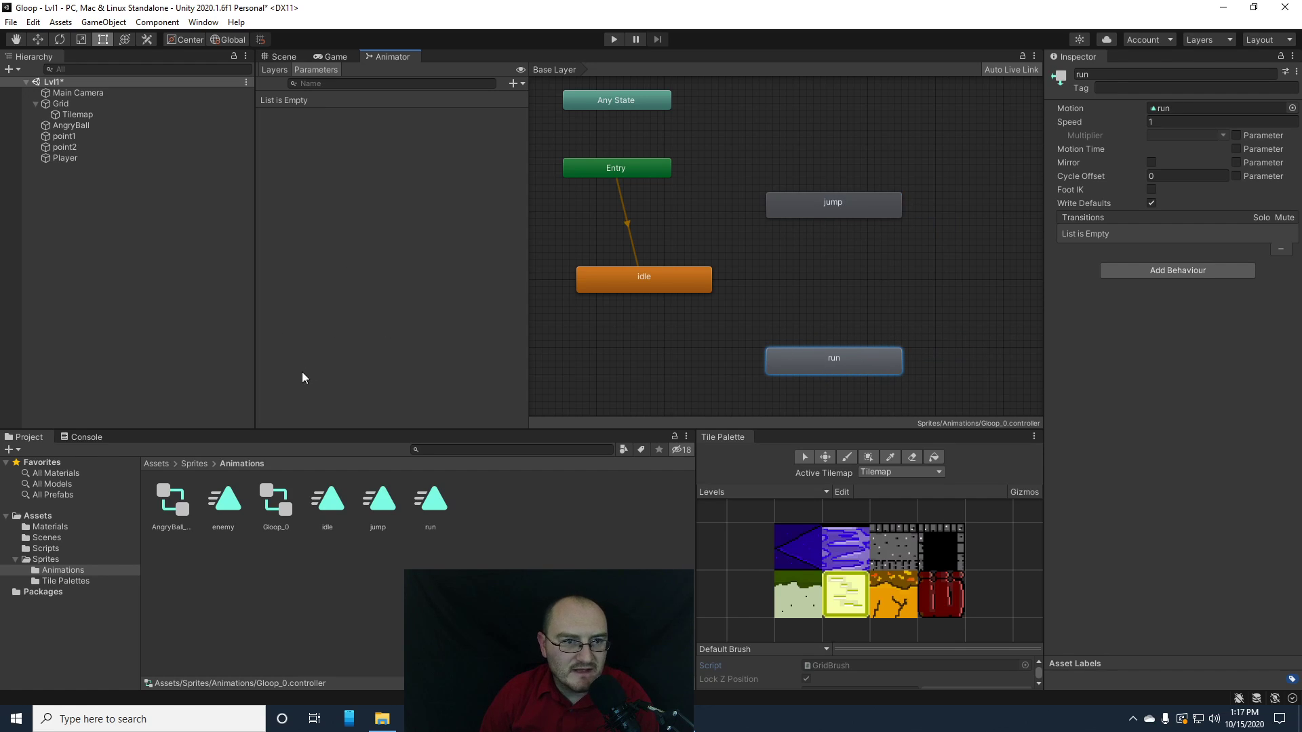
left_click_drag(254, 292, 175, 293)
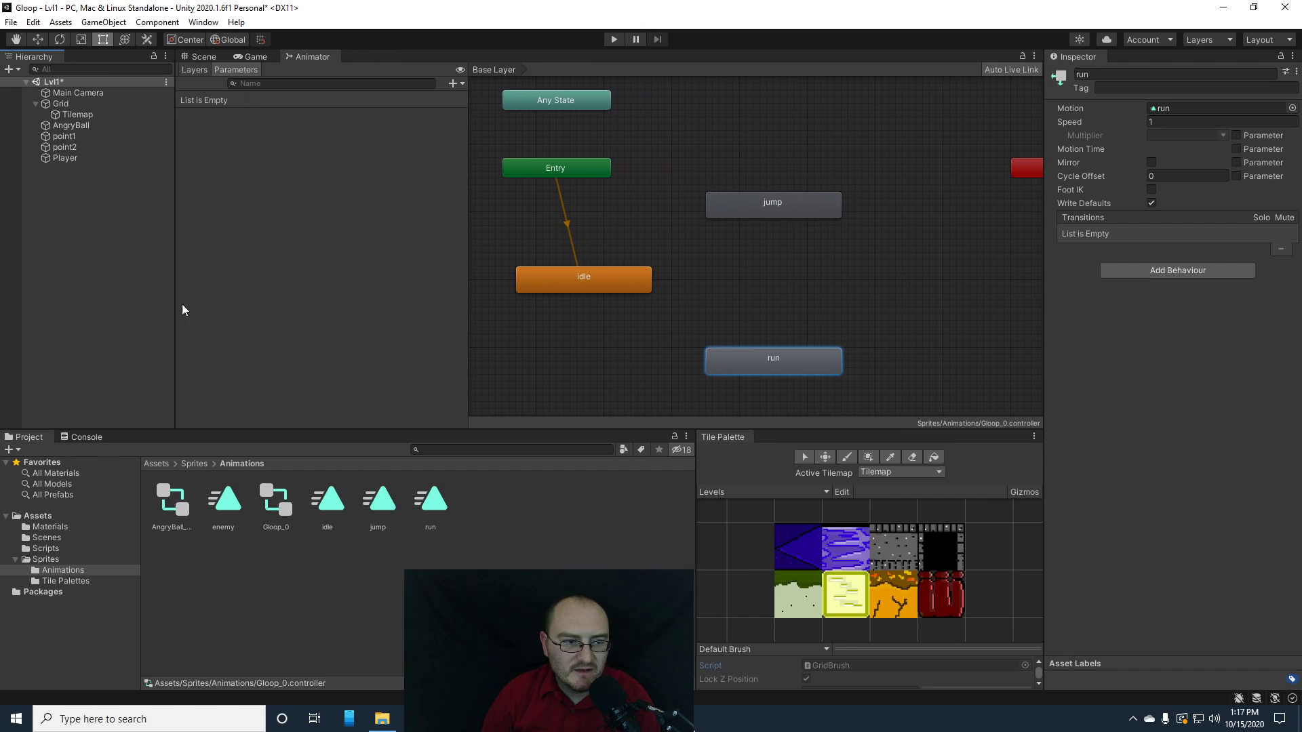
- Check the animator parameter names in the PlayerController script and add a Bool parameter named isRunning to the Gloop_0 controller
left_click(40, 548)
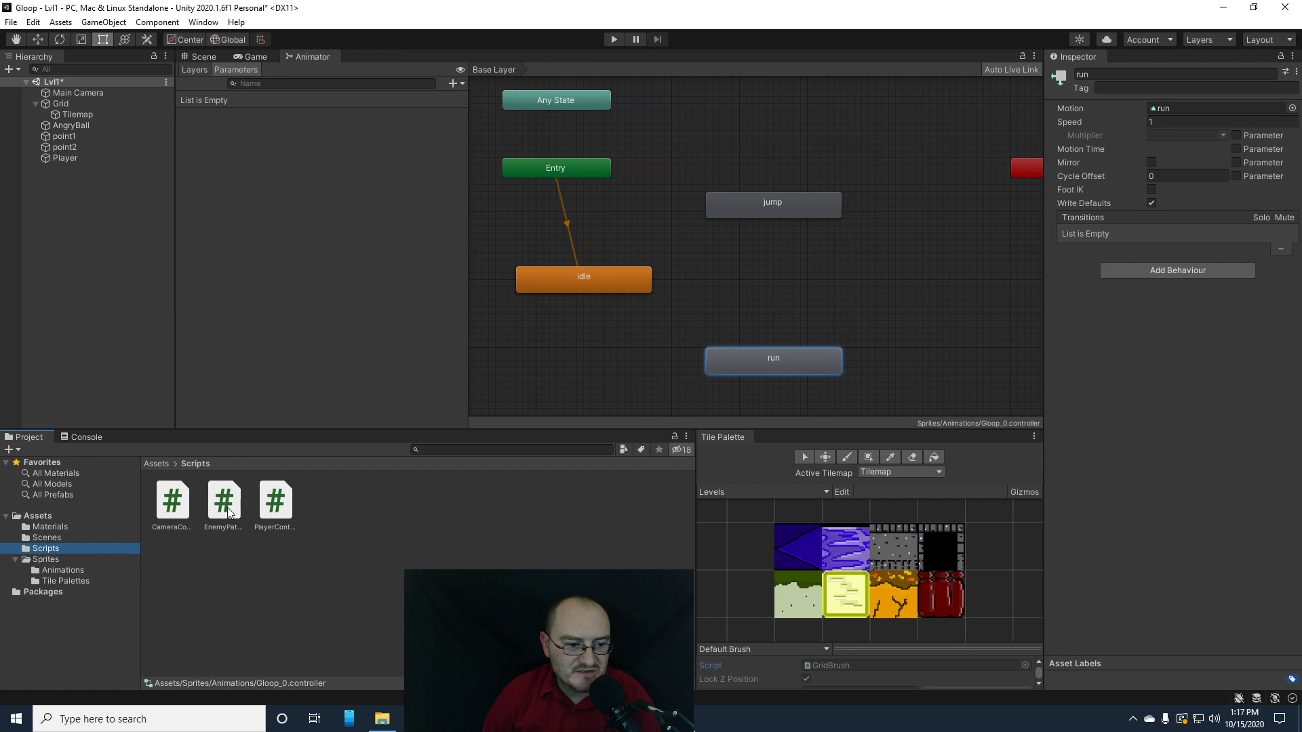
left_click(273, 502)
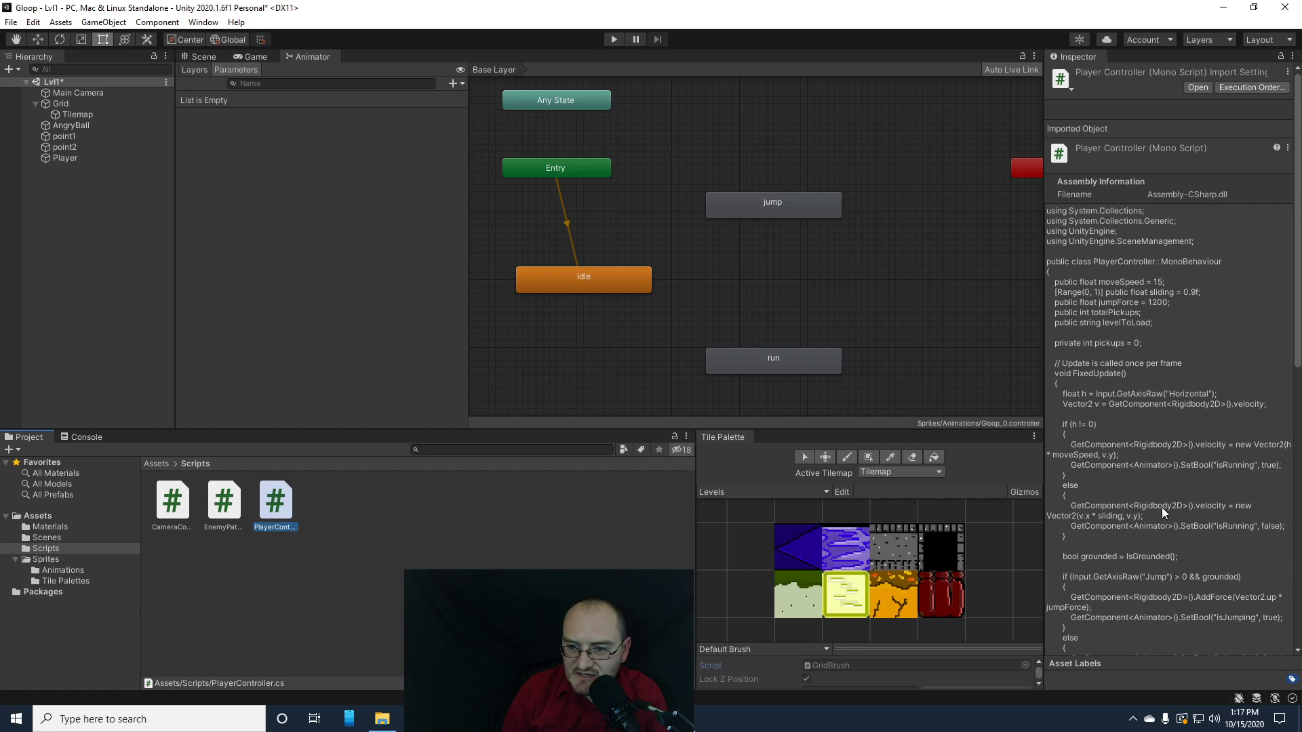
scroll(1162, 512, "down", 6)
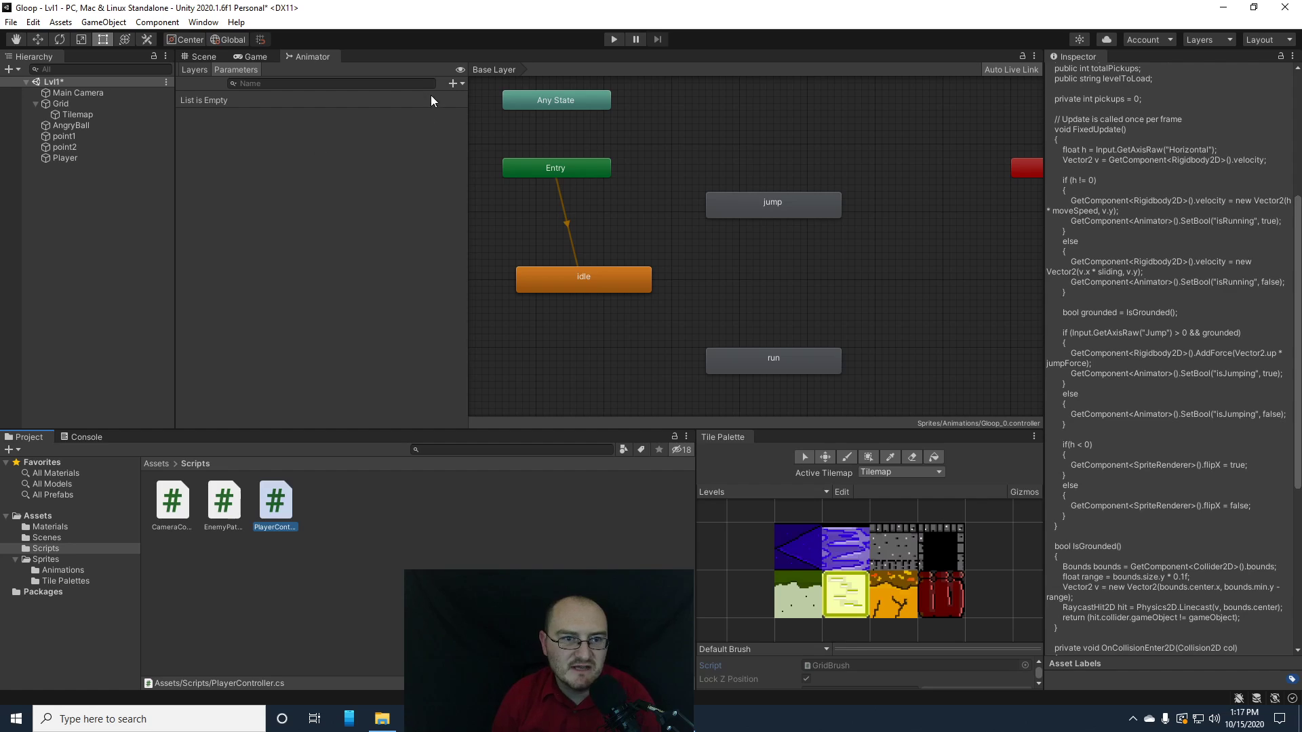
left_click(452, 84)
left_click(474, 129)
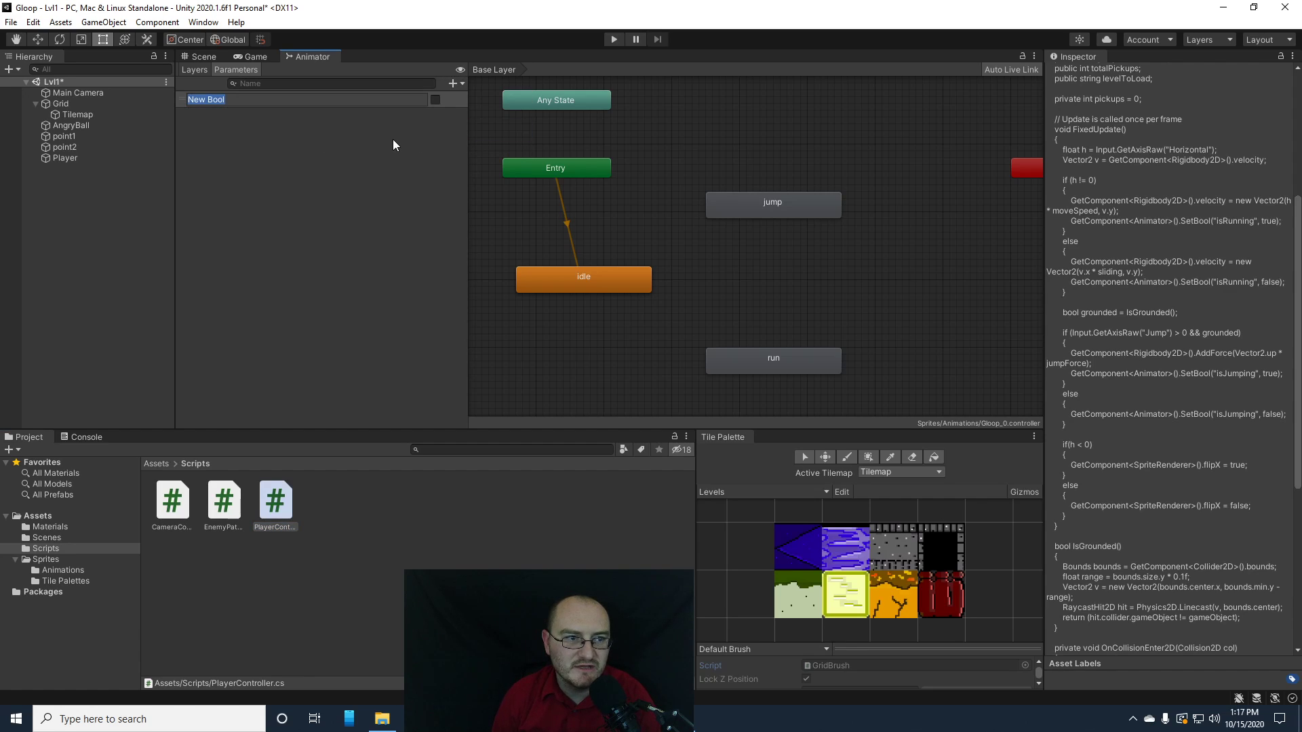
type("isR")
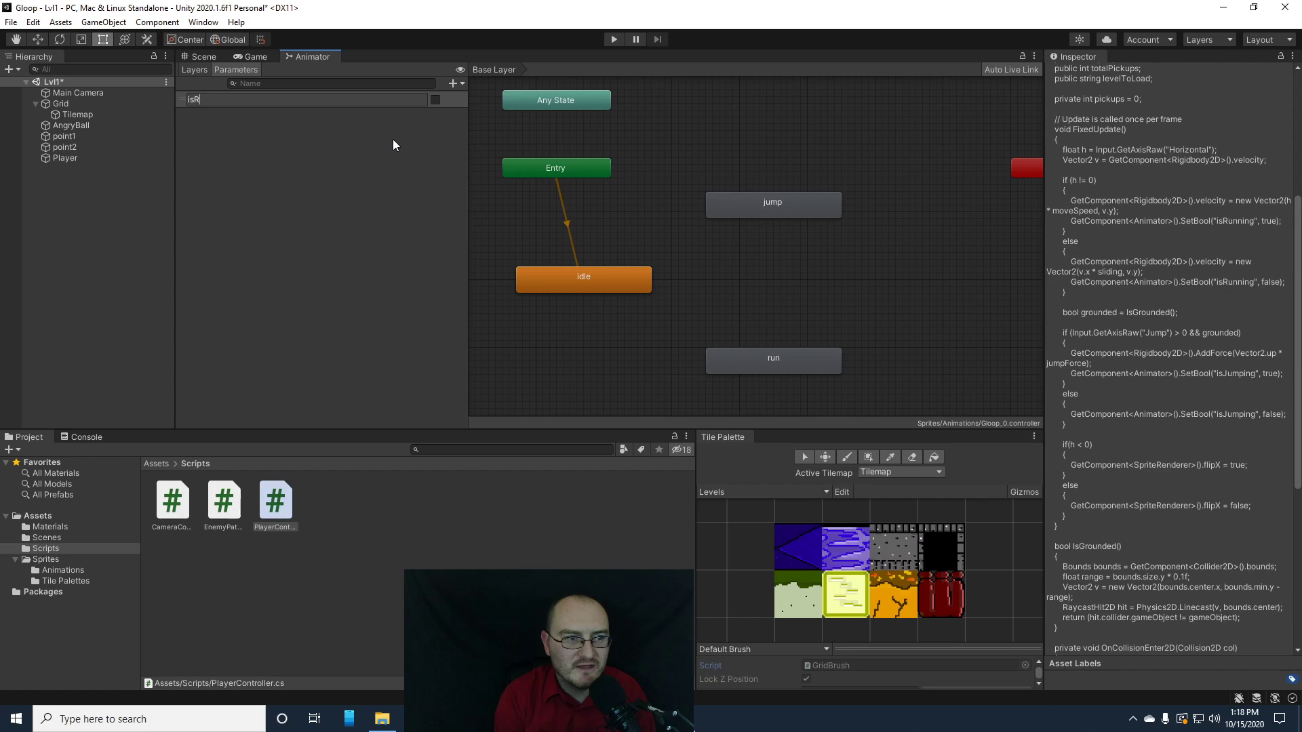
type("unning")
key("Return")
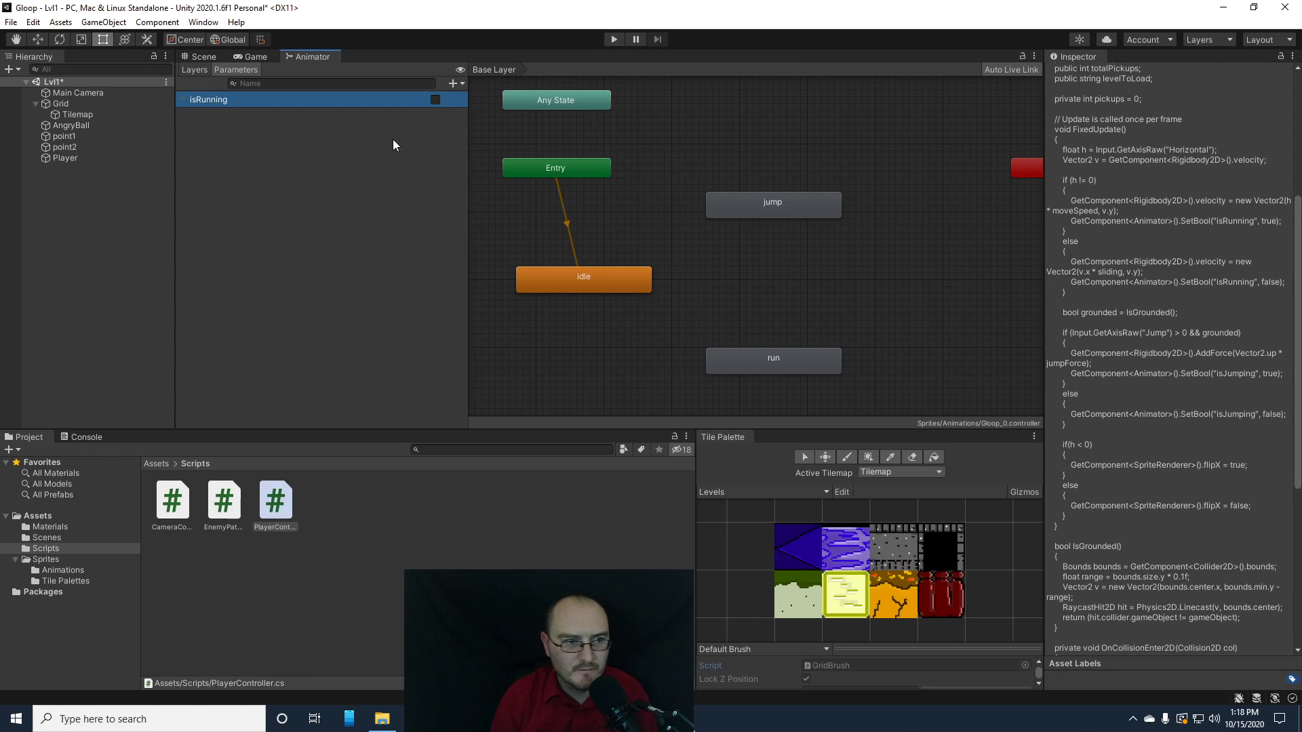
- Add a second Bool parameter named isJumping to the Gloop_0 controller
left_click(453, 83)
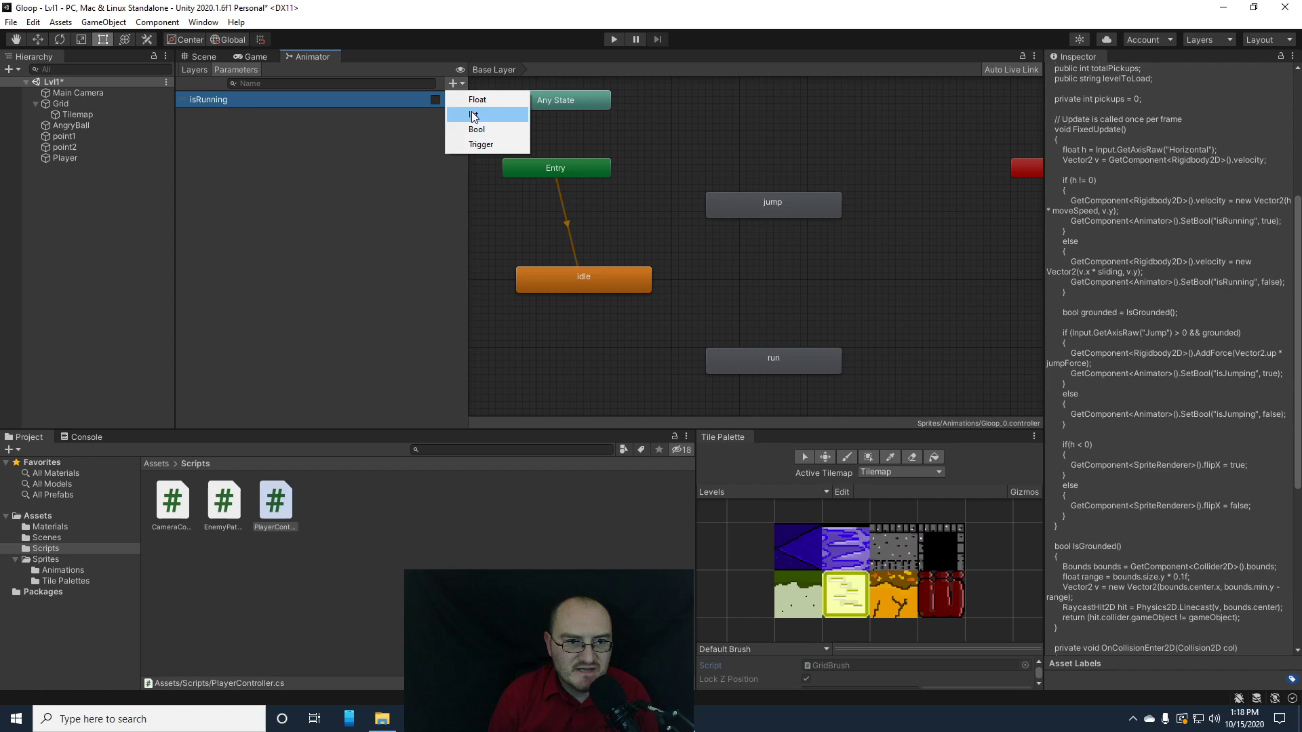
left_click(480, 135)
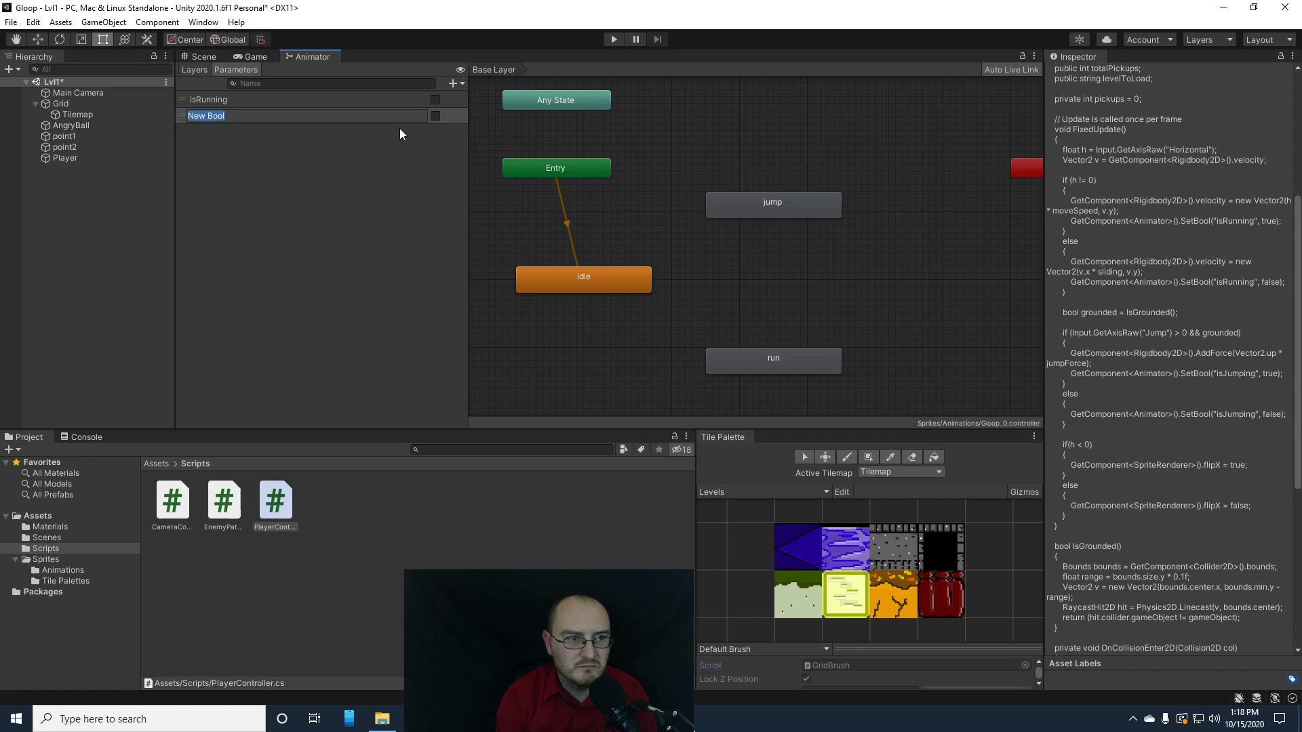
type("isJumping")
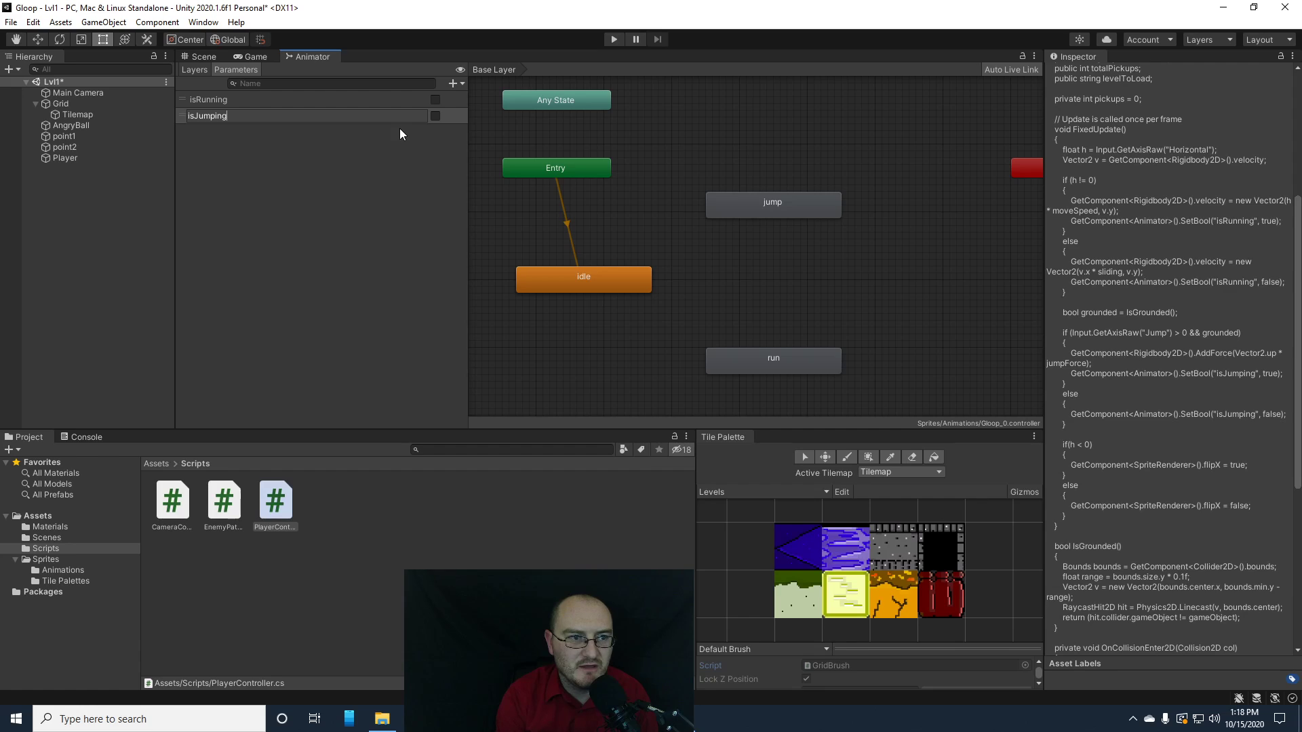
key("Return")
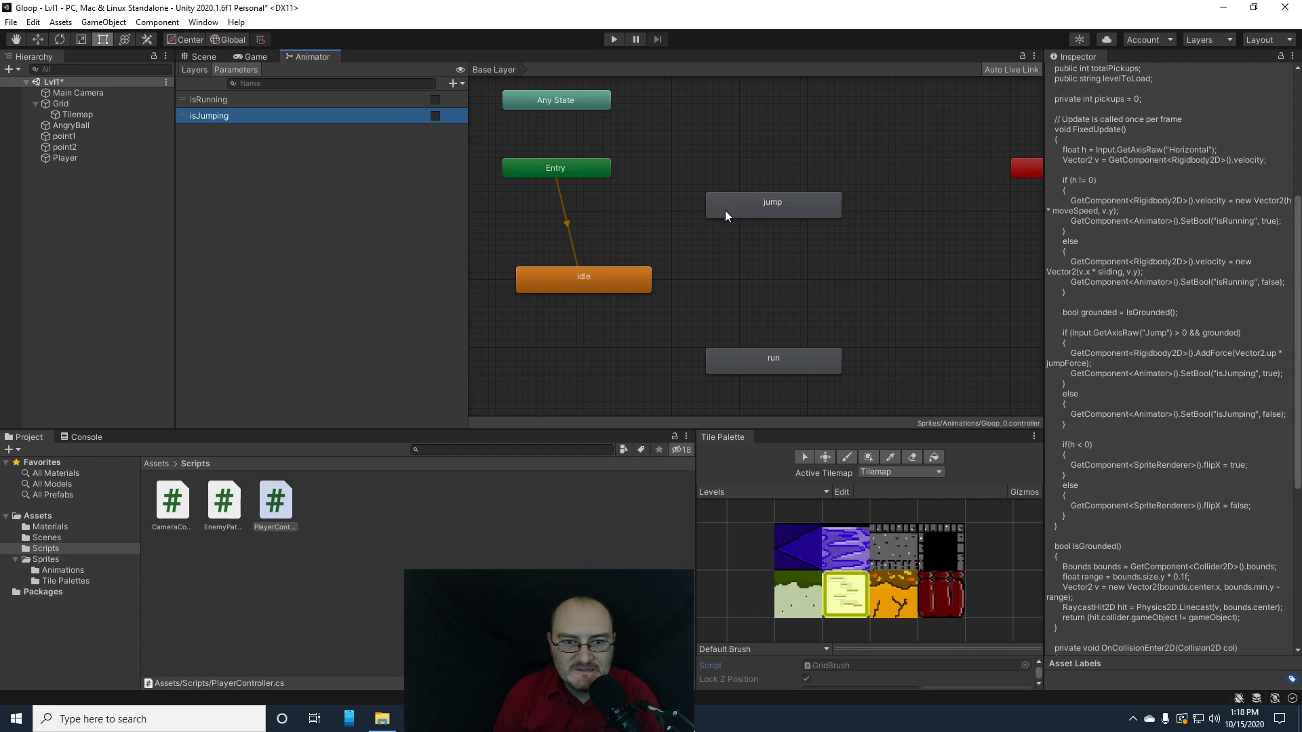
- Create a transition from the idle state to the jump state
left_click(596, 285)
right_click(598, 285)
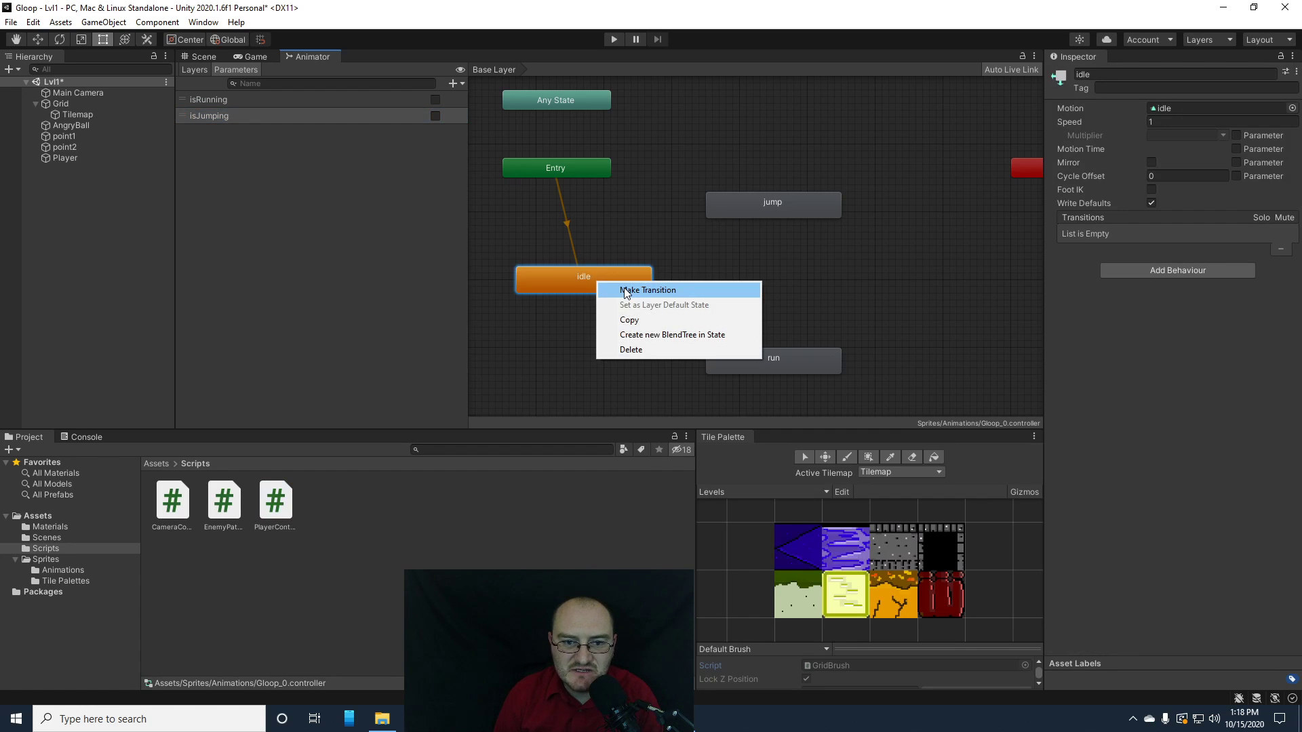
left_click(625, 292)
left_click(758, 204)
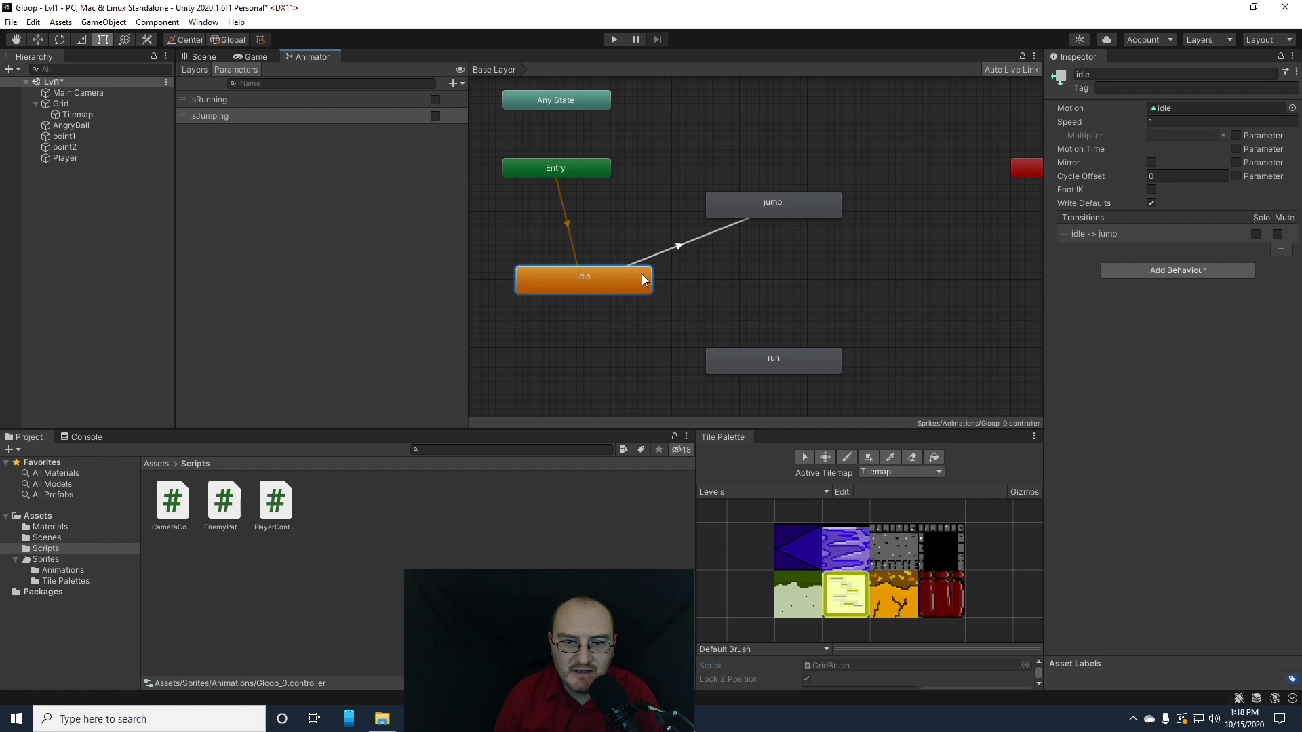
- Turn off exit time for the idle-to-jump transition and add the condition isJumping true
left_click(683, 246)
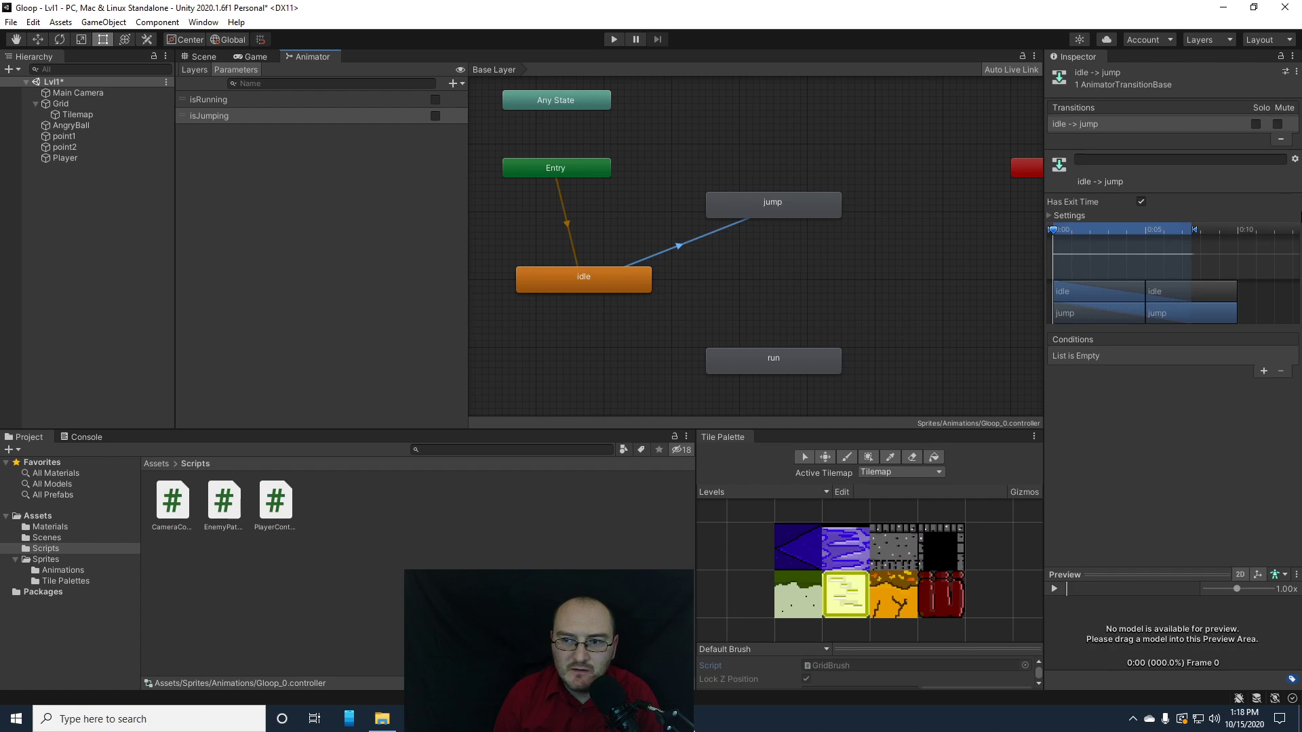
left_click(1141, 201)
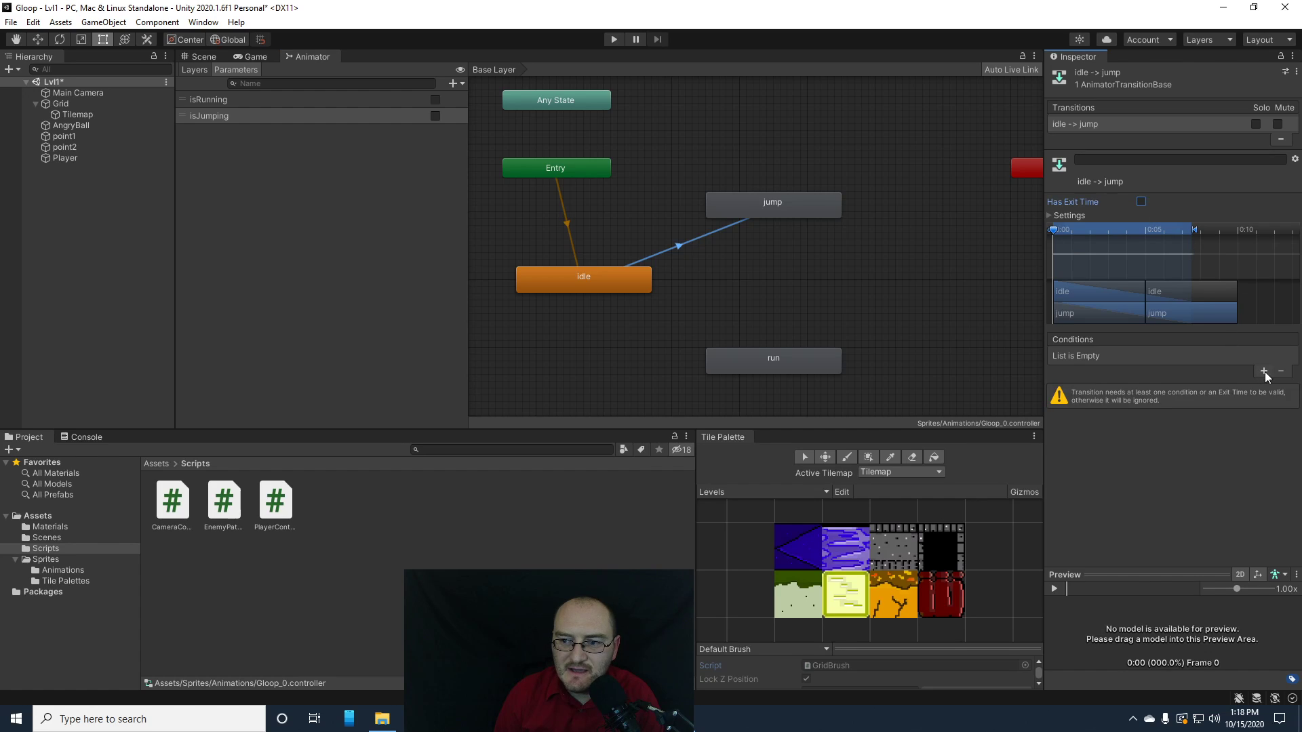
left_click(1264, 372)
left_click(1099, 356)
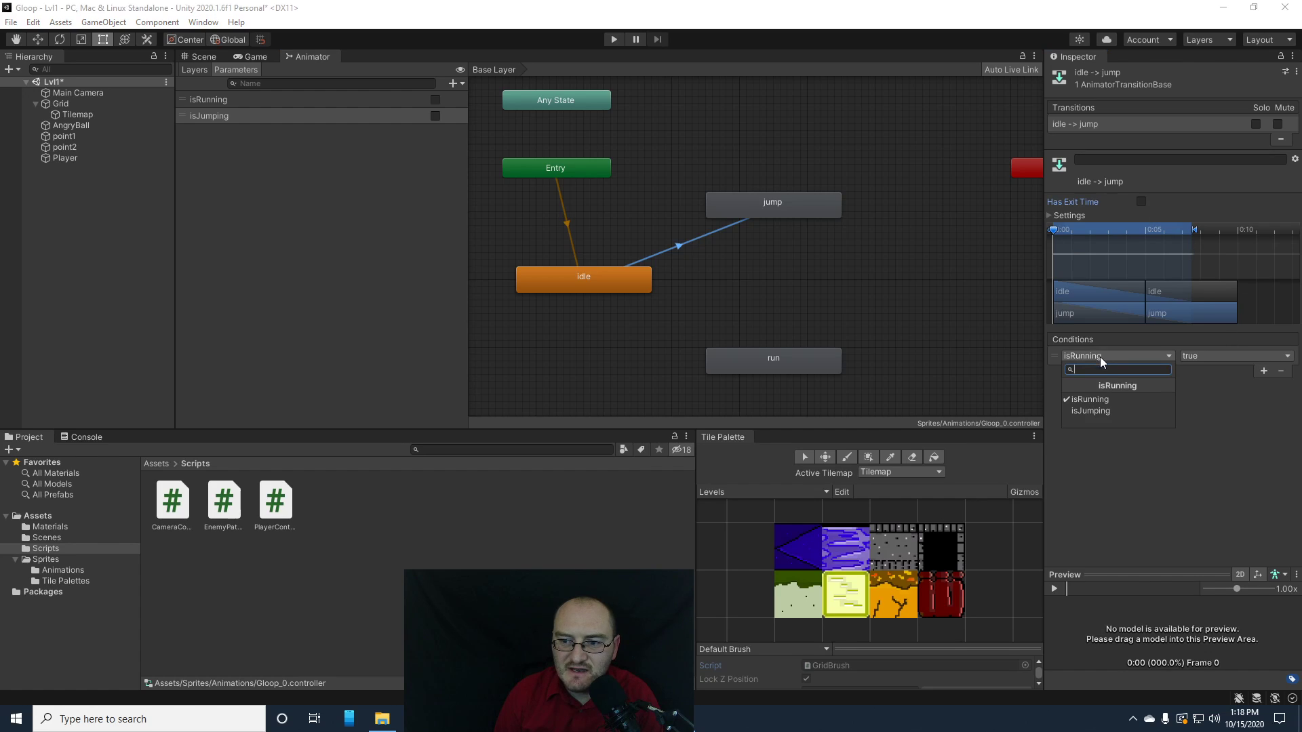
left_click(1099, 410)
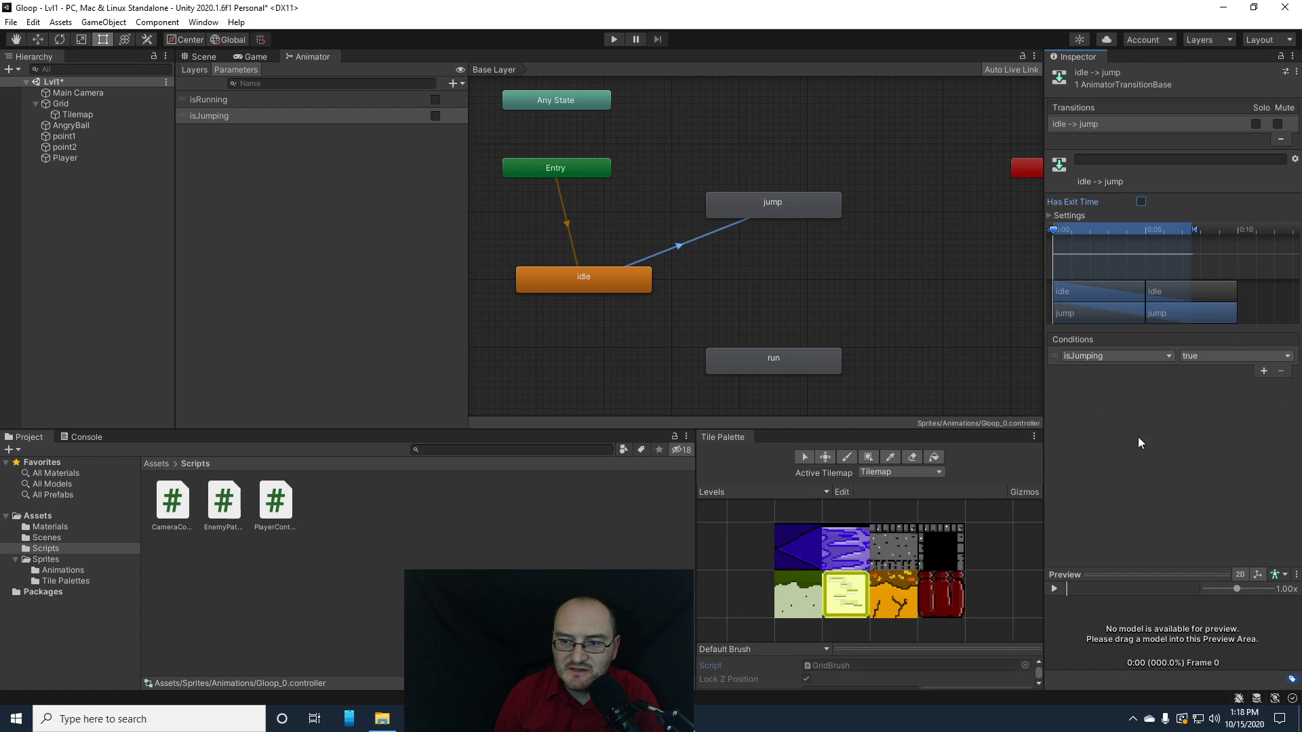
- Create a return transition from the jump state to the idle state
left_click(737, 204)
right_click(739, 201)
left_click(756, 209)
left_click(561, 278)
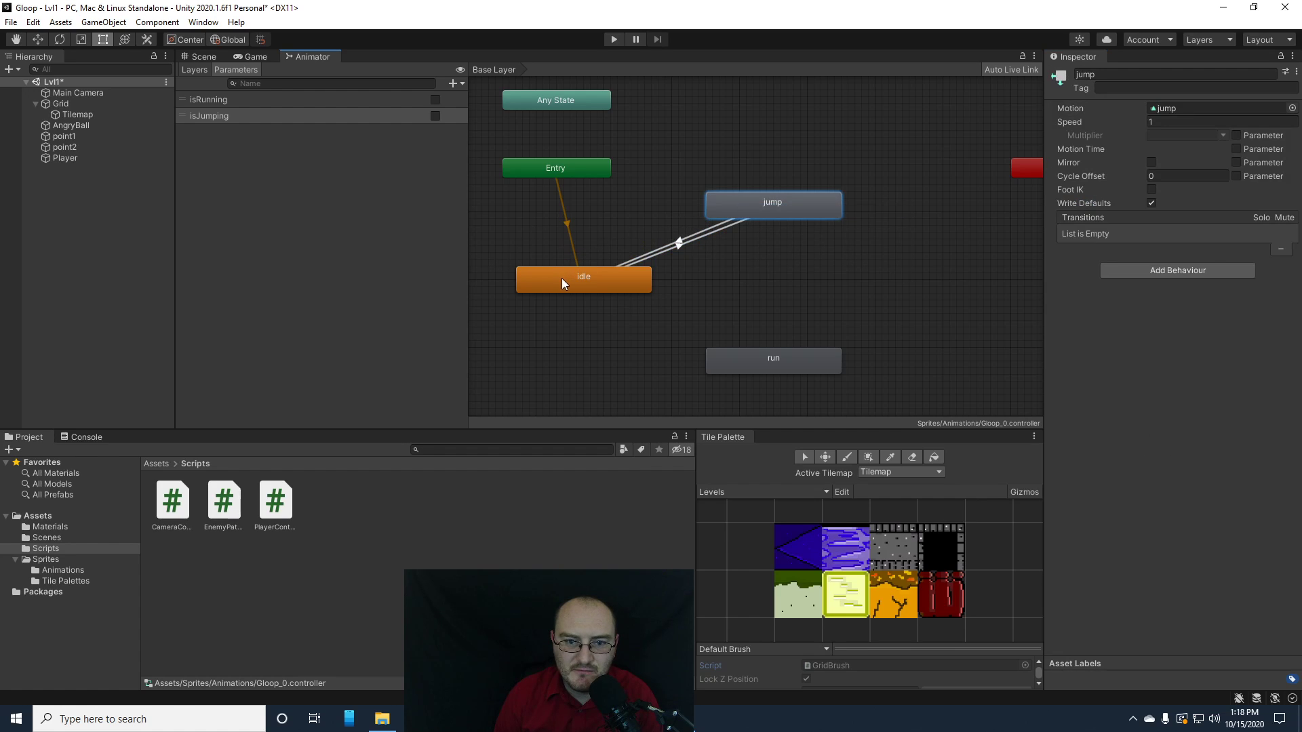
left_click(562, 278)
- Turn off exit time for the jump-to-idle transition and add the condition isJumping false
left_click(677, 241)
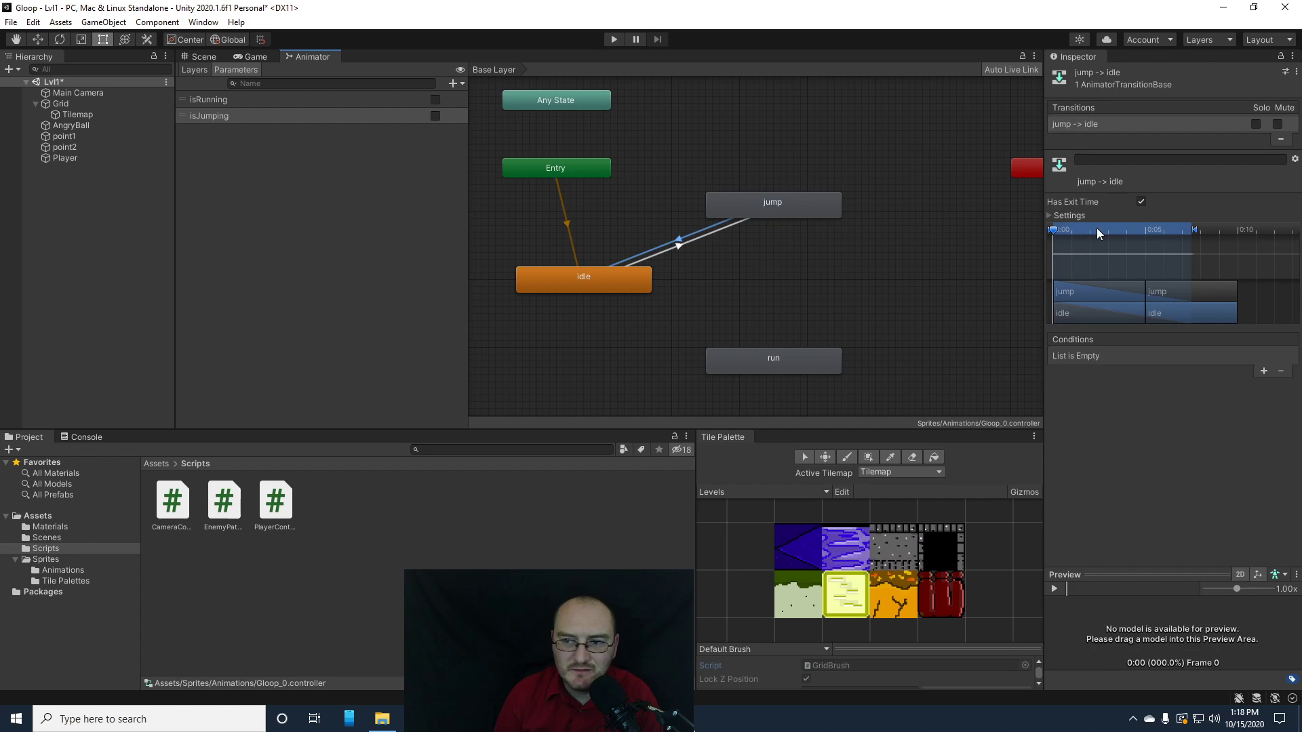
left_click(1141, 201)
left_click(1264, 372)
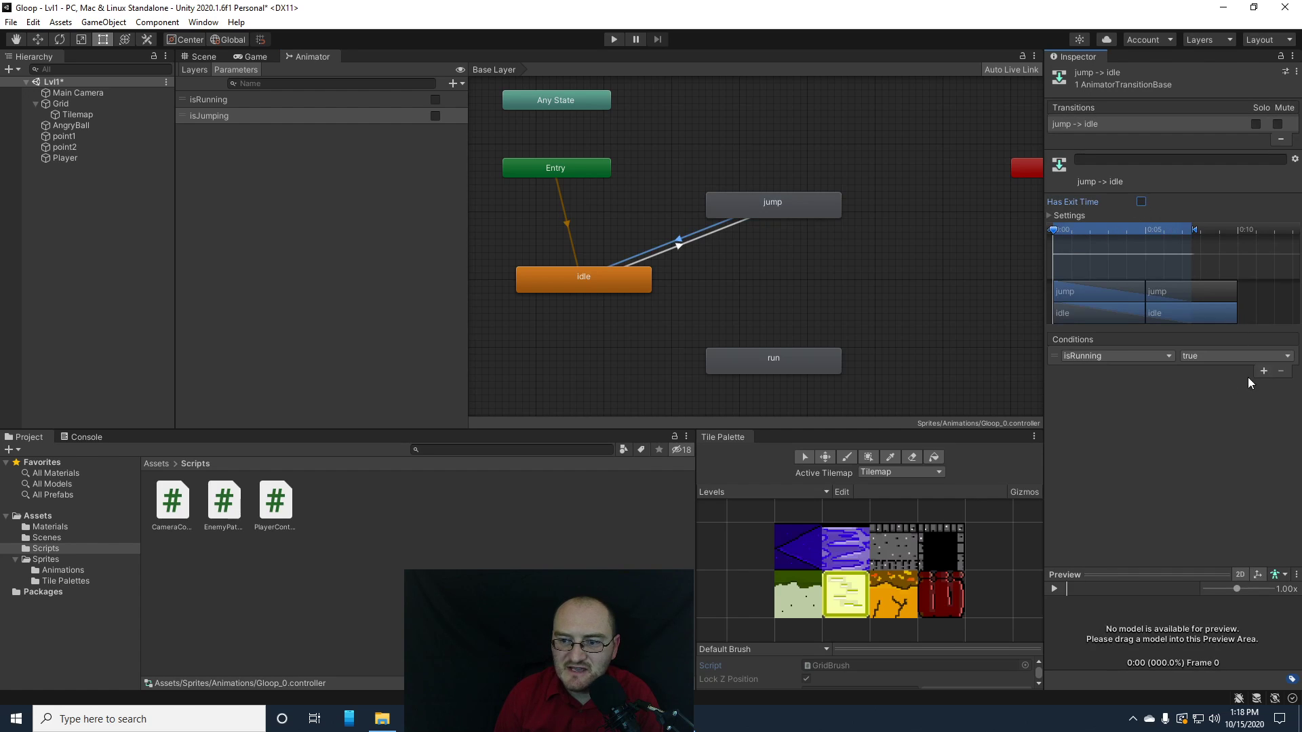
left_click(1129, 354)
left_click(1091, 416)
left_click(1204, 356)
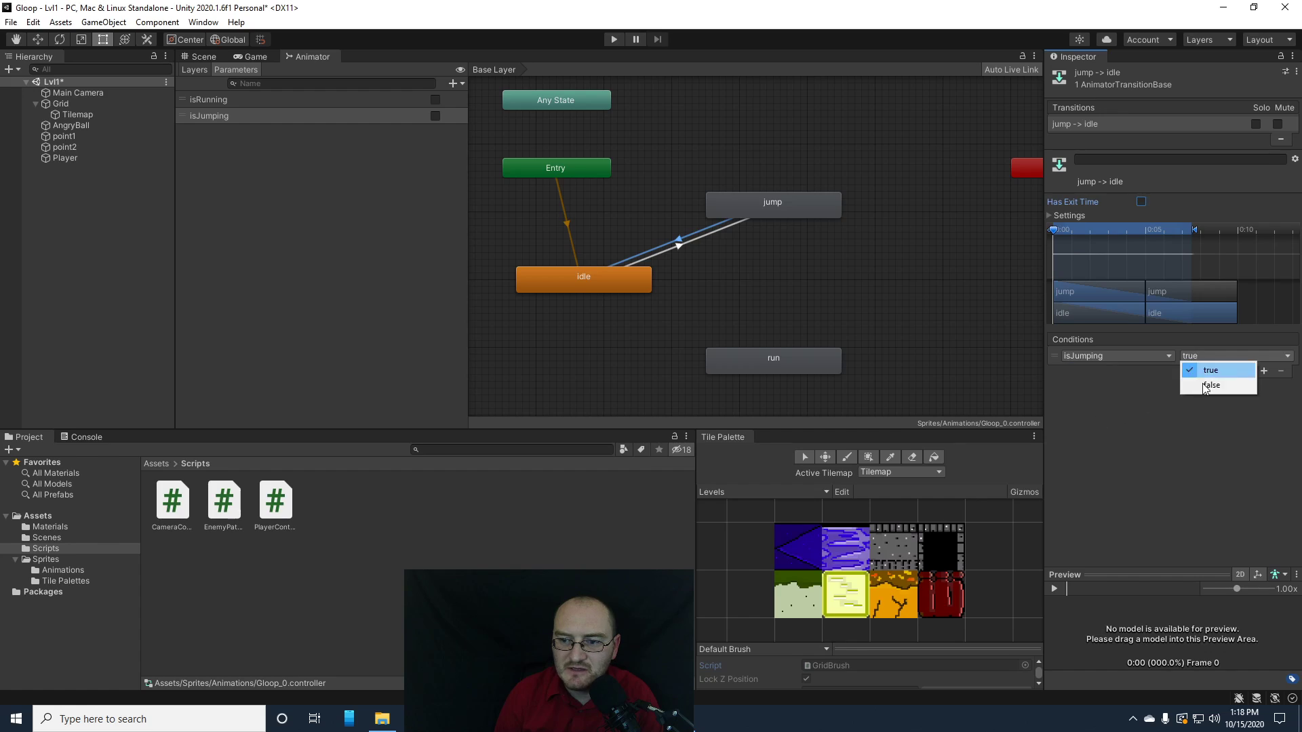
left_click(1211, 385)
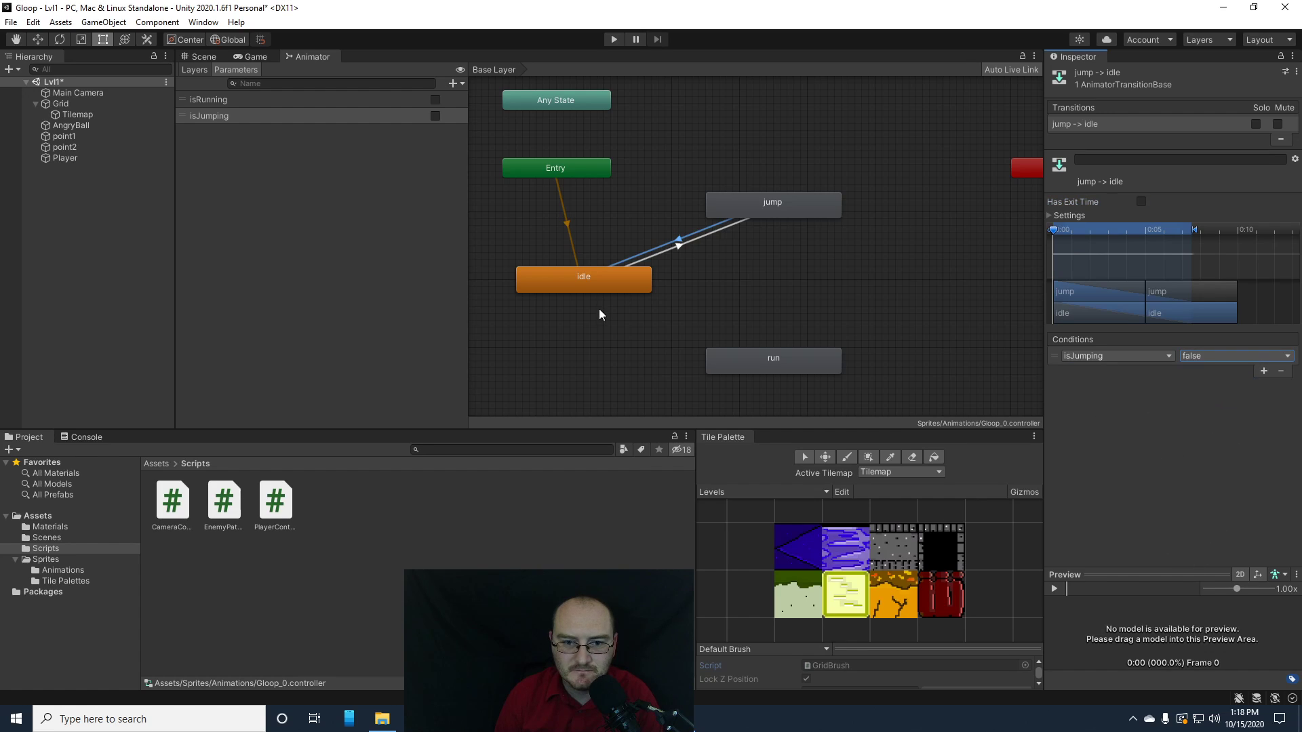
- Create a transition from the idle state to the run state and open its settings
left_click(638, 286)
right_click(609, 281)
left_click(640, 288)
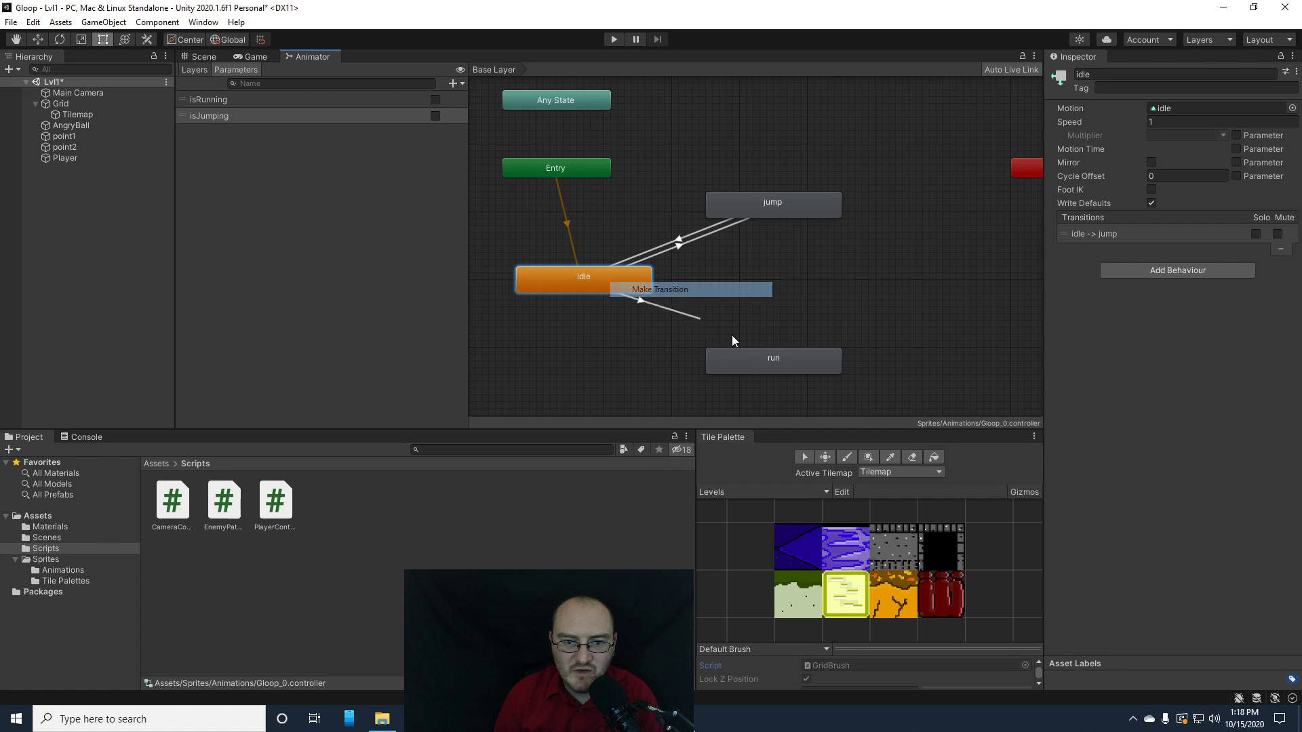
left_click(765, 357)
left_click(678, 324)
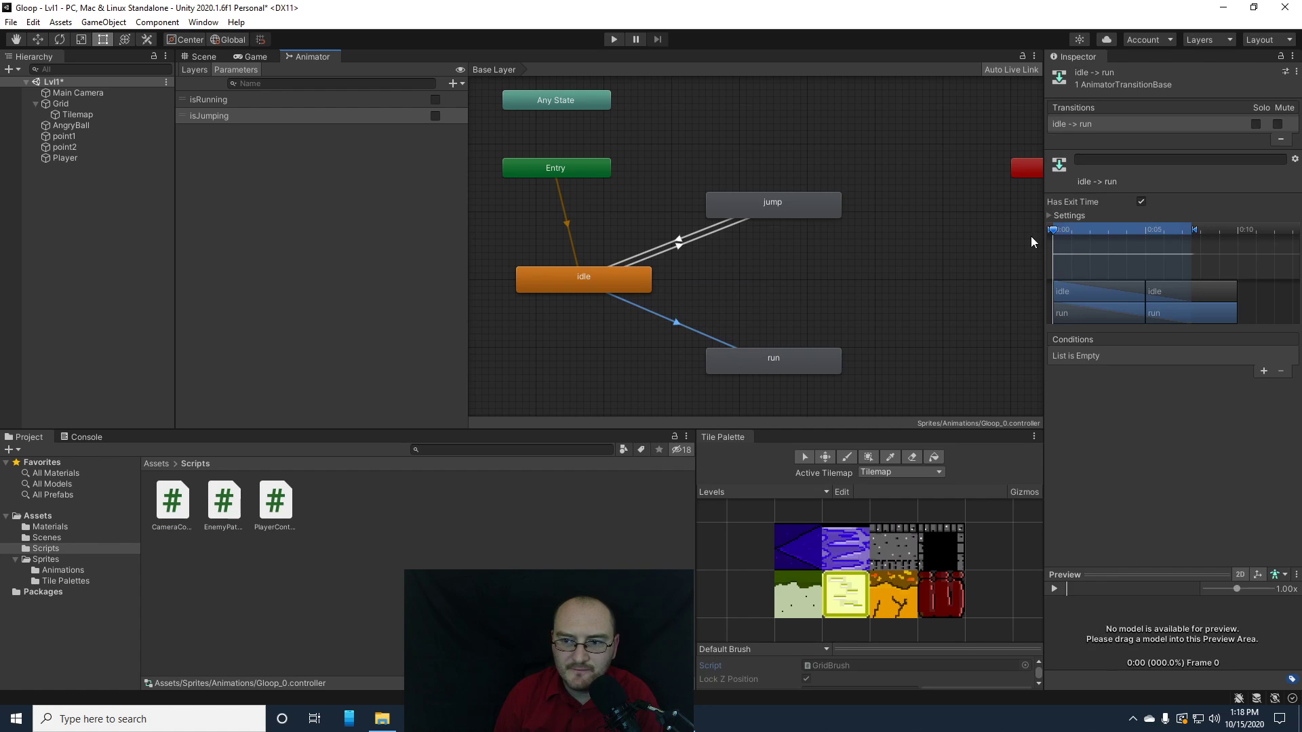
- Turn off exit time for the idle-to-run transition and add the condition isRunning true
left_click(1142, 202)
left_click(1263, 371)
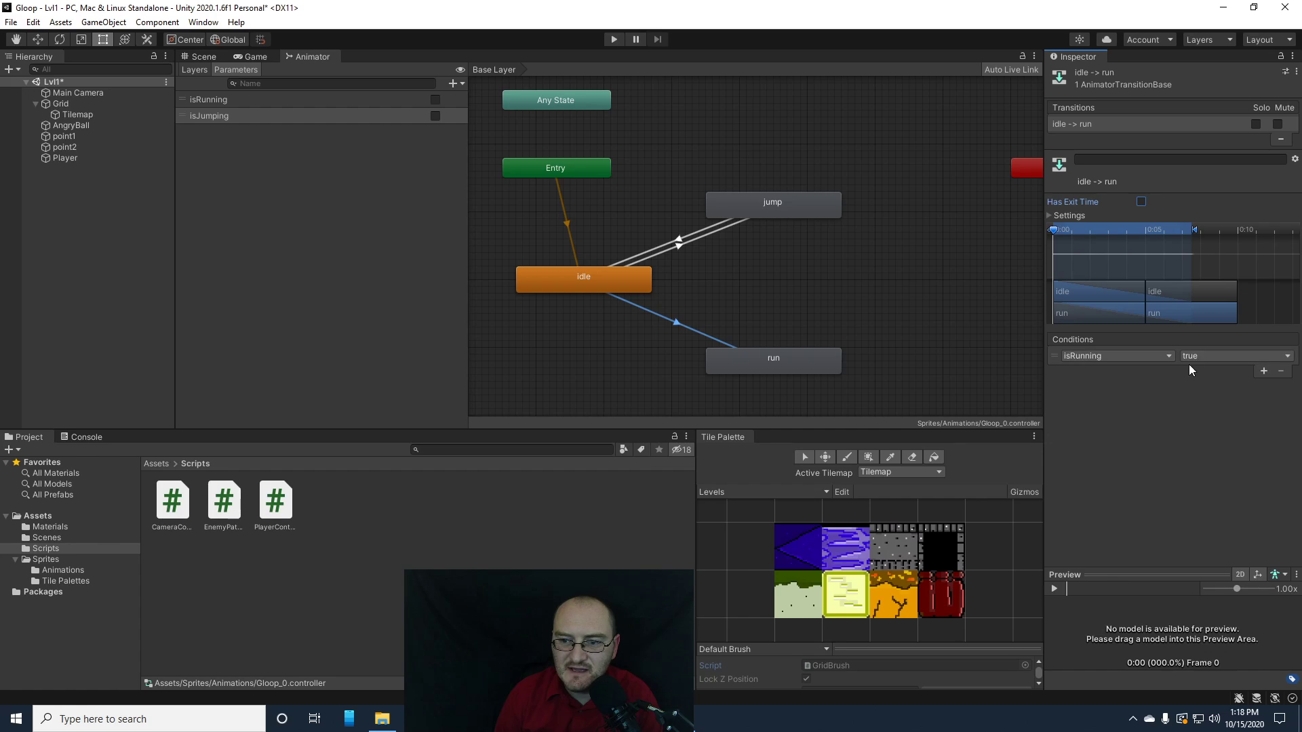
- Create a return transition from the run state to the idle state and open its settings
right_click(767, 355)
left_click(828, 366)
left_click(617, 288)
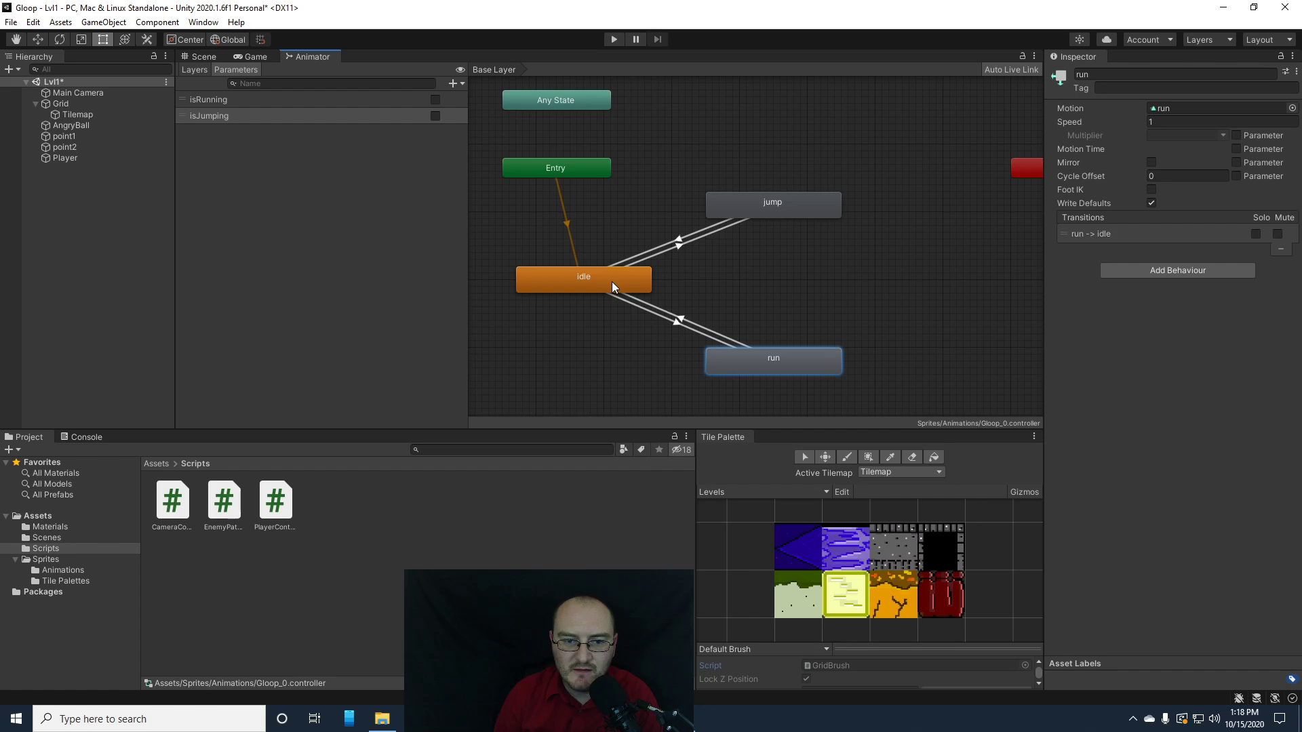
left_click(683, 318)
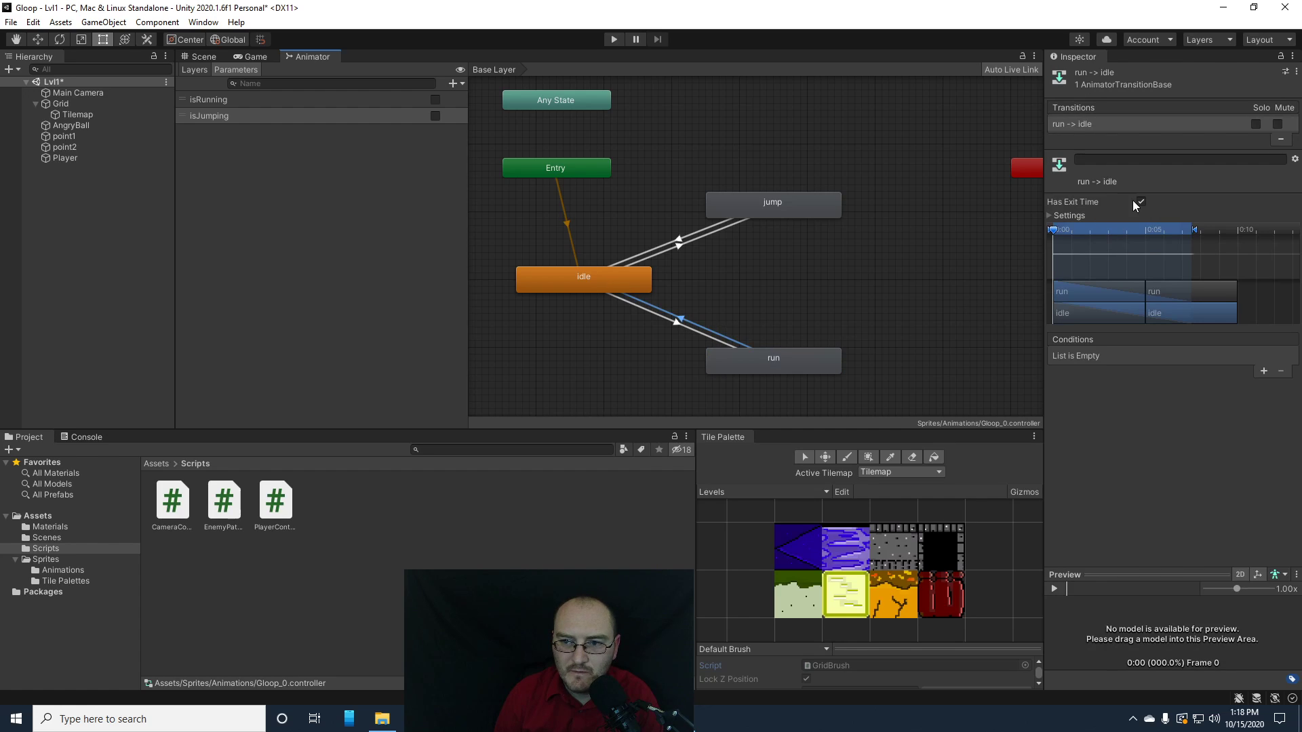
- Turn off exit time for the run-to-idle transition and add the condition isRunning false
left_click(1140, 201)
left_click(1264, 371)
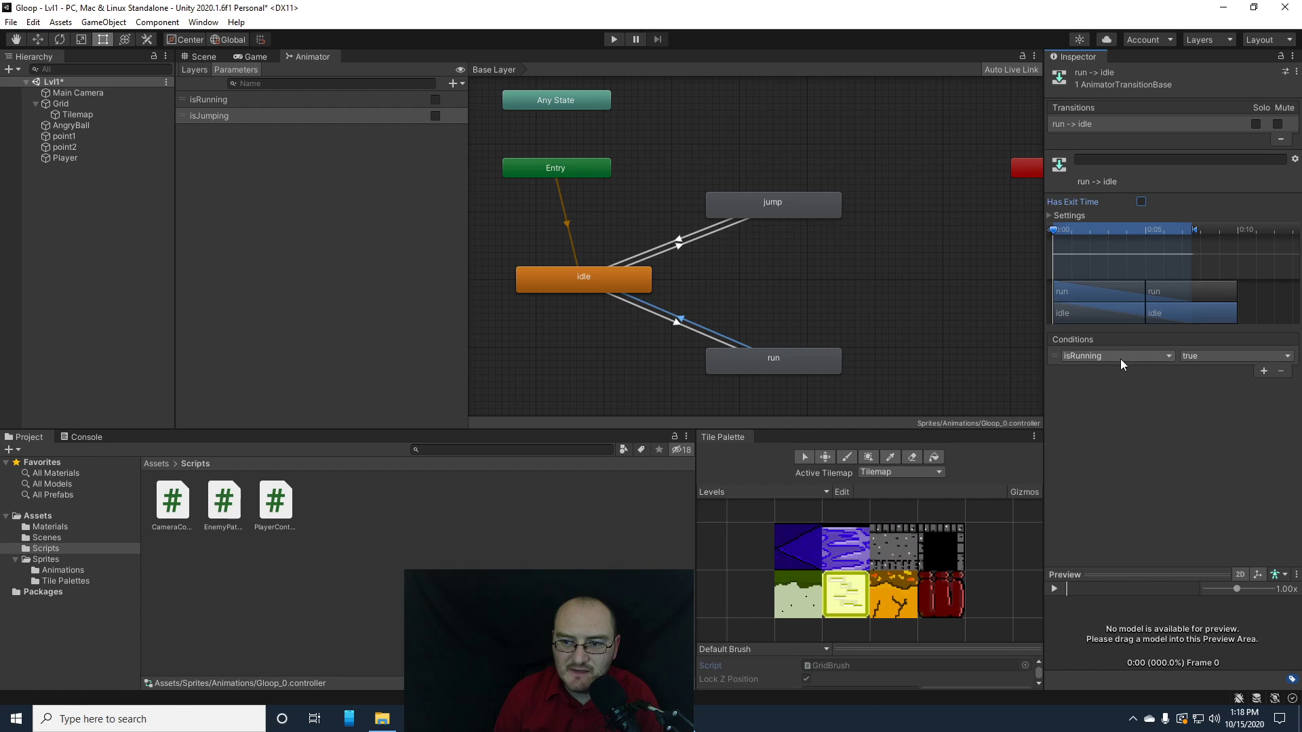
left_click(1203, 356)
left_click(1220, 392)
left_click(793, 367)
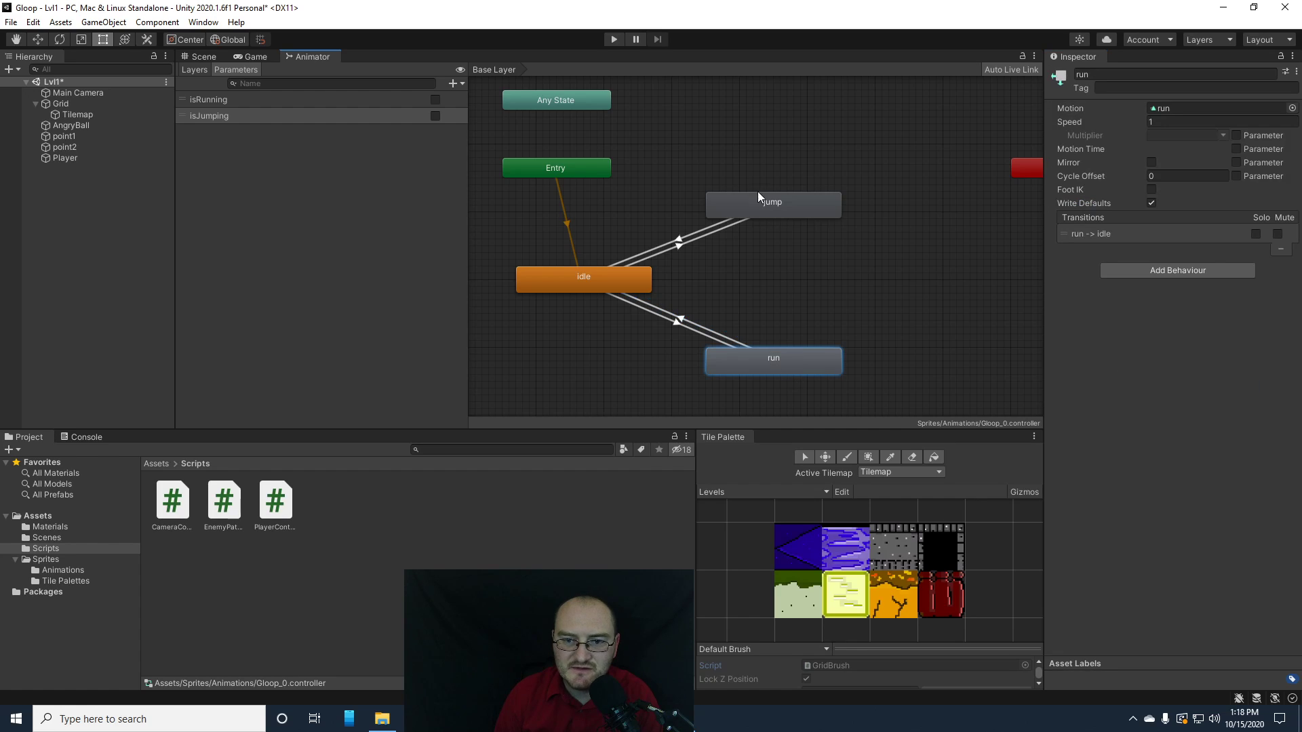
- Create a transition from the jump state to the run state and open its settings
left_click(760, 197)
right_click(767, 203)
left_click(793, 211)
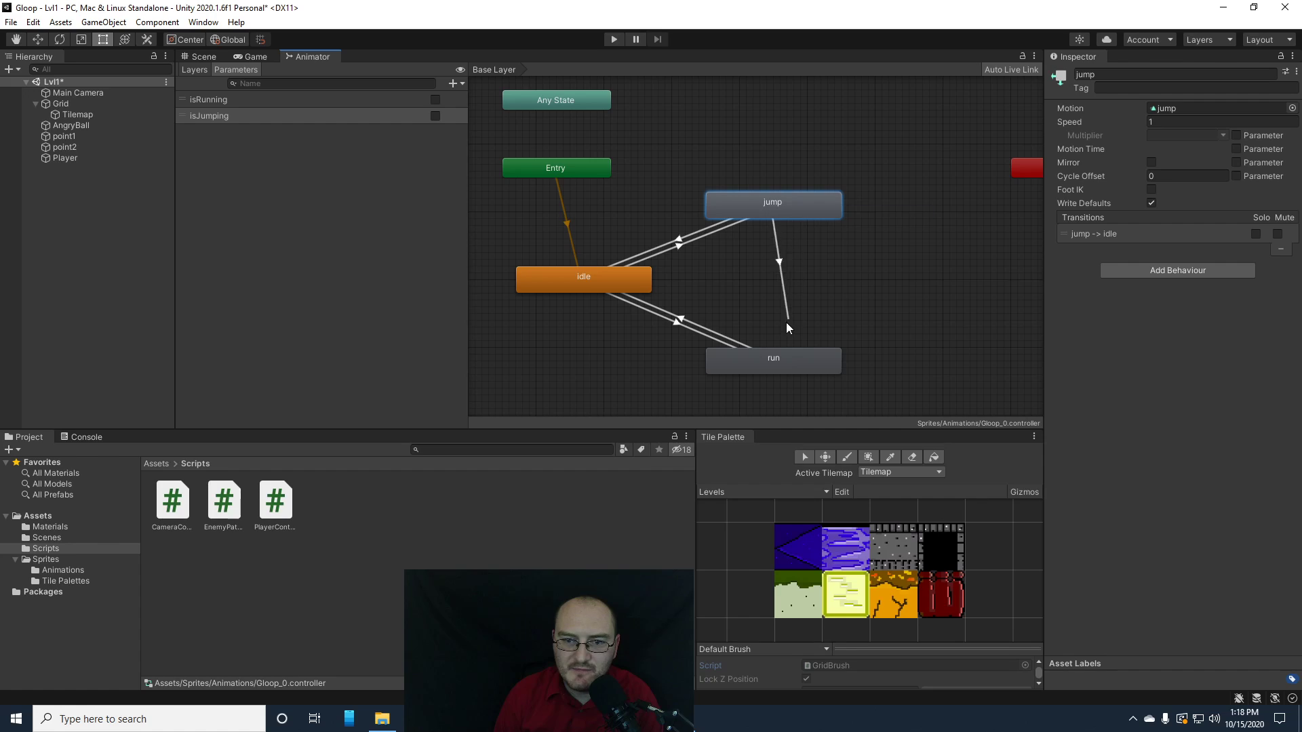
left_click(771, 352)
left_click(770, 295)
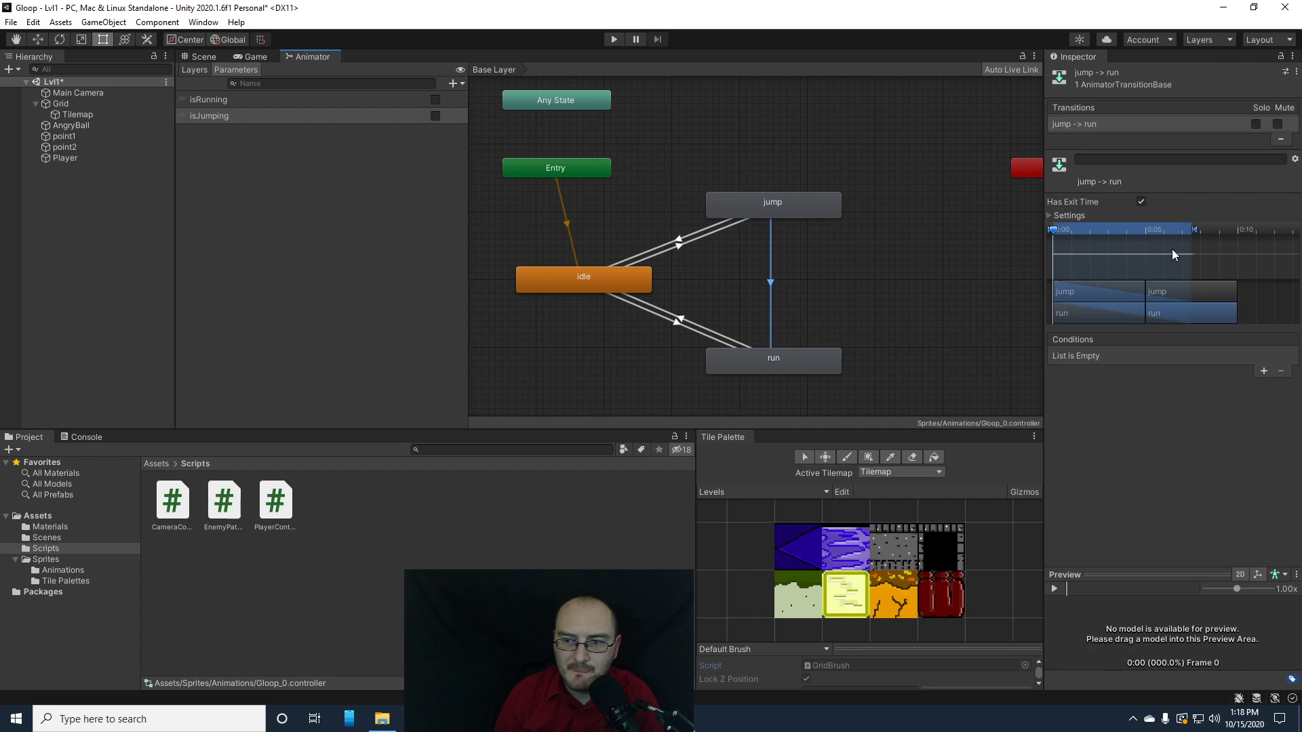
- Turn off exit time for the jump-to-run transition and add the conditions isRunning true and isJumping false
left_click(1141, 202)
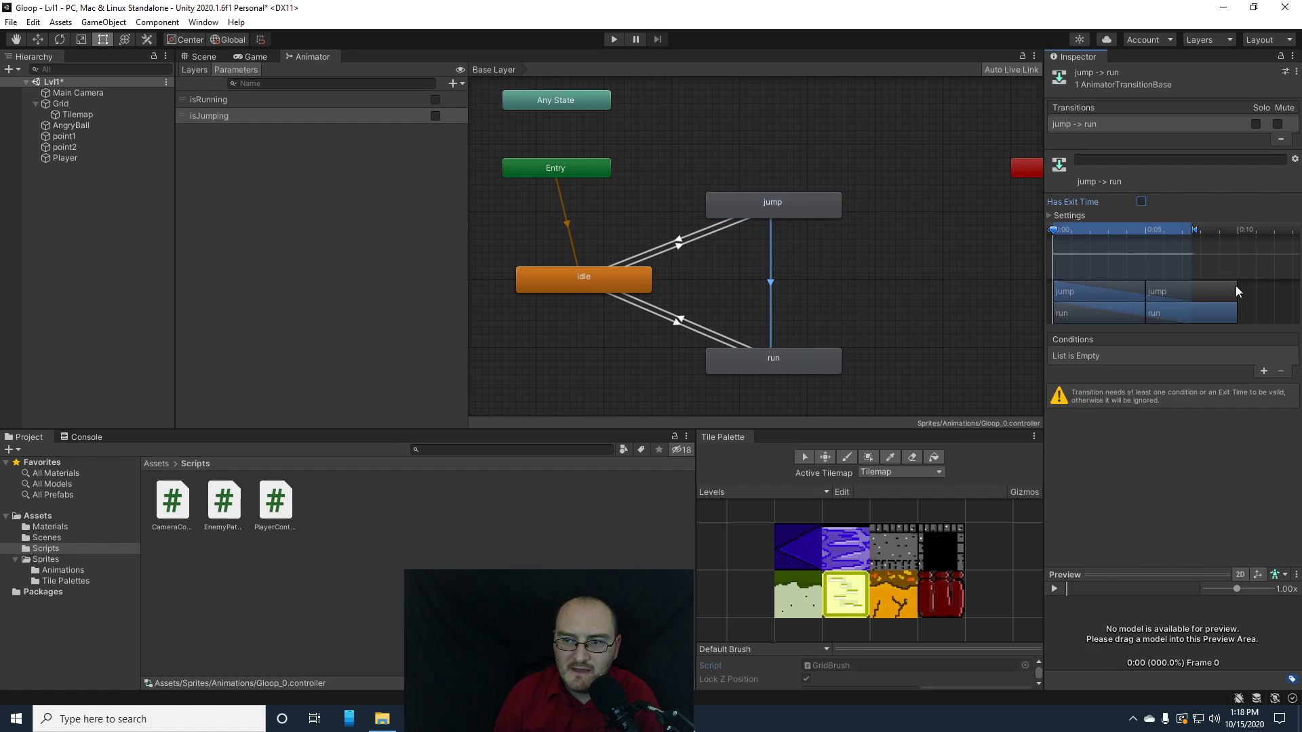
left_click(1263, 371)
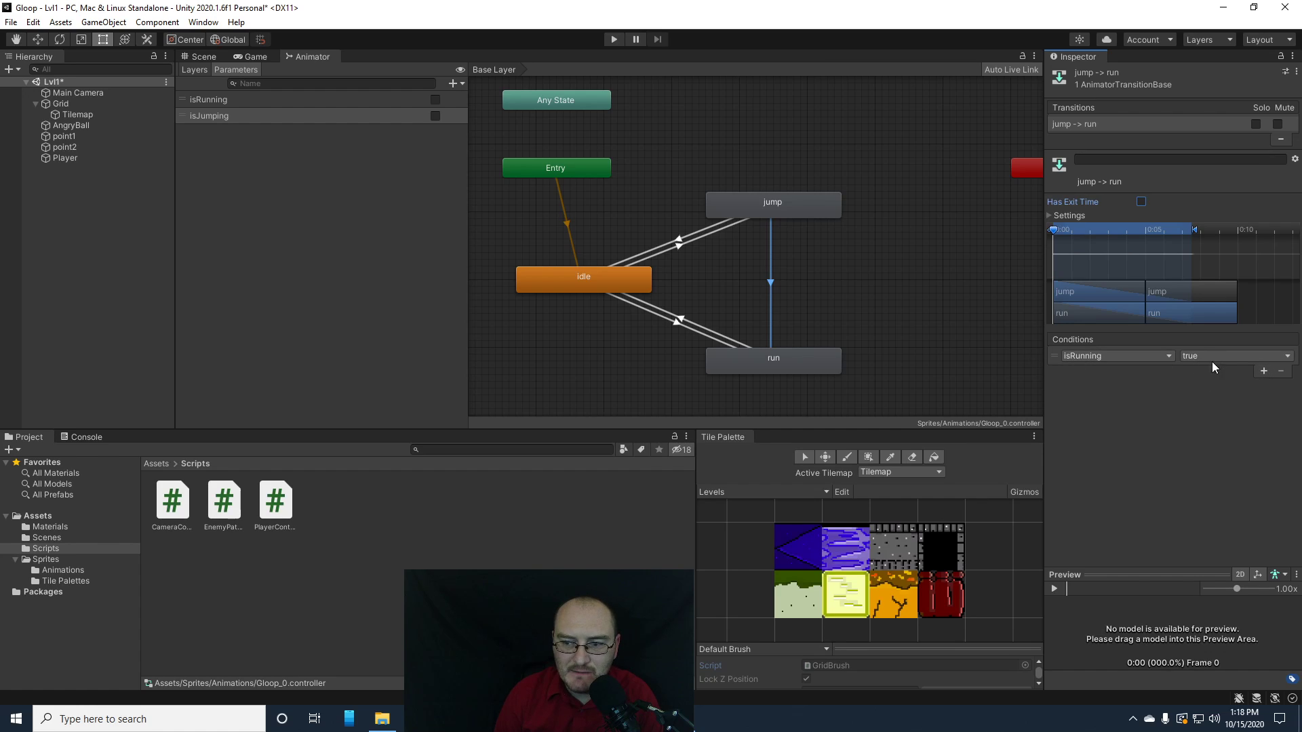
left_click(1263, 371)
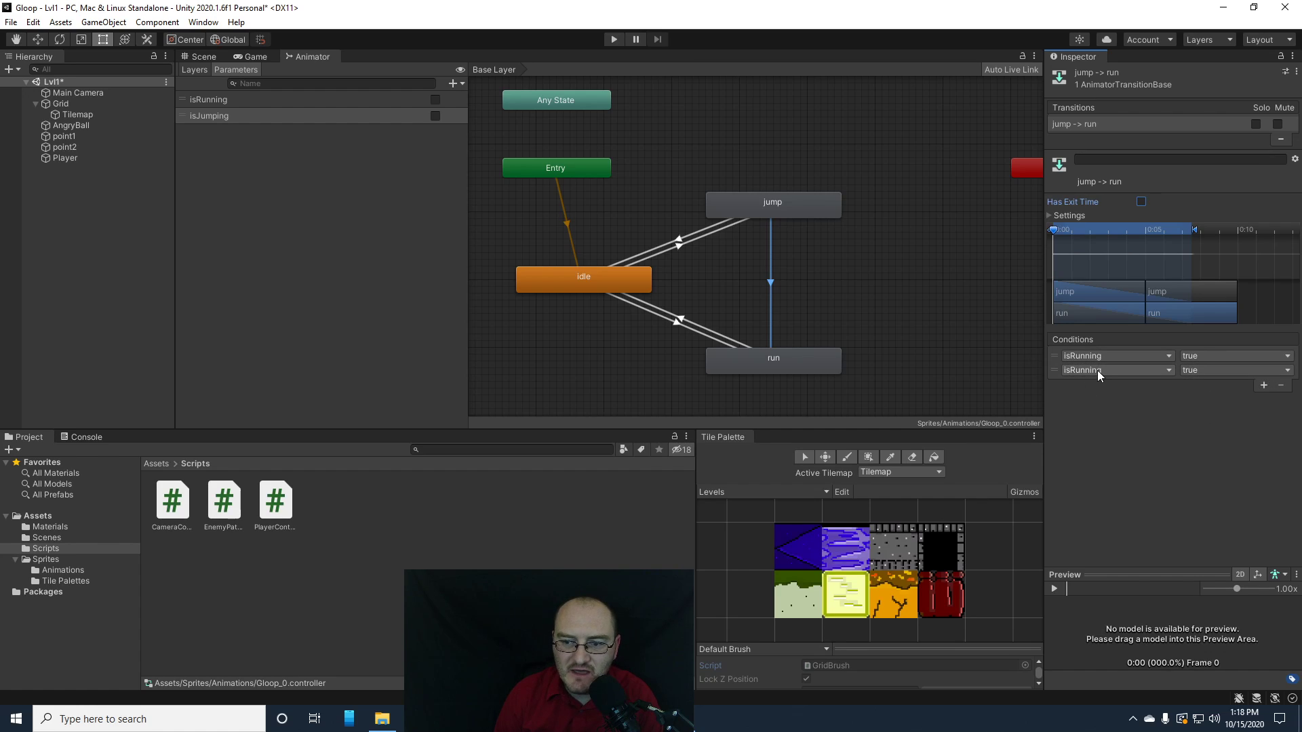
left_click(1098, 370)
left_click(1090, 421)
left_click(1198, 372)
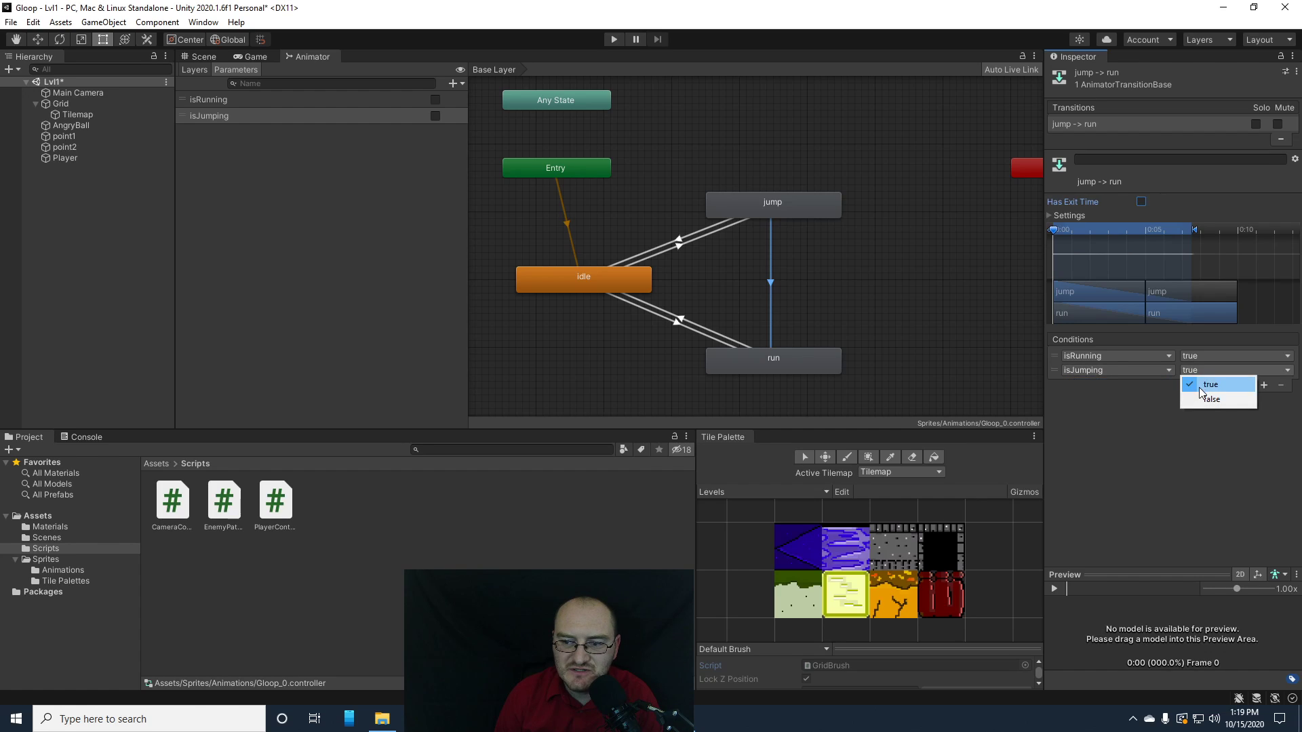
left_click(1203, 400)
- Create a return transition from the run state to the jump state and open its settings
left_click(787, 360)
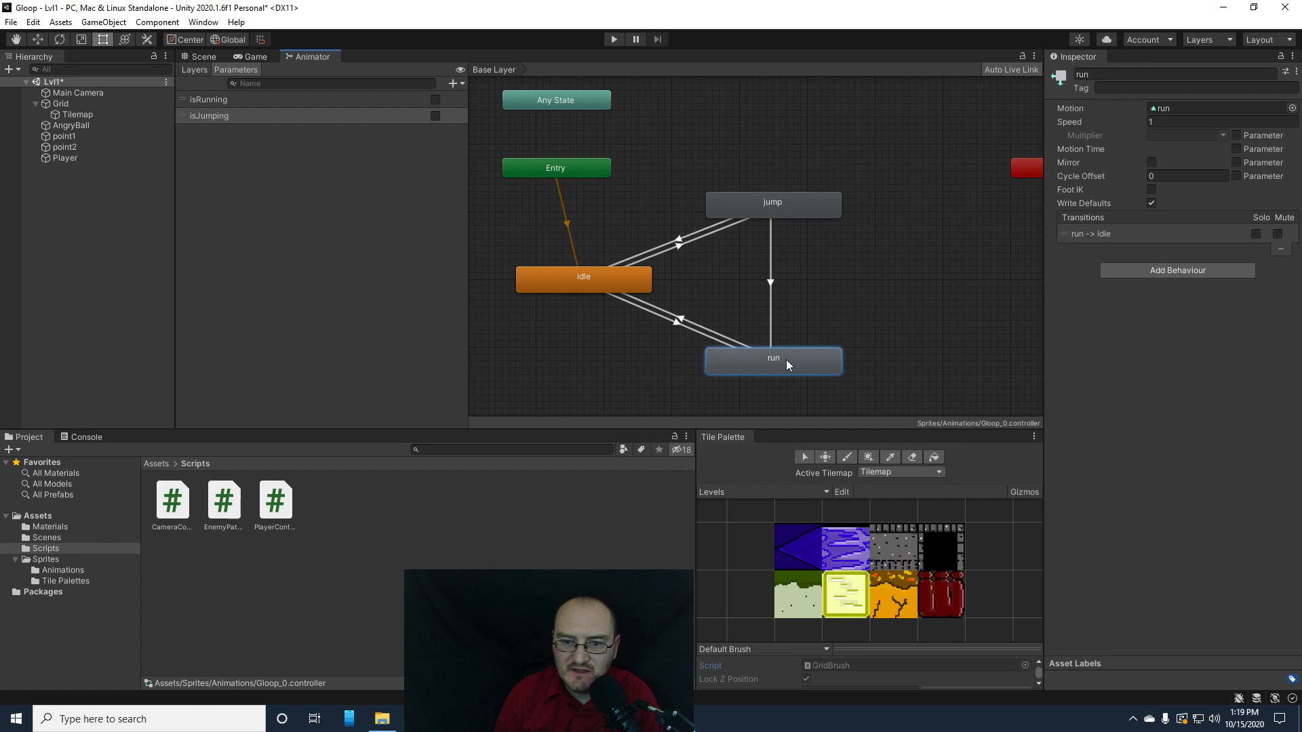
right_click(786, 360)
left_click(820, 366)
left_click(777, 207)
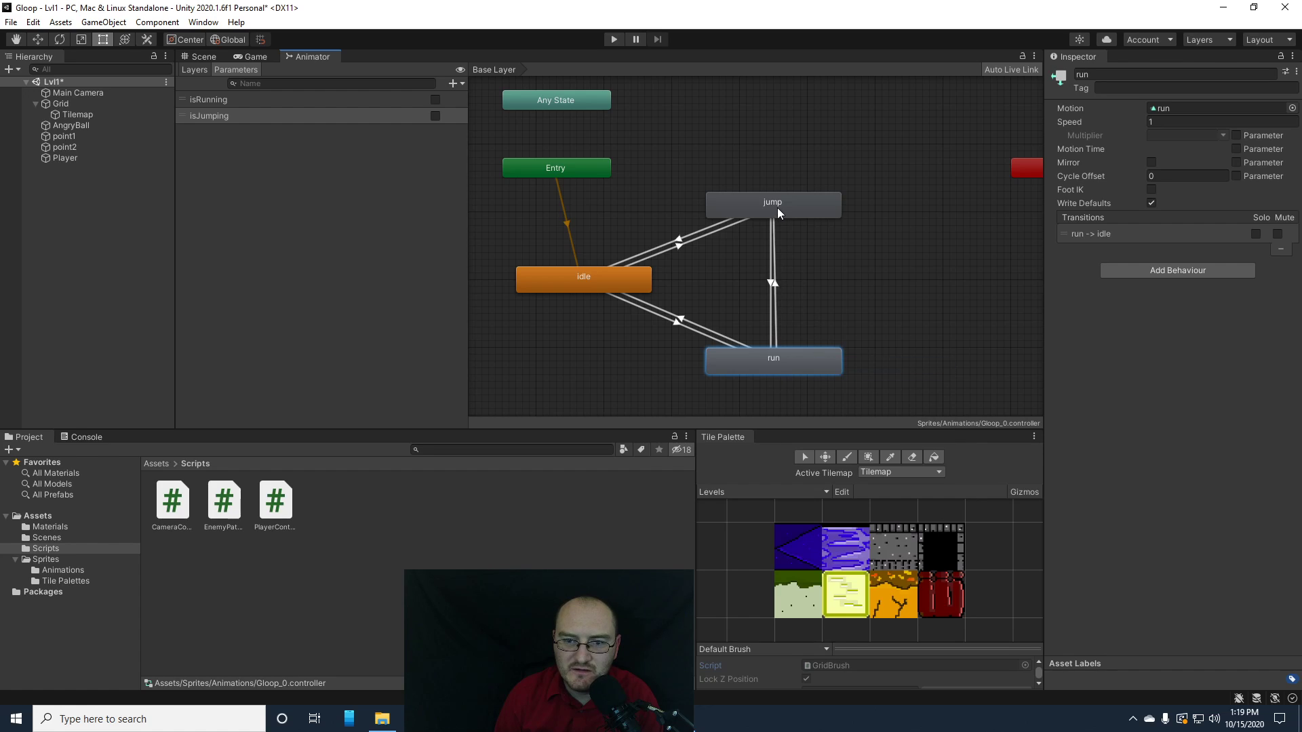
left_click(777, 284)
- Turn off exit time for the run-to-jump transition and add the condition isJumping true
left_click(1141, 202)
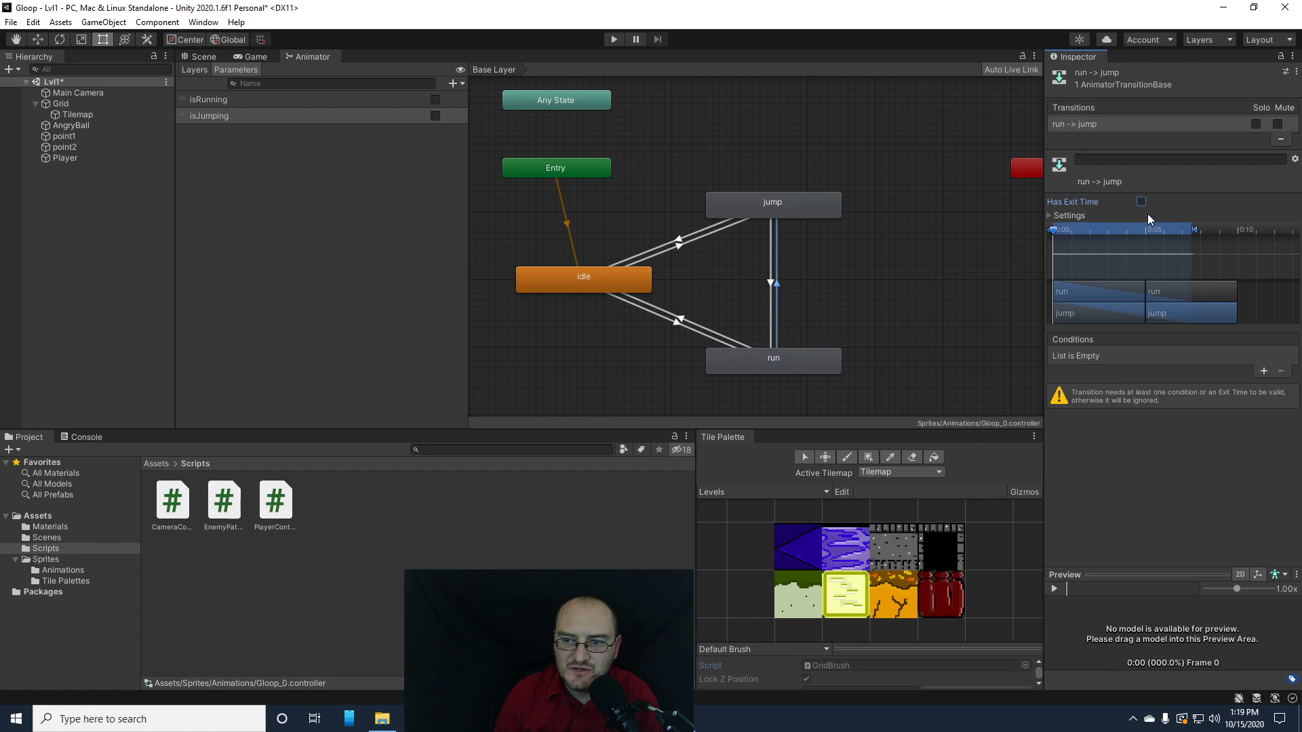
left_click(1264, 371)
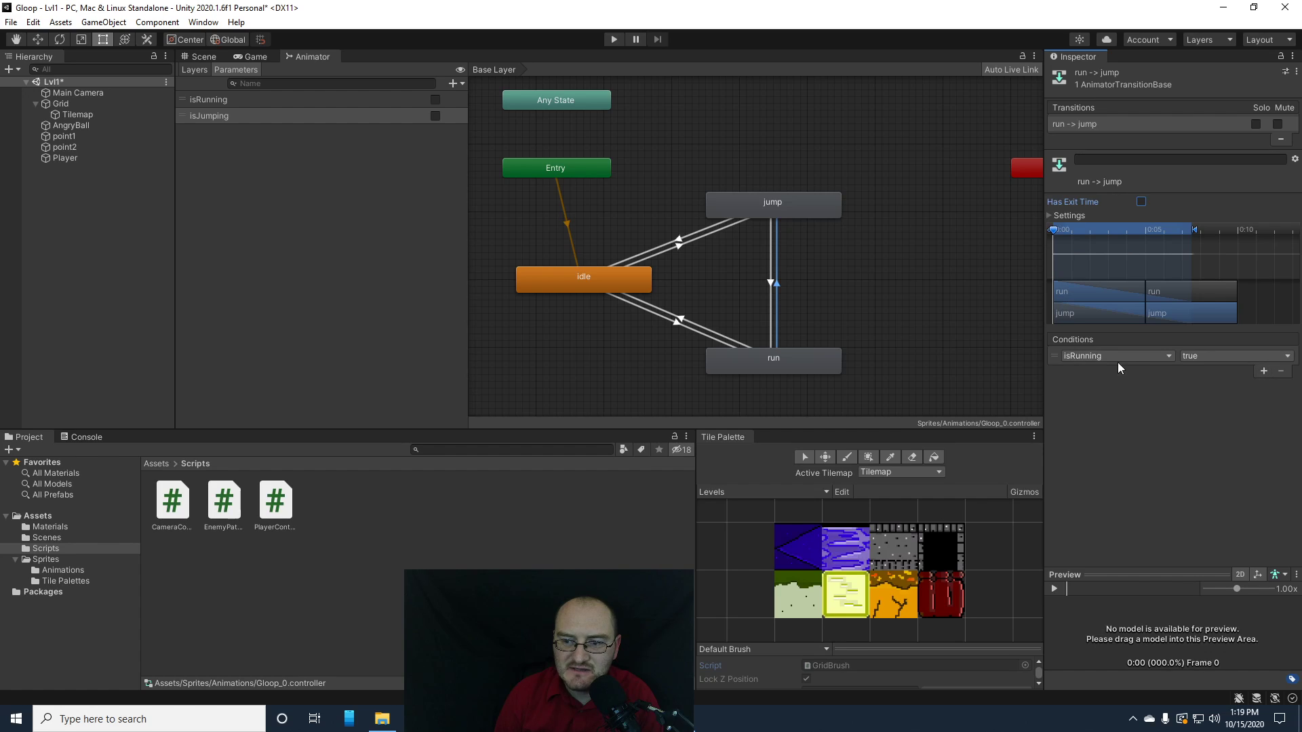
left_click(1158, 355)
left_click(1113, 401)
left_click(630, 348)
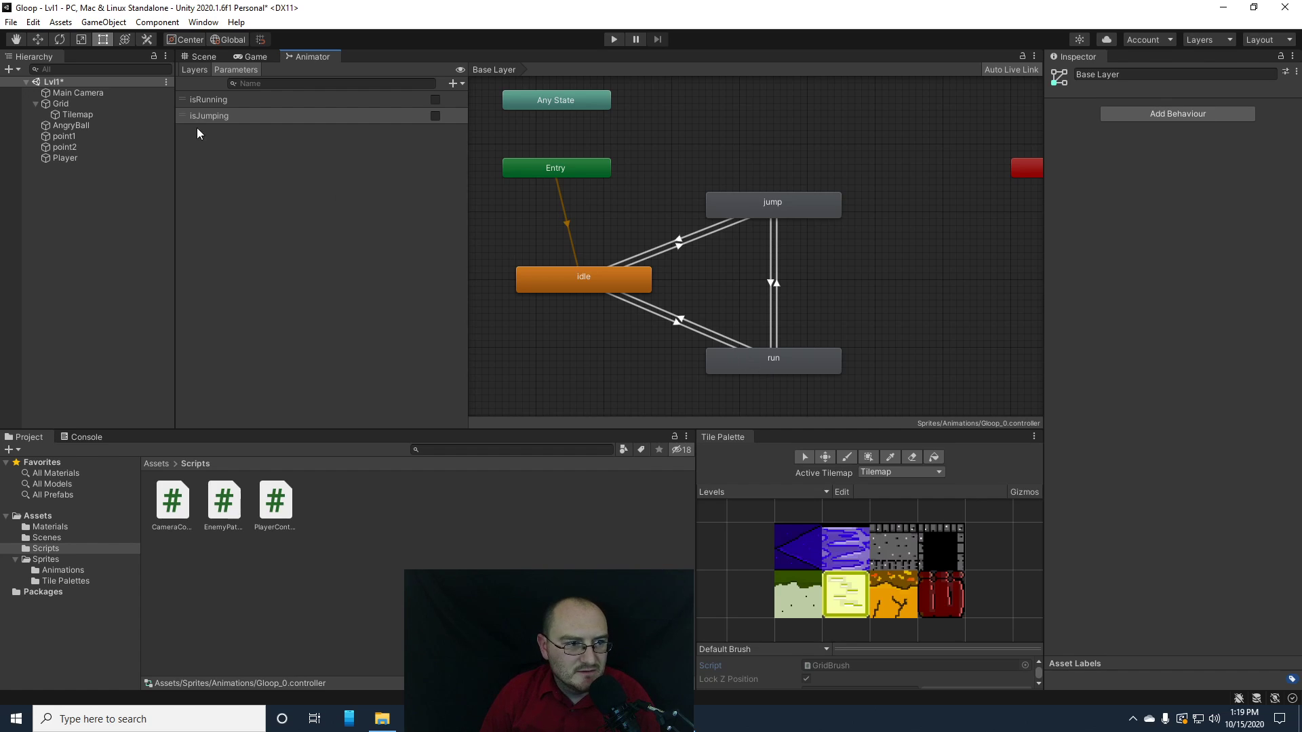
- Select the Player in the scene and add a Rigidbody 2D component to it
left_click(78, 160)
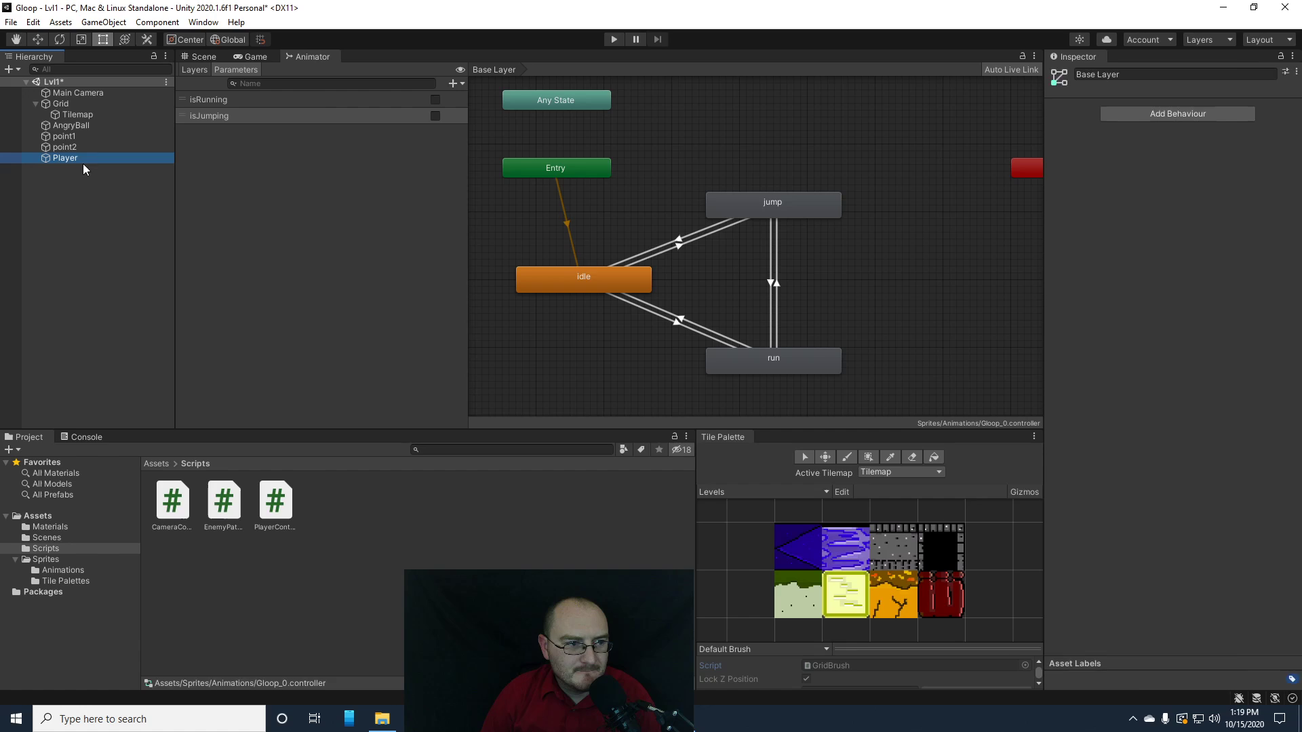
left_click(201, 56)
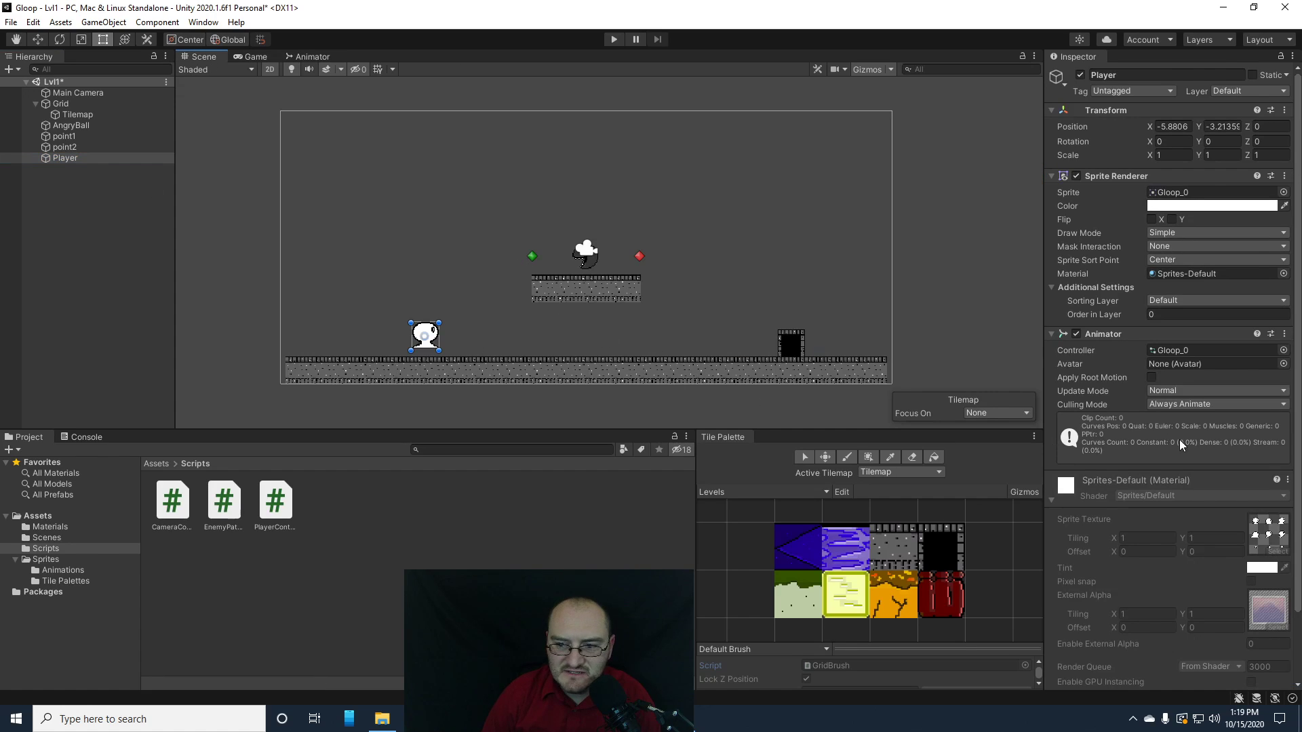
scroll(1178, 439, "down", 2)
left_click(1158, 678)
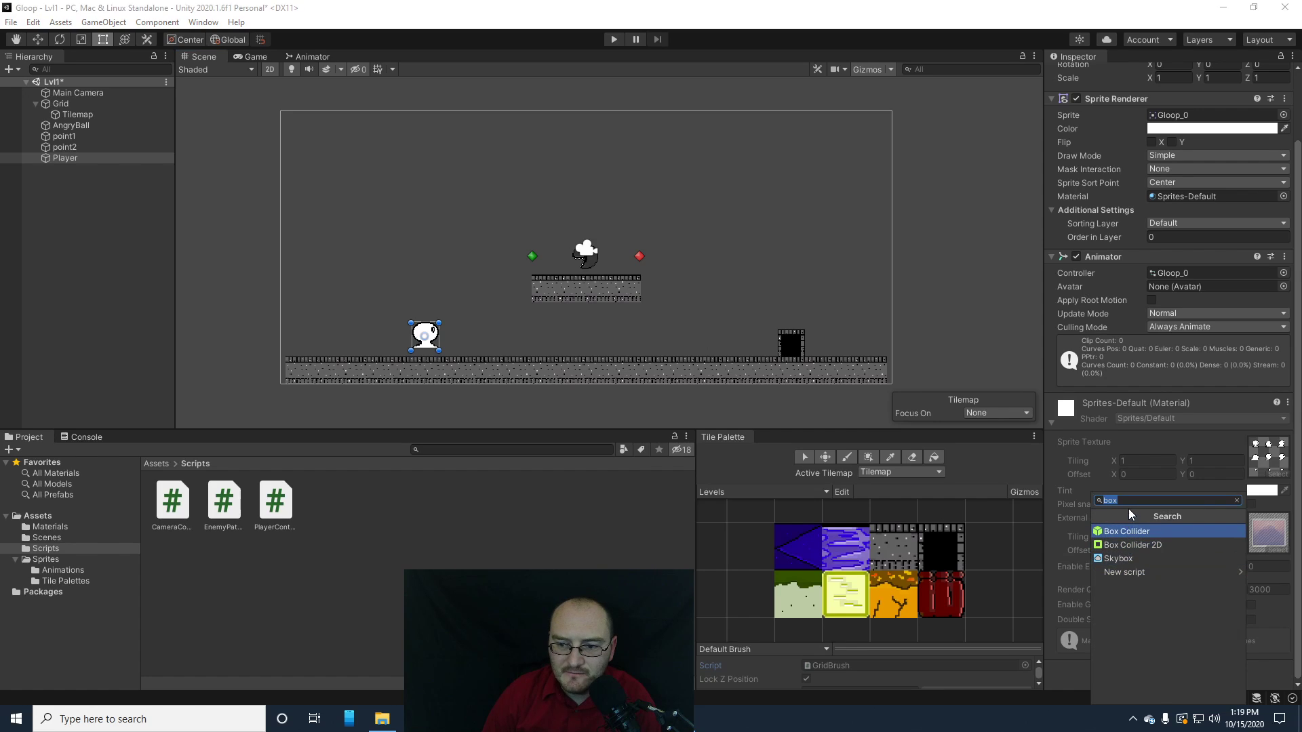
type("rigi")
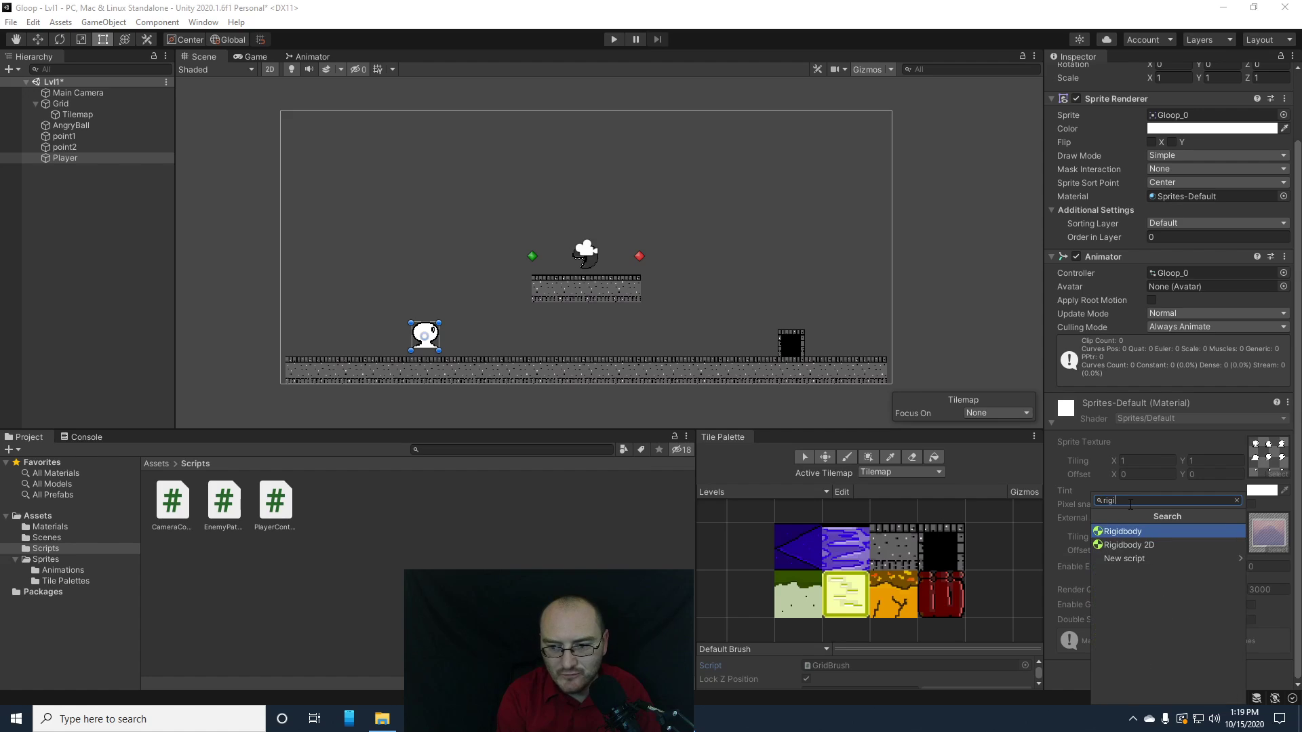
left_click(1128, 545)
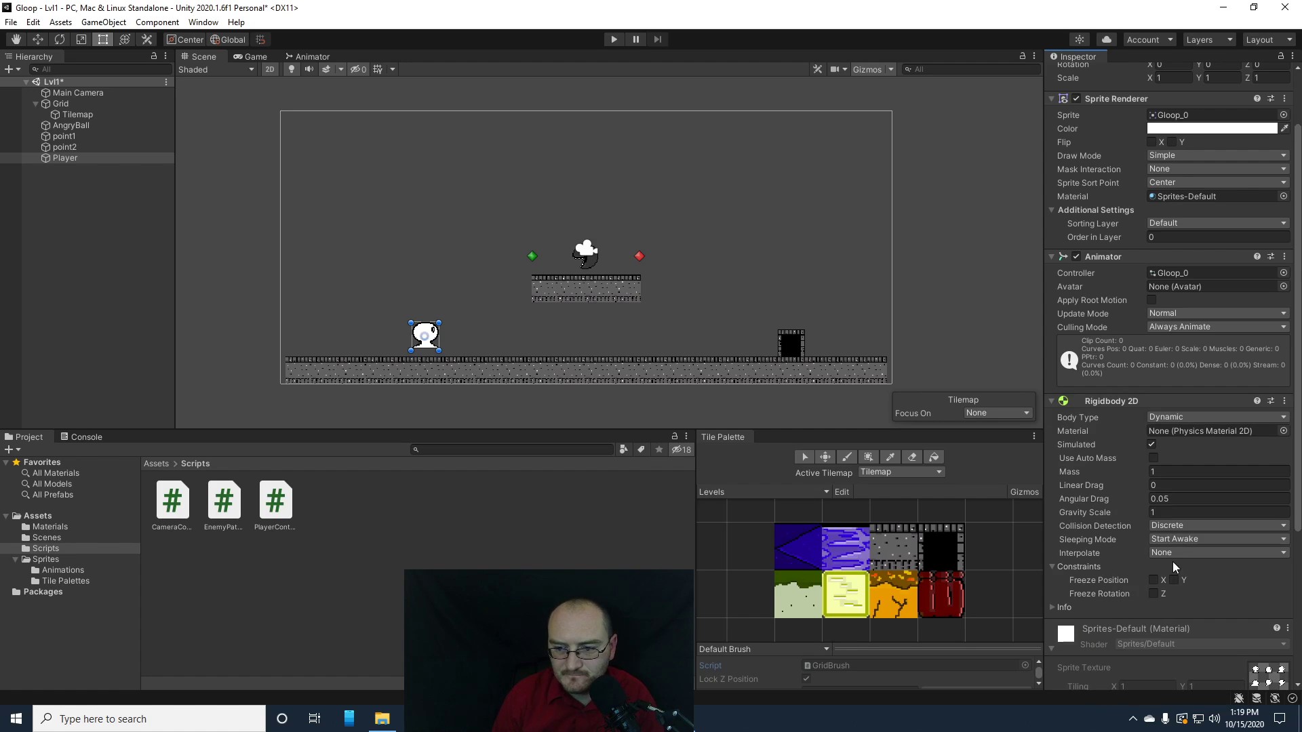
- Set the Player's Rigidbody 2D gravity scale to 5 and freeze its Z rotation
scroll(1122, 518, "down", 3)
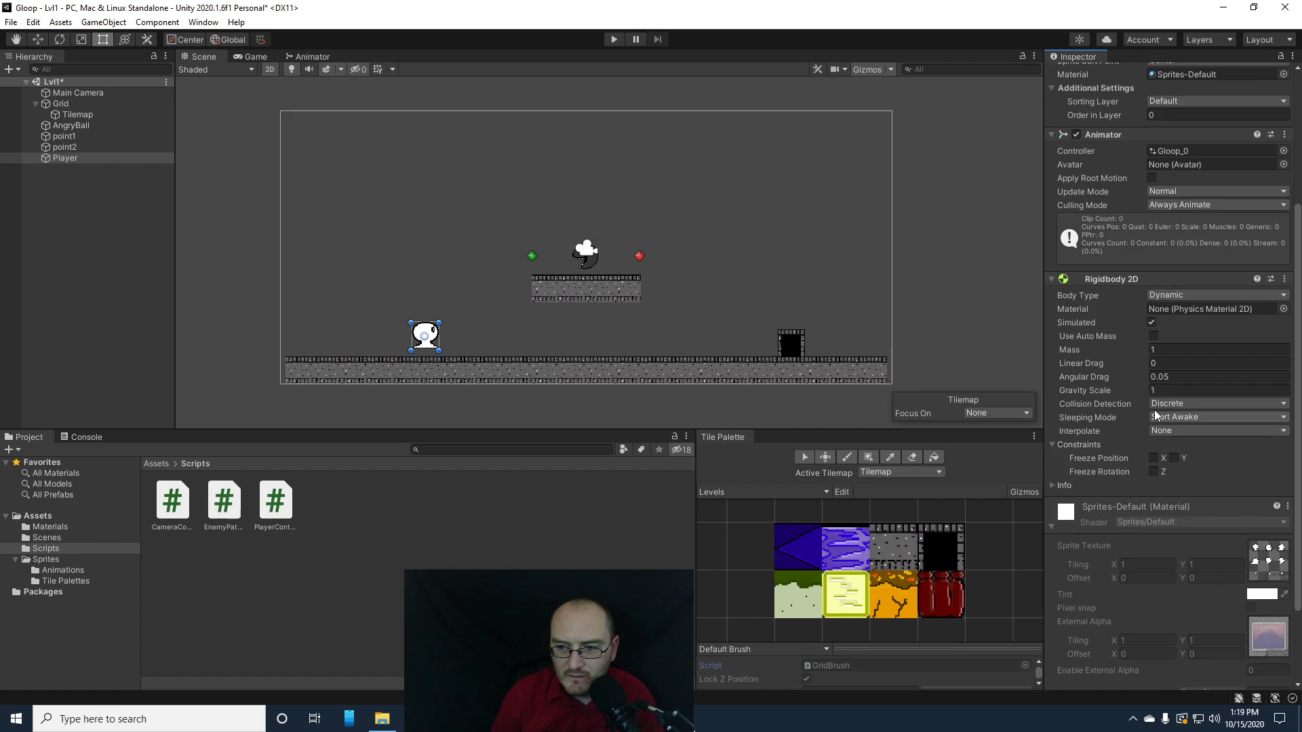
left_click(1161, 391)
type("5")
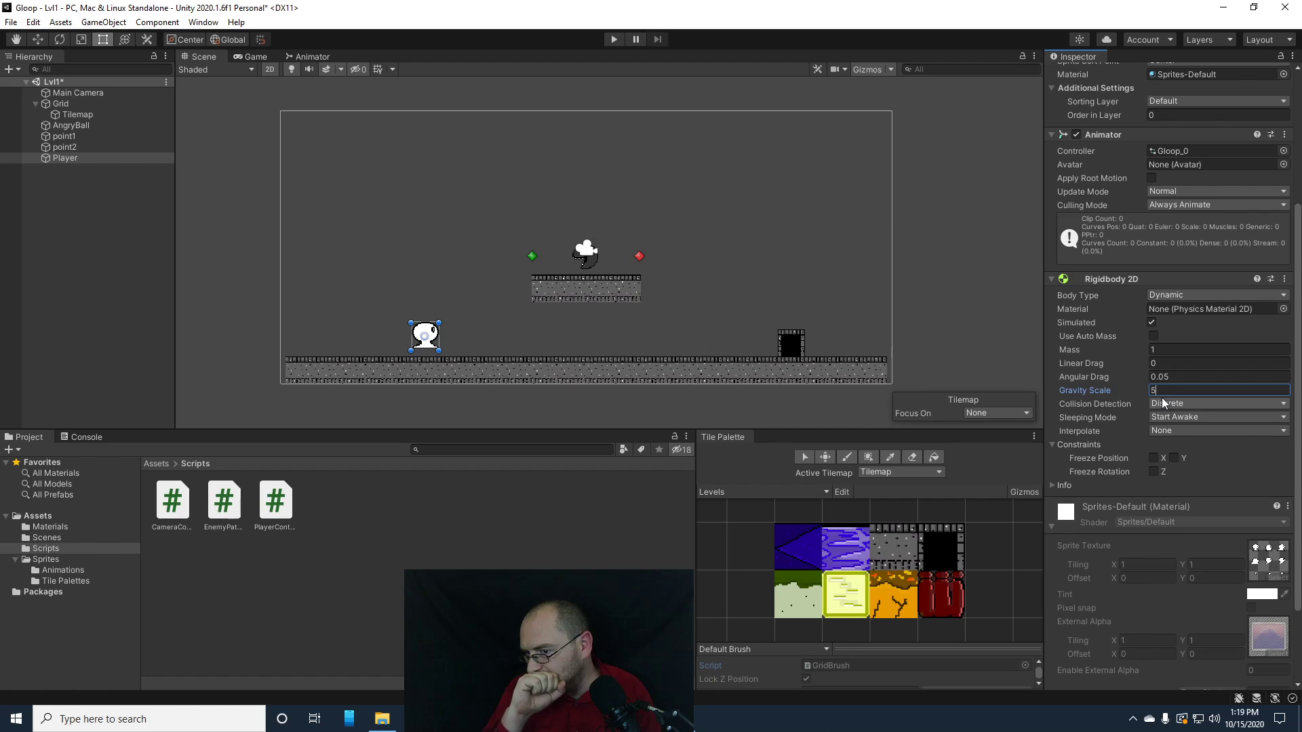
left_click(1154, 471)
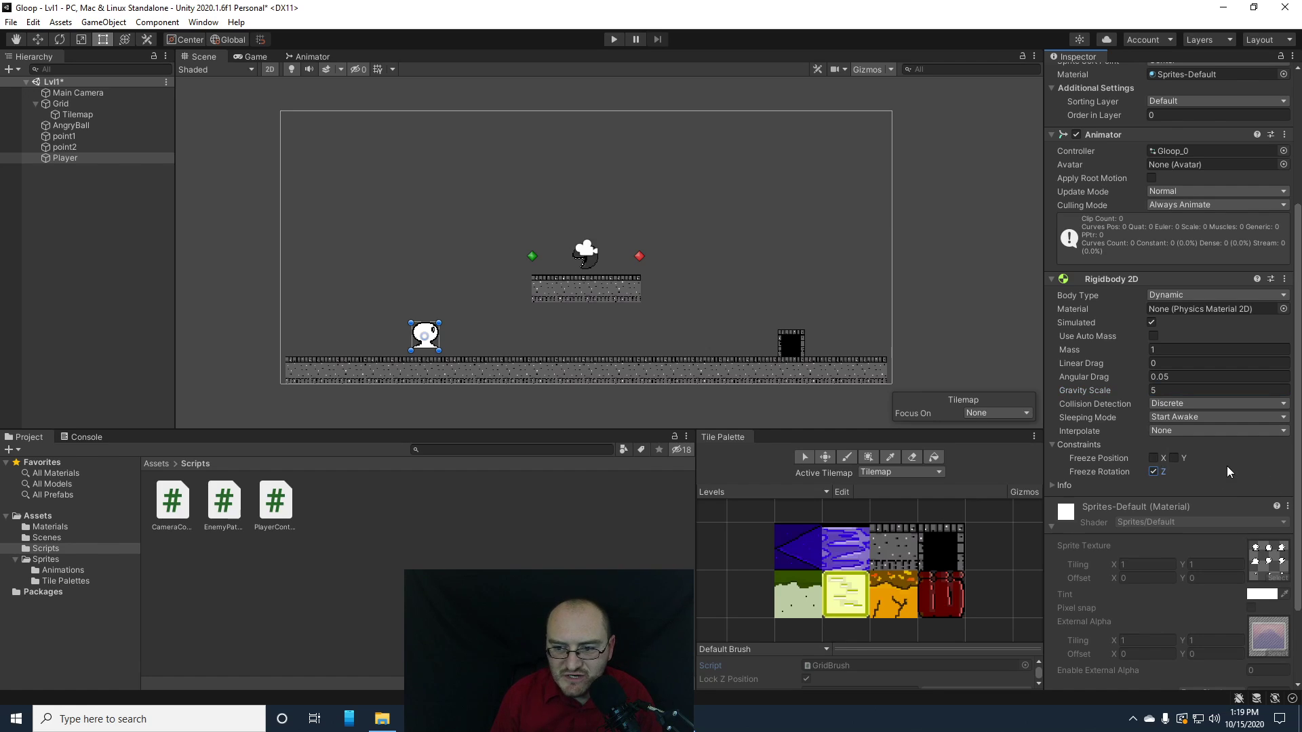
- Add a Circle Collider 2D component to the Player
scroll(1081, 430, "down", 3)
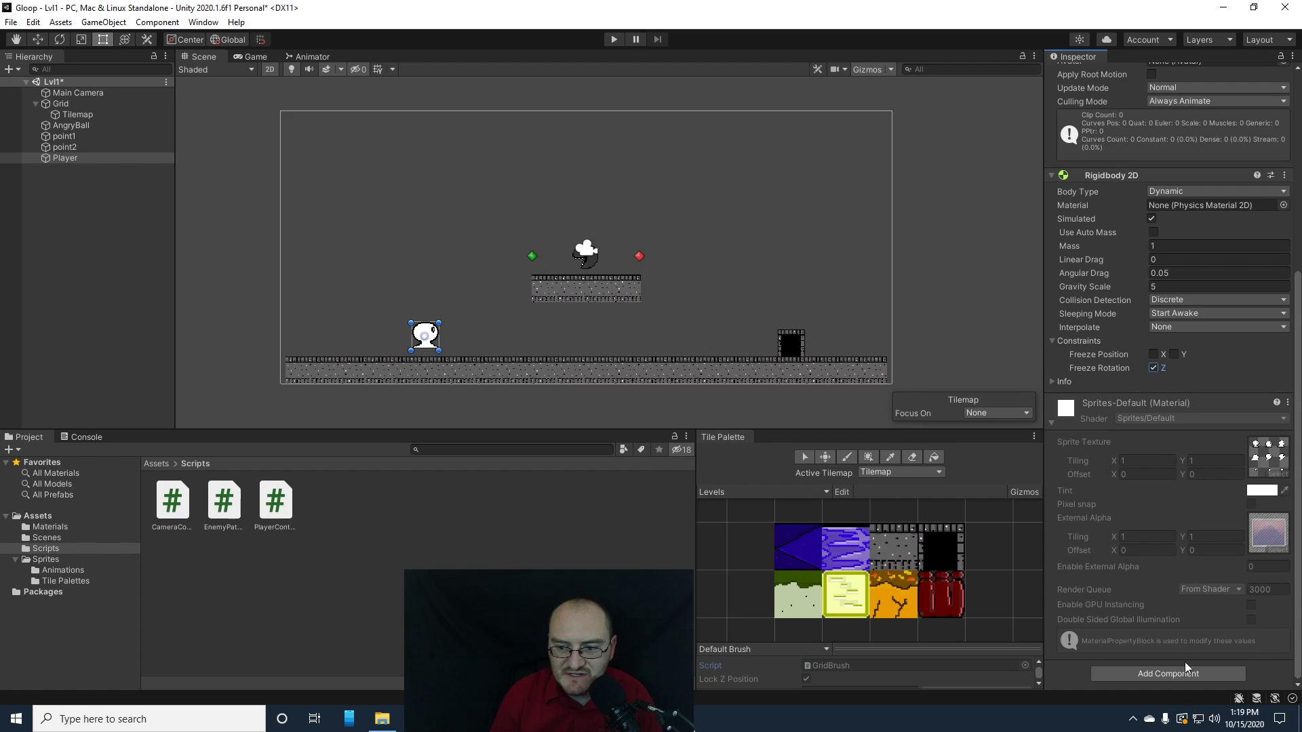
left_click(1174, 676)
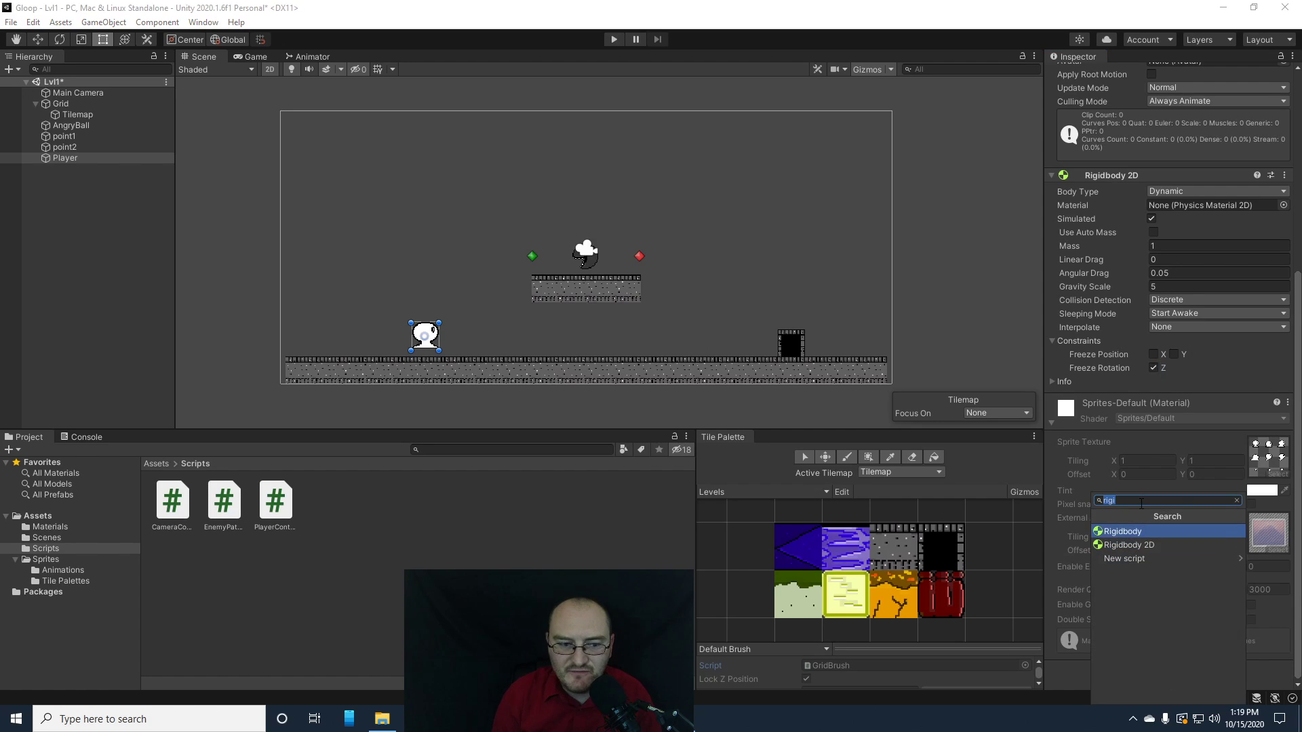
type("cir")
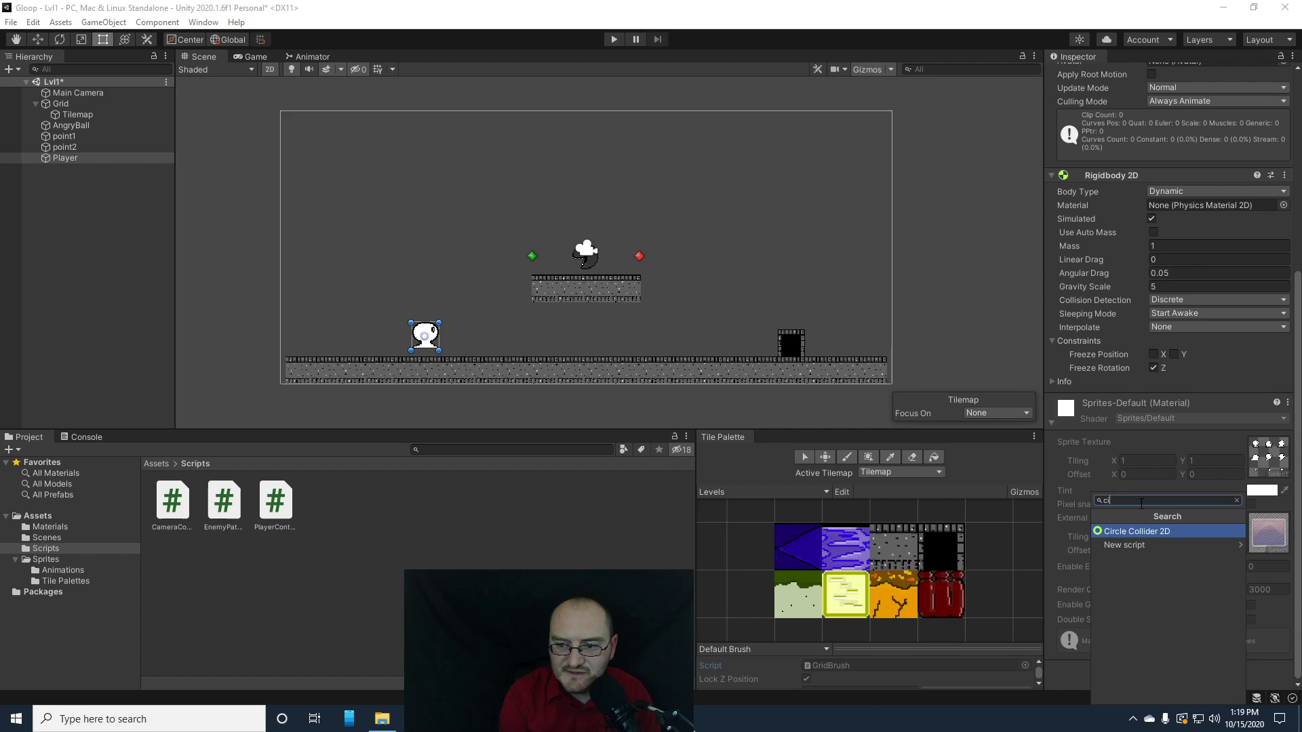
left_click(1134, 529)
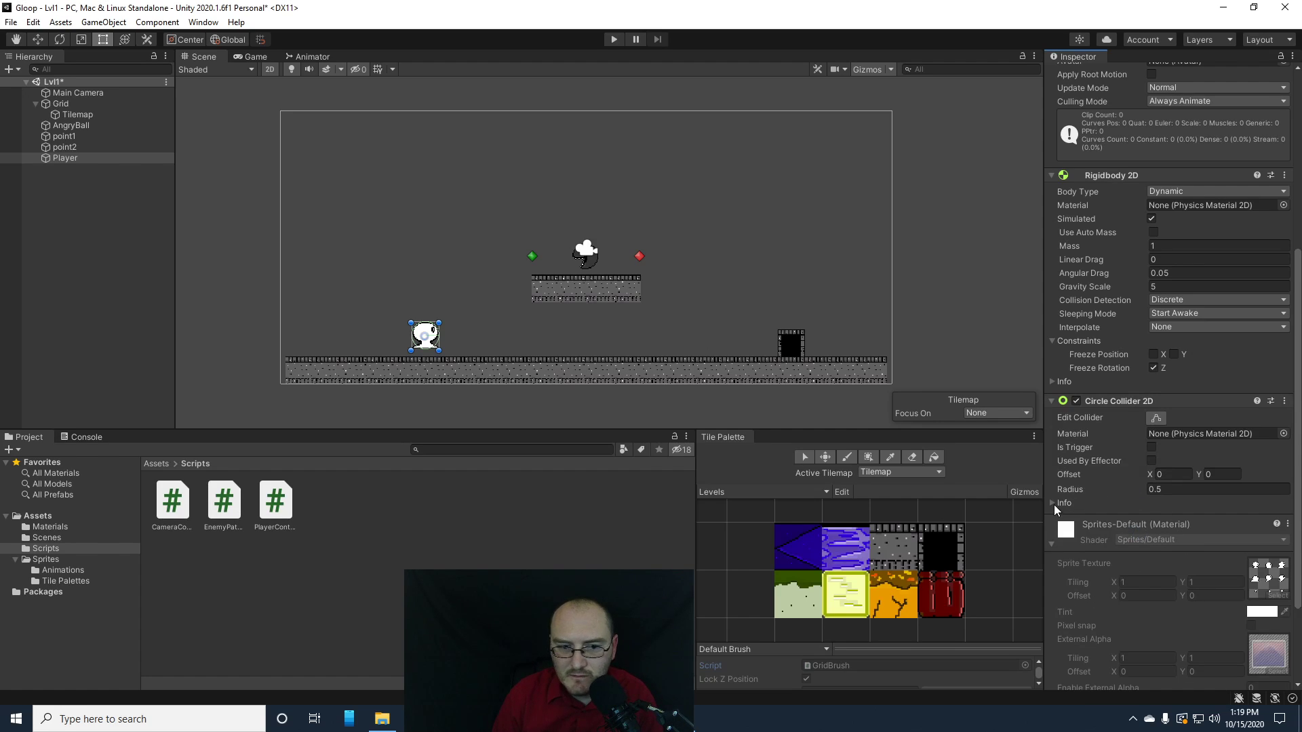
- Put the Player's circle collider in edit mode and reduce its radius to 0.47 to fit the sprite
scroll(424, 348, "up", 5)
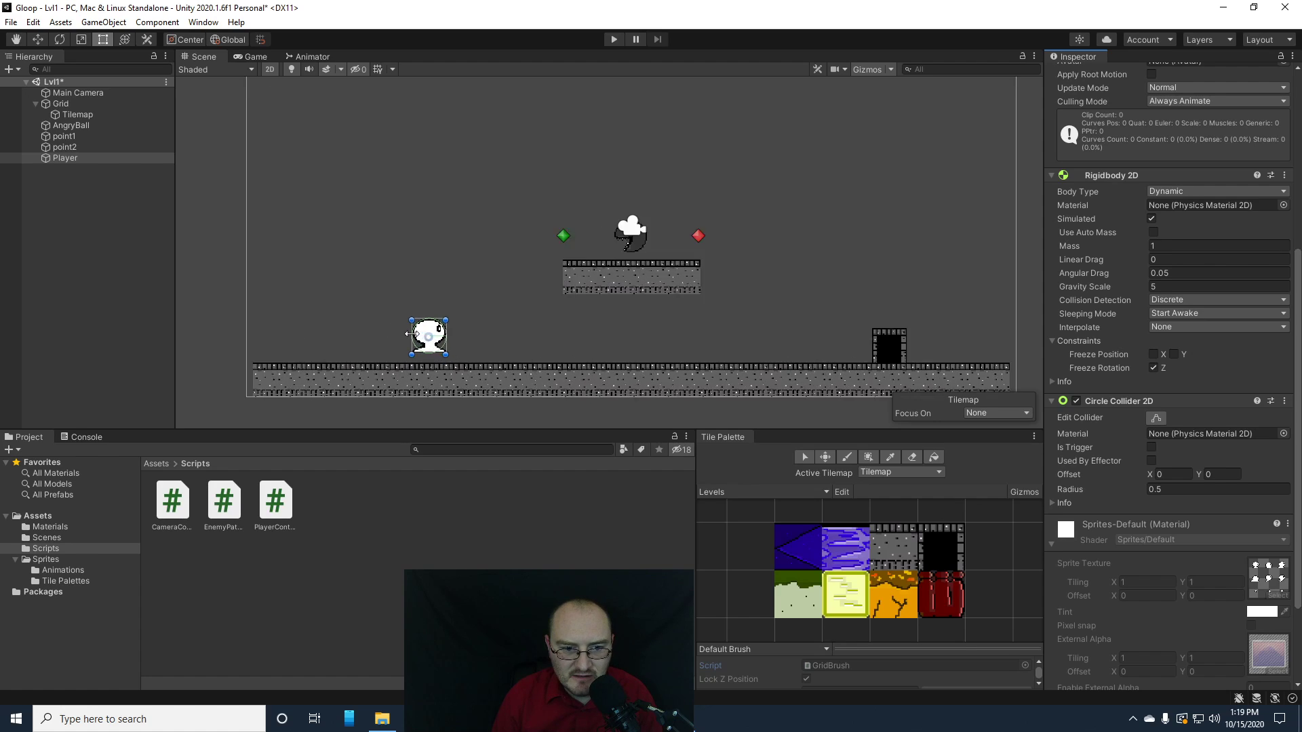
scroll(438, 378, "up", 5)
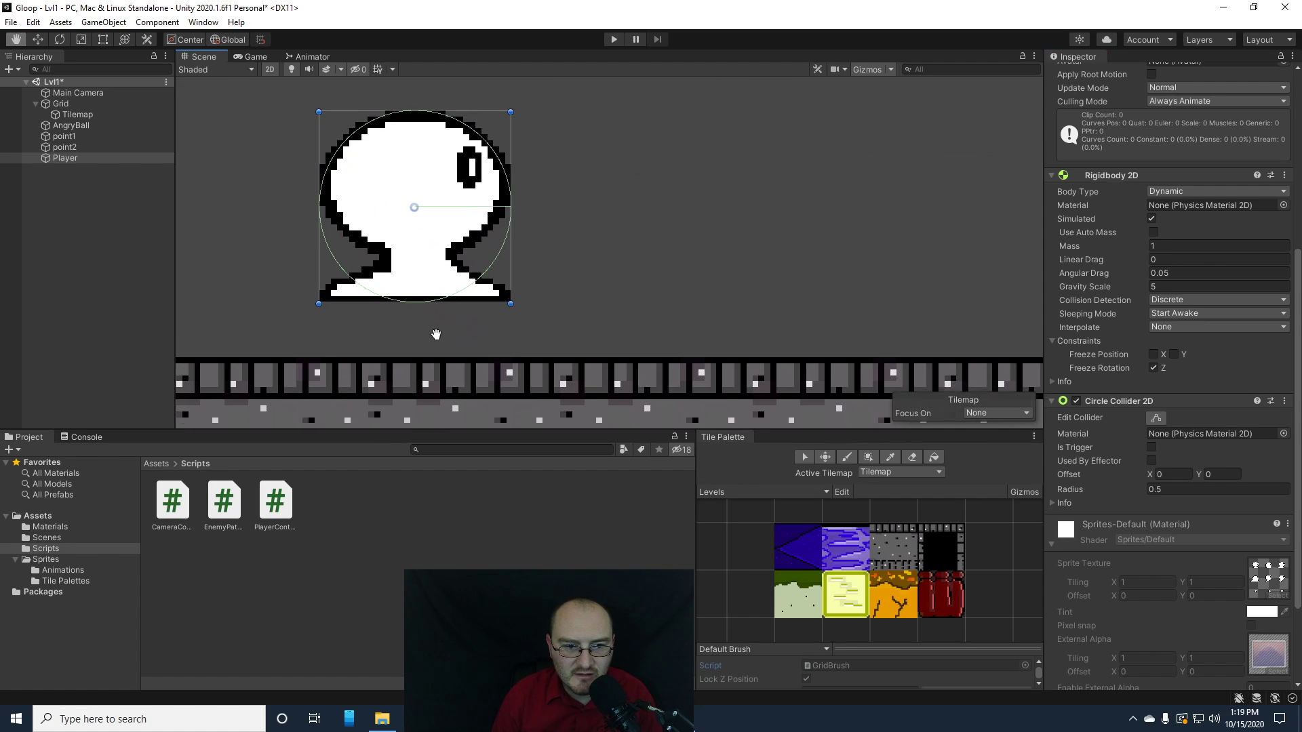
left_click(1155, 418)
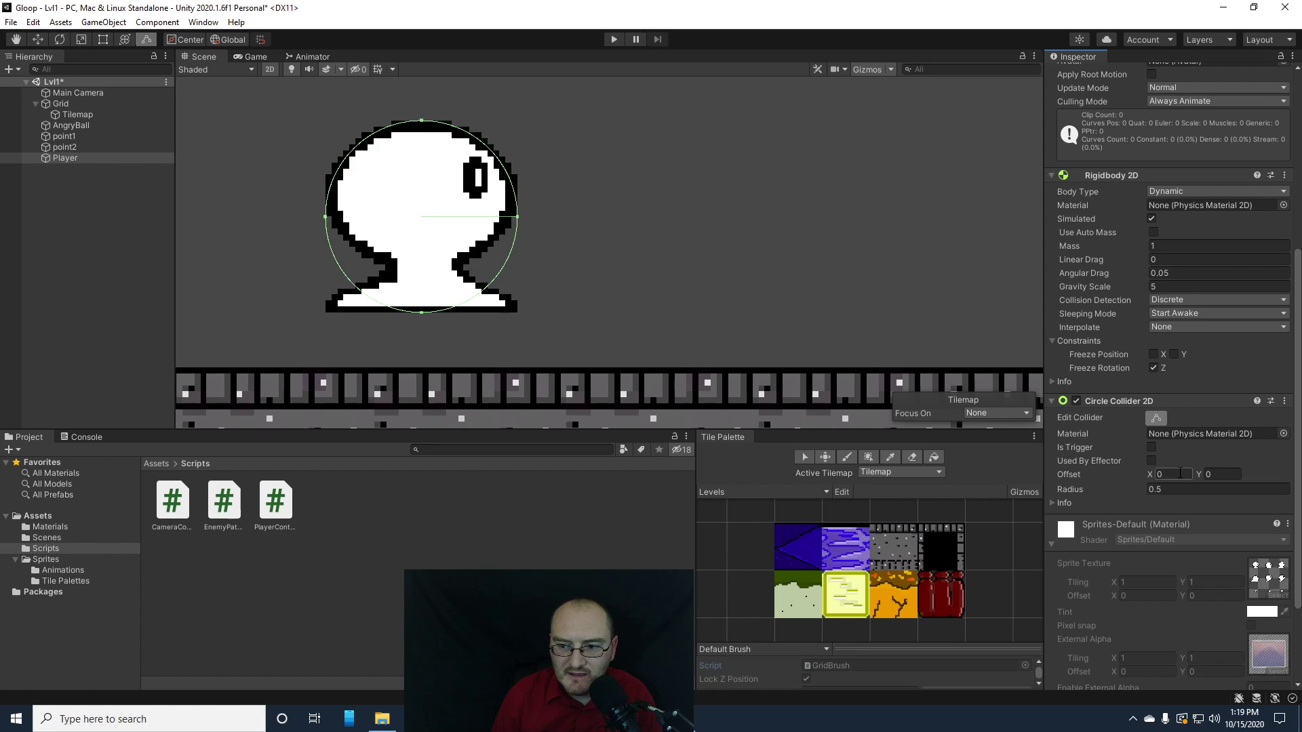
left_click(1140, 491)
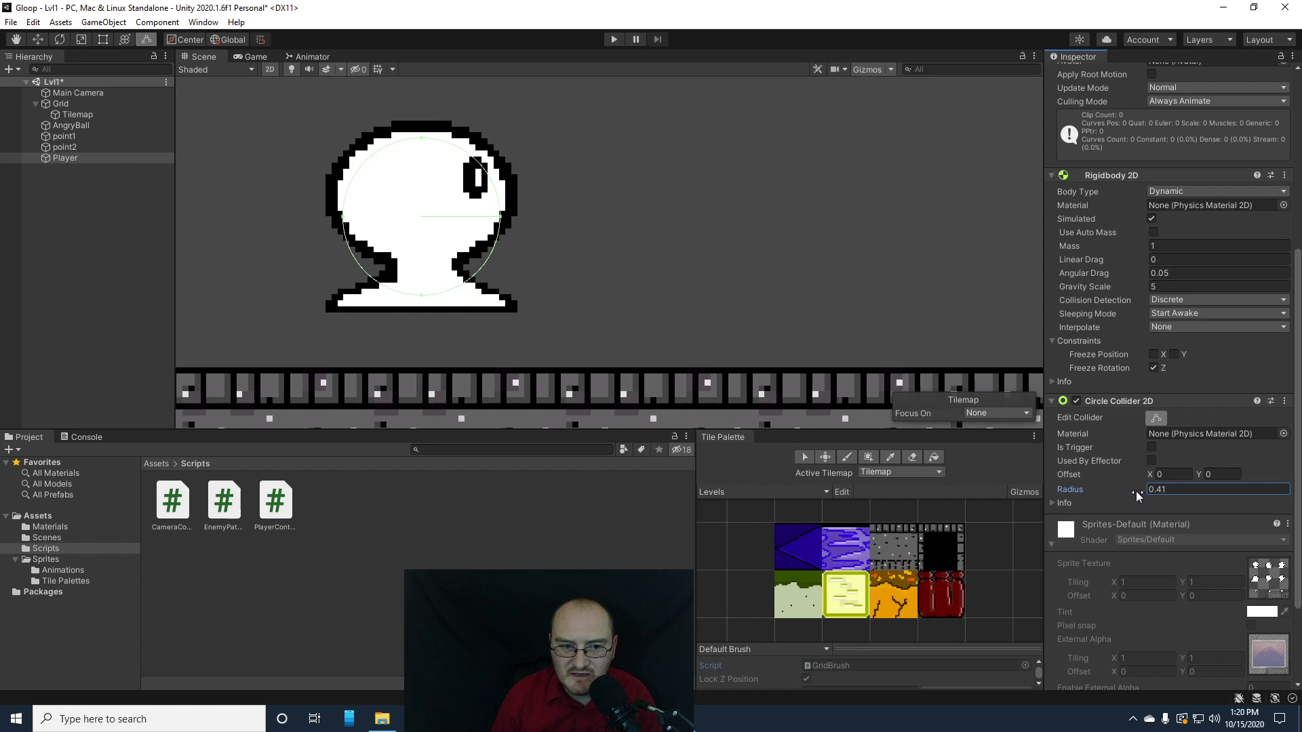
left_click_drag(1137, 490, 1137, 491)
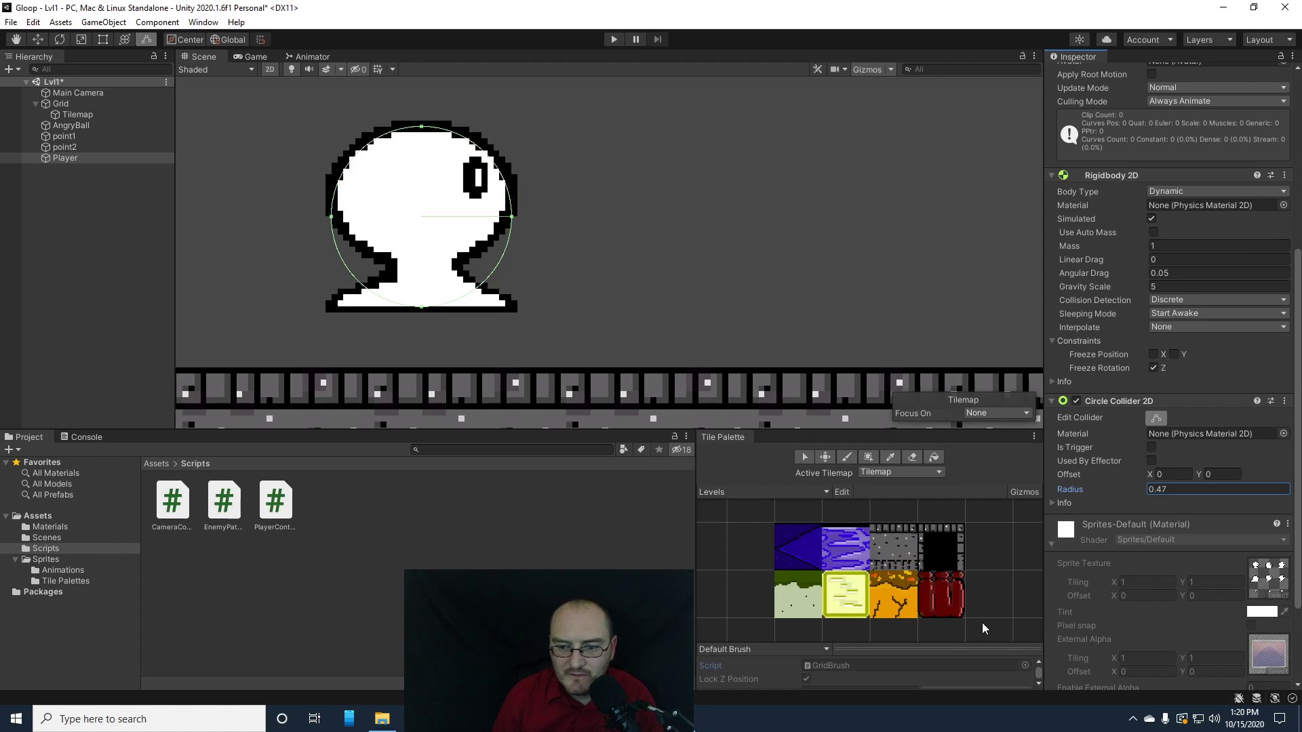
- Attach the PlayerController script to the Player, placing it between the Sprite Renderer and the Animator
left_click(380, 576)
left_click(59, 158)
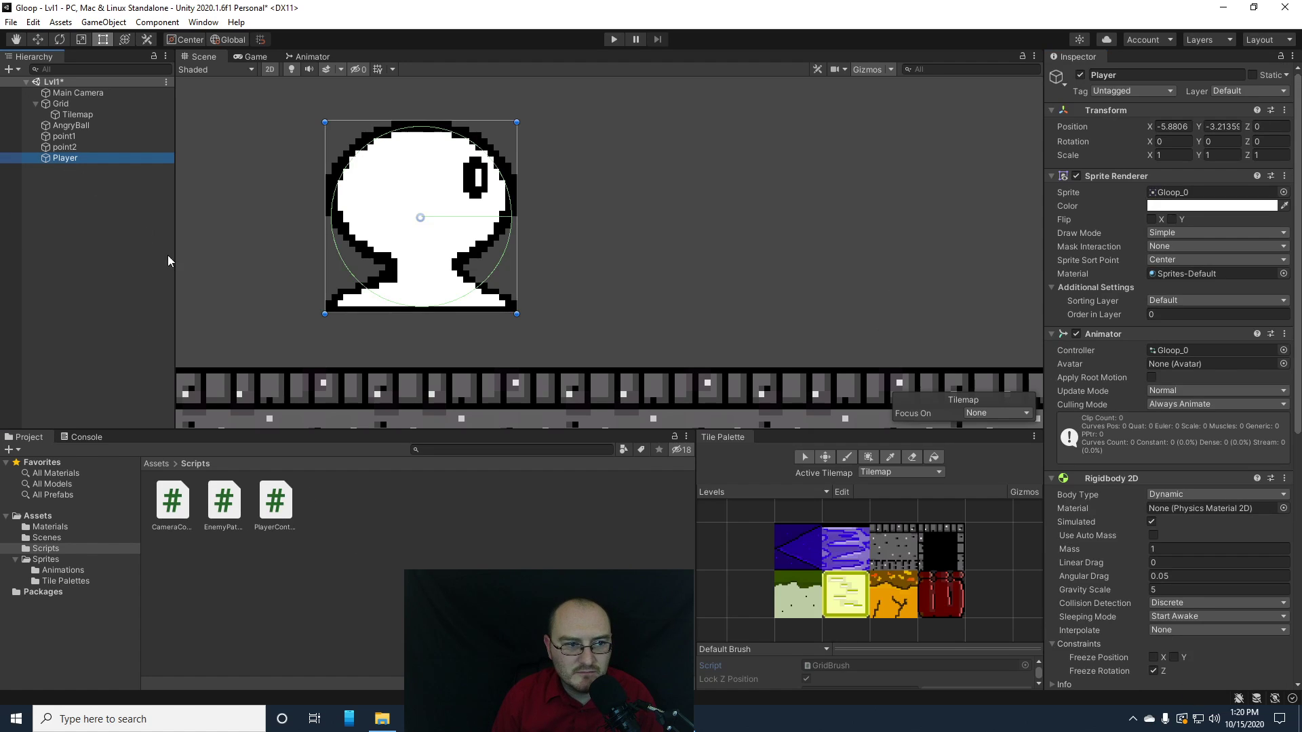
left_click_drag(280, 524, 1141, 323)
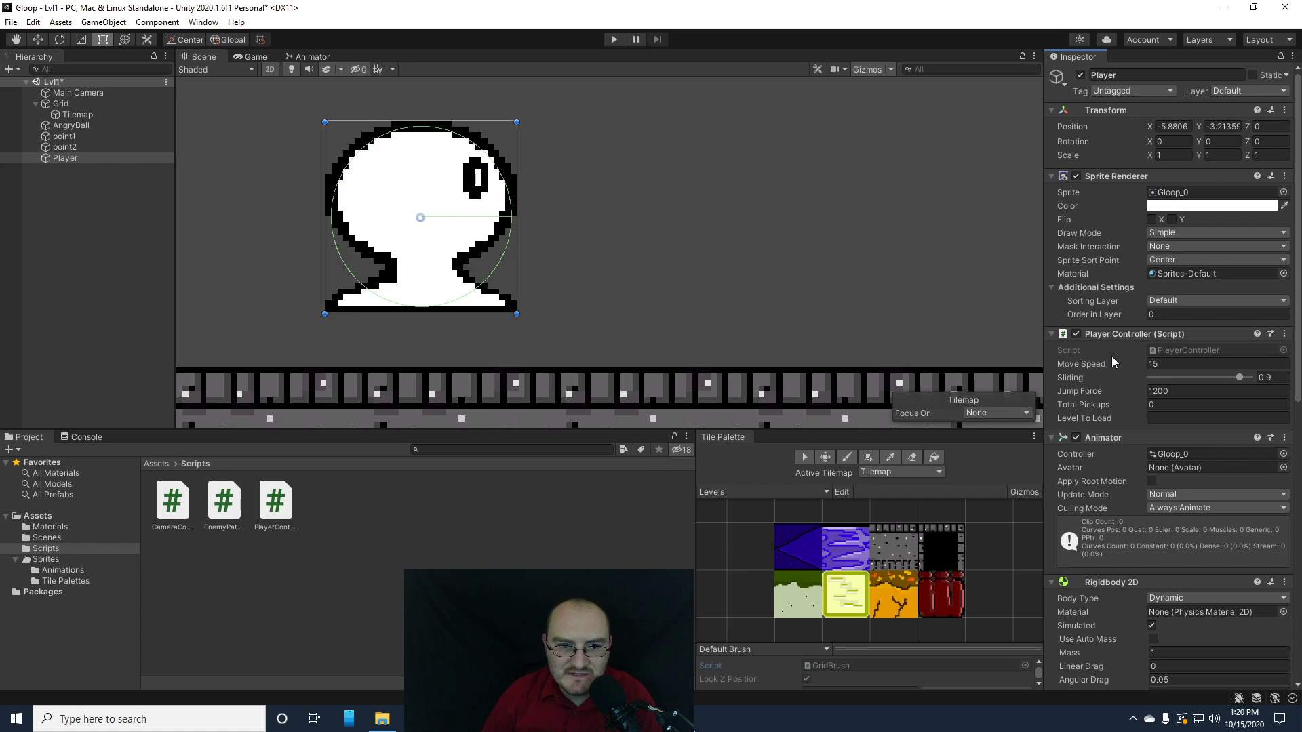
- Set the Move Speed of the Player's PlayerController script to 5
scroll(746, 204, "down", 5)
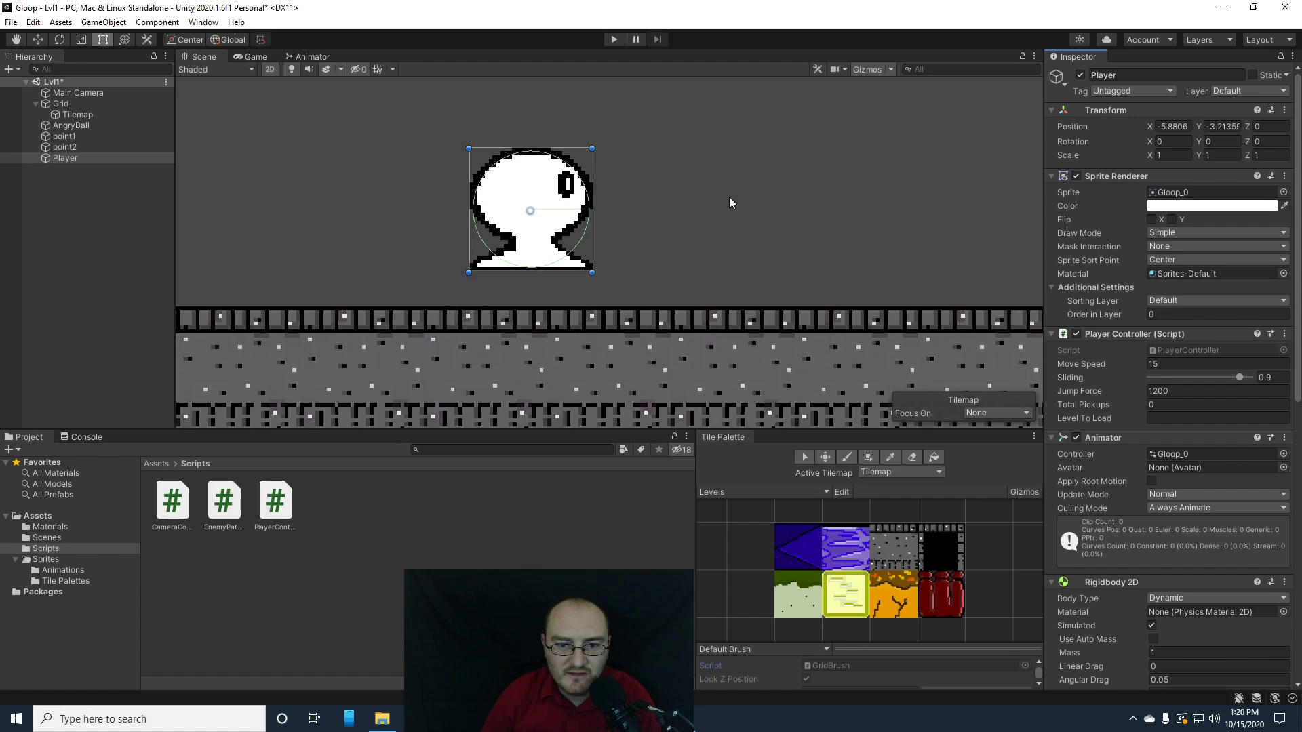
middle_click_drag(871, 173, 712, 321)
scroll(712, 322, "down", 10)
middle_click_drag(831, 307, 701, 328)
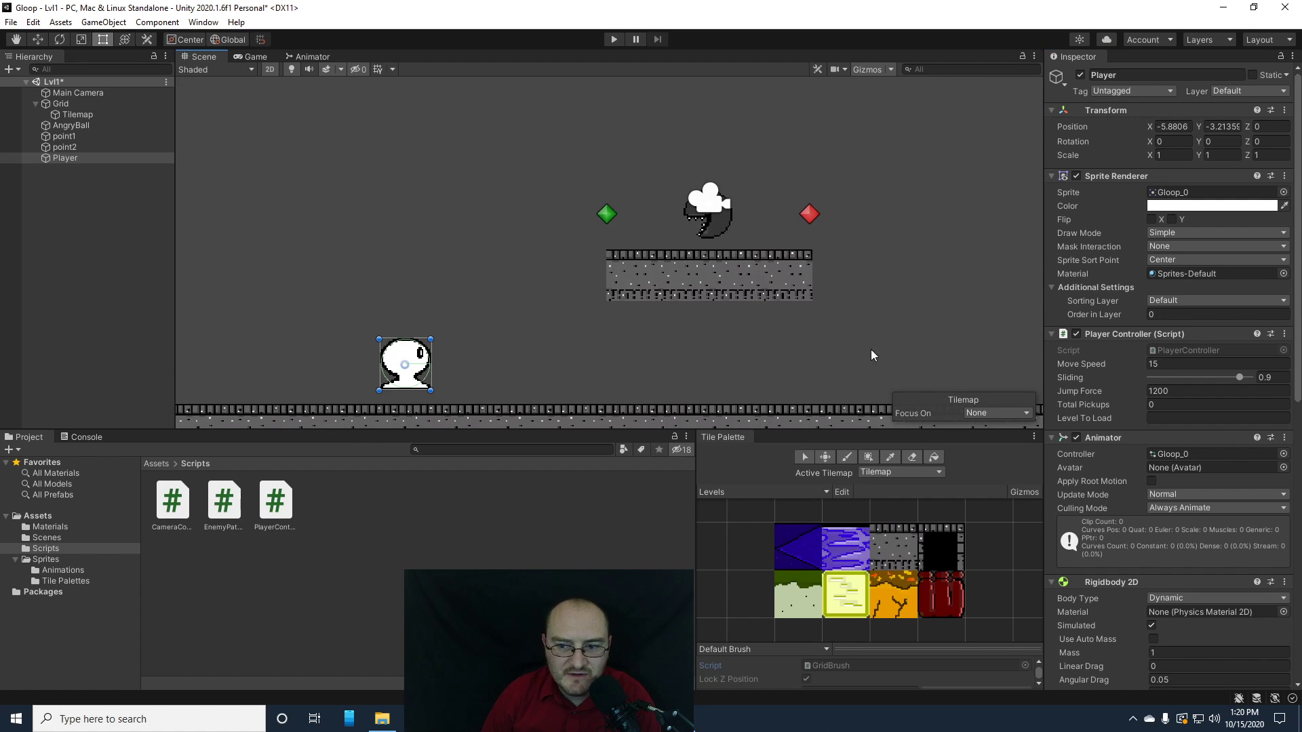
left_click(1152, 364)
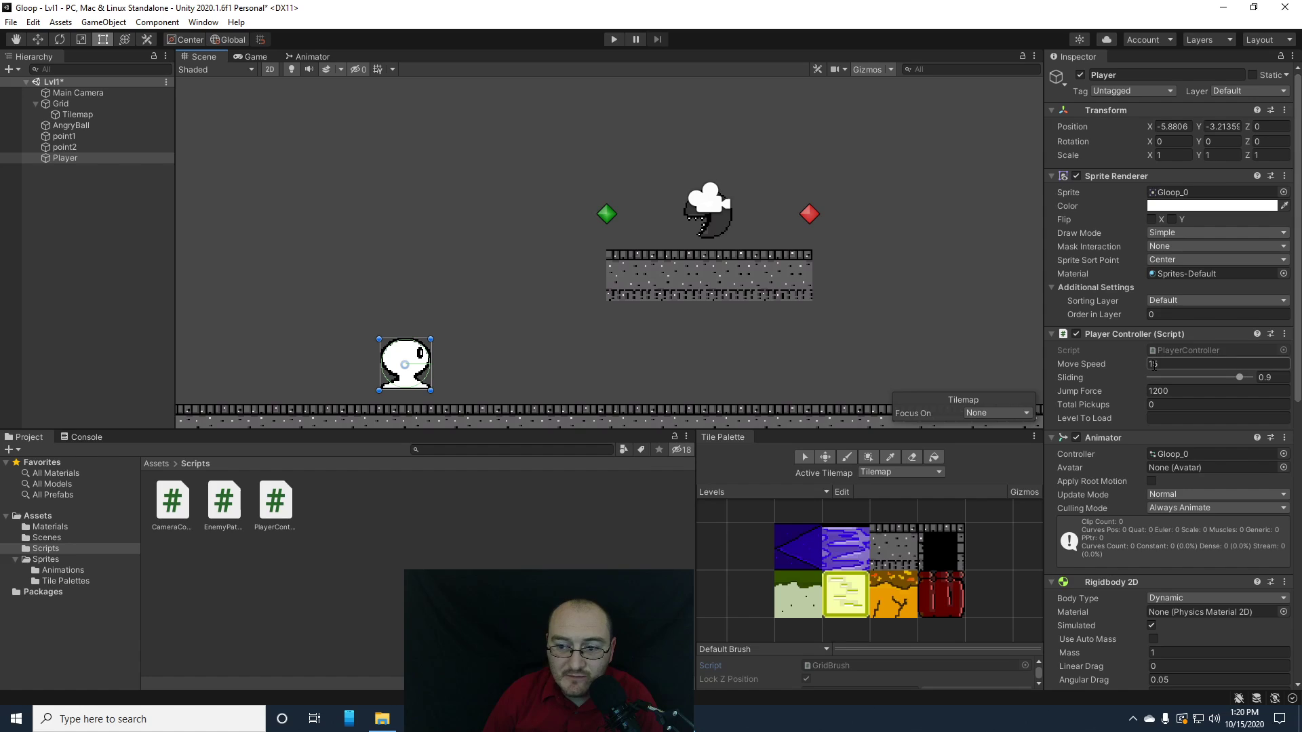
type("5")
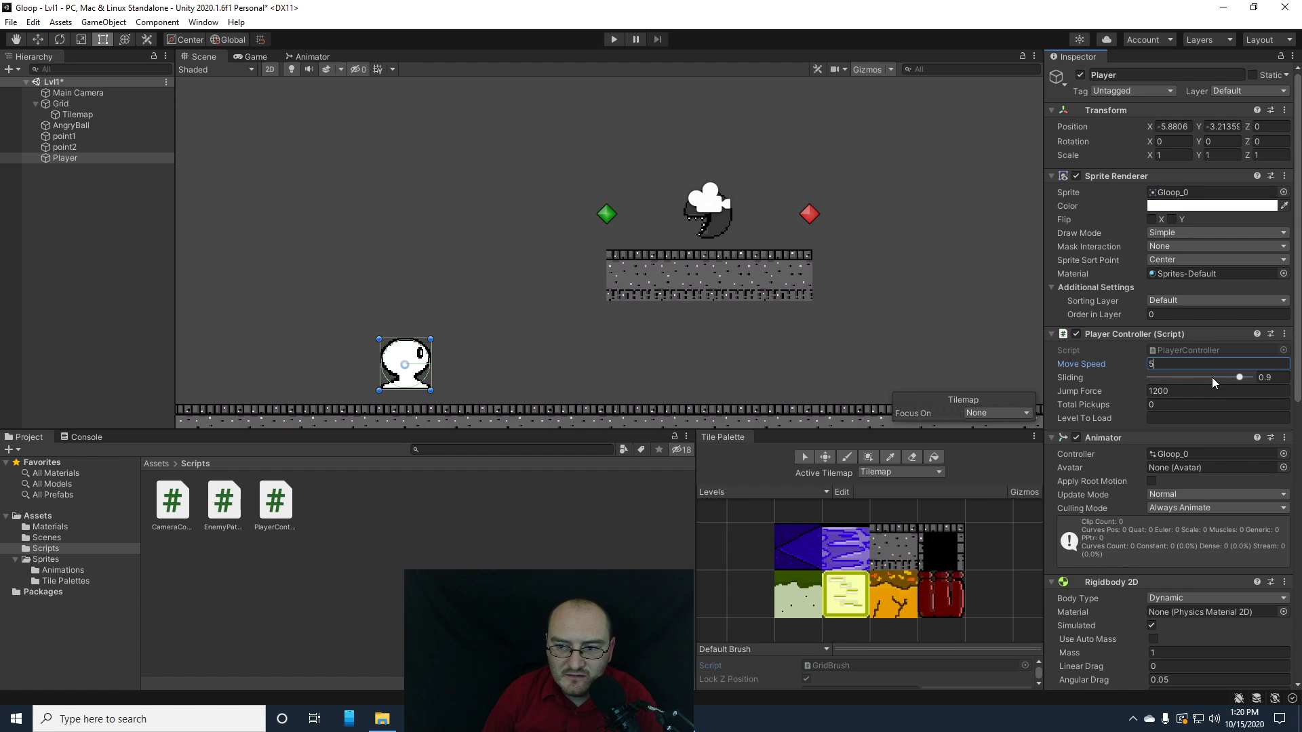
- Set the PlayerController's Total Pickups to 10 and its Level To Load to Lvl1, and deselect the Player
left_click(1160, 406)
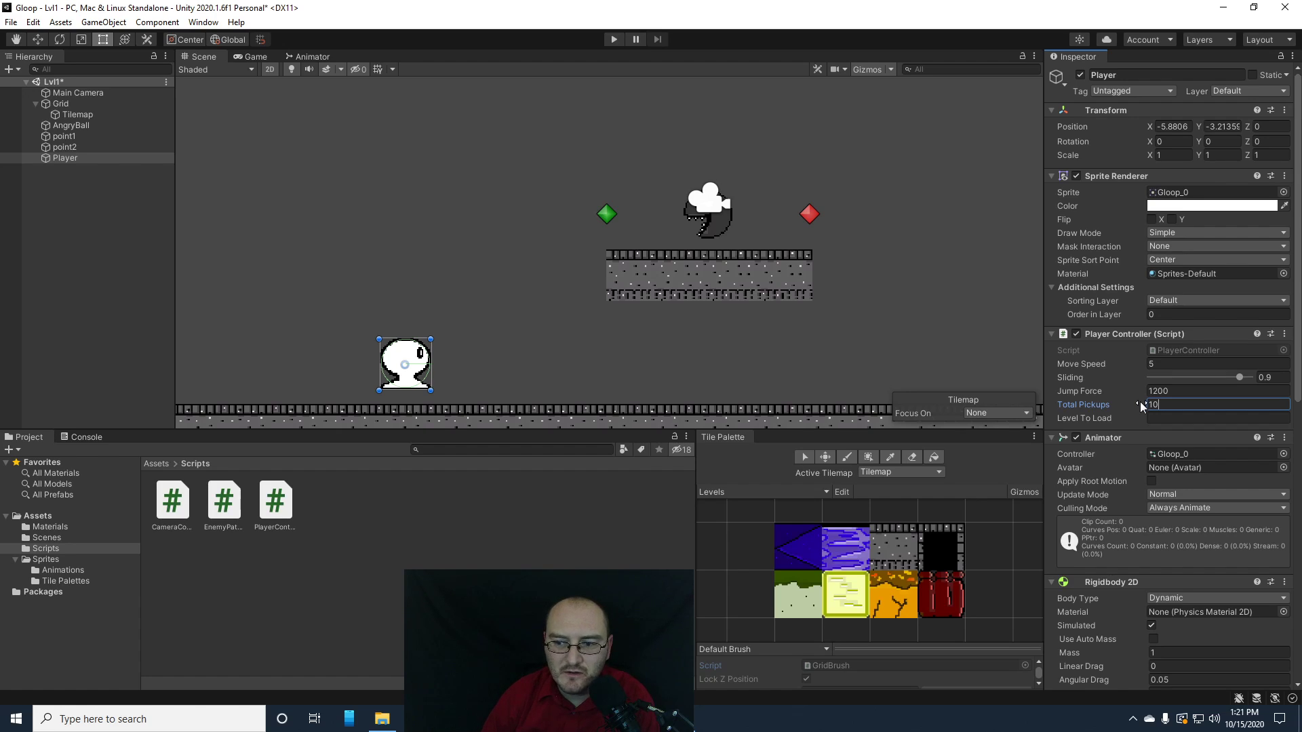
left_click(1154, 418)
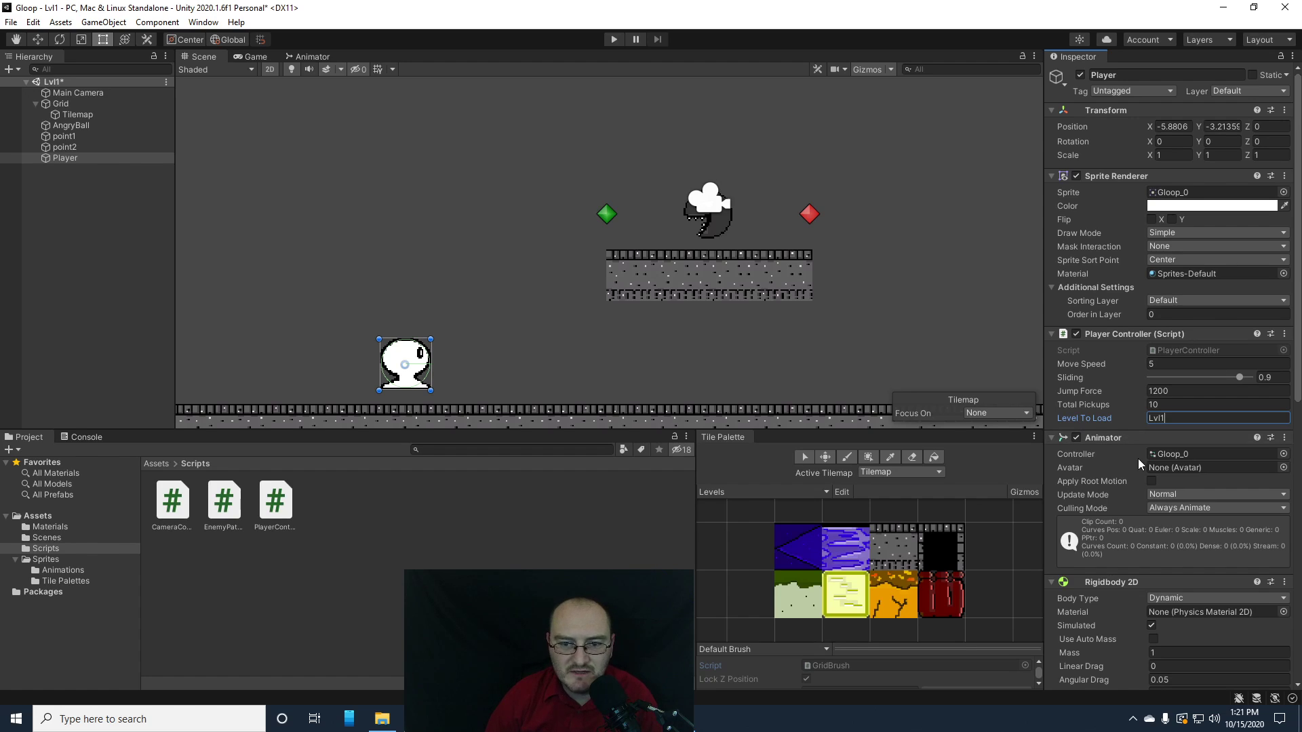
scroll(1131, 405, "down", 5)
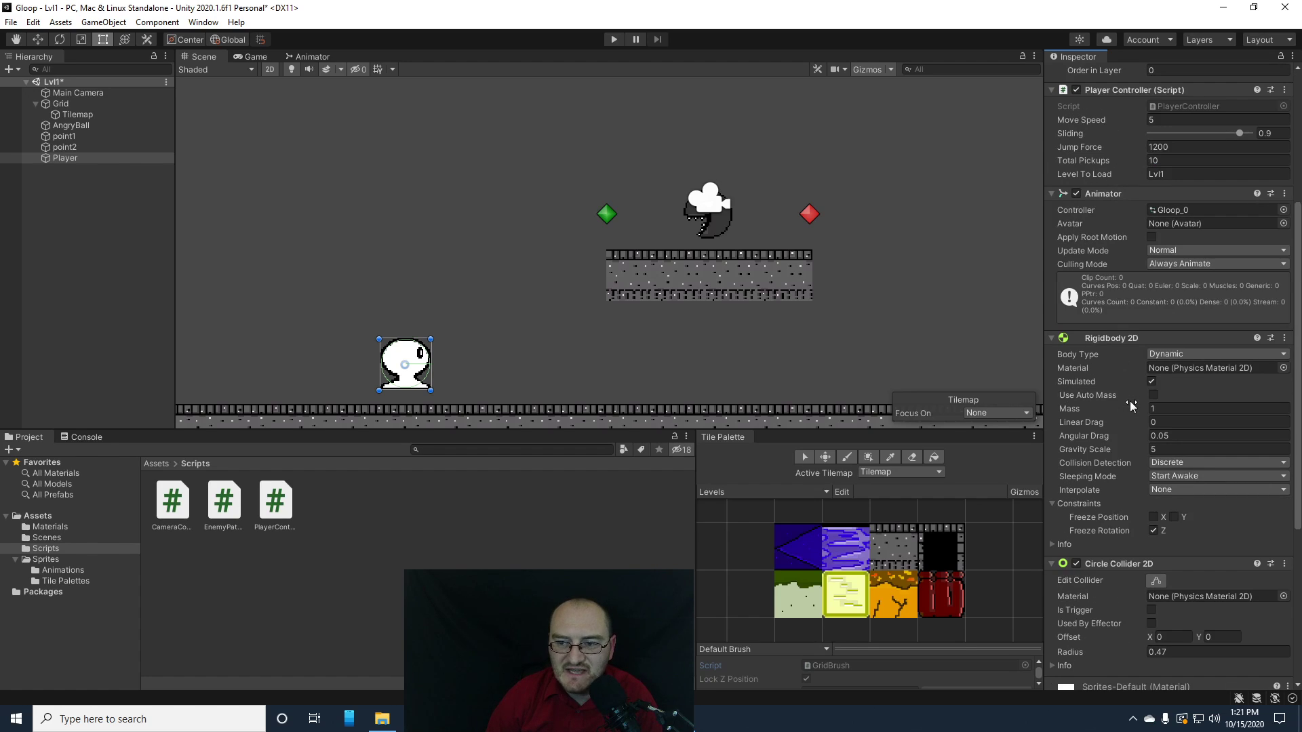
scroll(1127, 246, "up", 3)
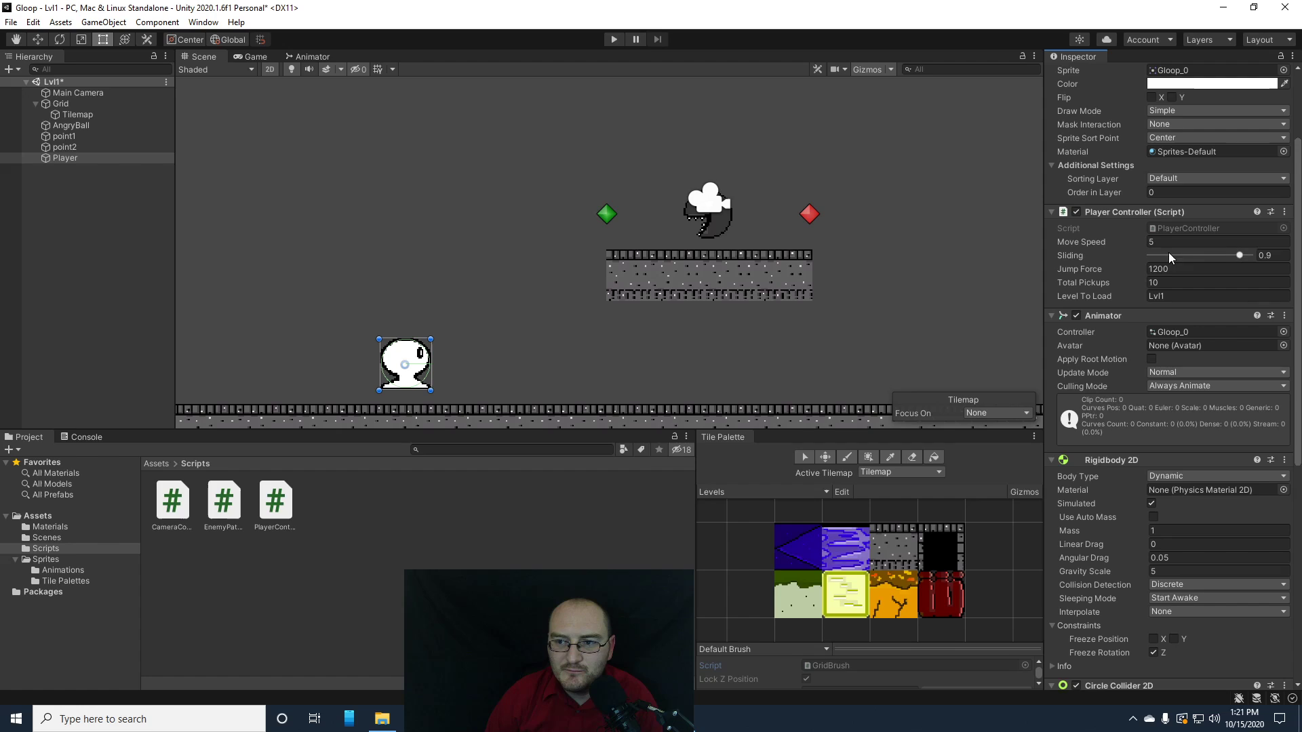
left_click(389, 592)
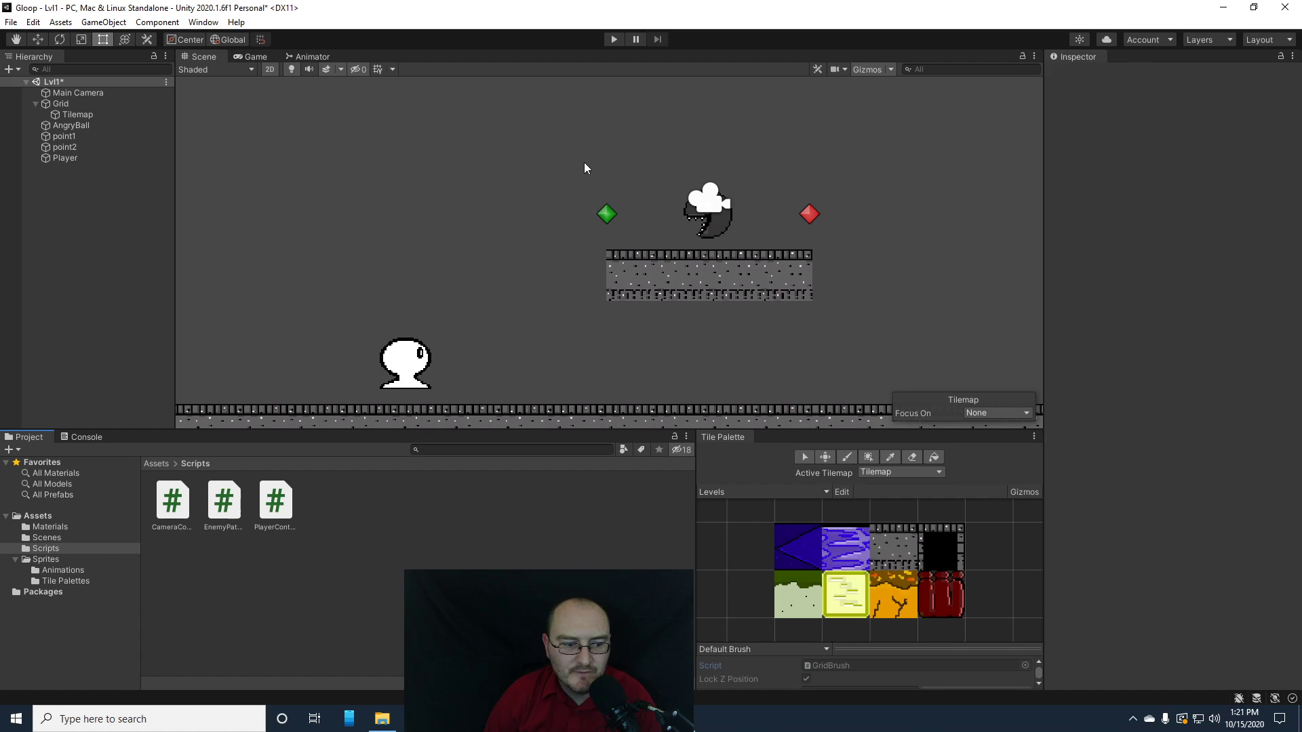
- Play-test Lvl1 by running the player in both directions and jumping repeatedly, and stop play mode
left_click(613, 39)
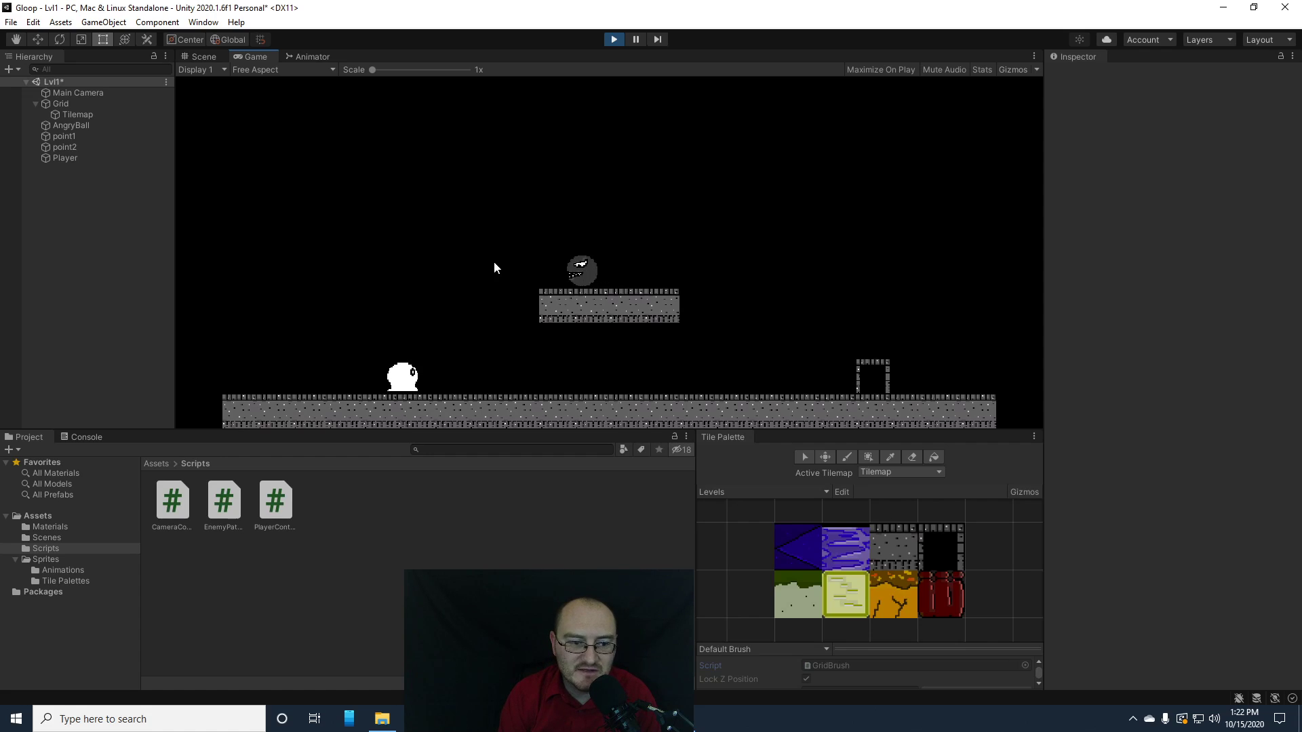
key("Right")
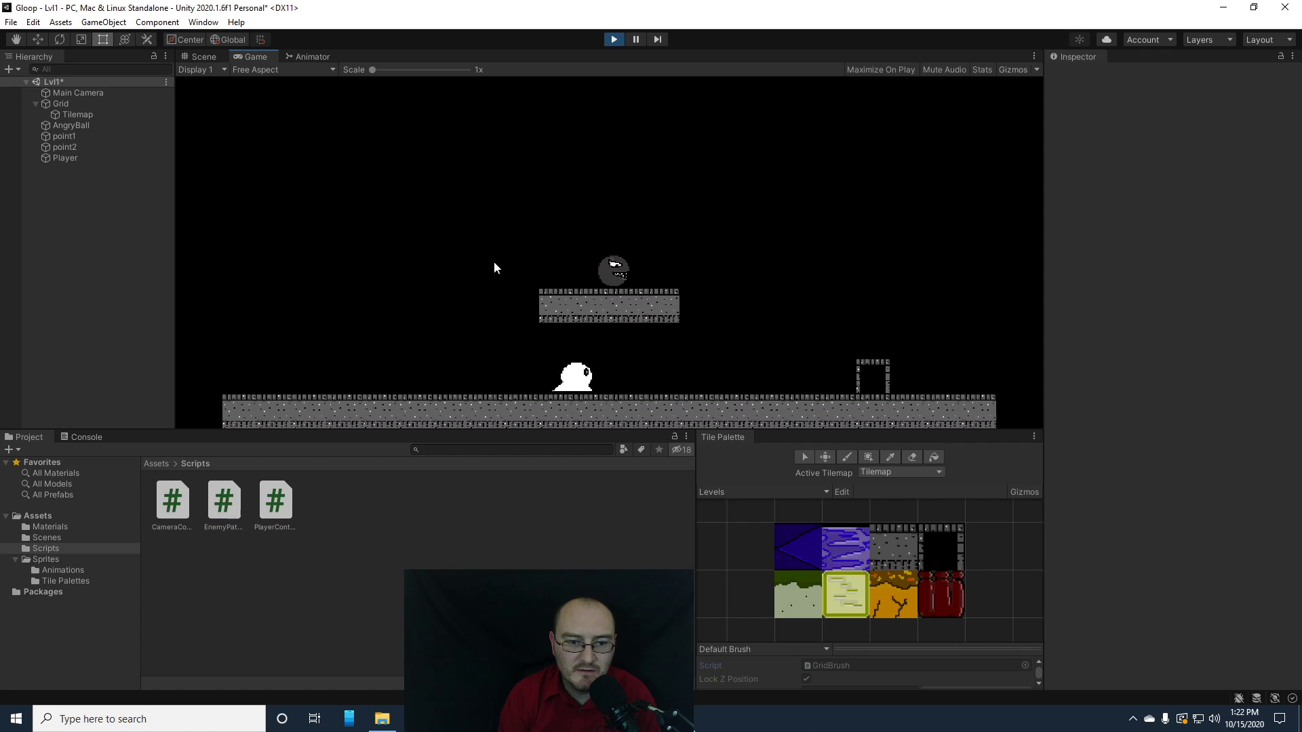
key("Left")
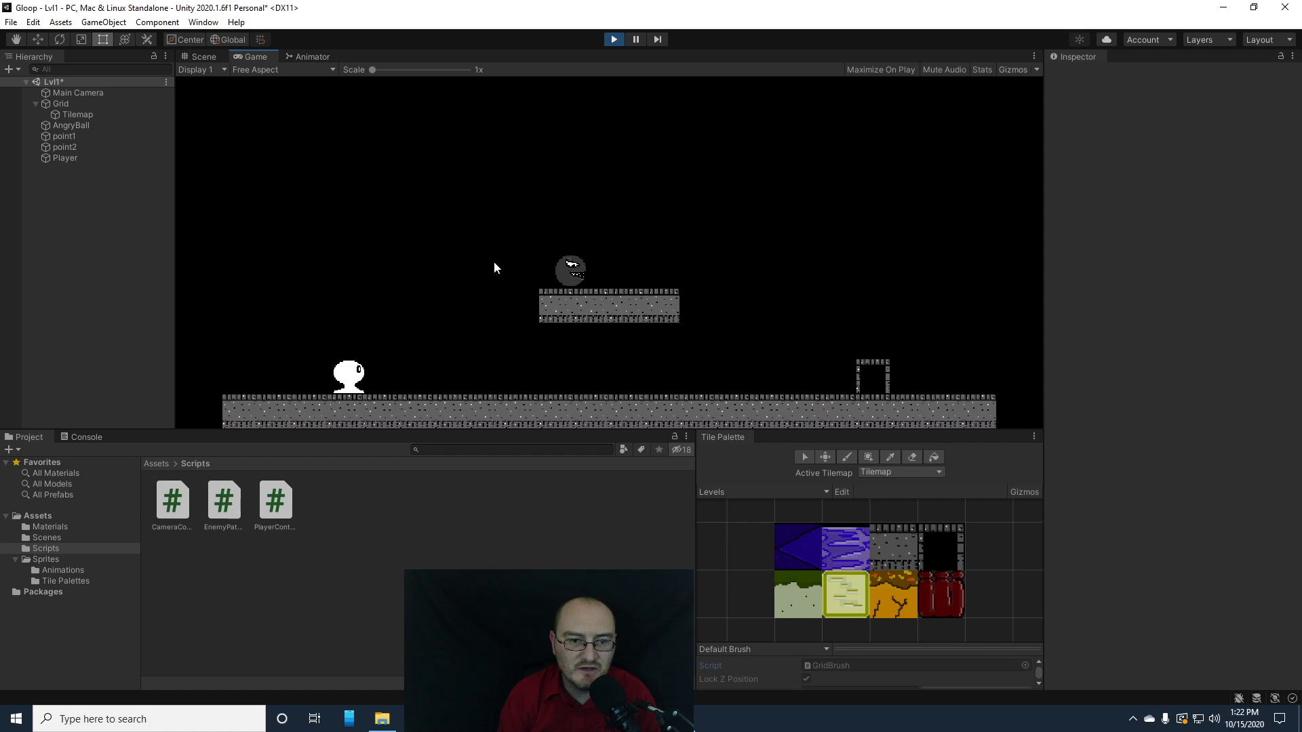
key("Left")
key("Right")
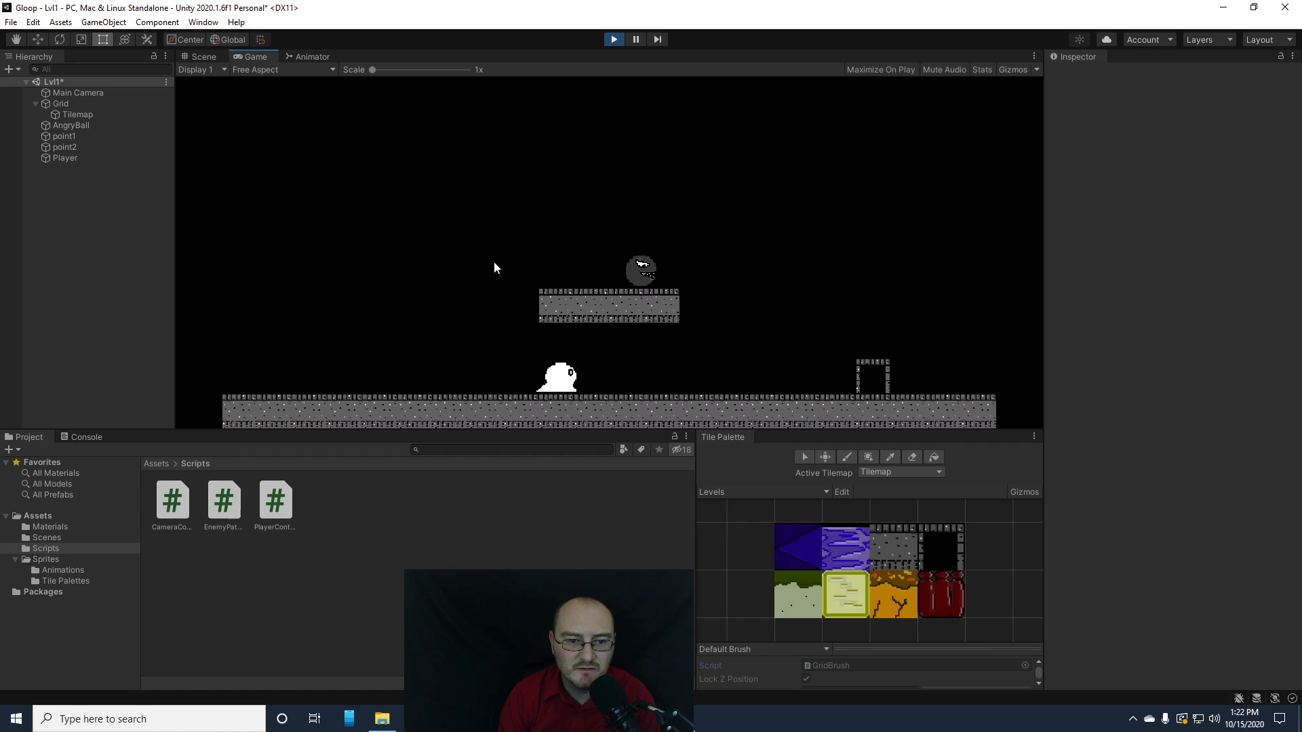
key("Left")
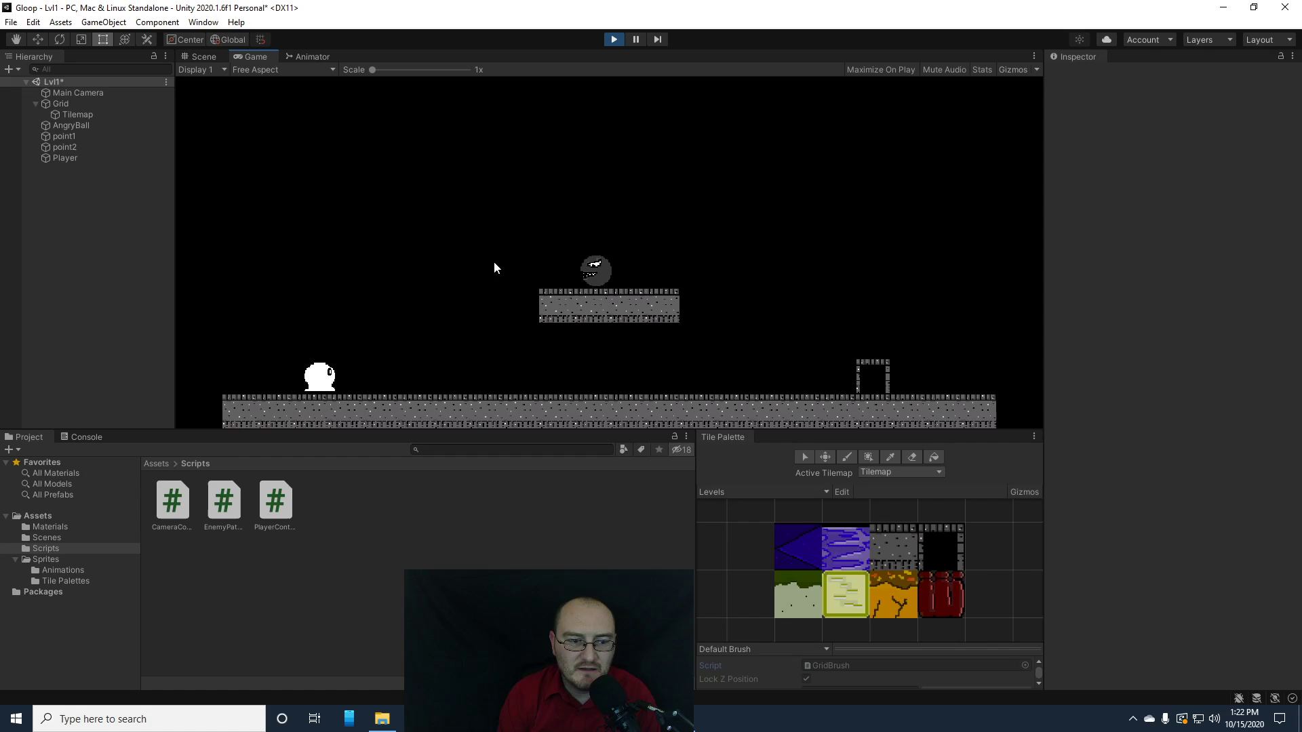
key("Right")
key("space")
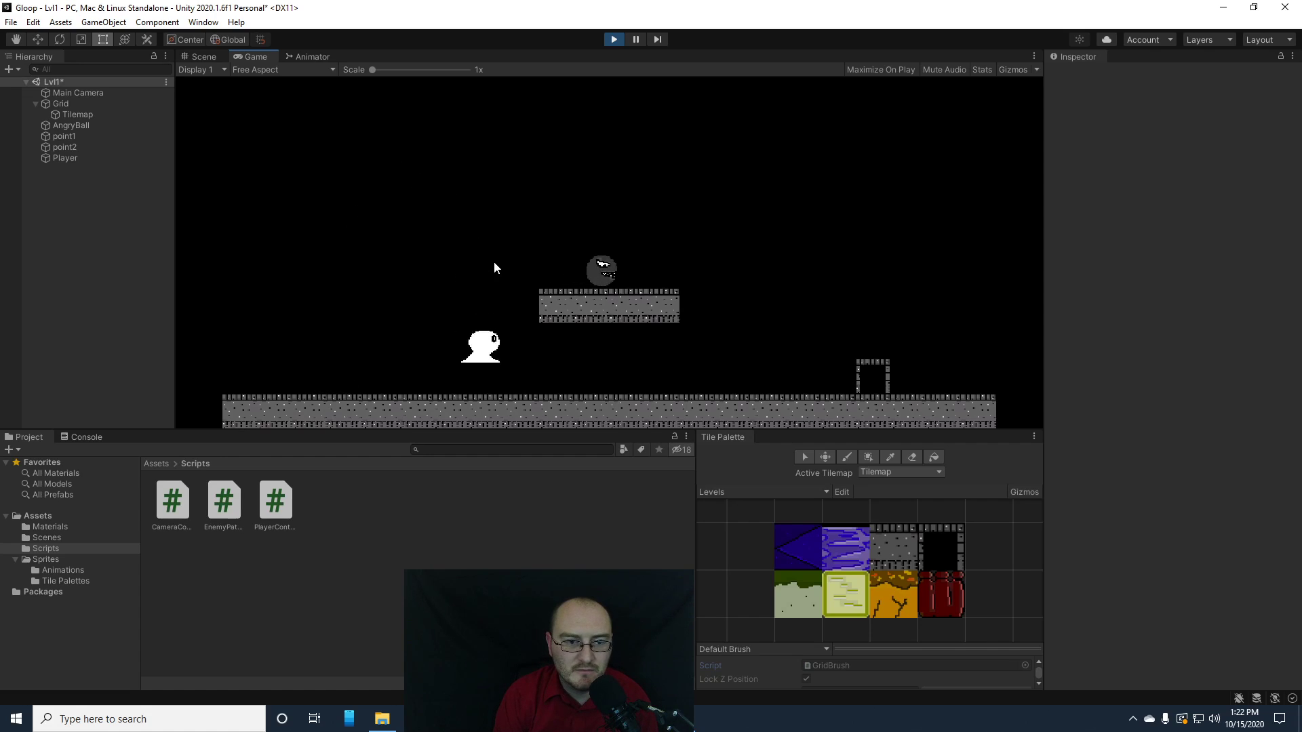
key("space")
key("Left")
key("space")
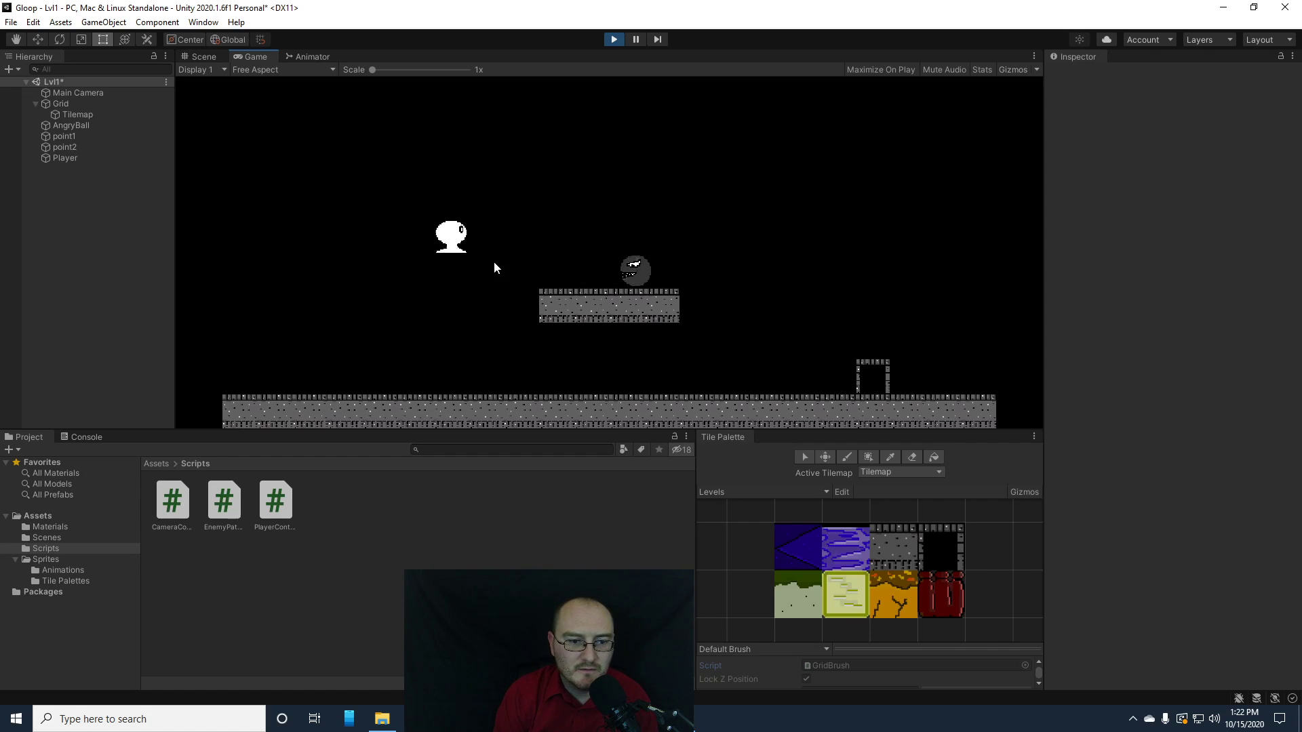
key("space")
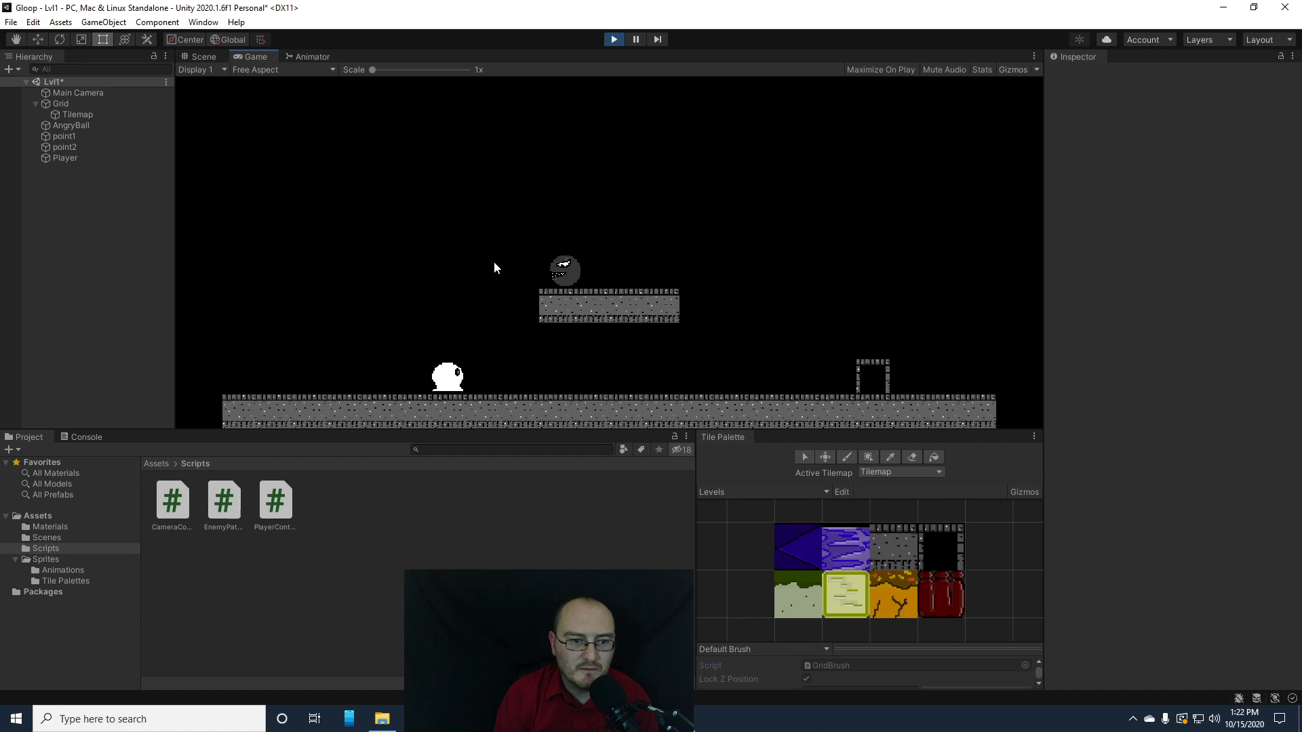
key("space")
key("space")
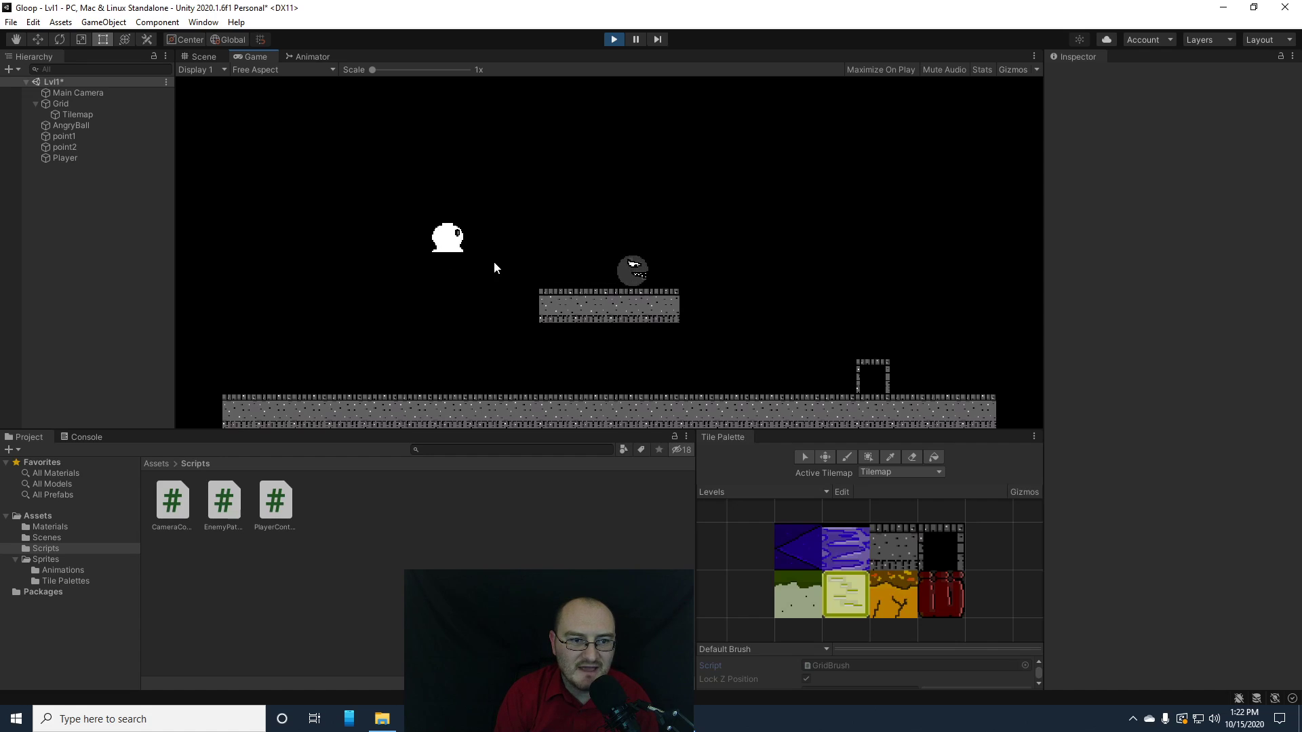
left_click(614, 39)
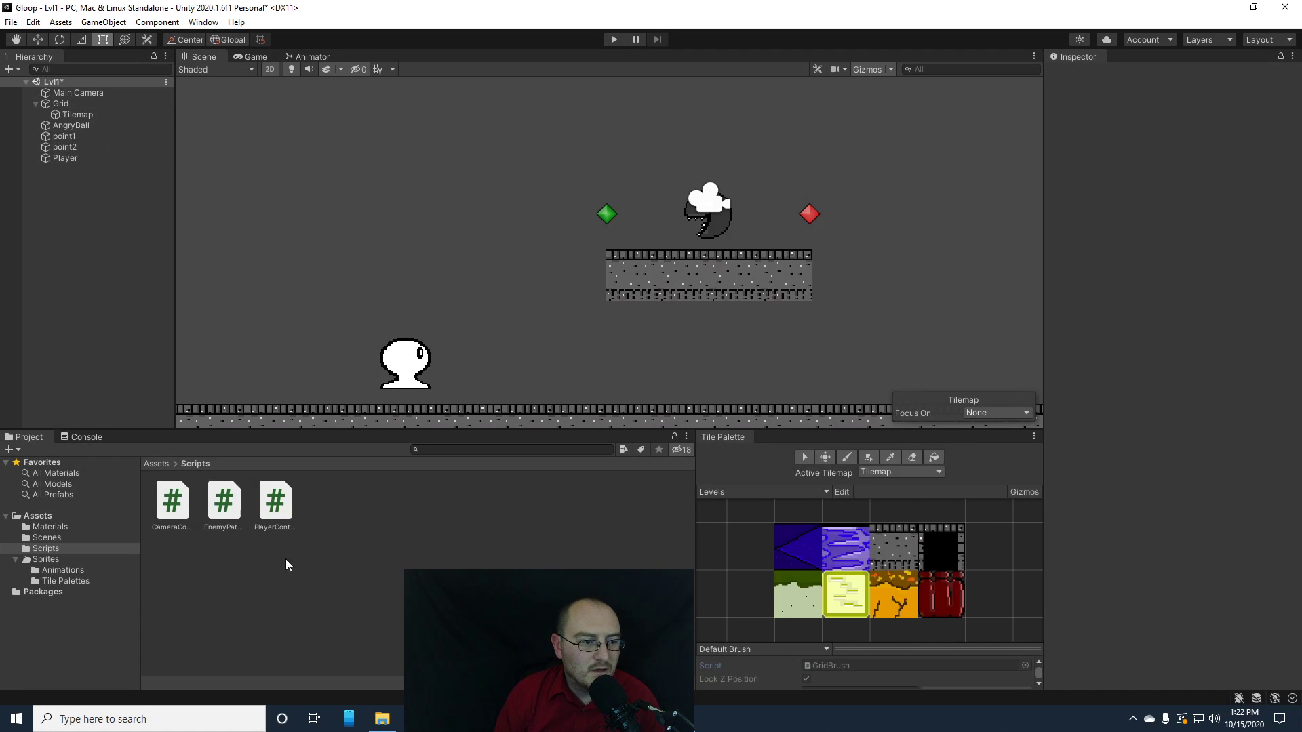
- Open the Gloop_0 animator controller from the Animations folder and inspect its jump and run states
left_click(56, 571)
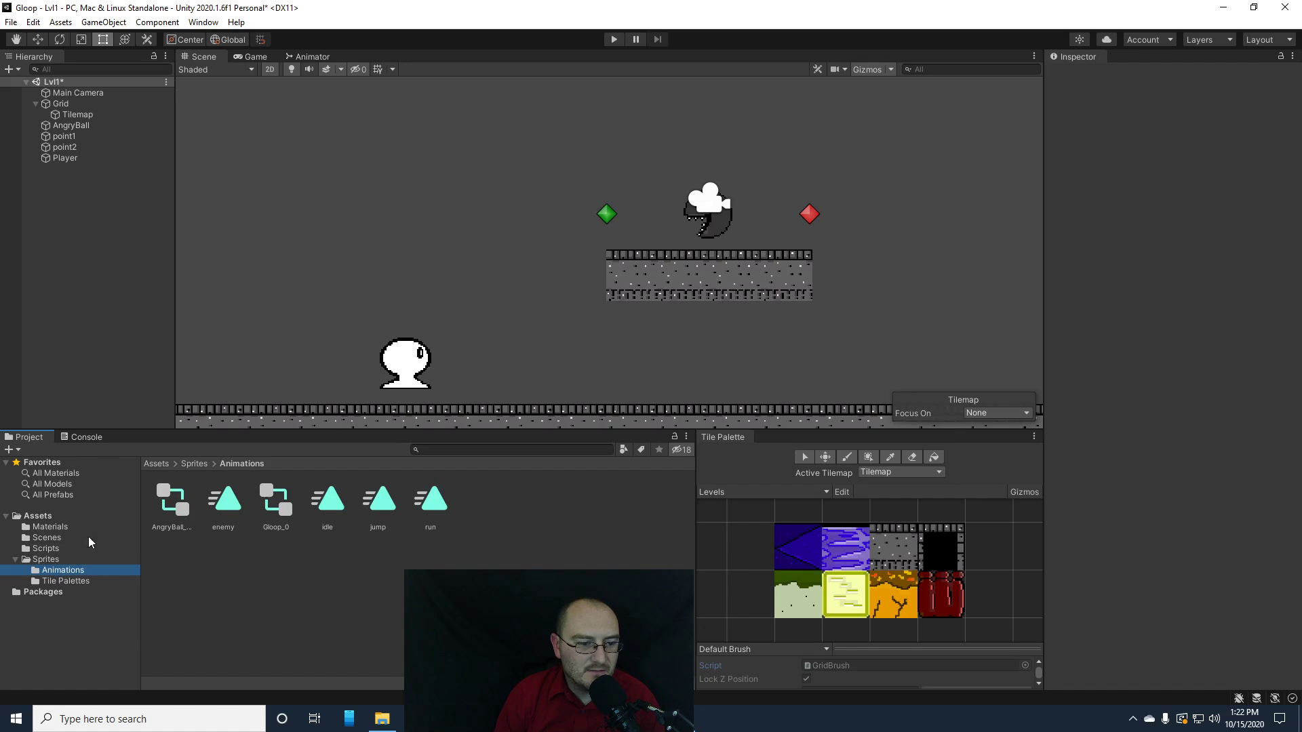
double_click(281, 499)
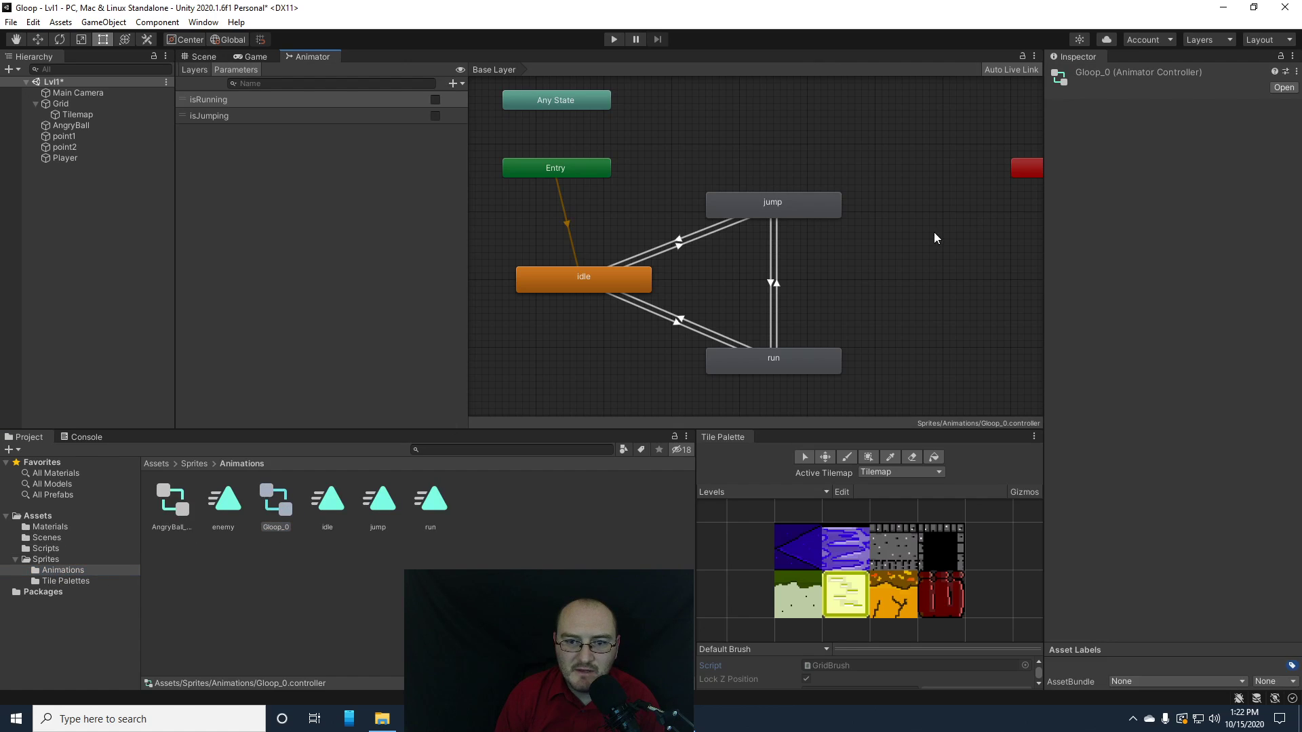
left_click(811, 208)
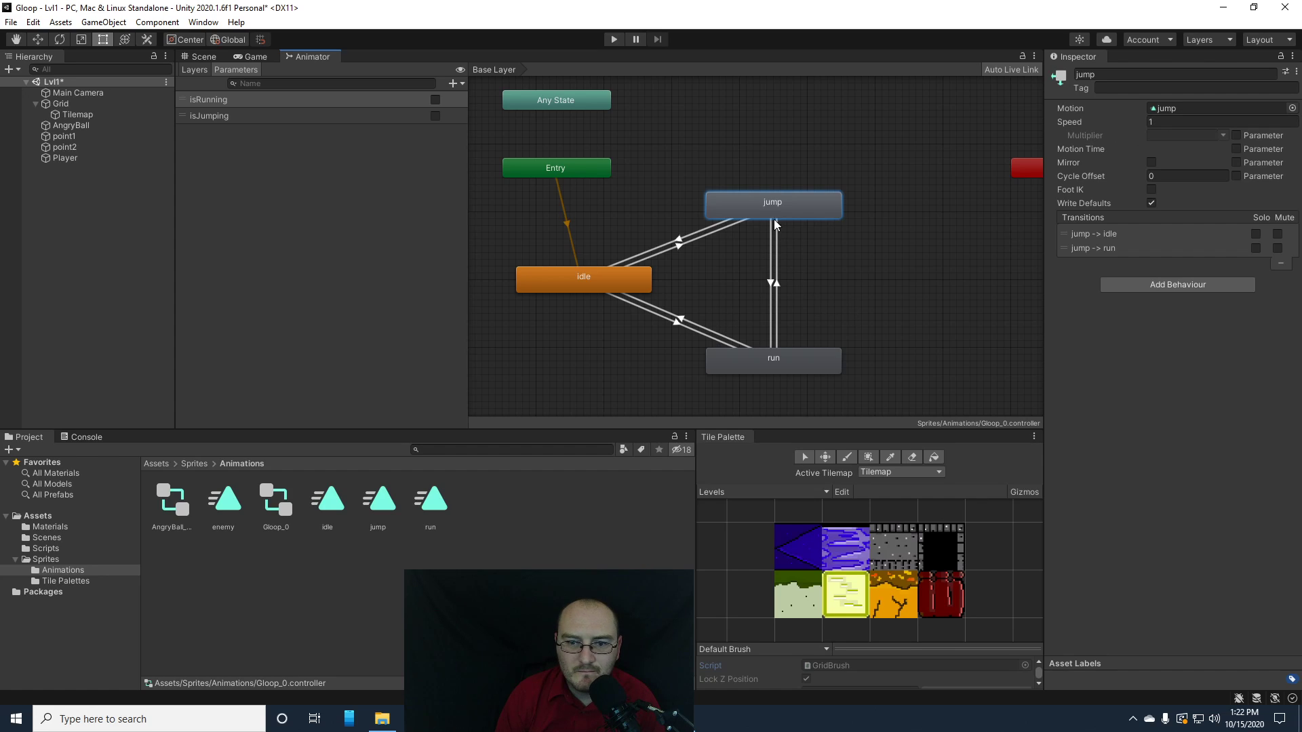
left_click(780, 363)
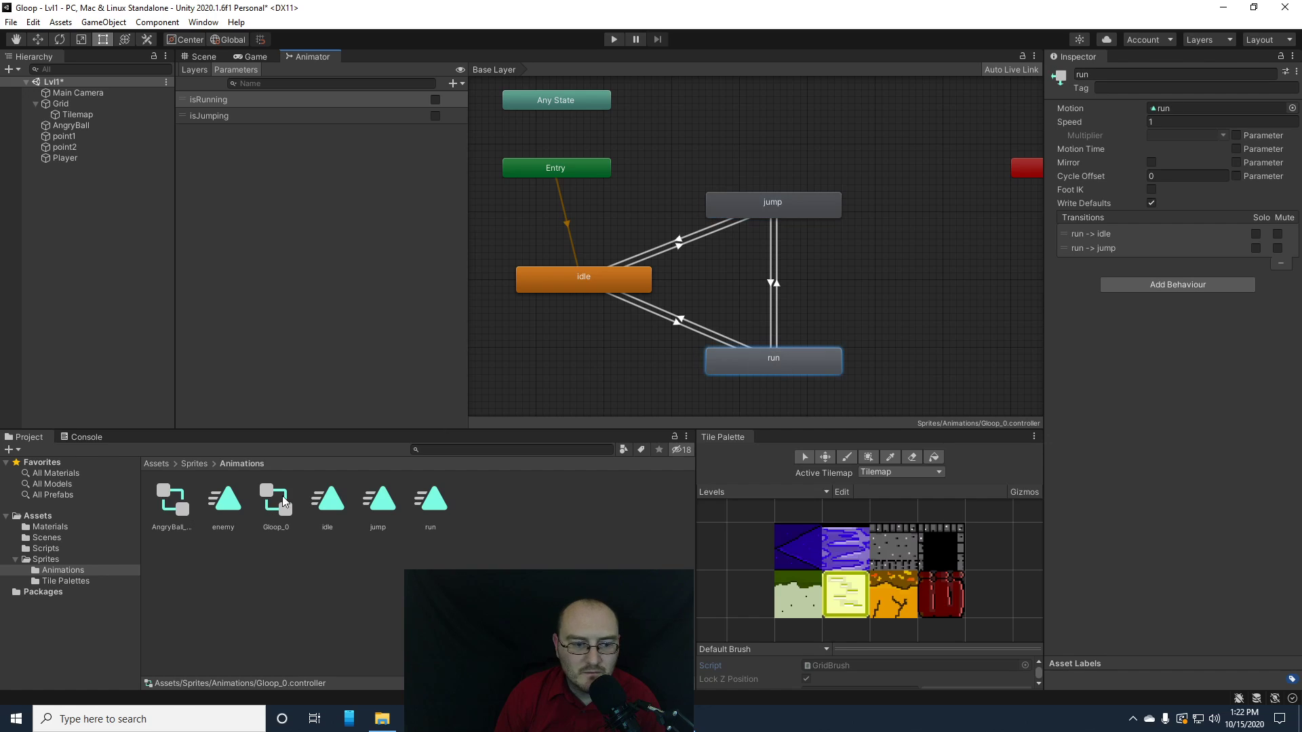
- Enable Loop Pose on the jump animation clip and compare its loop settings with the run clip's
left_click(381, 507)
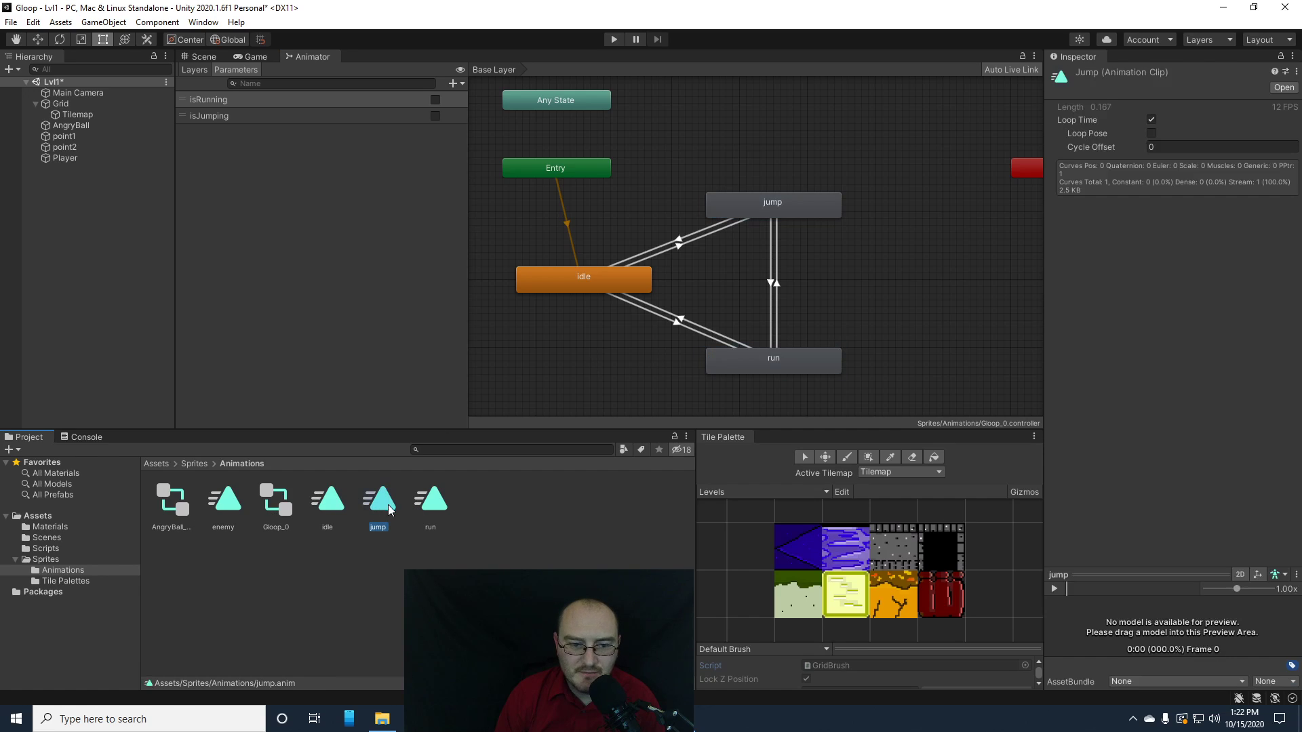
left_click(1150, 135)
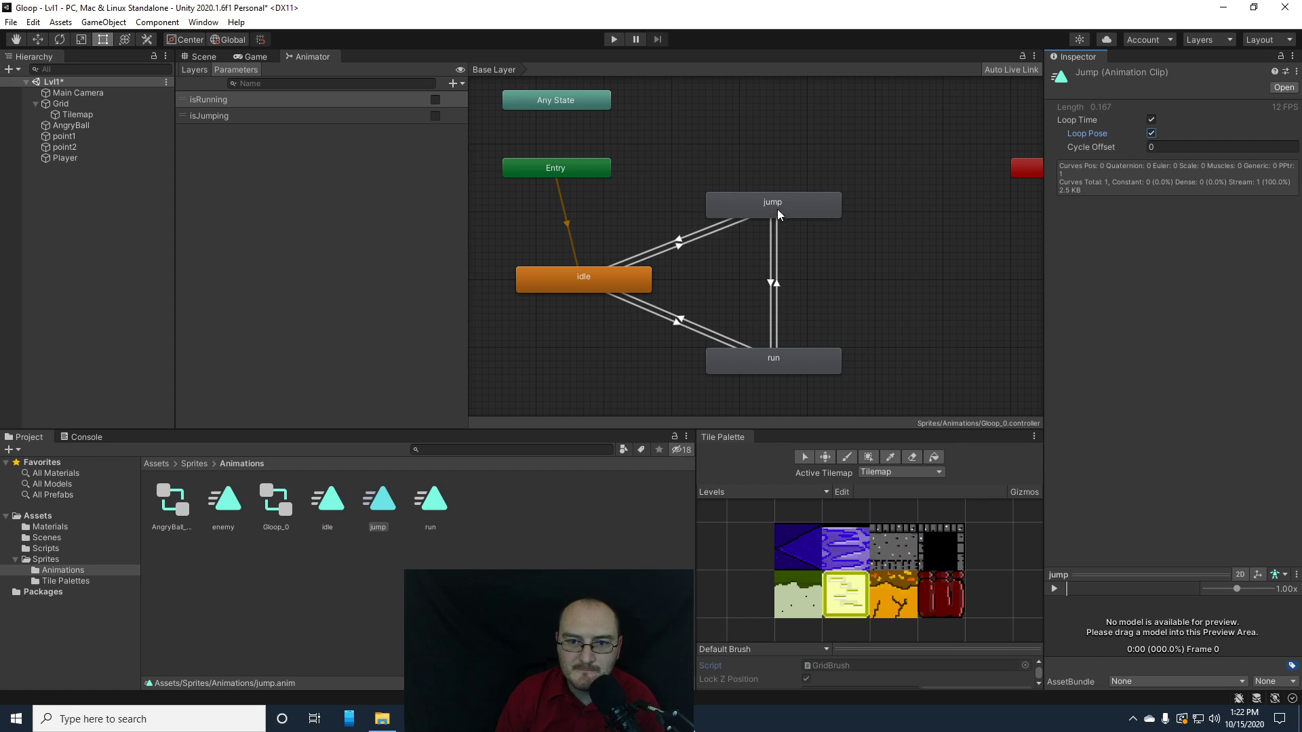
left_click(433, 502)
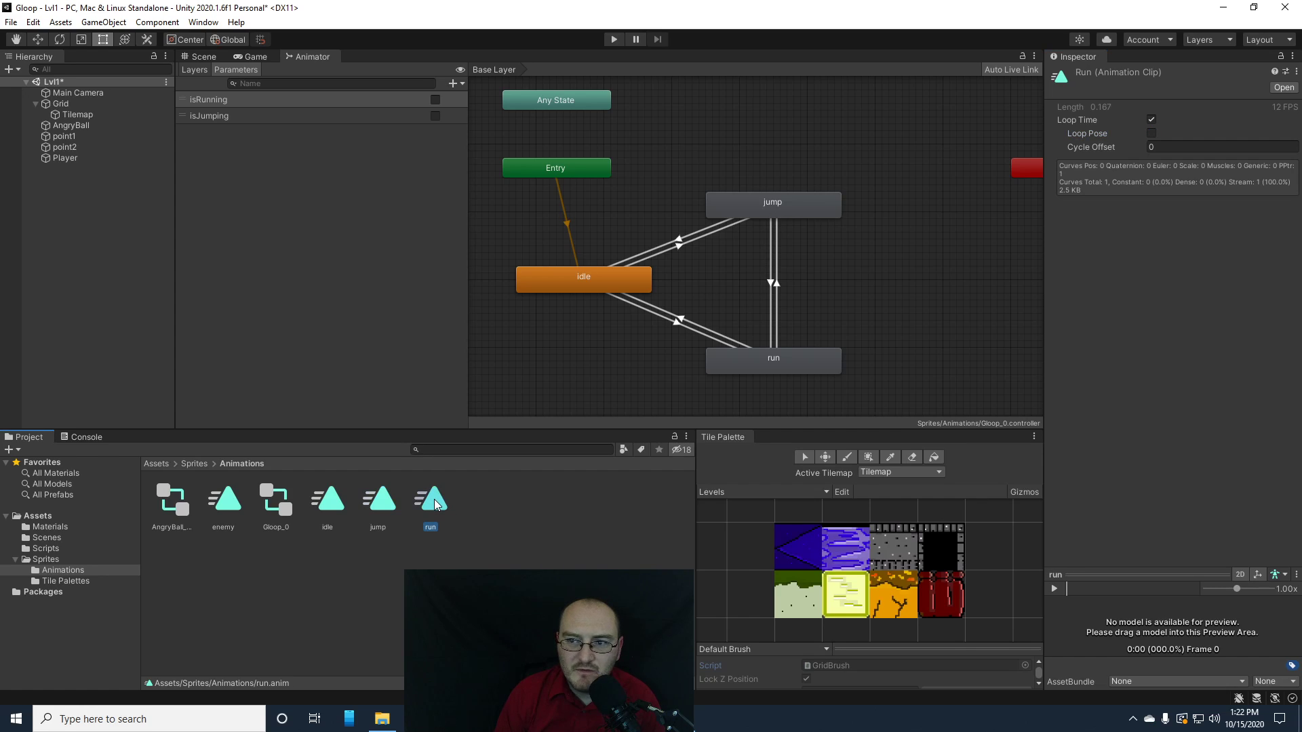
left_click(379, 505)
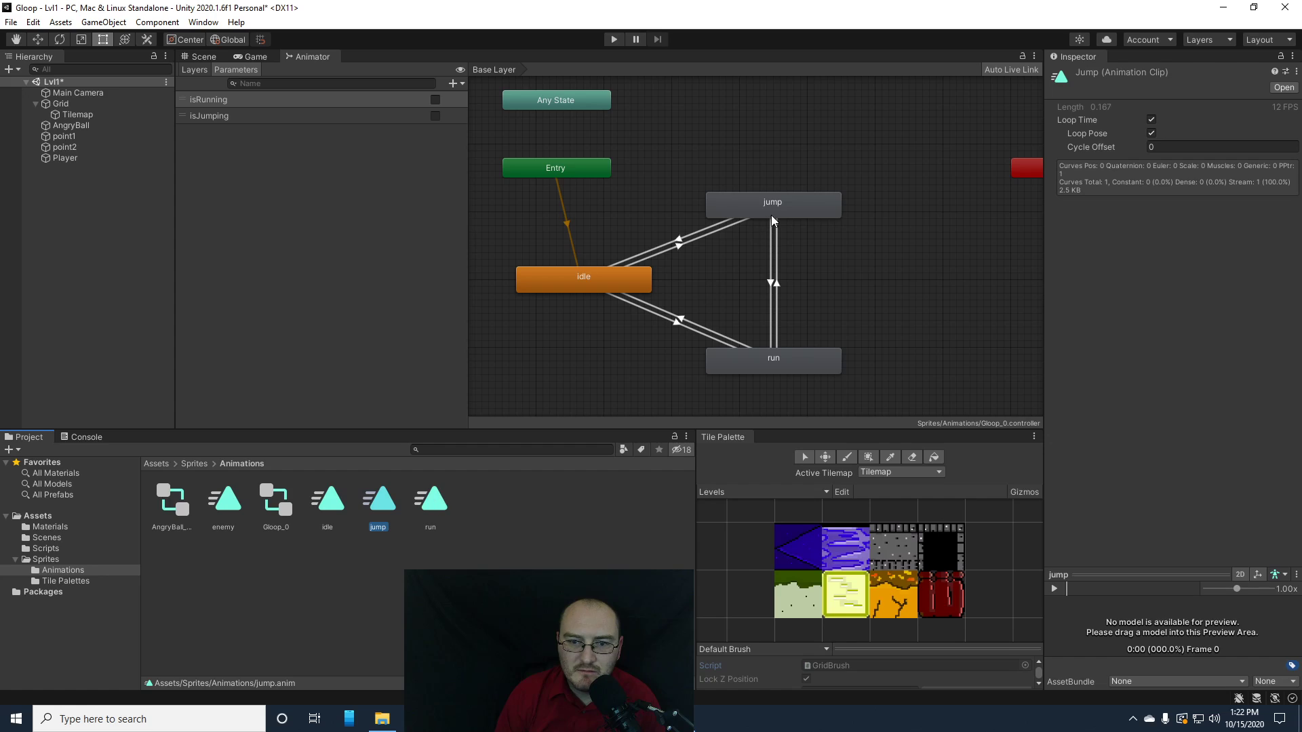
- Set the Speed of the run and idle states in the Gloop_0 controller to 0.5
left_click(789, 366)
left_click(1157, 123)
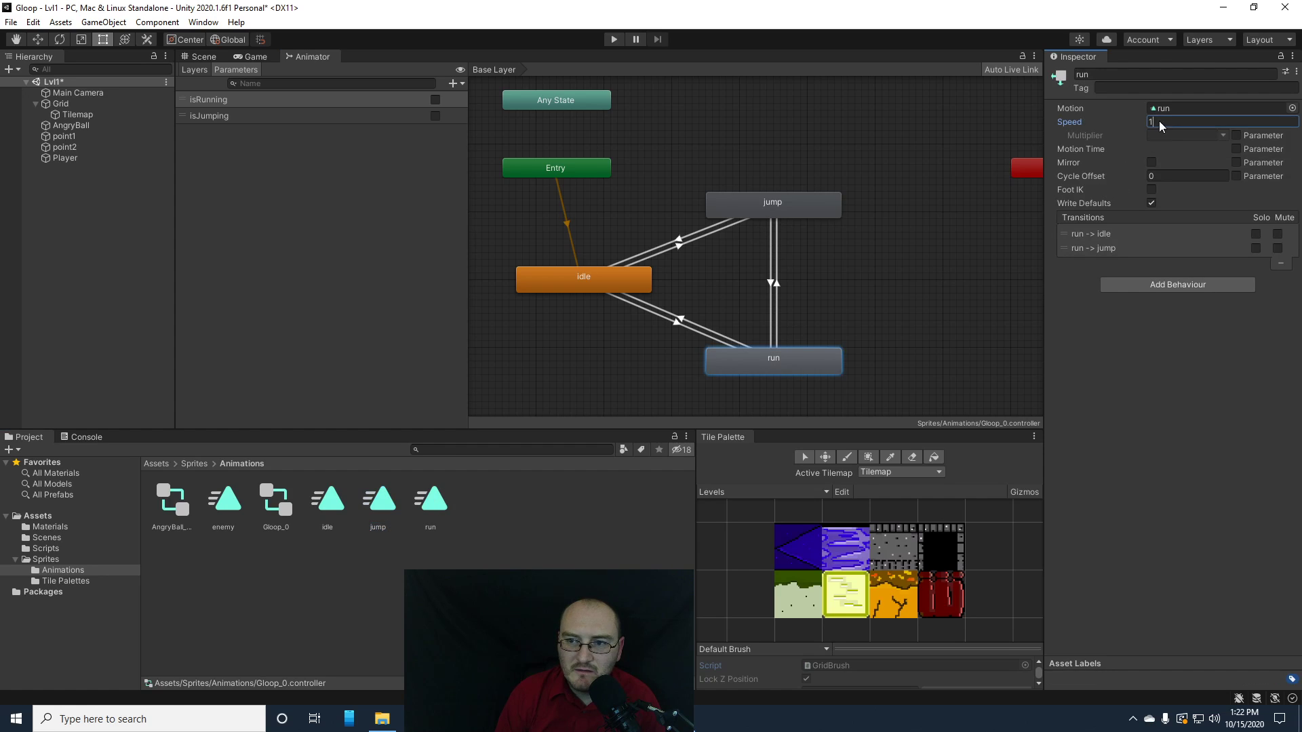
type("0.5")
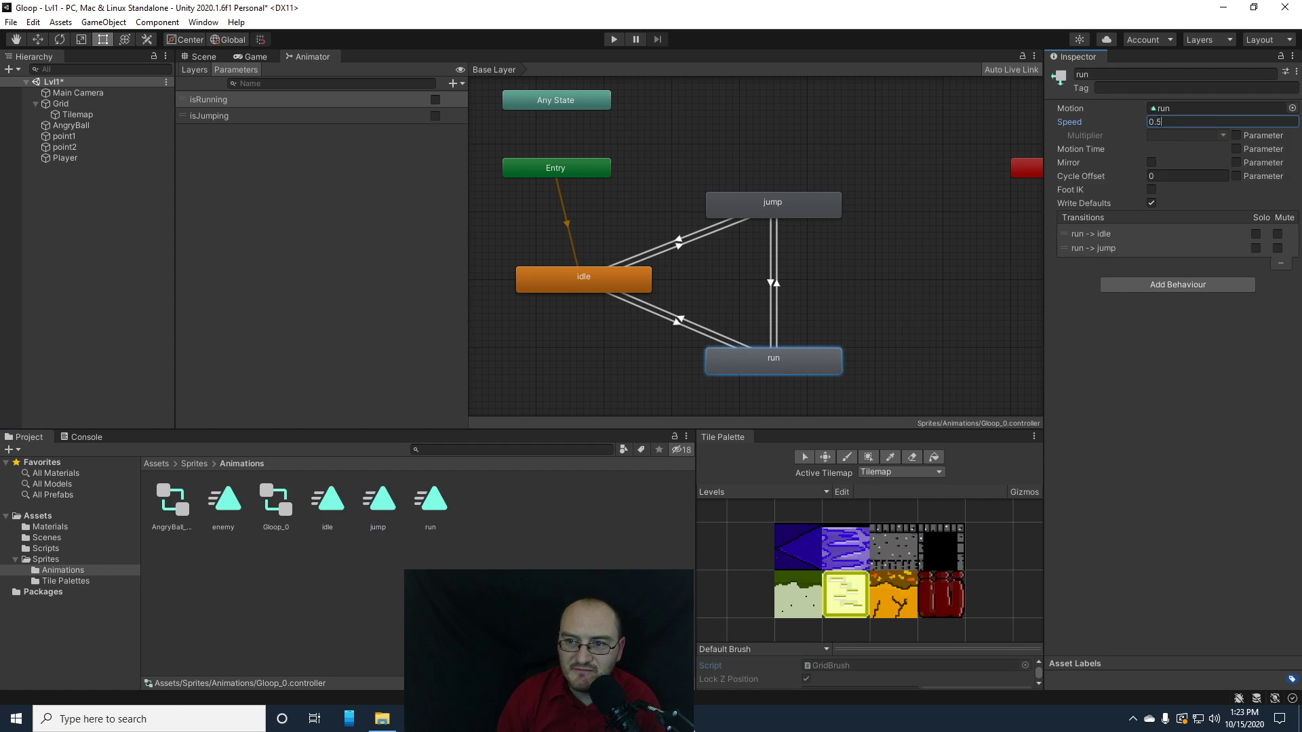
left_click(625, 275)
left_click(1190, 123)
type("0.5")
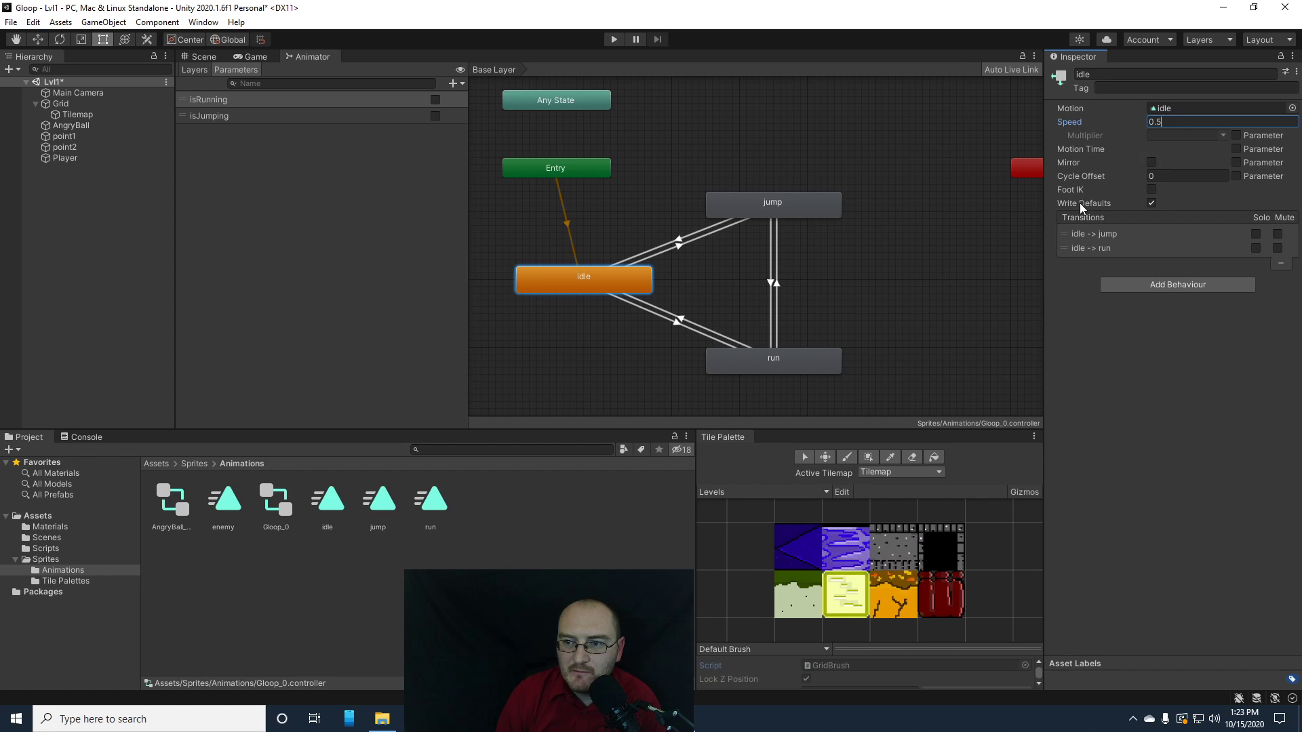
- Play Lvl1 and run the player back and forth, jumping in both directions, to check the slowed run and idle animations
left_click(612, 40)
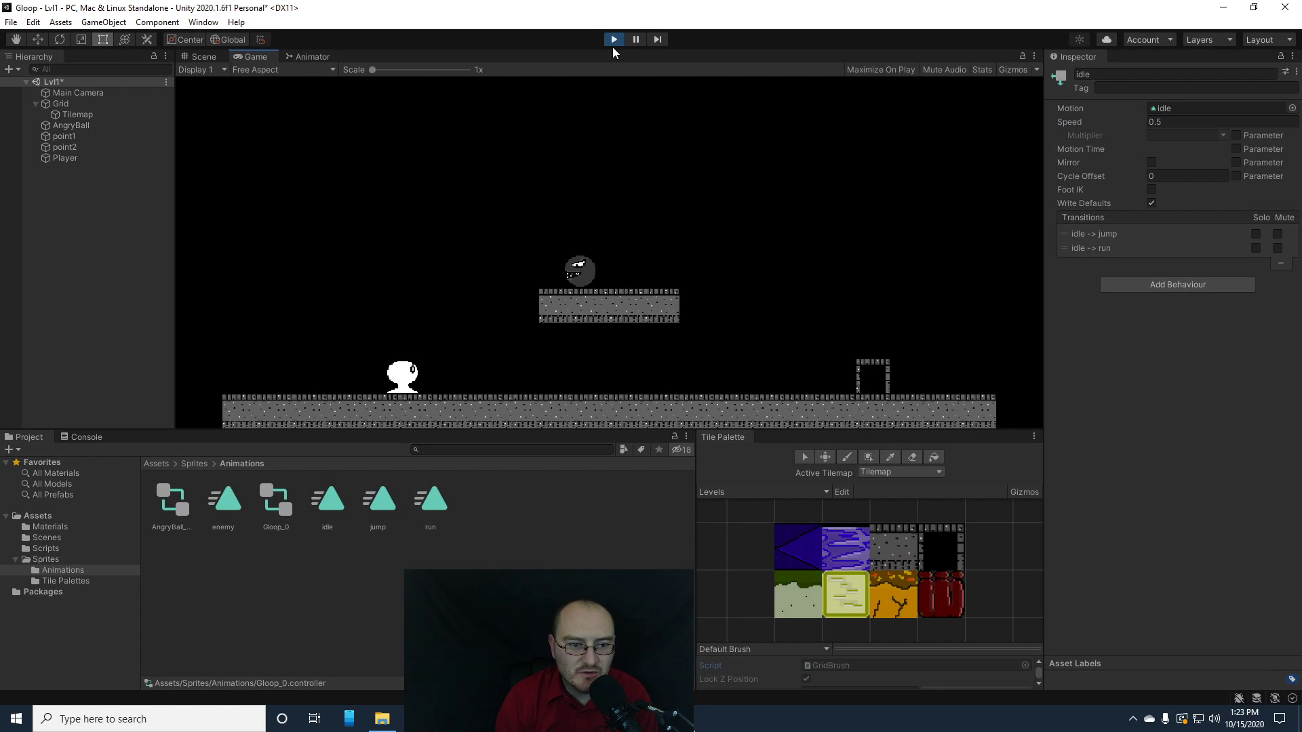
key("Right")
key("Left")
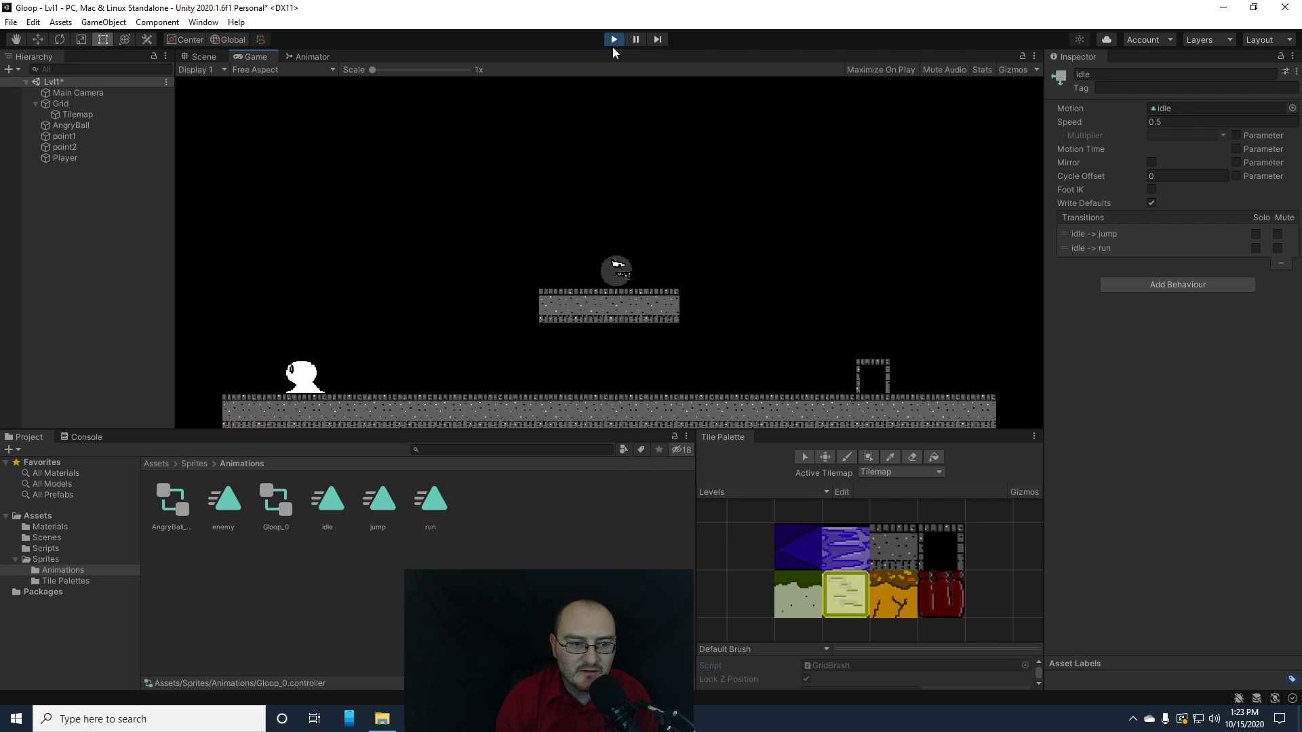
key("Right")
key("Right")
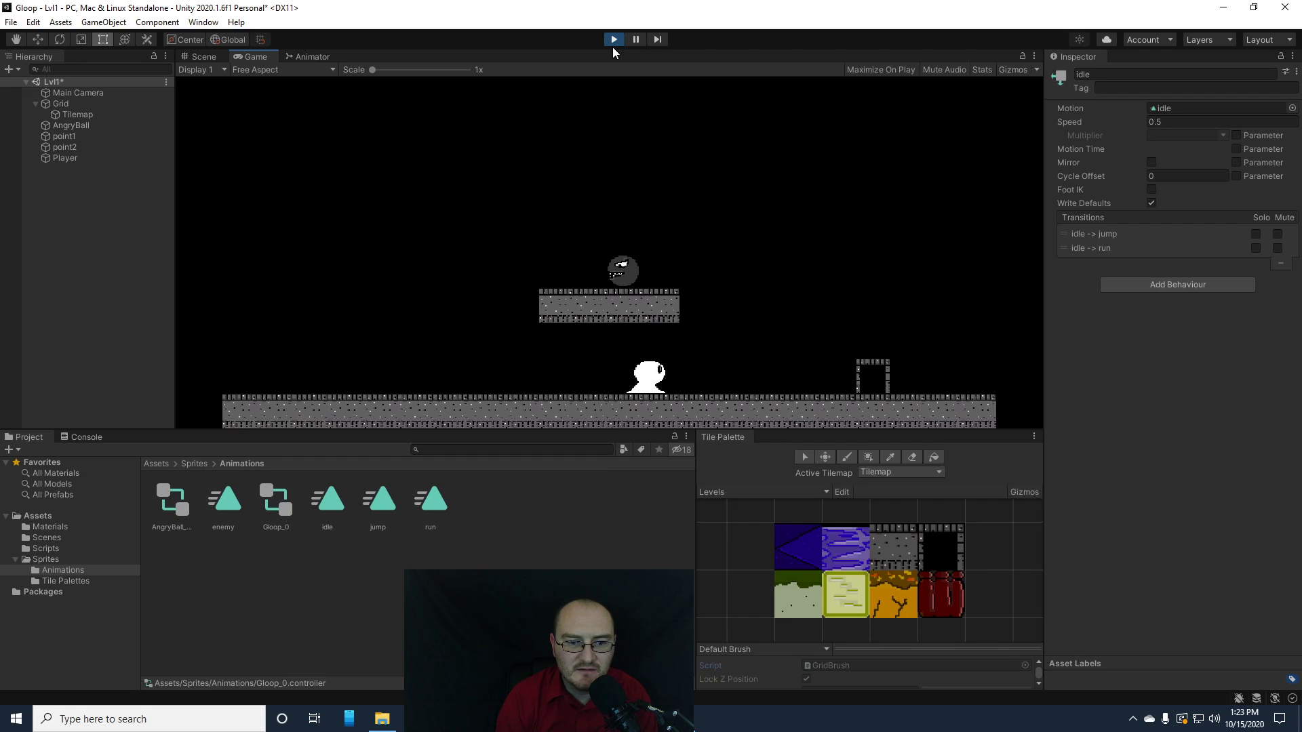
key("Left")
key("space")
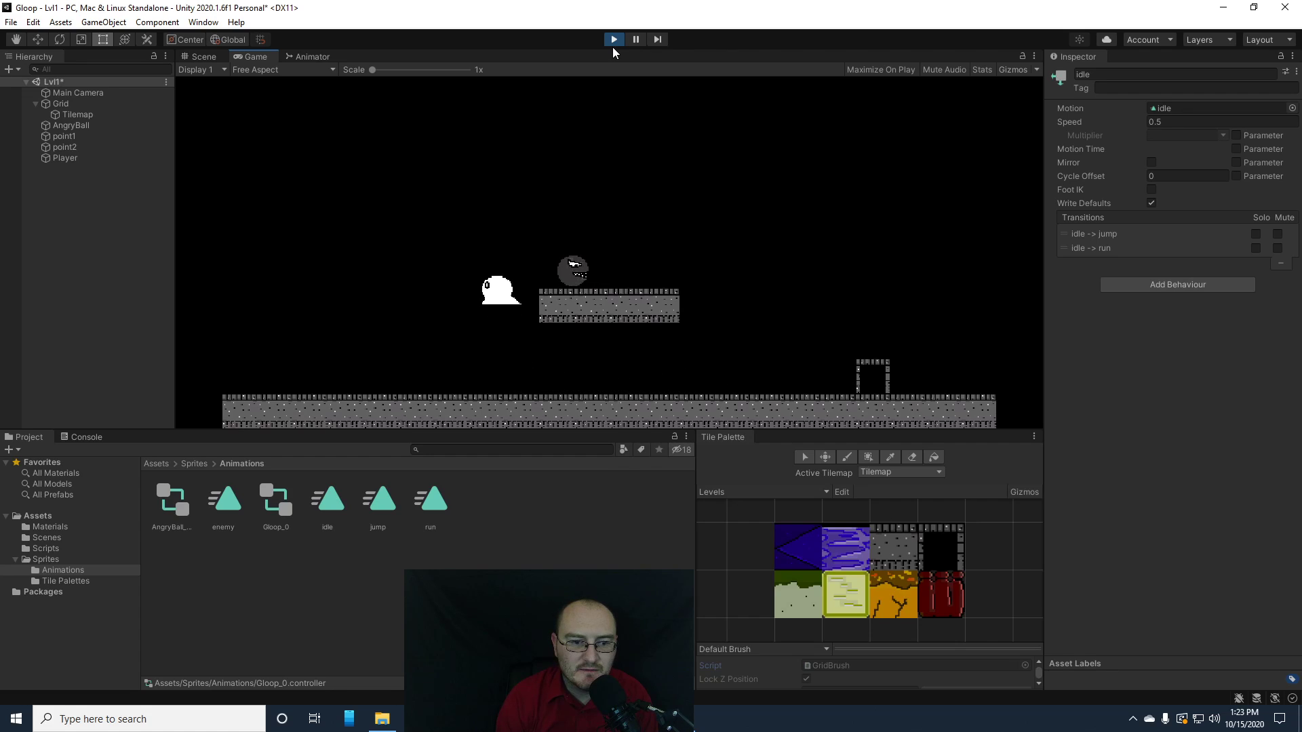
key("Right")
key("space")
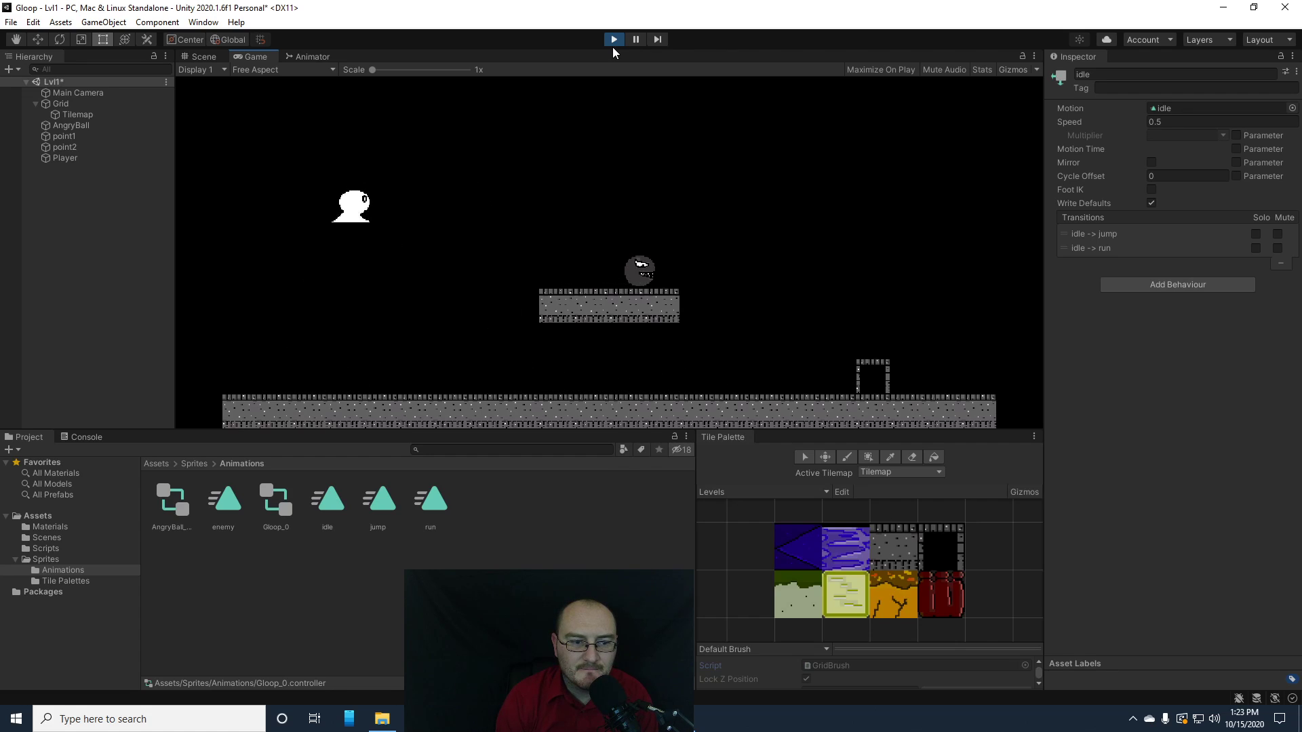
key("Left")
key("space")
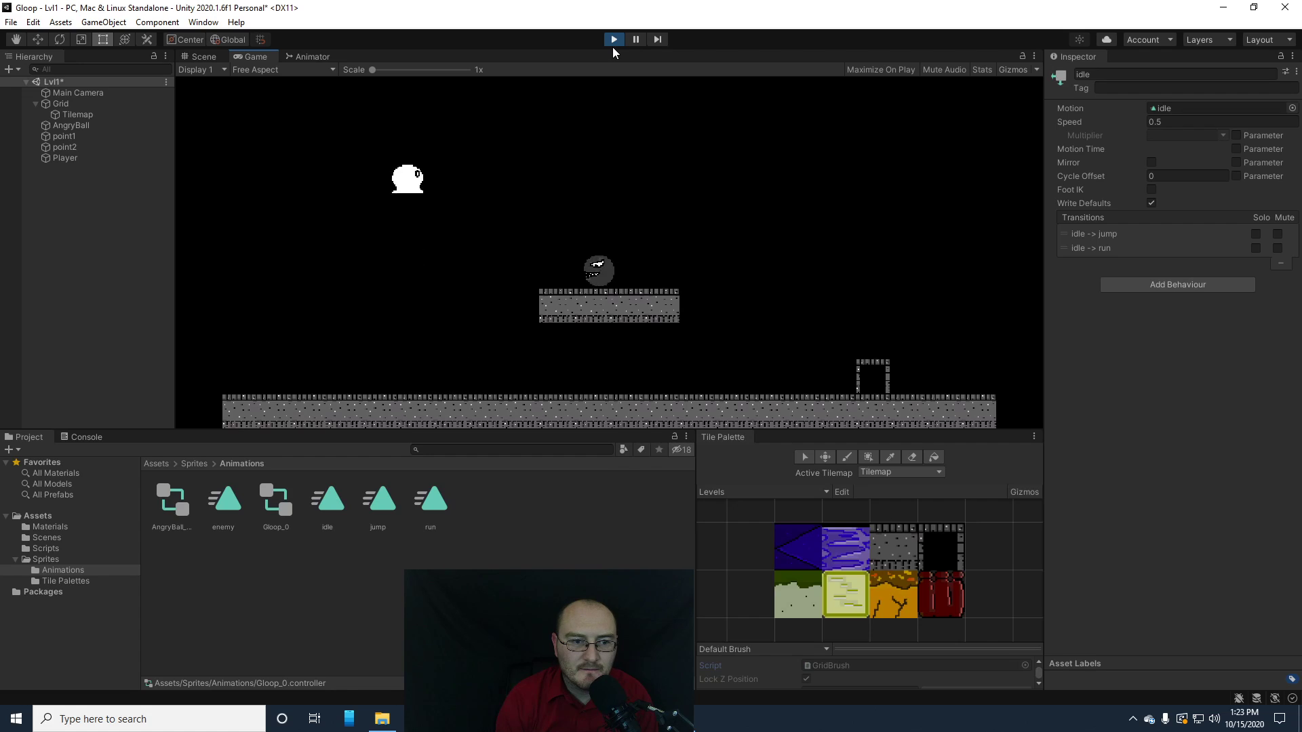
- Make the player jump in place several times to check the jump animation, and stop play mode
key("space")
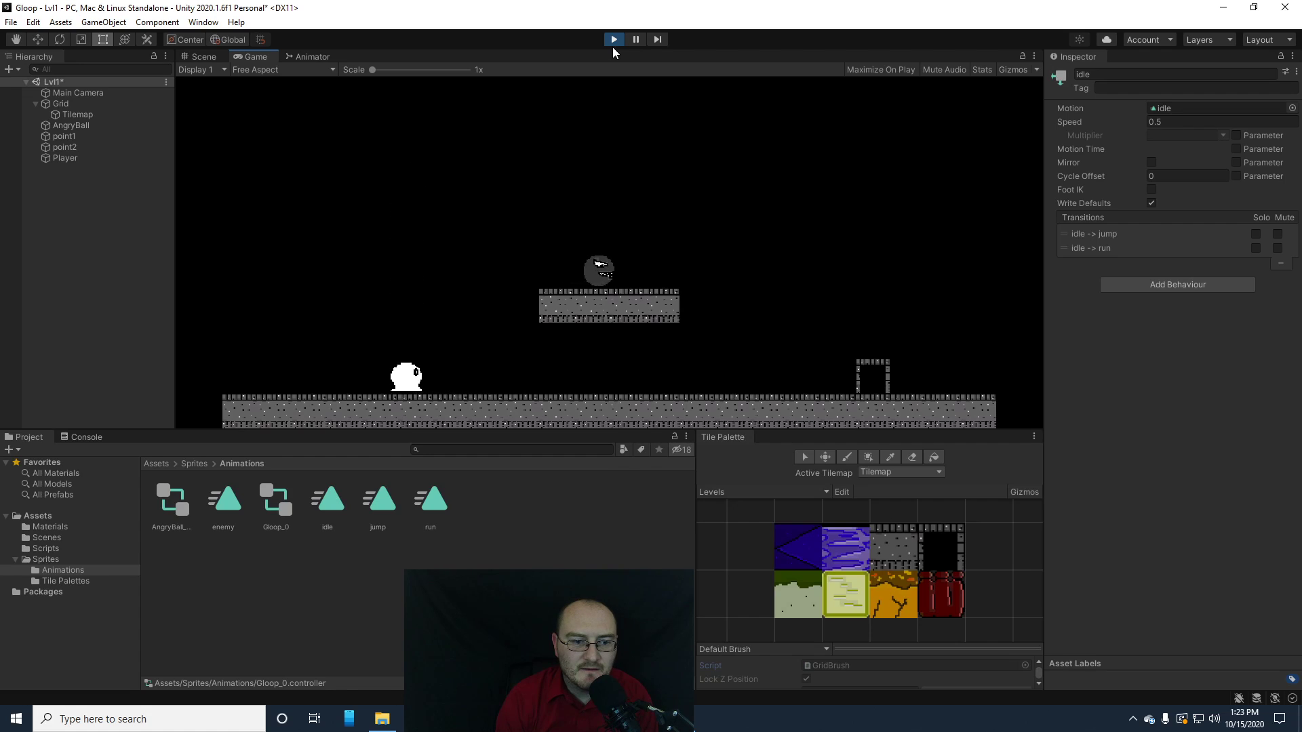
key("space")
key("space")
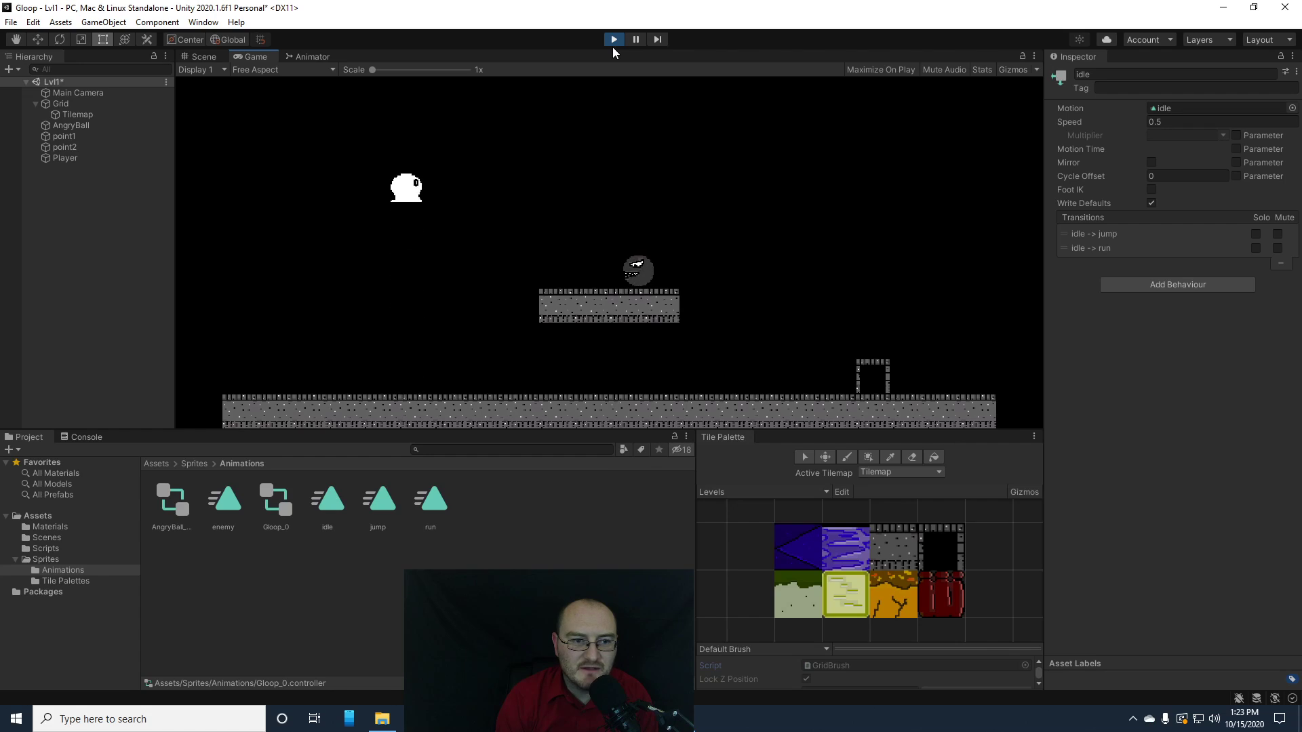
key("space")
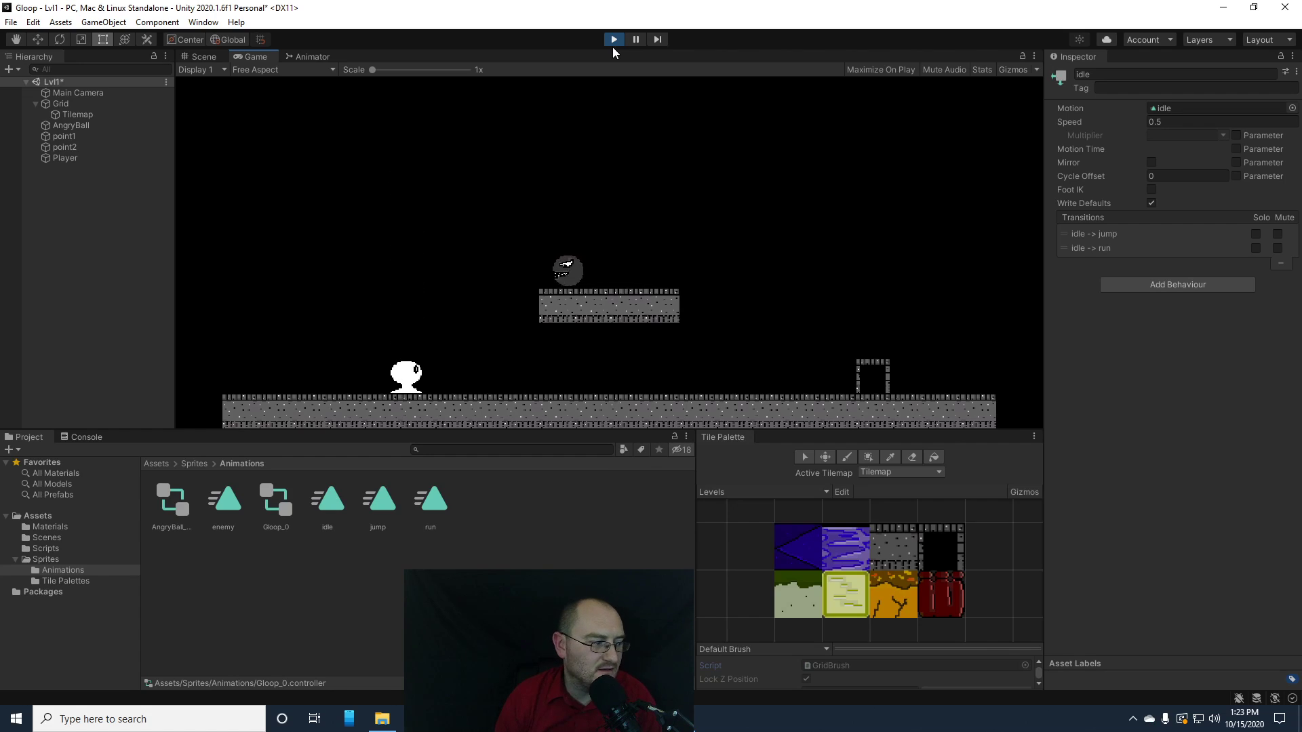
left_click(613, 39)
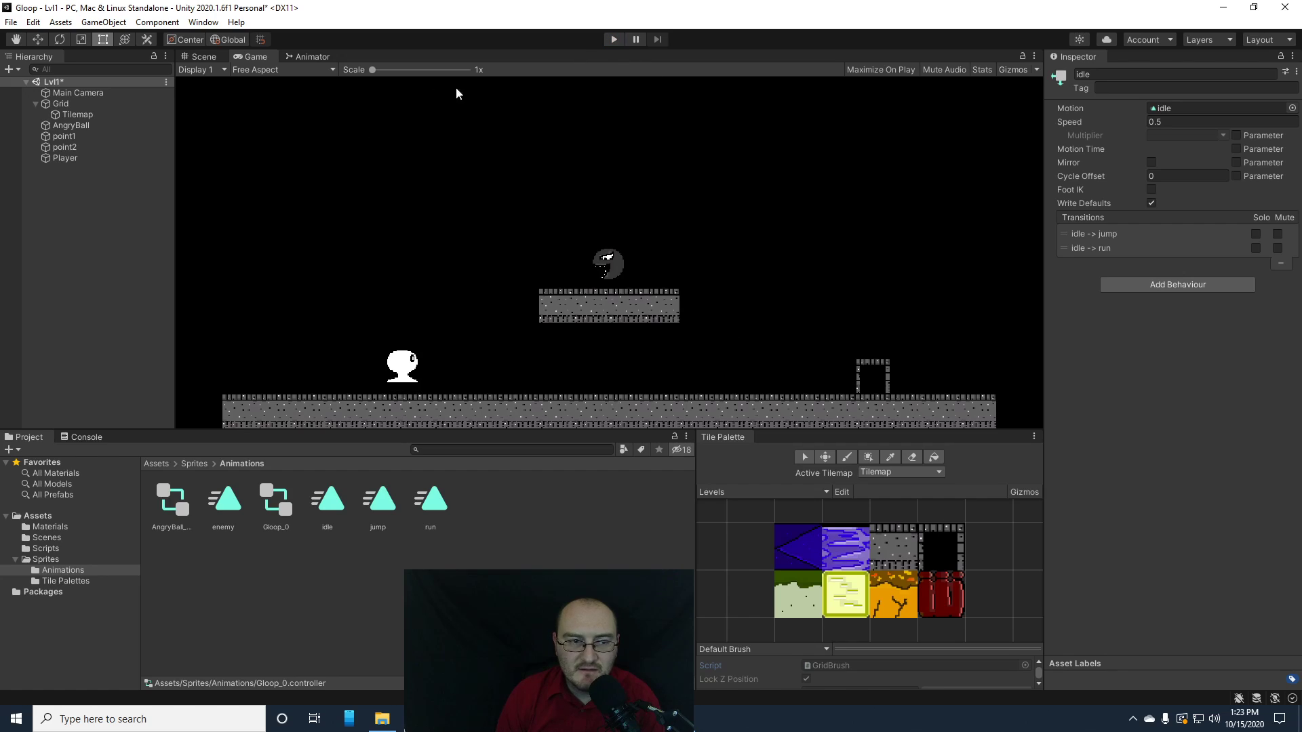
- Select the jump state in the Gloop_0 controller and dock the Game view separately from the Animator so both are visible
left_click(308, 52)
left_click(627, 287)
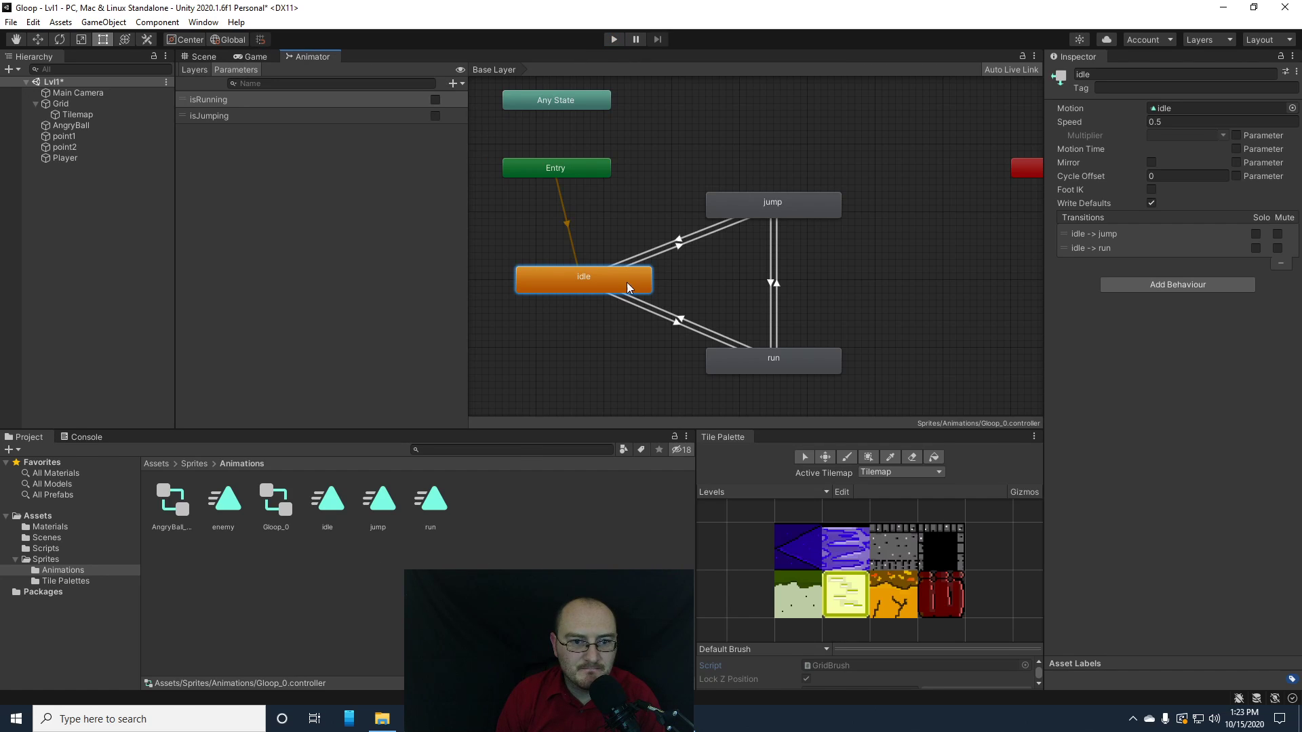
left_click(776, 209)
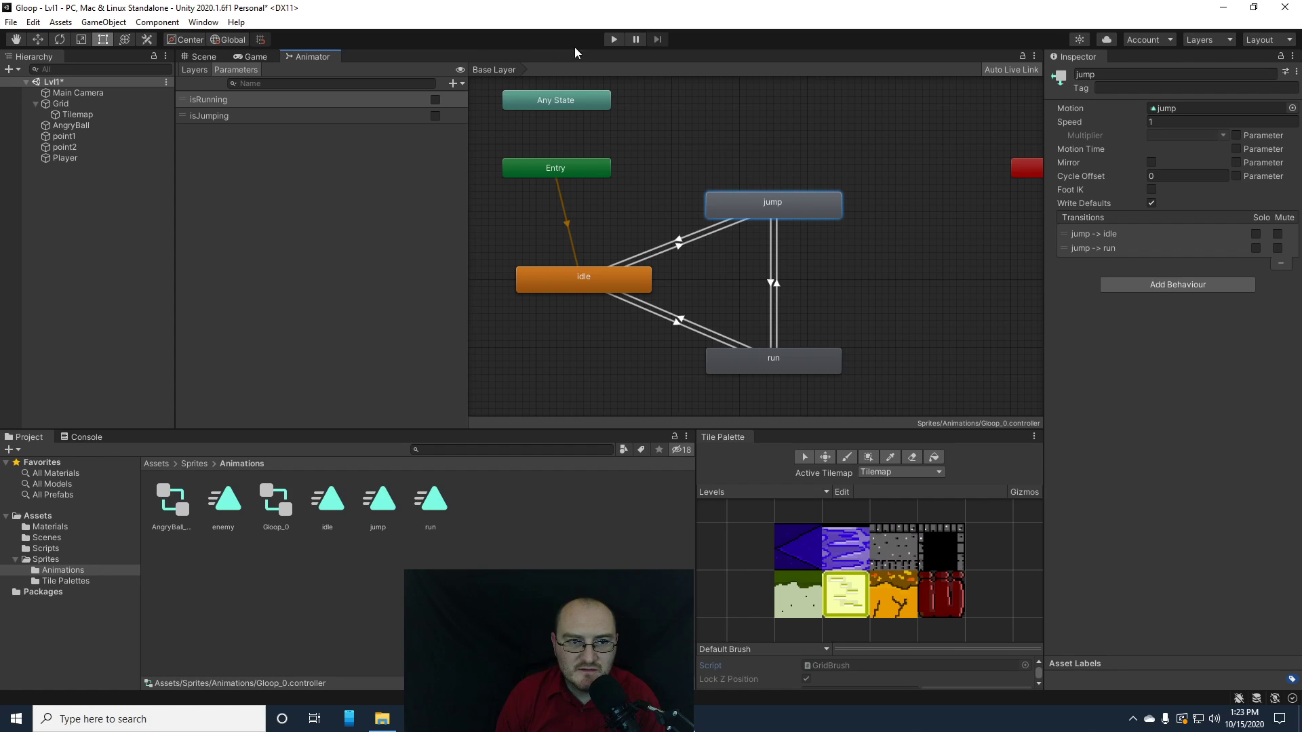
left_click(436, 115)
left_click_drag(258, 60, 605, 217)
- Play-test running and jumping while watching the active states and transitions in the Animator graph, and stop play mode
left_click(614, 39)
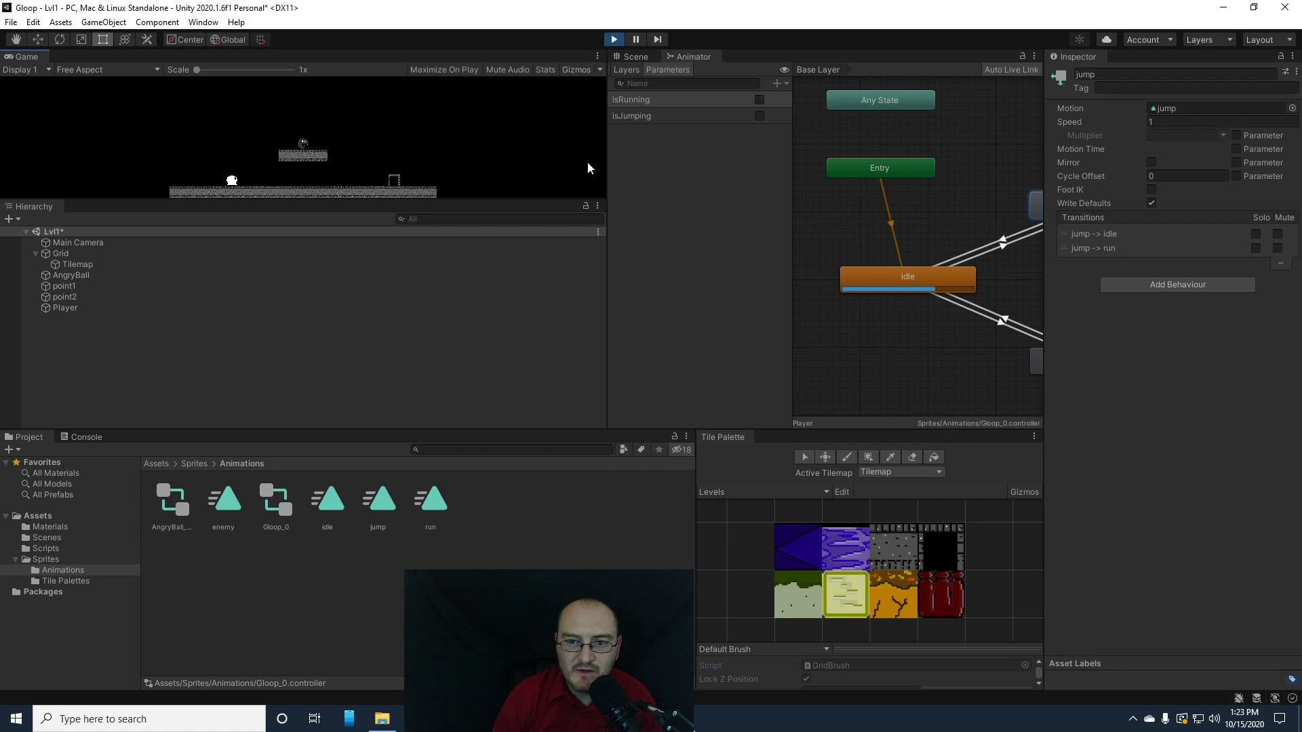
middle_click_drag(945, 357, 837, 344)
mouse_move(984, 348)
middle_mouse_down()
mouse_move(957, 351)
mouse_move(984, 355)
middle_mouse_up()
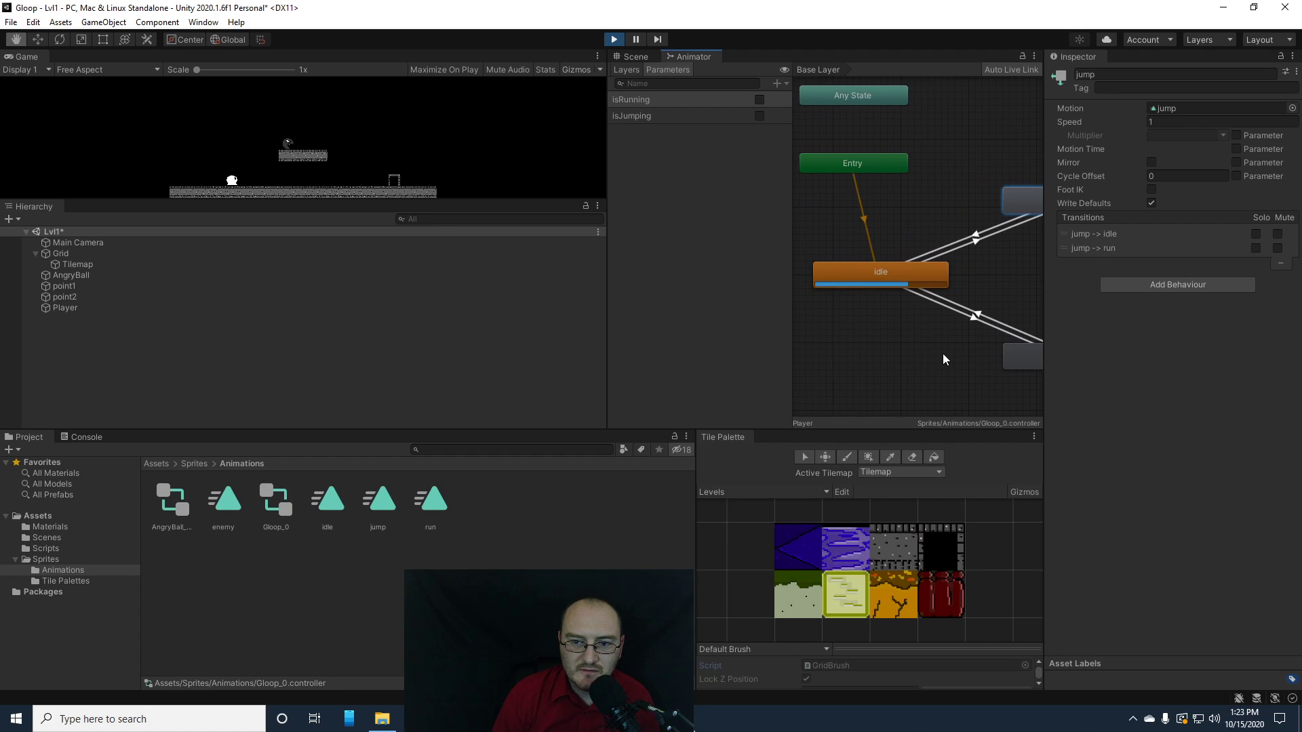
left_click_drag(1044, 378, 1209, 385)
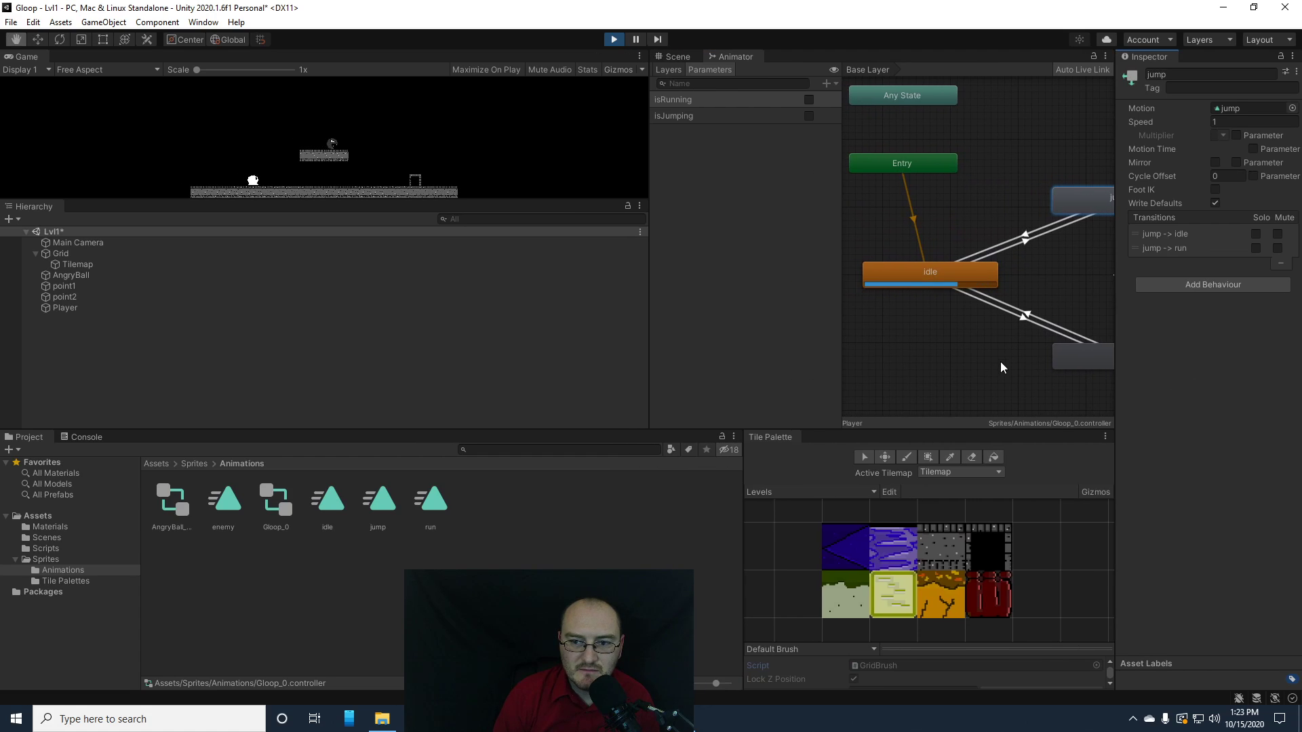
middle_click_drag(999, 360, 942, 371)
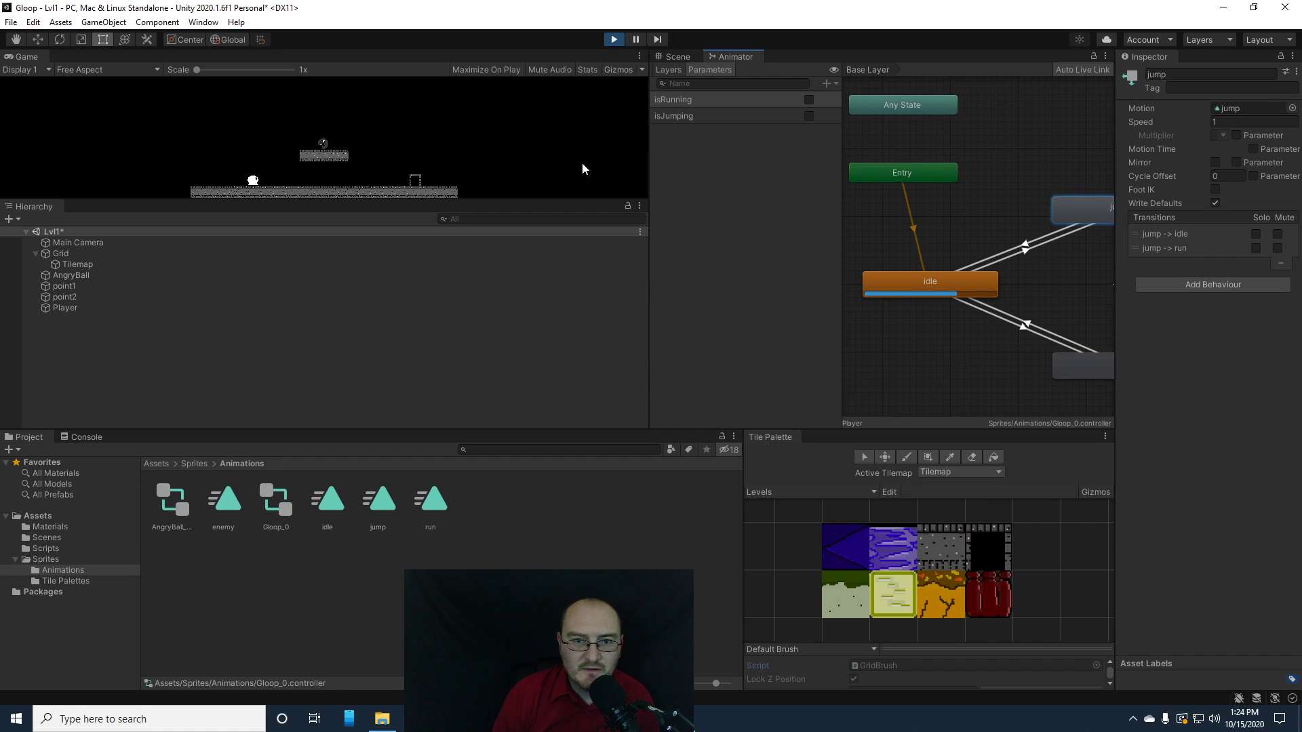
left_click(465, 150)
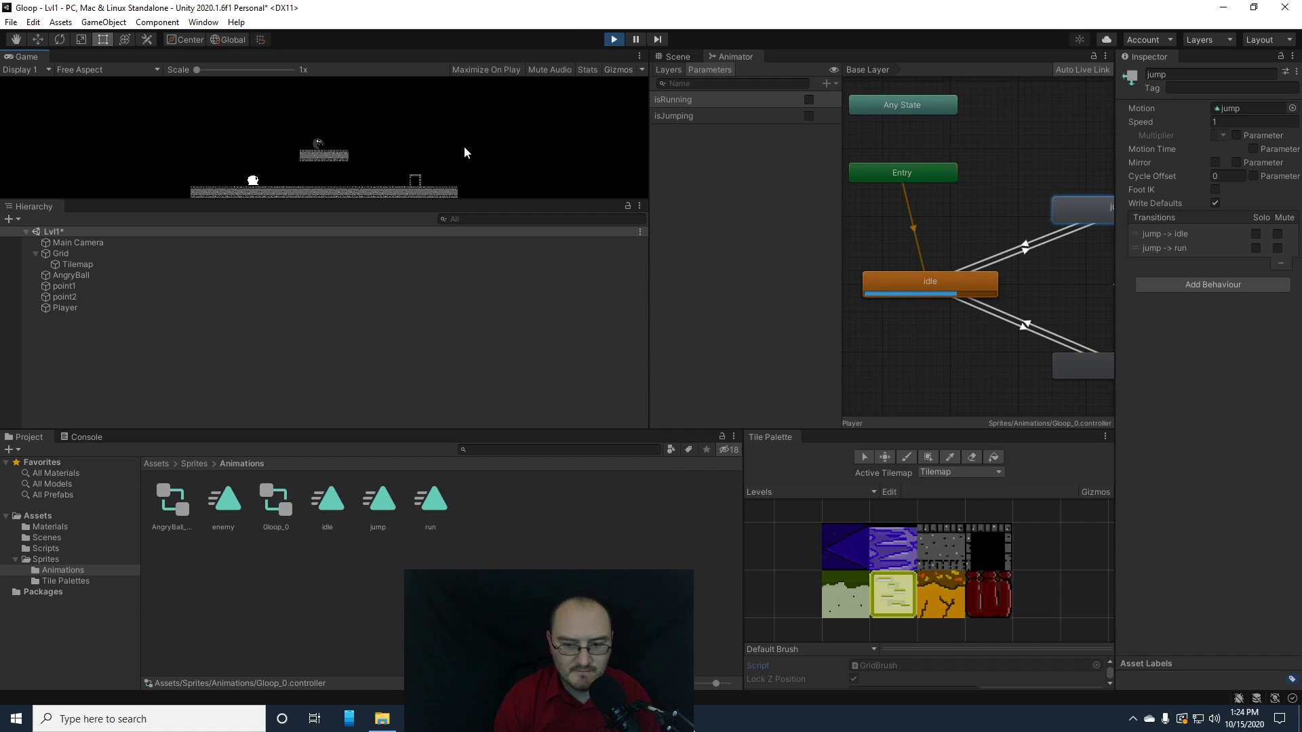
key("Right")
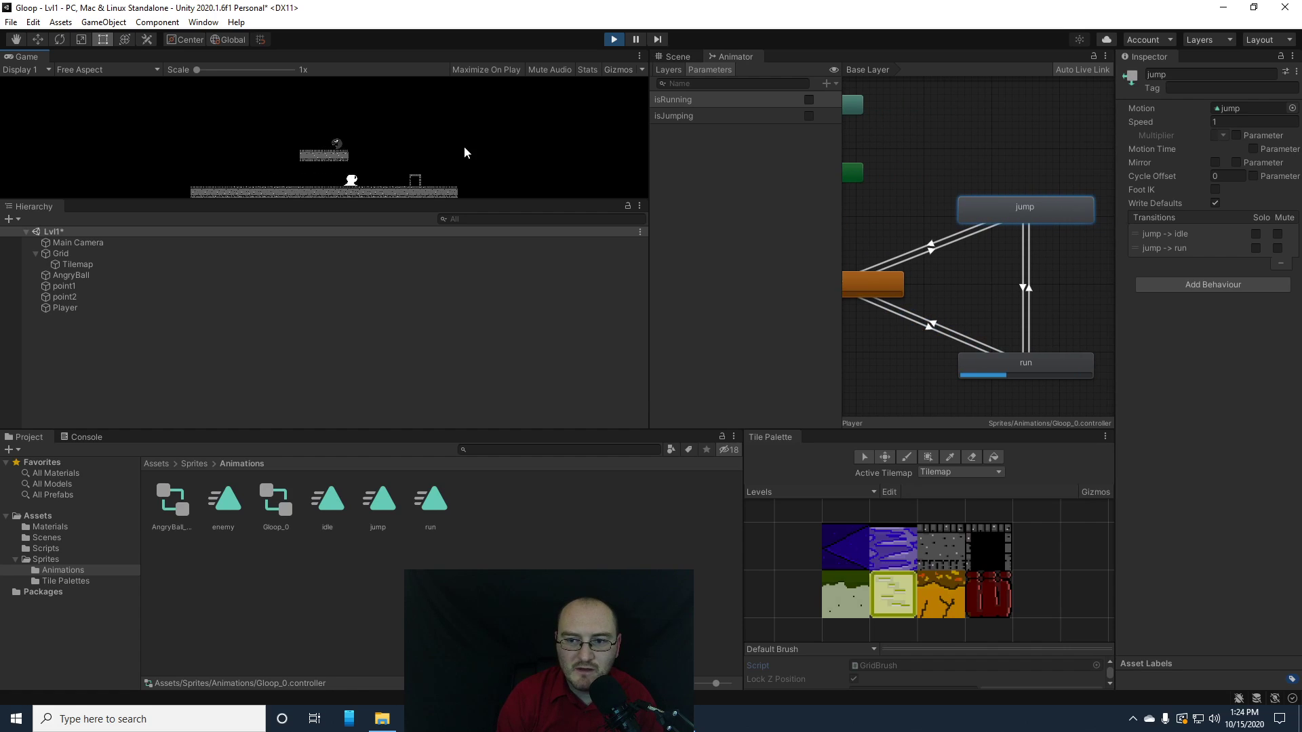
key("Left")
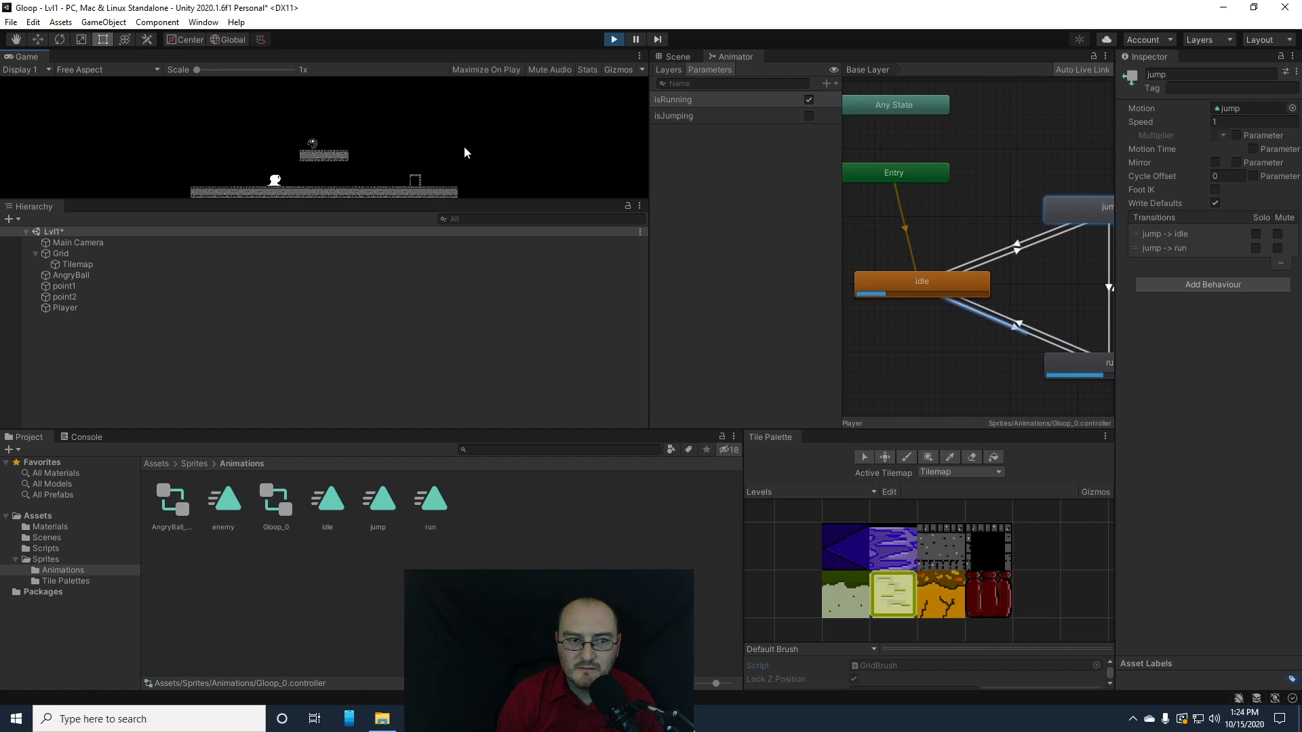
key("Right")
key("space")
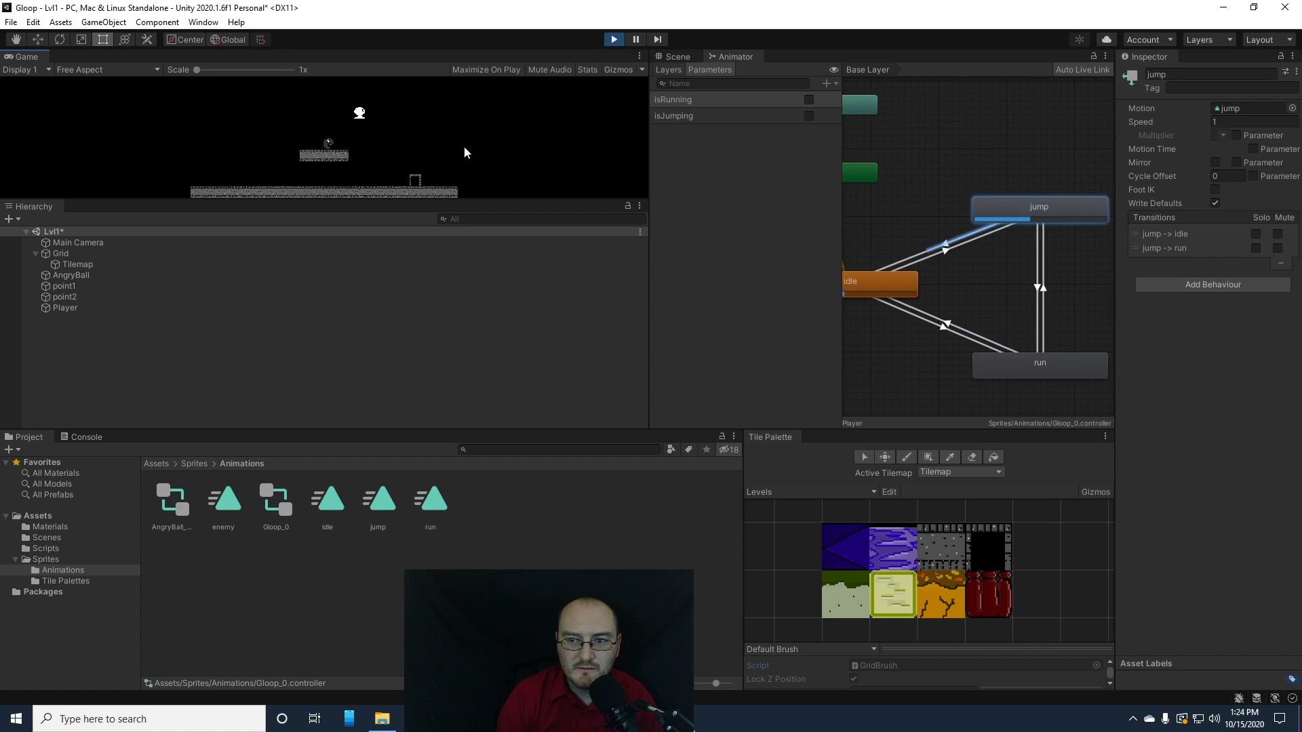
key("space")
key("space")
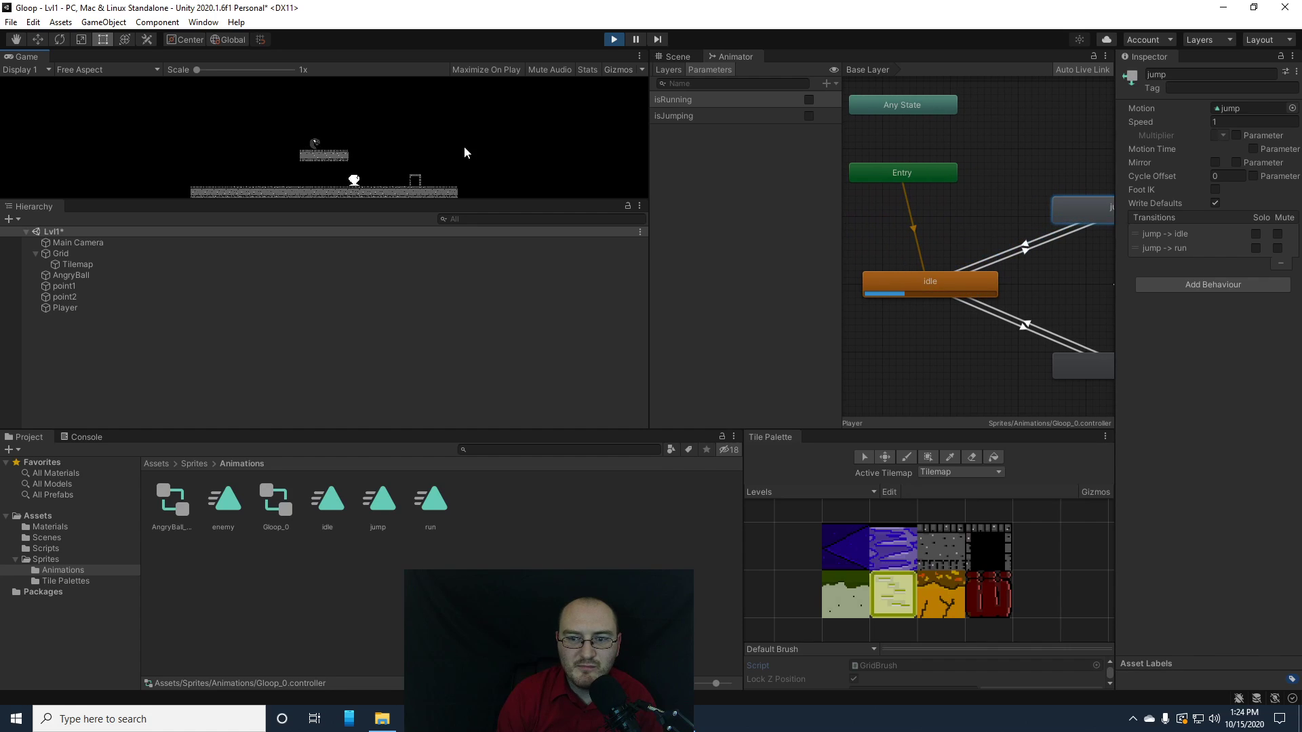
key("space")
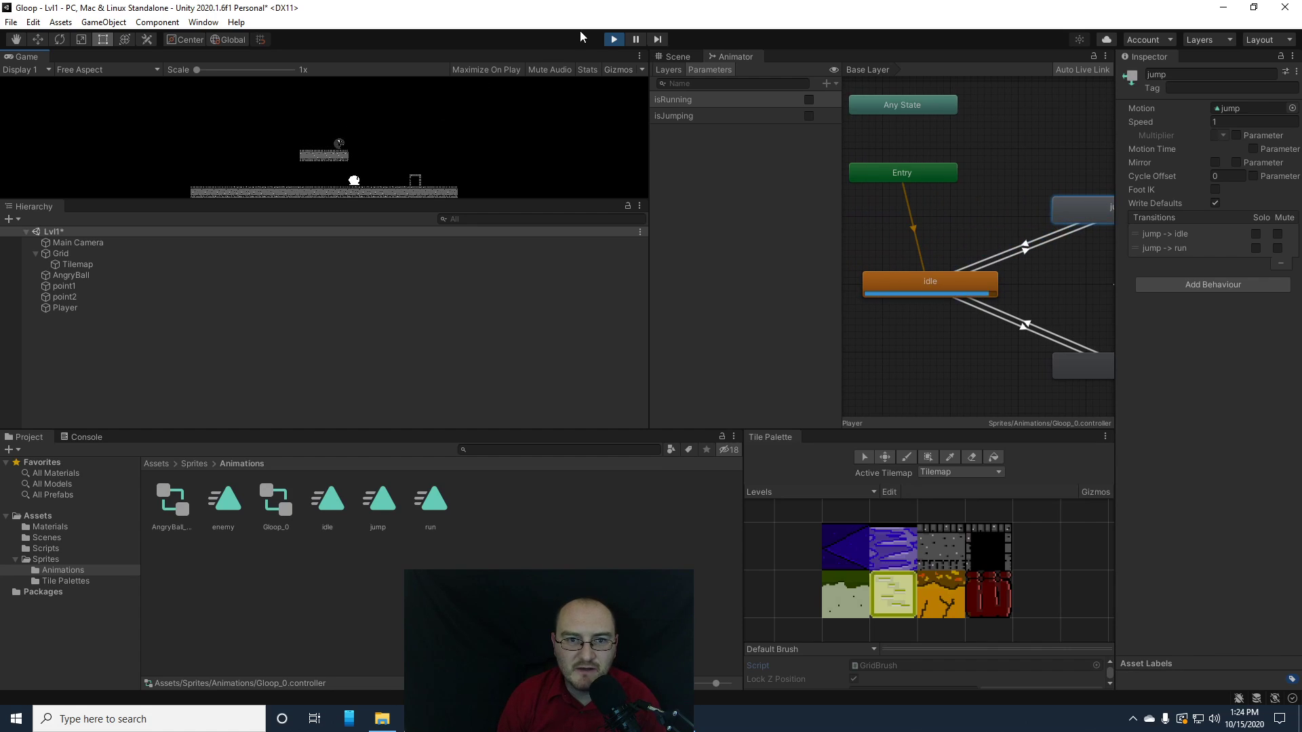
left_click(613, 40)
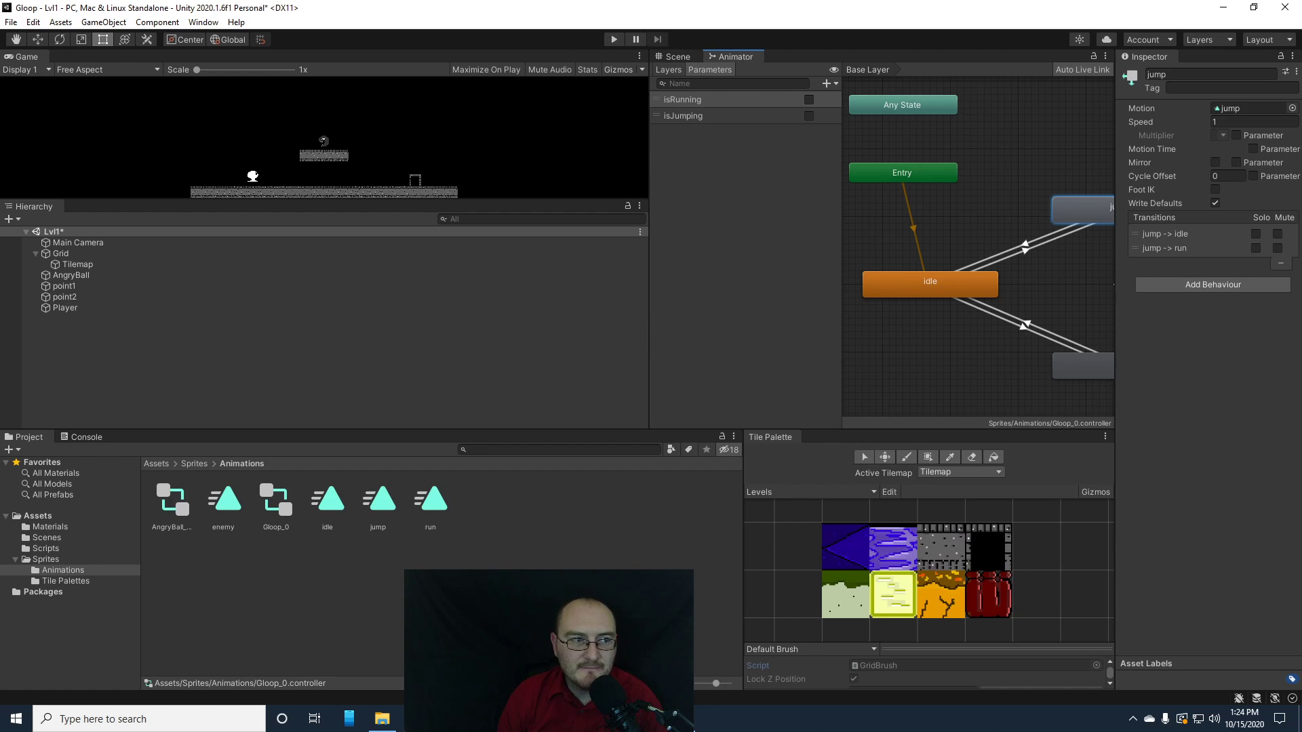
- Dock the Game view back alongside Scene and Animator, narrow the Hierarchy, and show the Animator graph
left_click_drag(25, 56, 713, 62)
left_click_drag(646, 266, 156, 265)
left_click(290, 57)
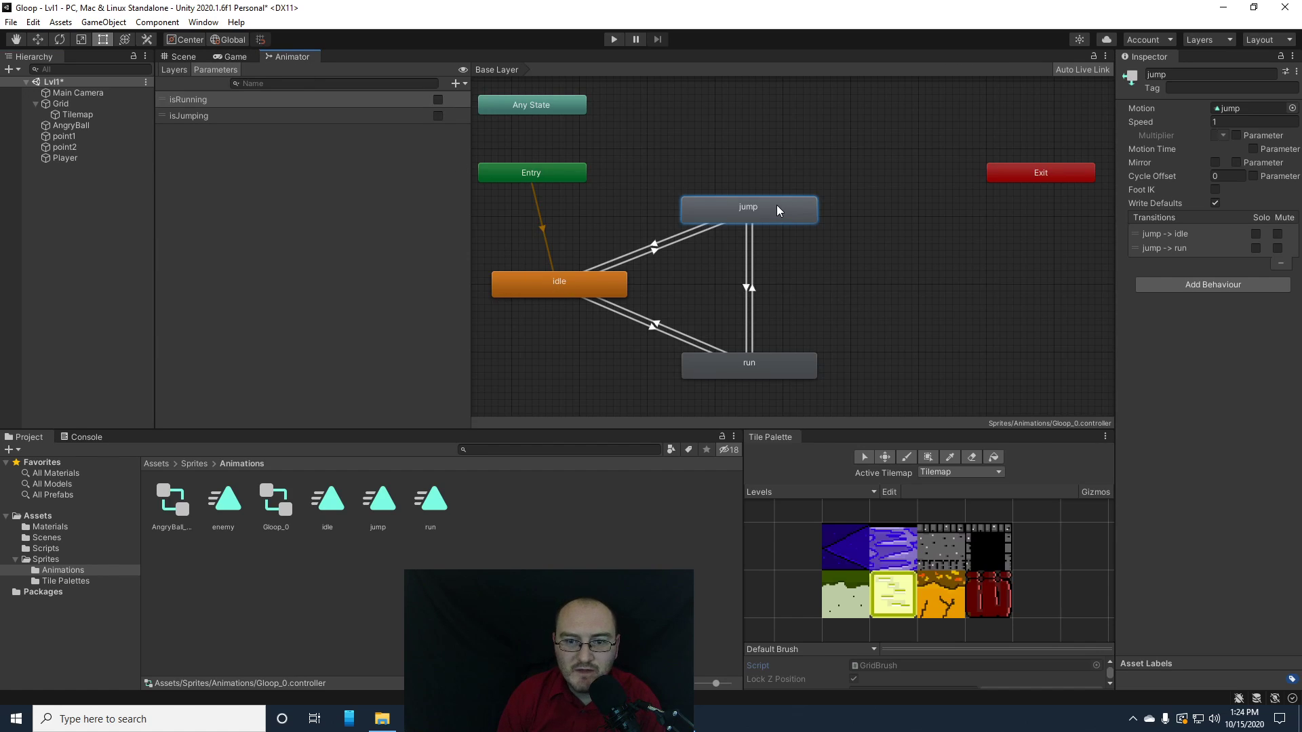
- Widen the Inspector and move the Exit node to just above the jump state in the Animator graph
left_click(654, 248)
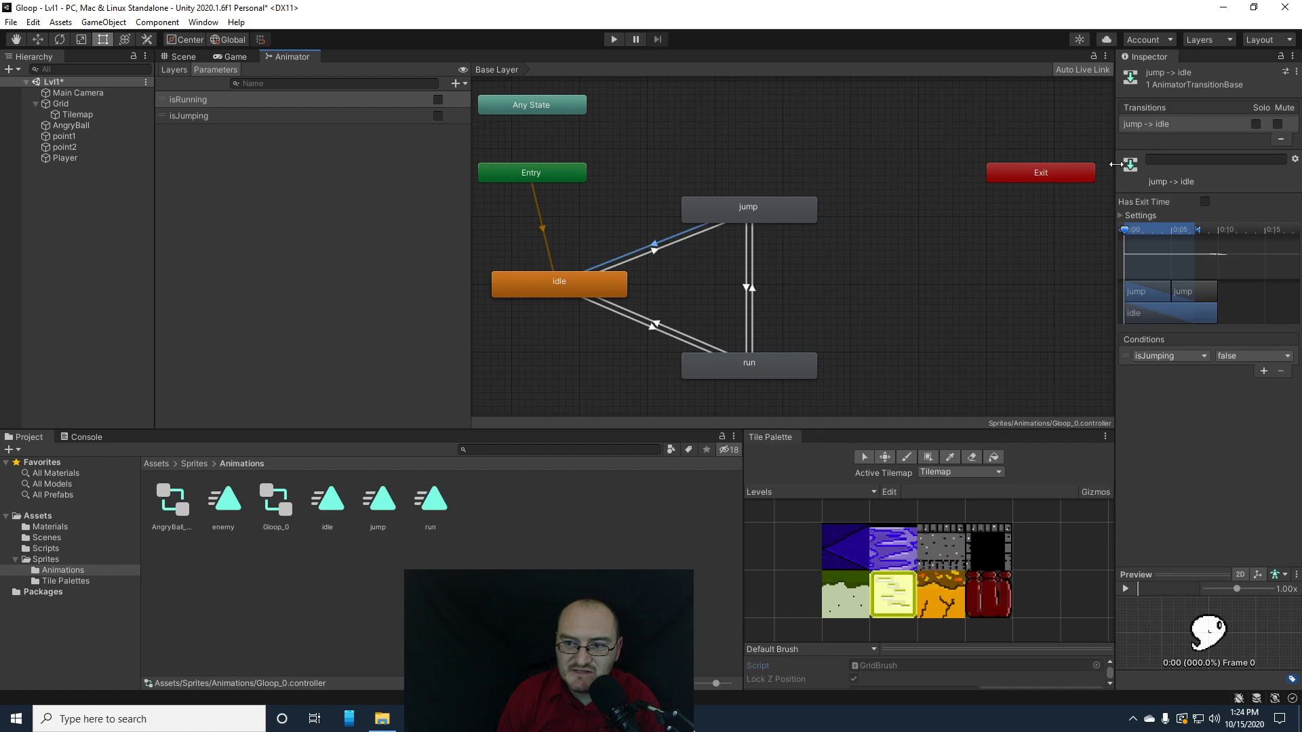
left_click_drag(1114, 328, 1011, 285)
left_click_drag(840, 158, 691, 151)
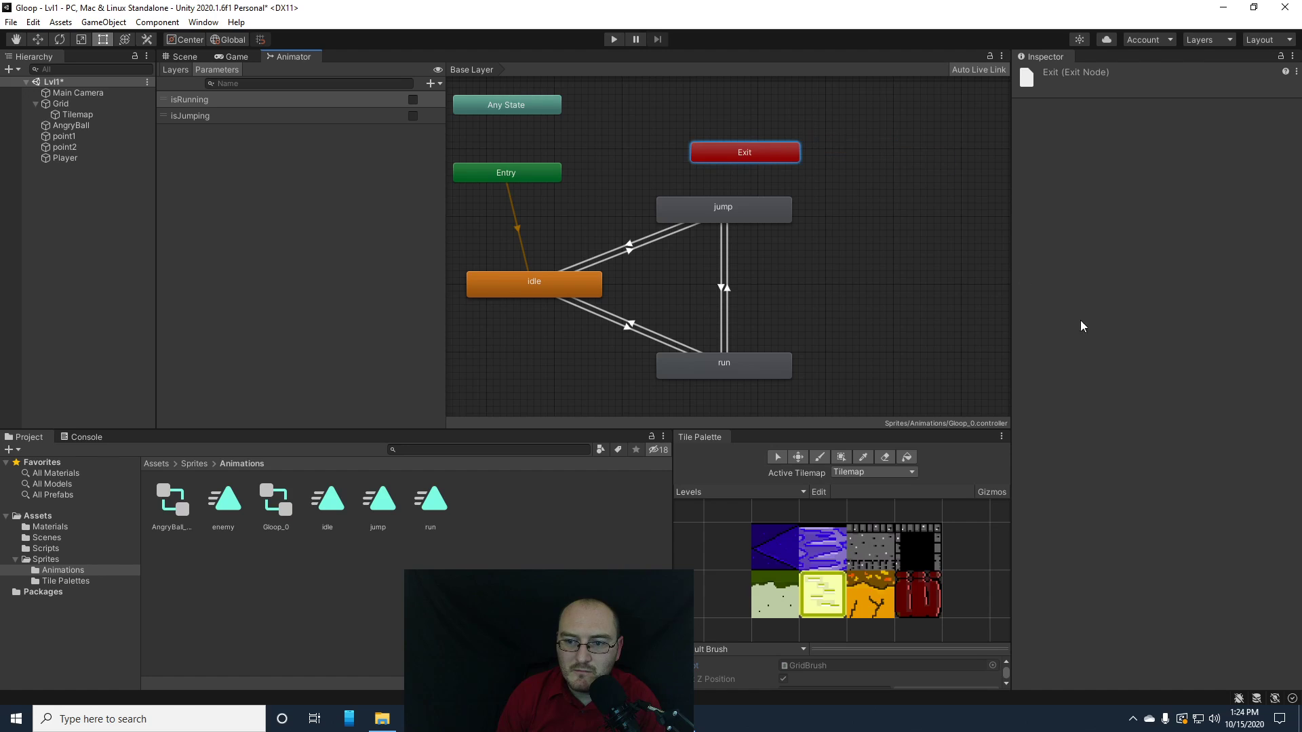
- Enable Has Exit Time on the jump -> idle transition, with the Inspector widened further
left_click(628, 244)
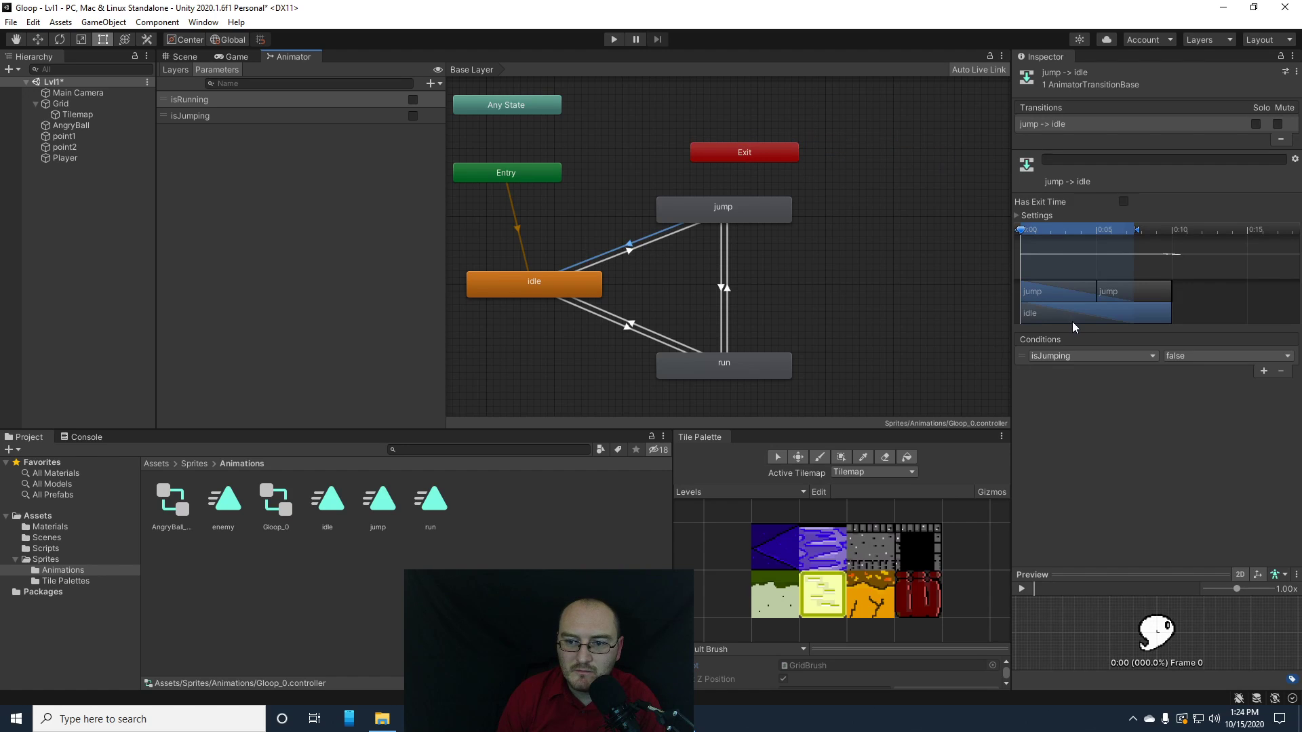
left_click_drag(1012, 324, 802, 324)
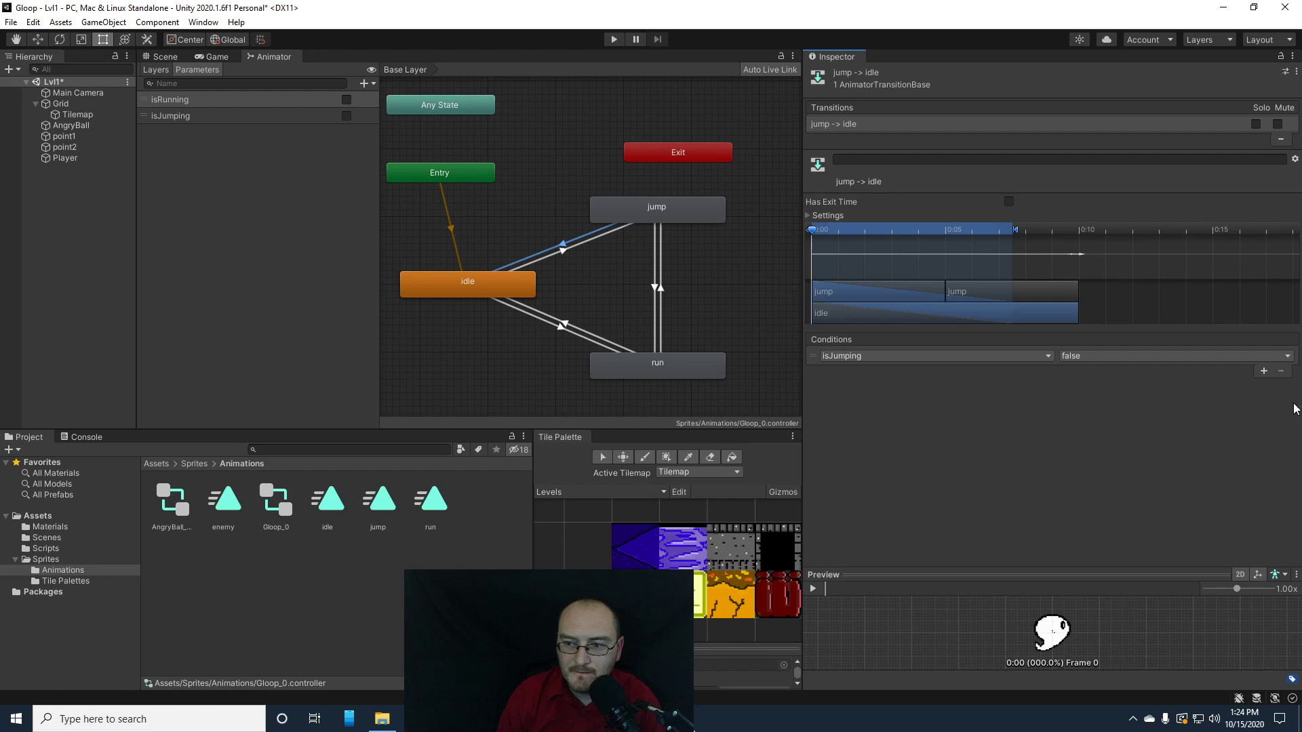
left_click(1015, 202)
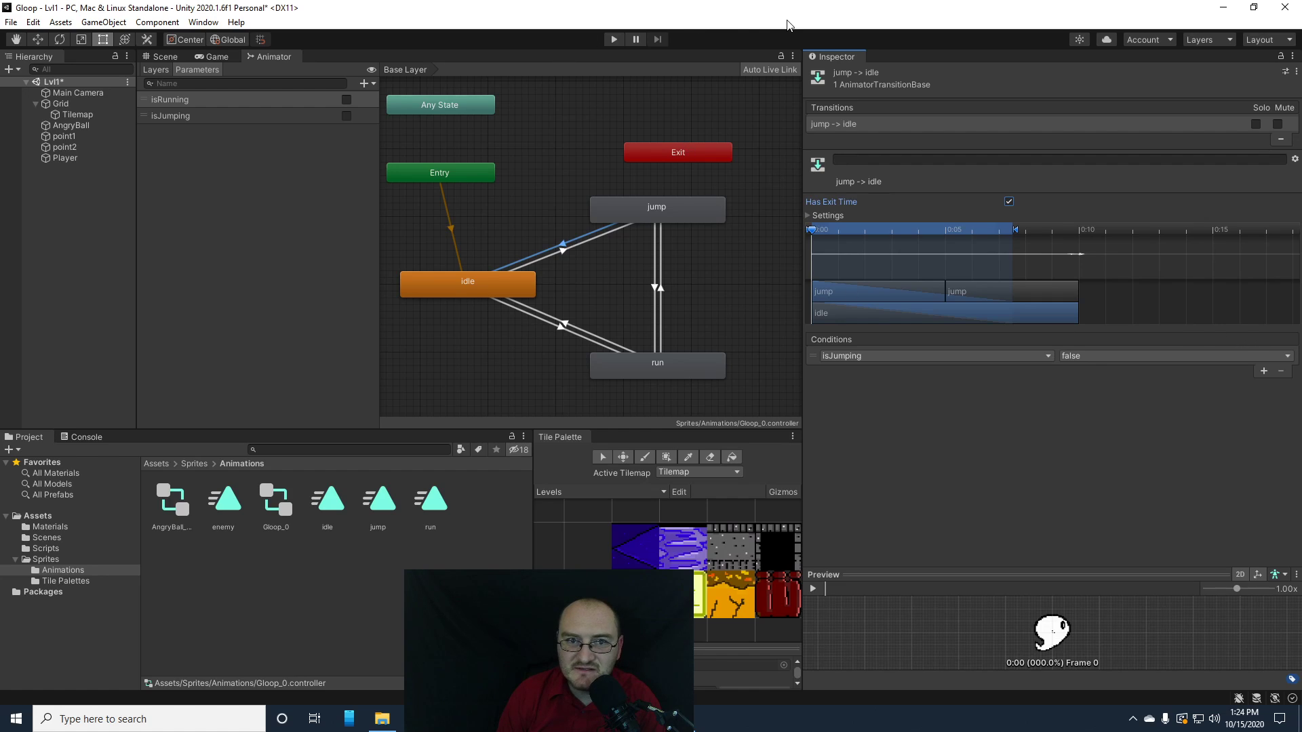
- Play-test jumping in place with the changed jump -> idle transition, and stop play mode
left_click(612, 40)
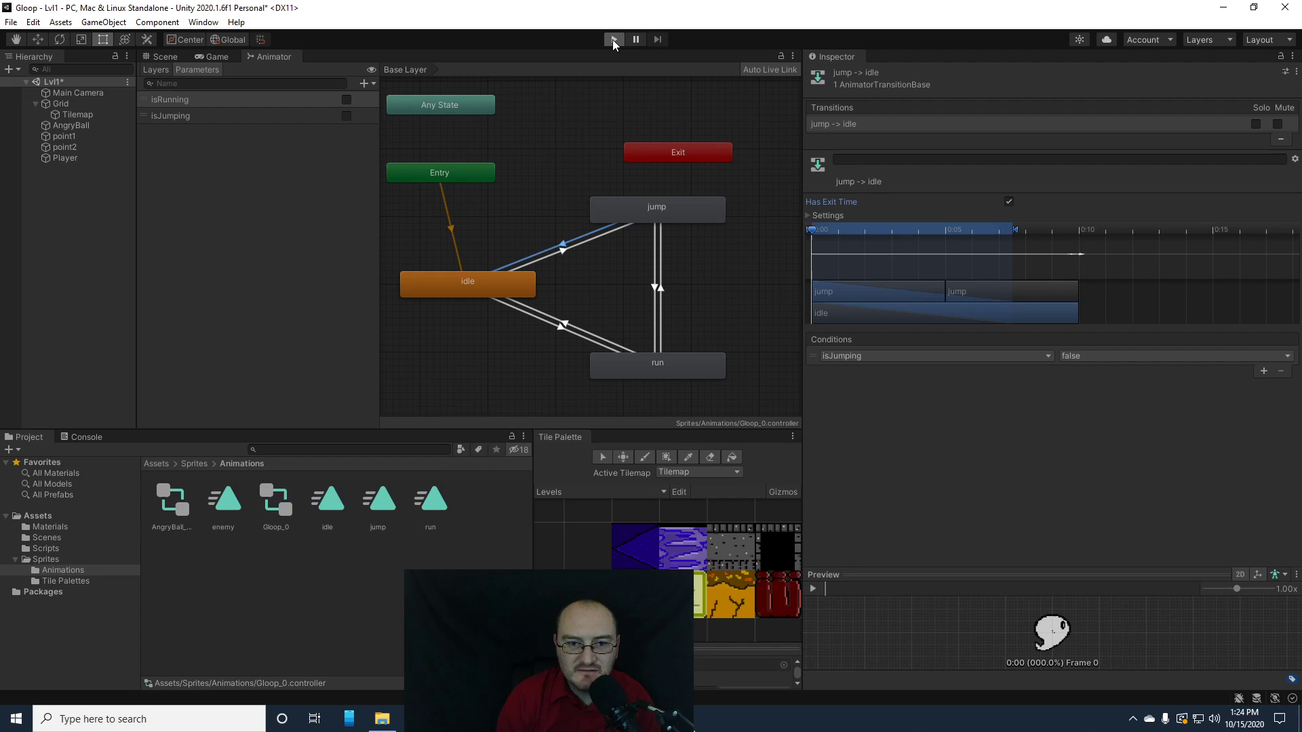
key("space")
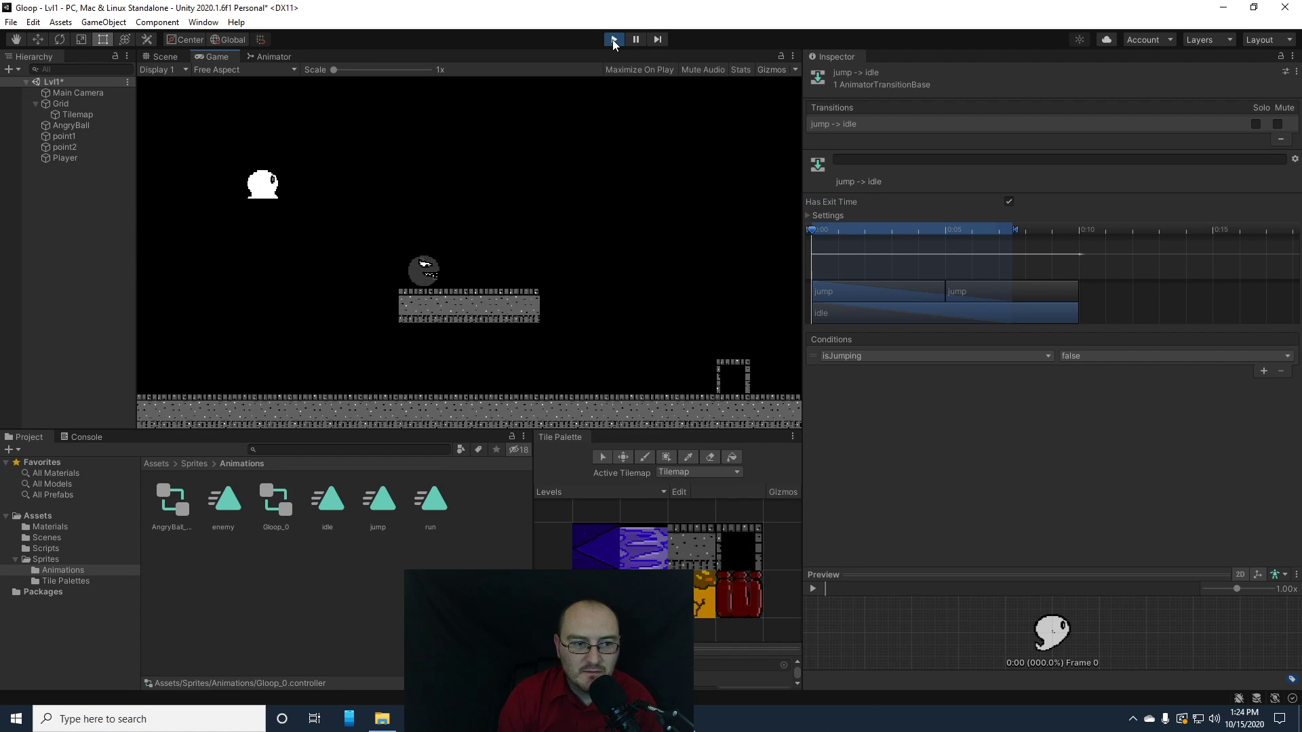
key("space")
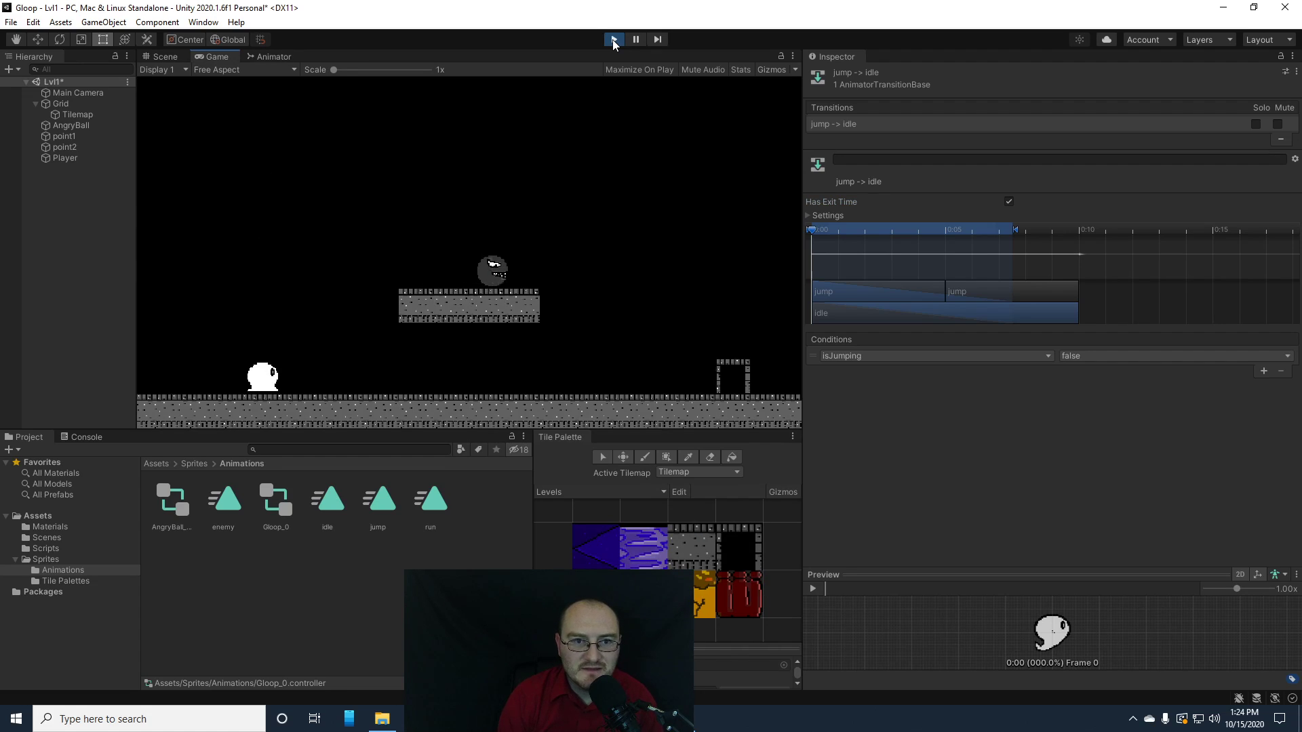
left_click(612, 39)
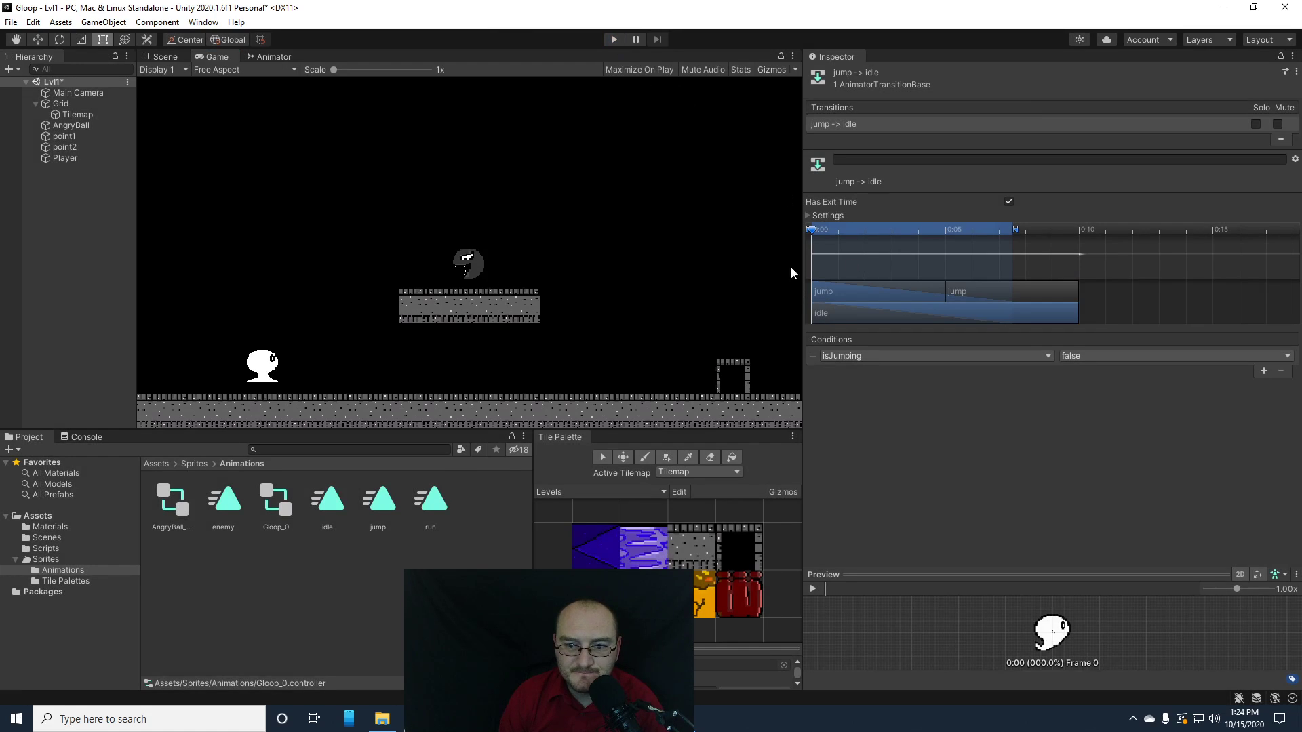